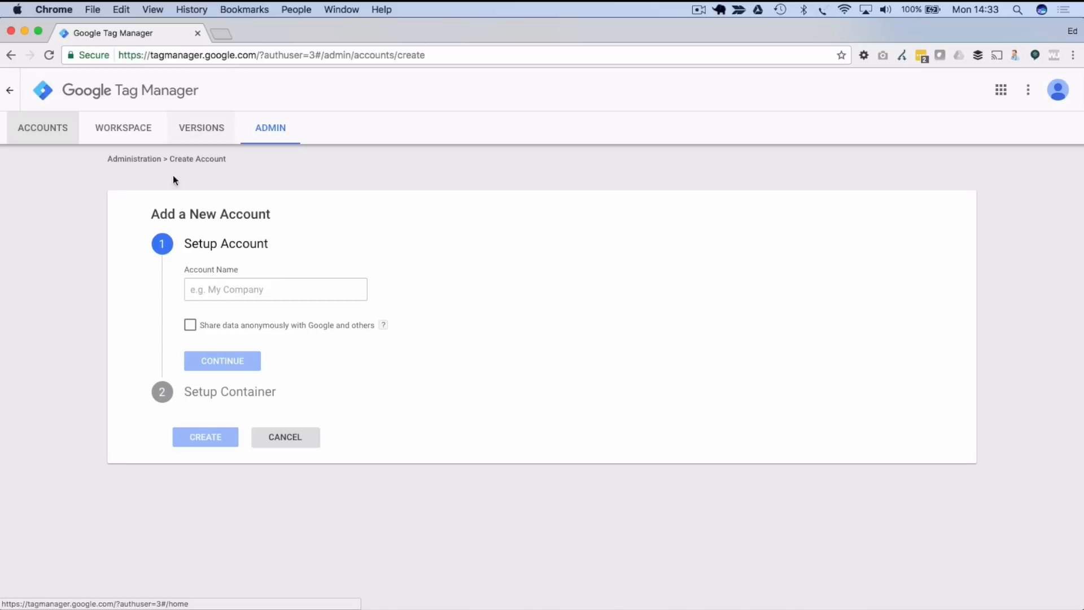
- Name the new Tag Manager account 'Metric Mogul'
click(261, 289)
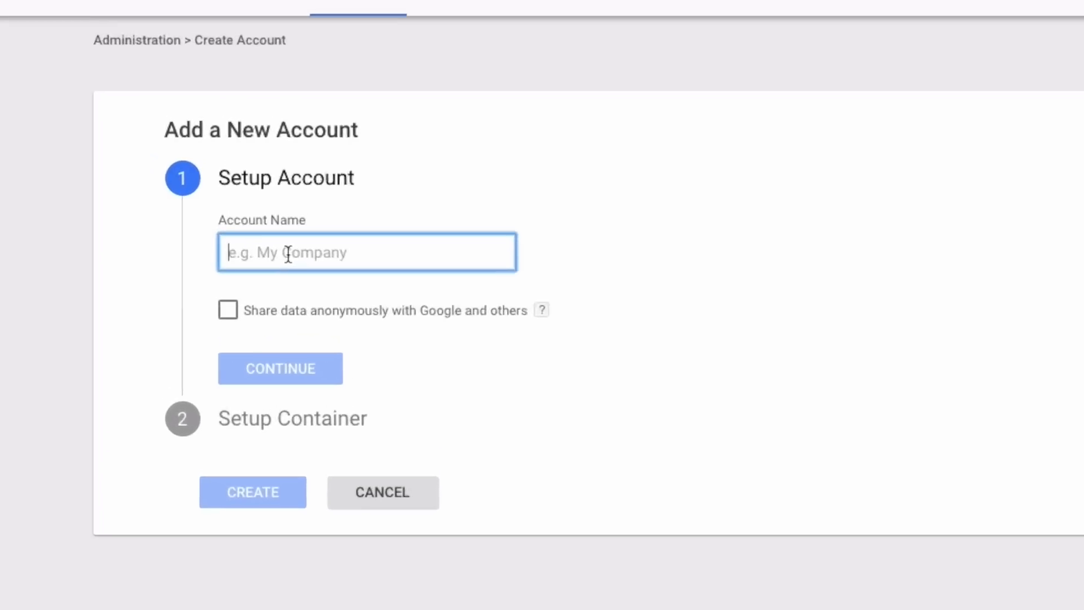
text(GTM)
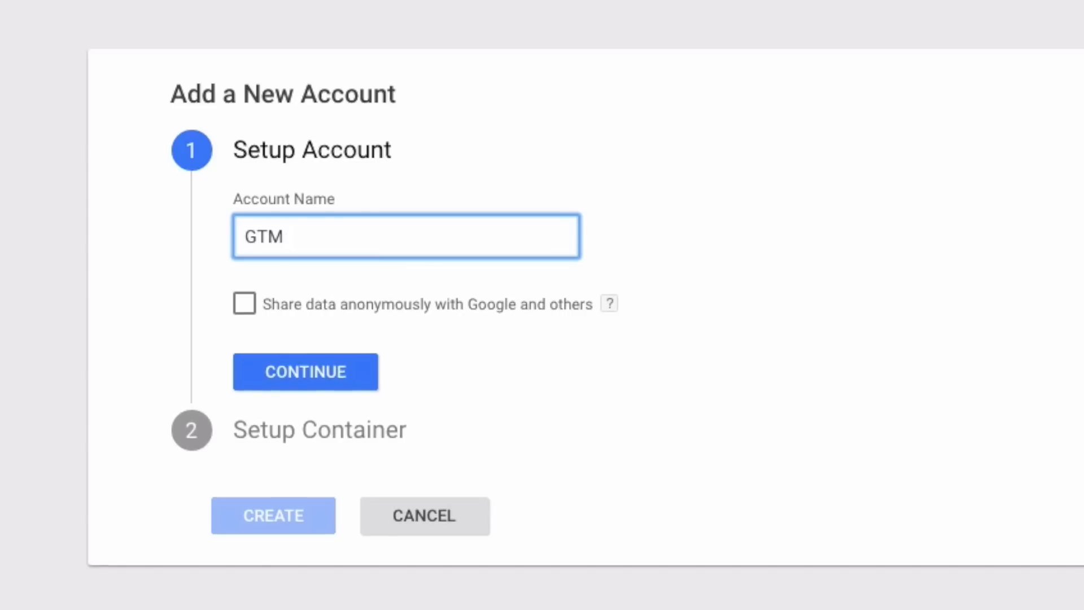
key(BackSpace)
key(BackSpace)
key(BackSpace)
text(Metric Mogul)
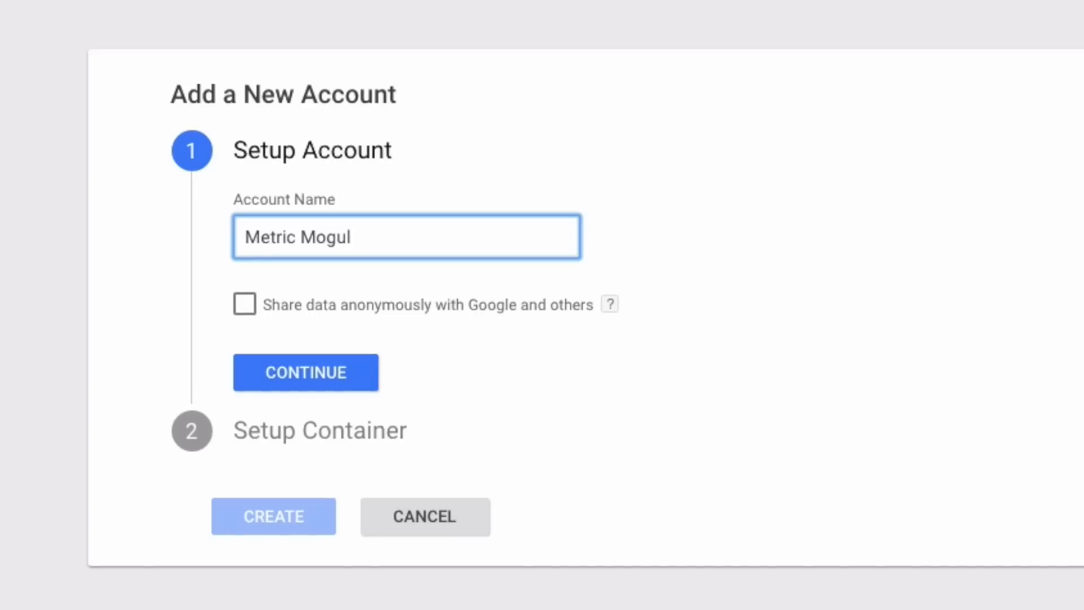
click(315, 370)
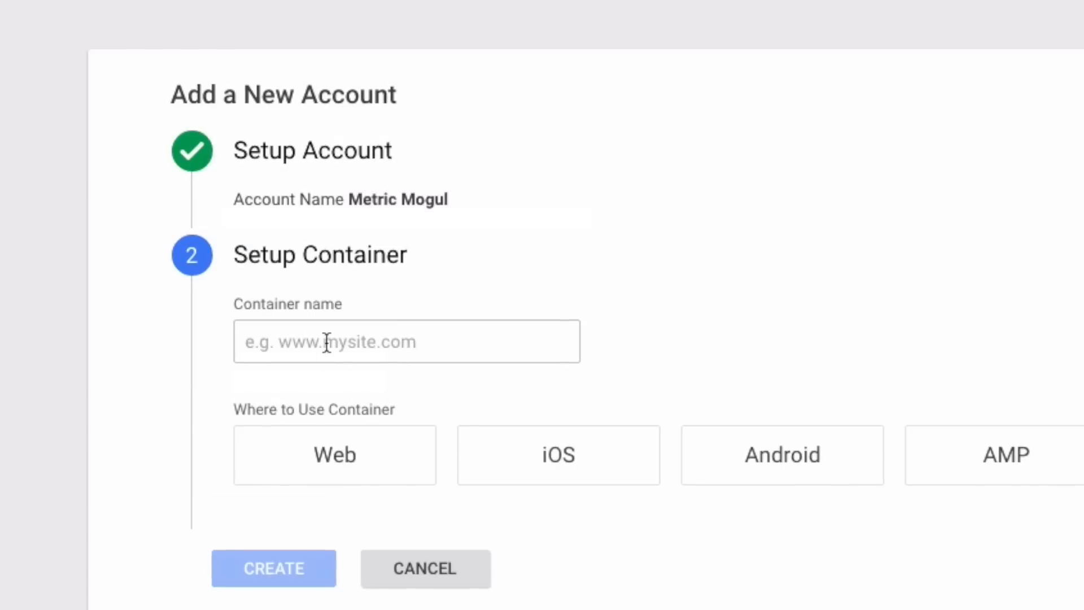
- Create a Web container named 'GTM Training - Metric Mogul' and accept the terms of service
click(326, 344)
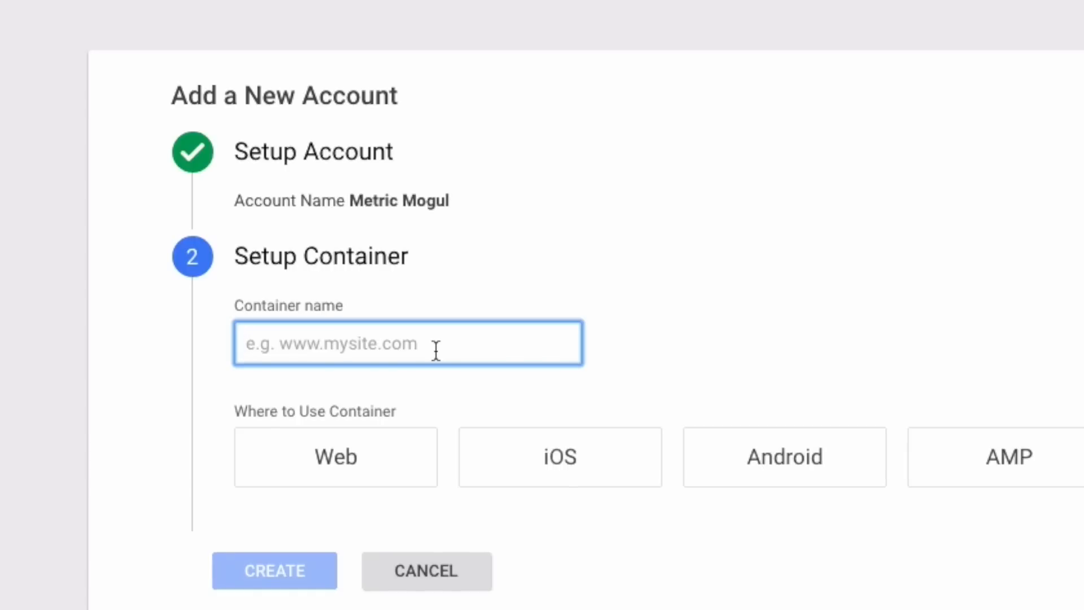
text(GTM Train)
key(Down)
key(Return)
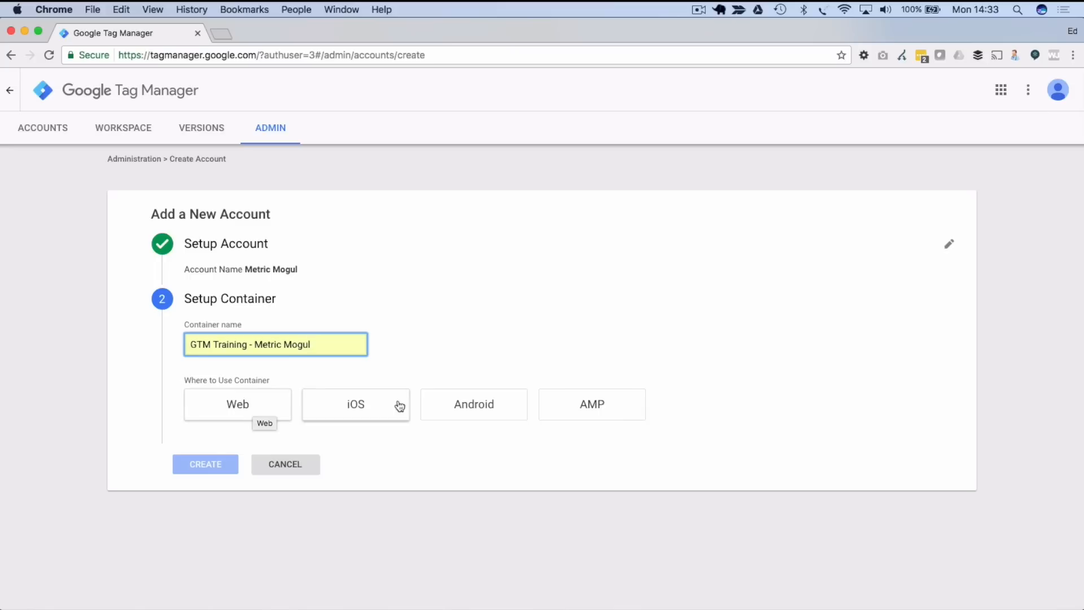
click(252, 413)
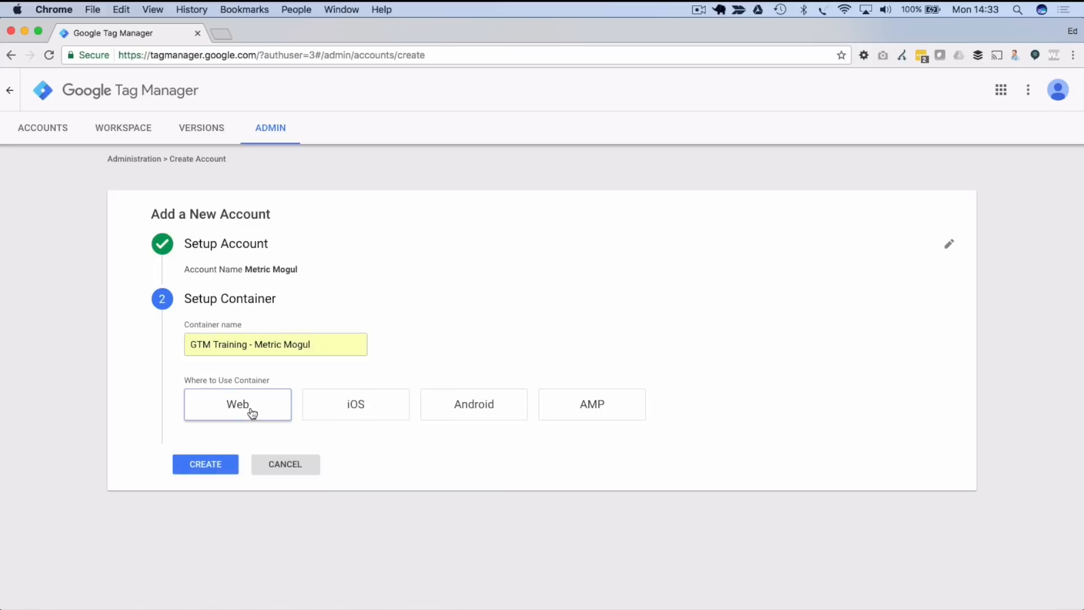
click(213, 469)
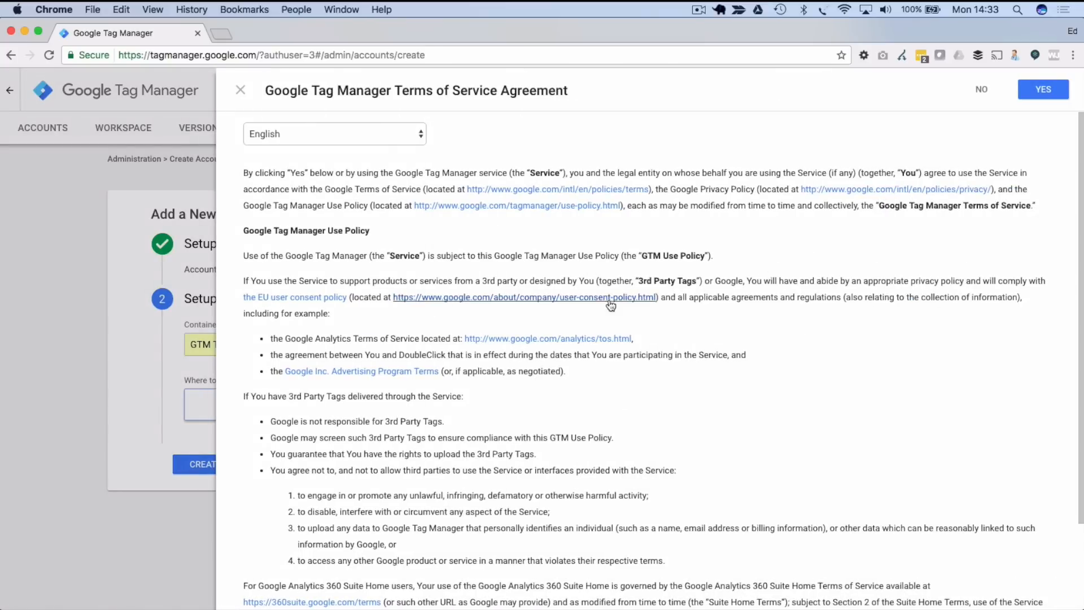
scroll(524, 407, down, 3)
scroll(524, 414, up, 3)
click(1041, 91)
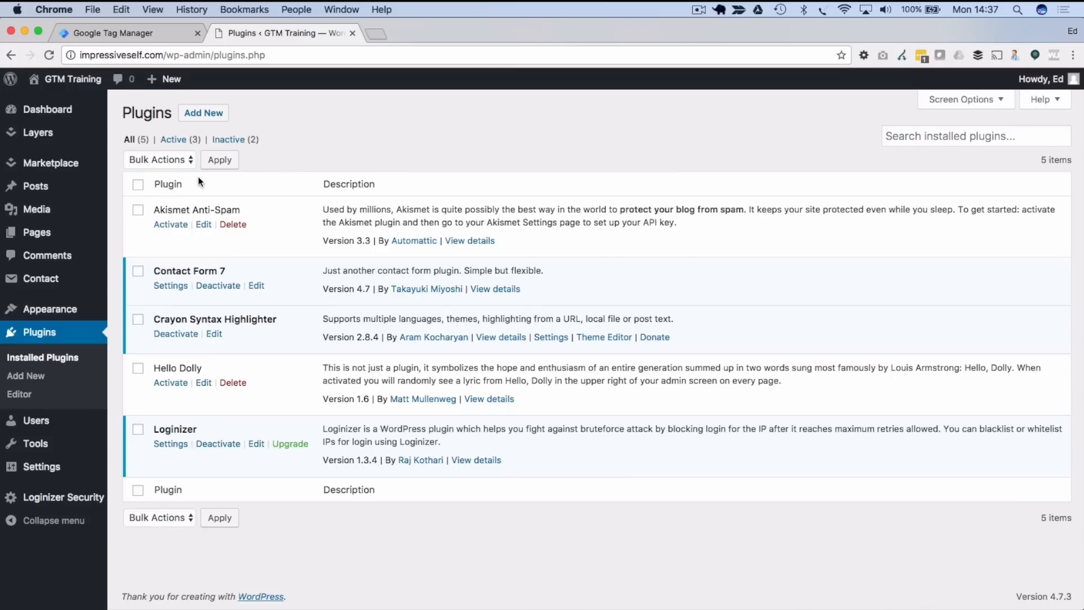
- Start adding a new plugin from the WordPress Installed Plugins page
click(200, 113)
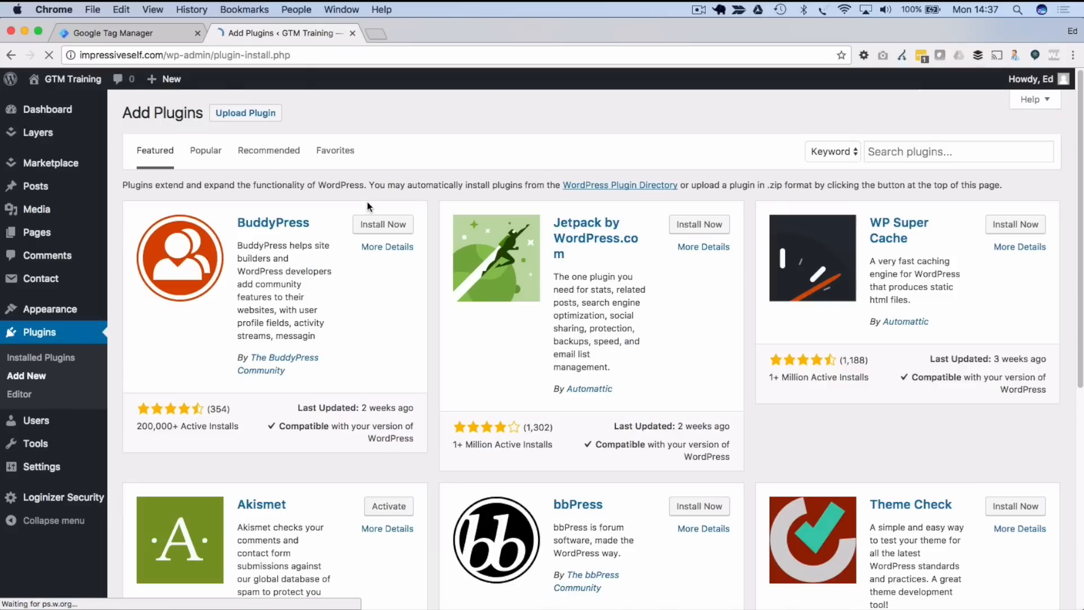
- Search for, install and activate the Google Tag Manager for WordPress plugin, and open its settings
click(890, 152)
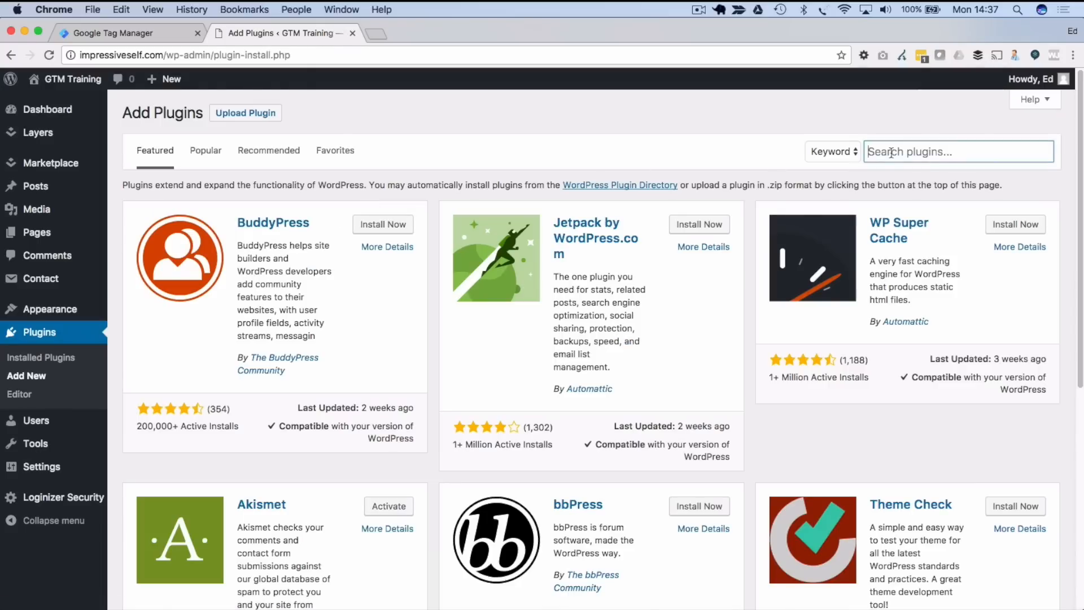
text(Google Tag Manager for Wordpress)
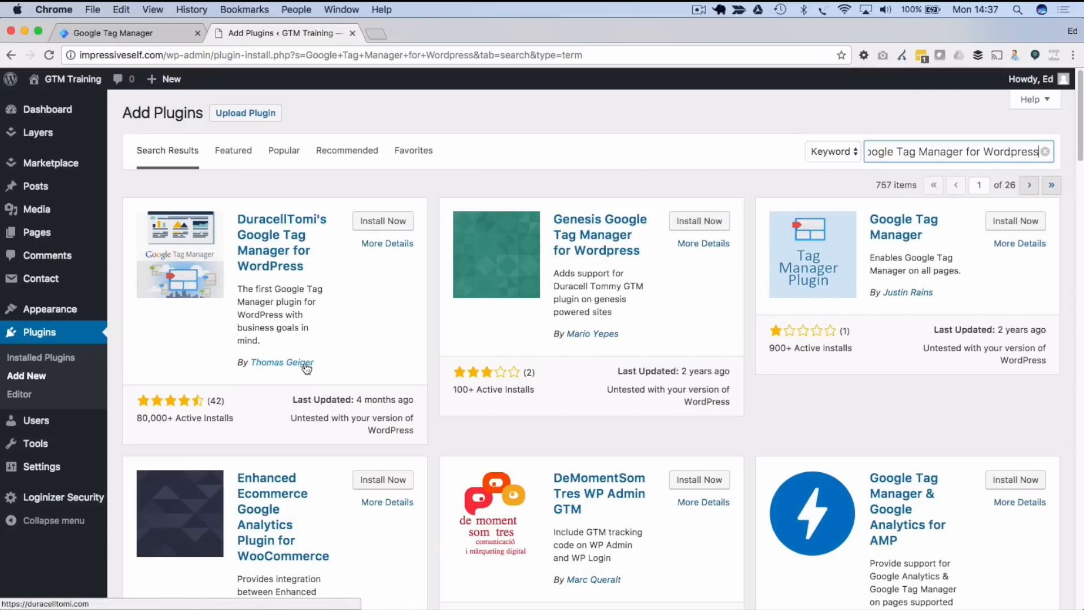
click(381, 220)
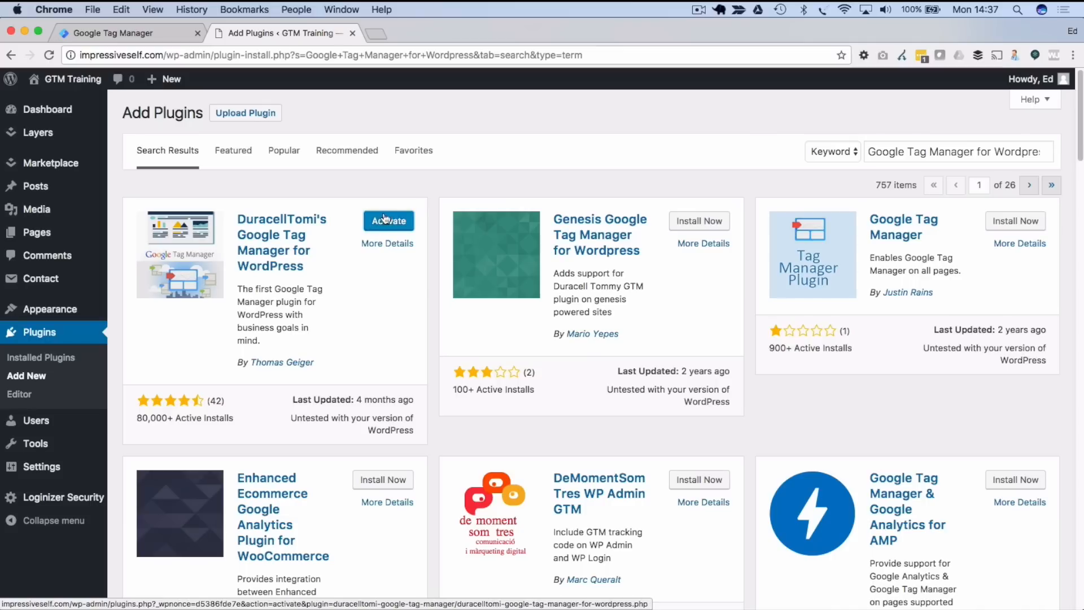
click(389, 222)
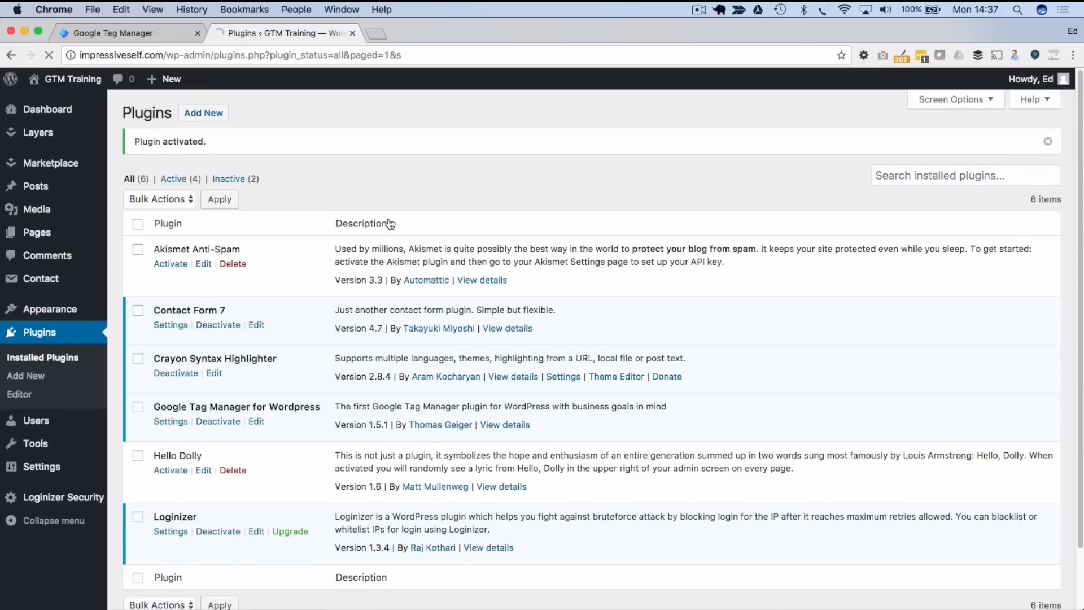
scroll(389, 223, down, 2)
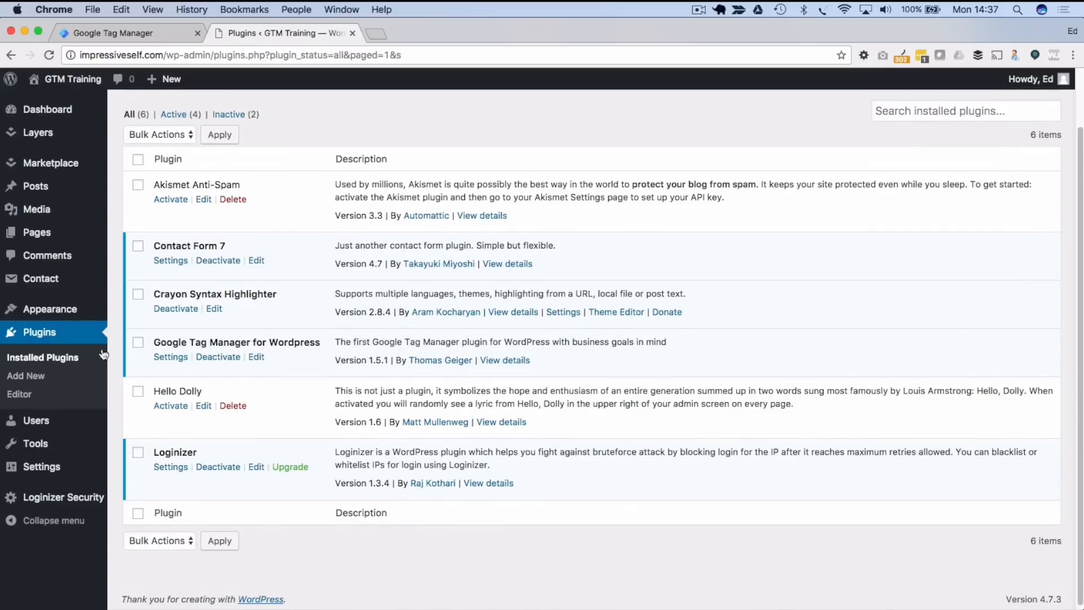
click(169, 358)
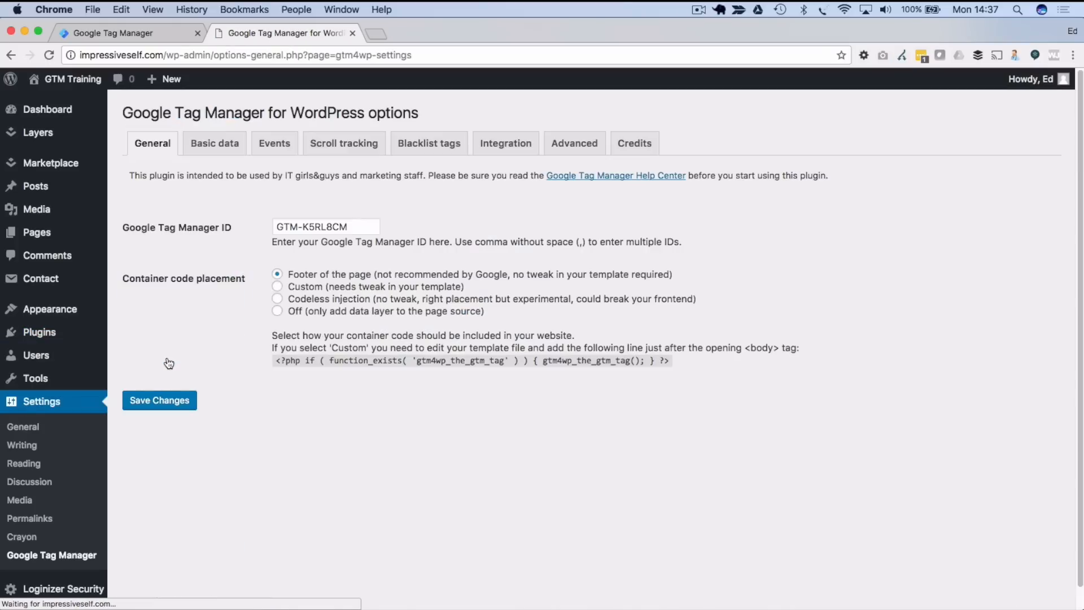
- Delete the old ID from the plugin's Google Tag Manager ID field
click(281, 232)
key(super+a)
key(BackSpace)
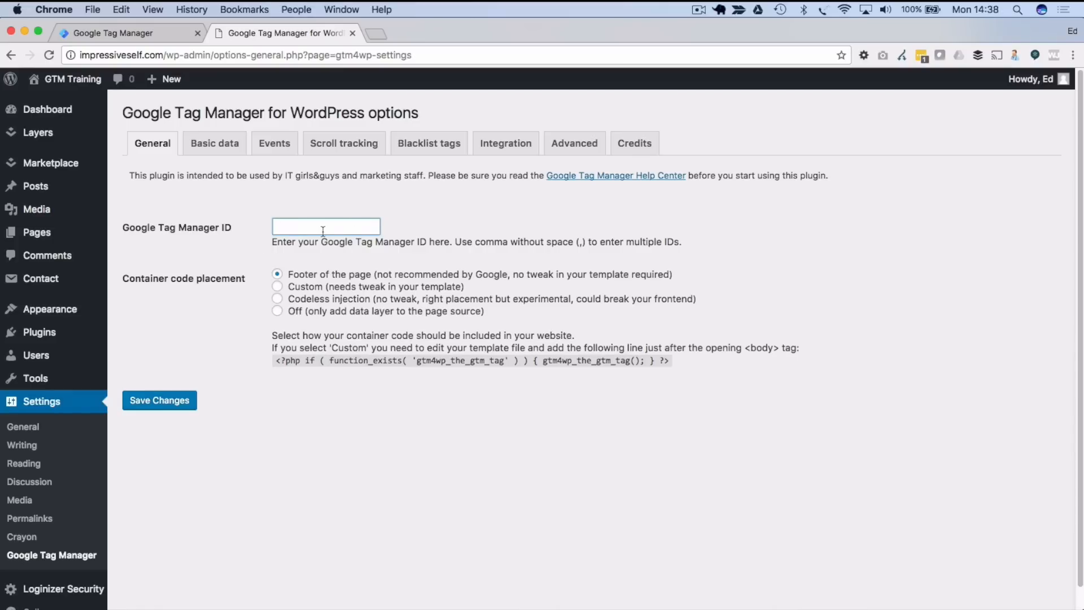
- Copy the container ID from Tag Manager's install code and return to WordPress
click(120, 37)
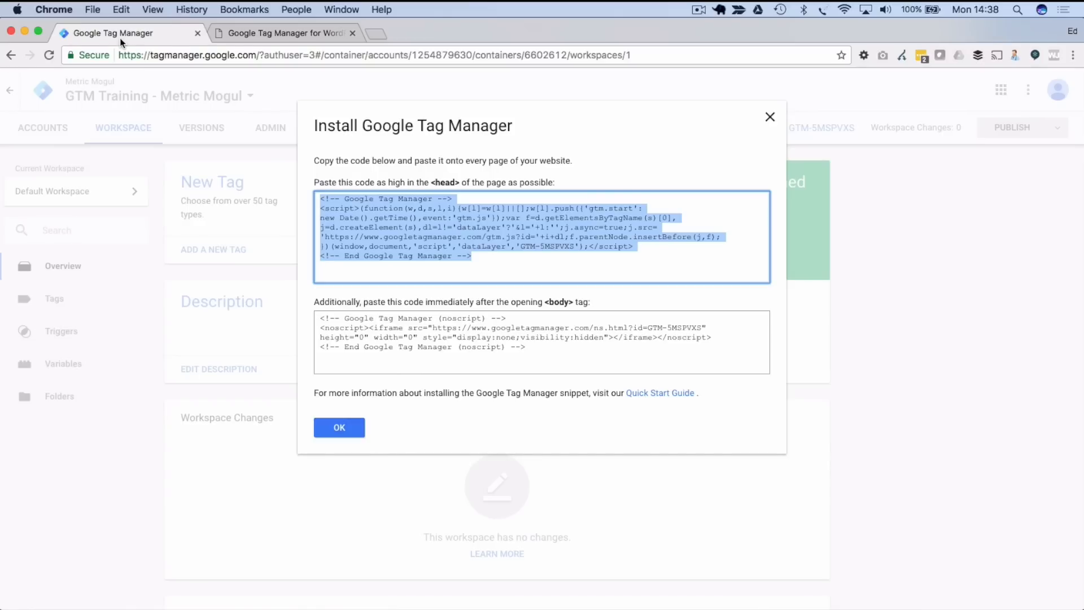
click(407, 226)
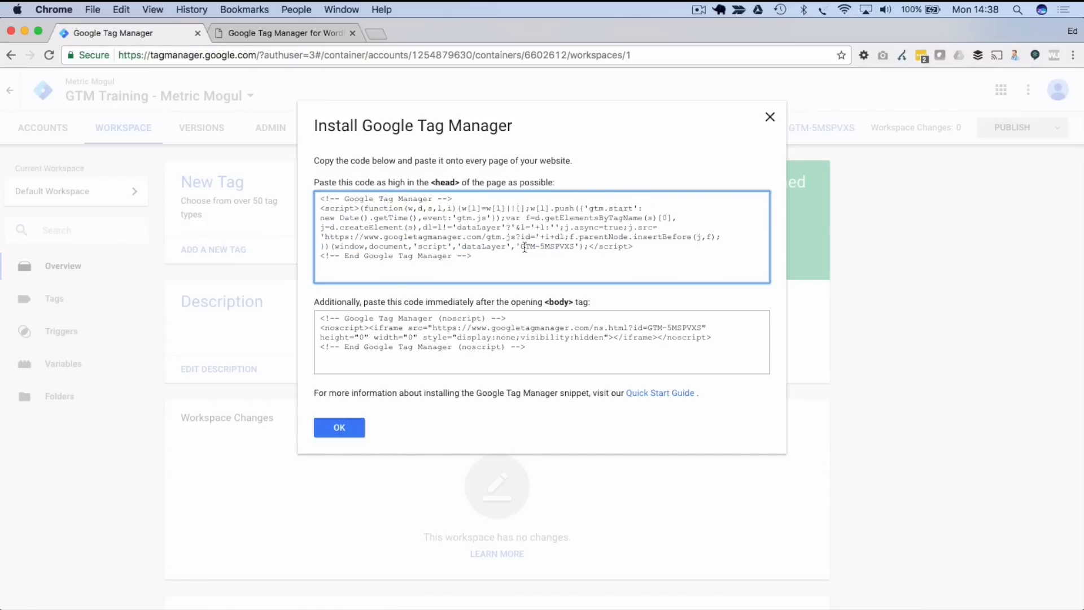
drag(519, 247, 574, 246)
key(cmd+c)
click(341, 427)
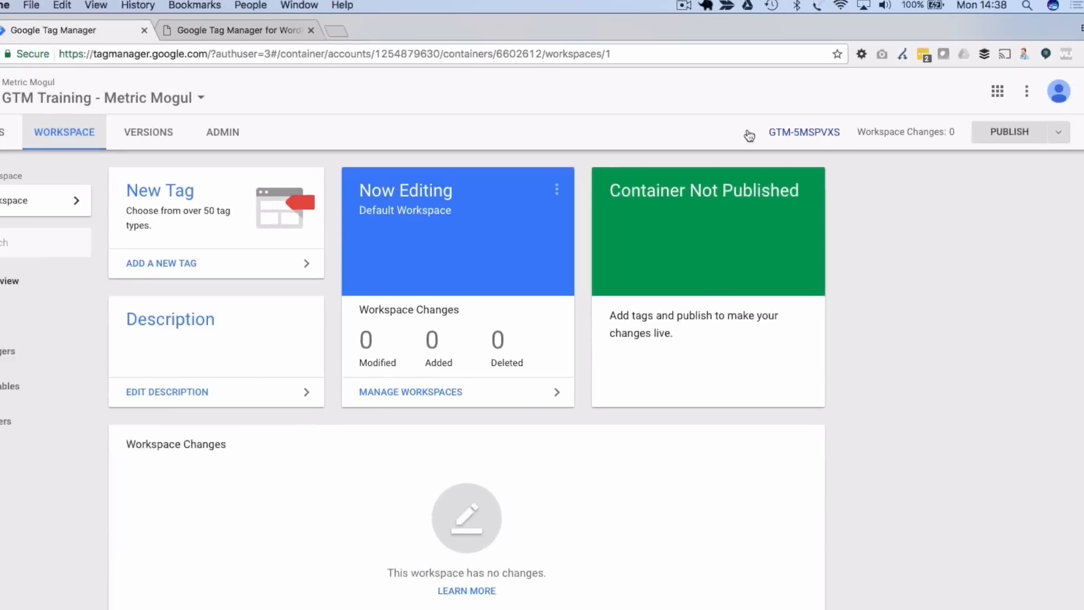
click(224, 31)
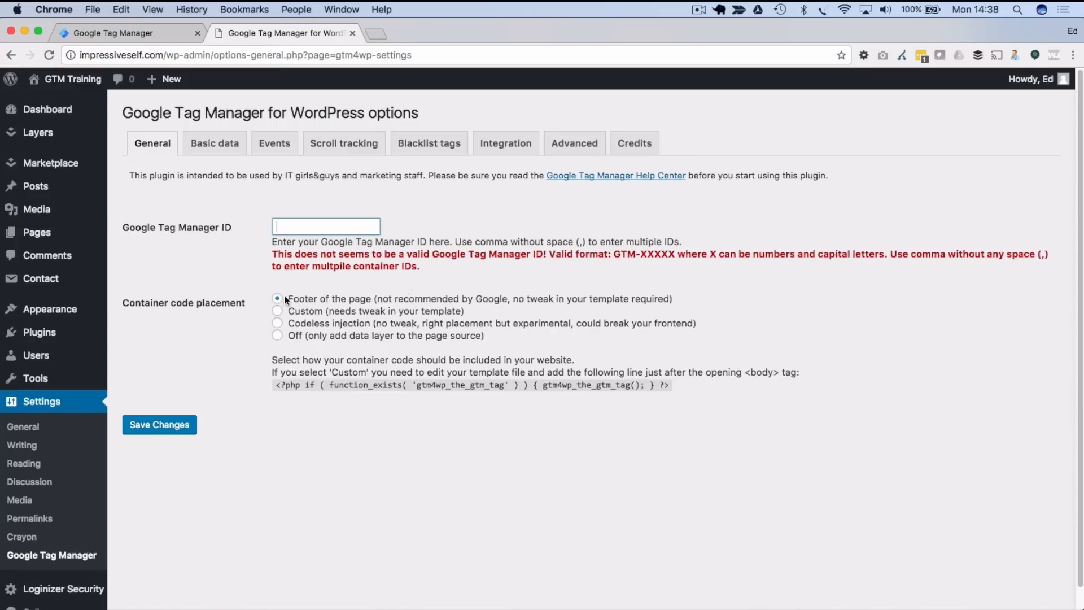
- Paste GTM-5MSPVXS as the plugin's Google Tag Manager ID and save the settings
key(cmd+v)
click(215, 346)
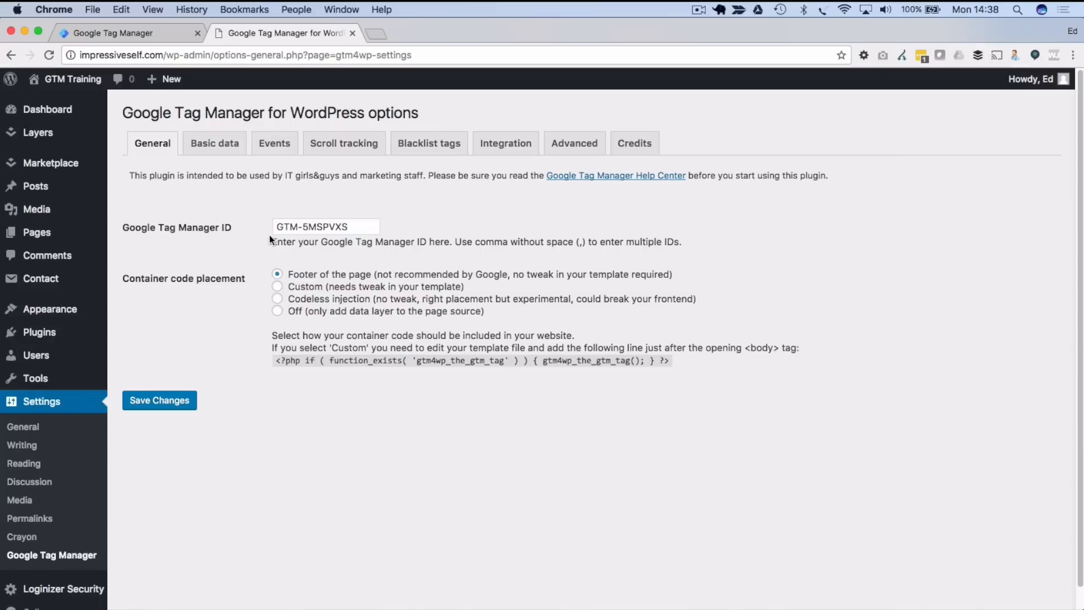
click(157, 407)
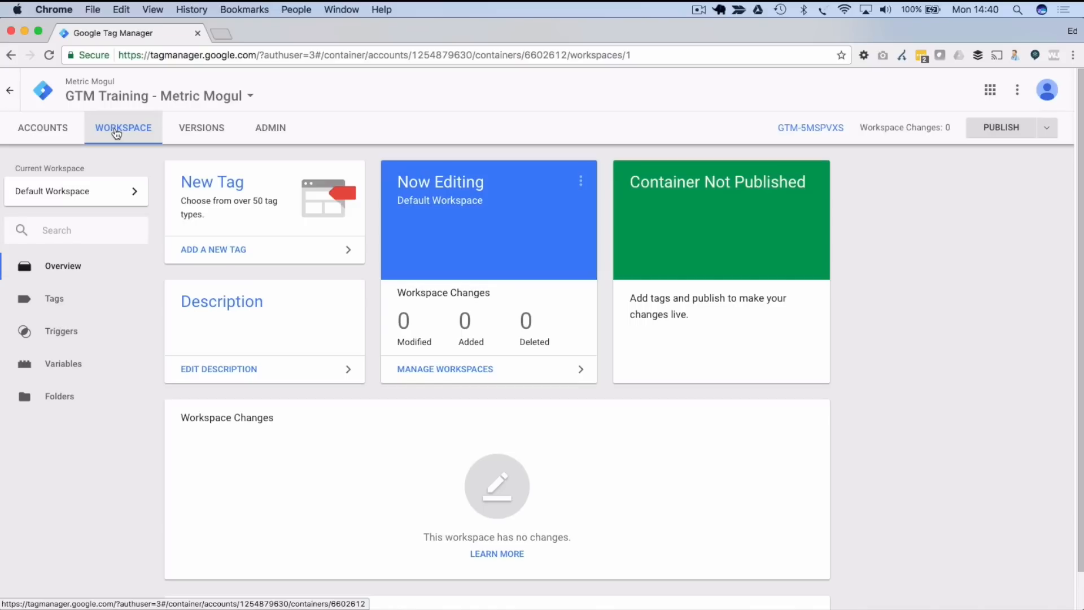
- Check the container's Versions page, then go to the Admin page
click(204, 135)
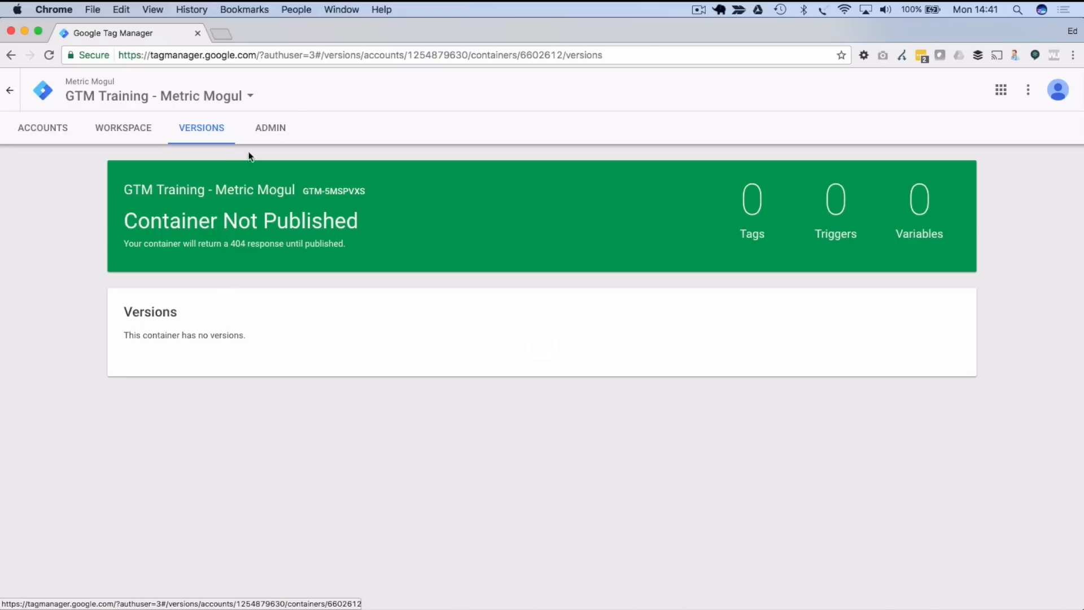
click(270, 127)
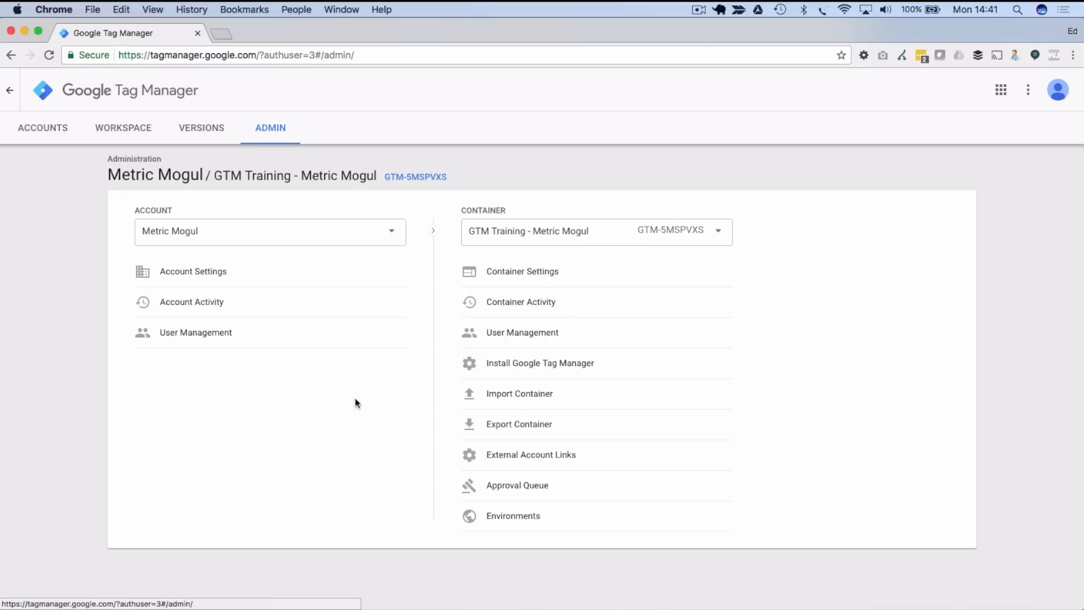
- Return to the workspace and view its empty Tags list
click(116, 128)
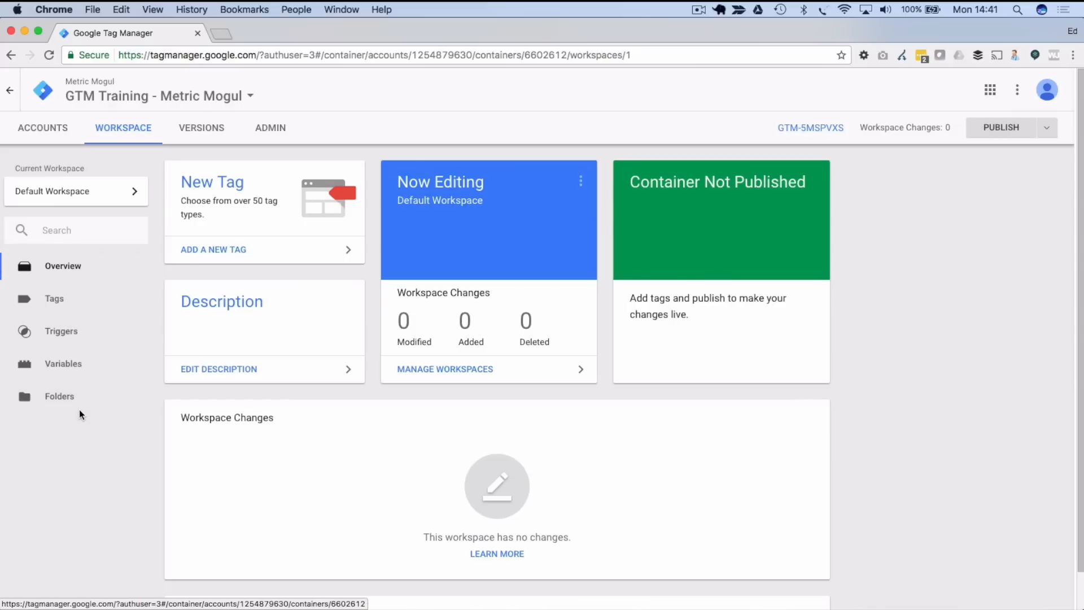
click(69, 300)
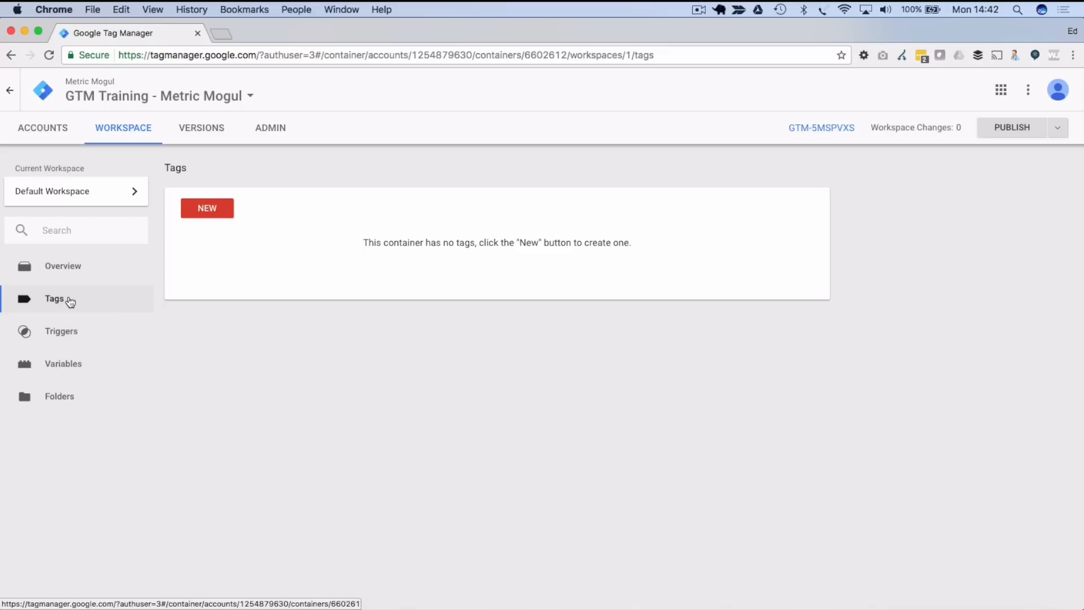
- Review the empty Triggers list, then move on to Variables
click(69, 336)
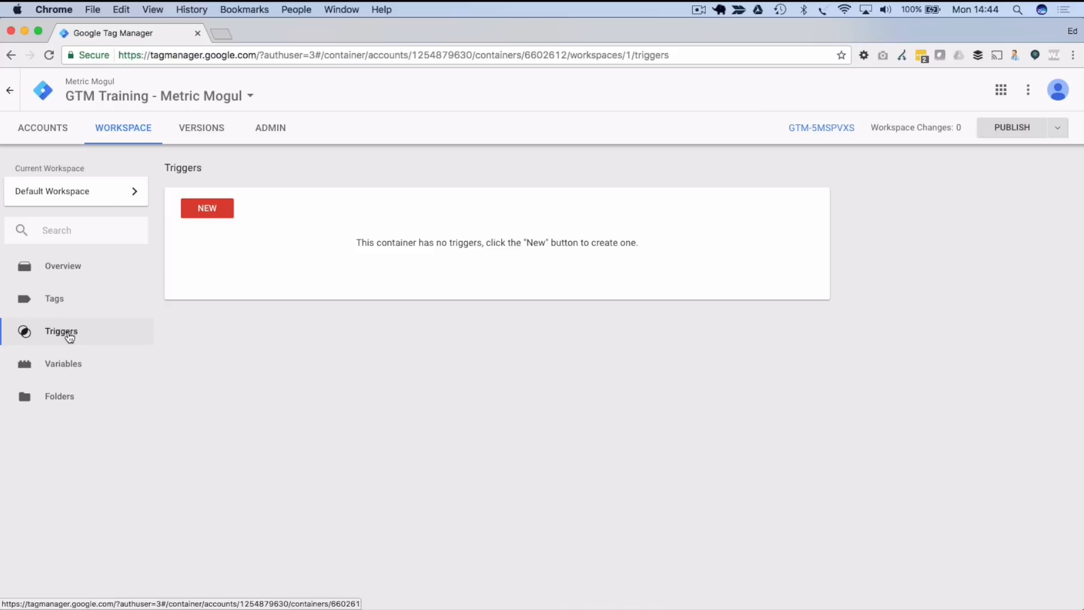
click(90, 367)
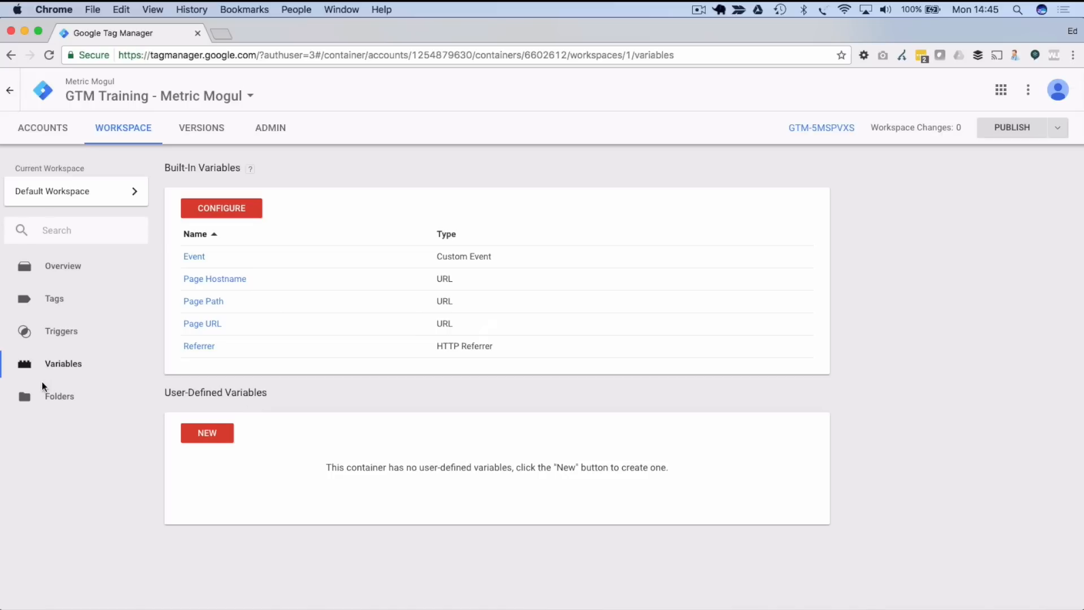
- Open the container's Folders view
click(50, 395)
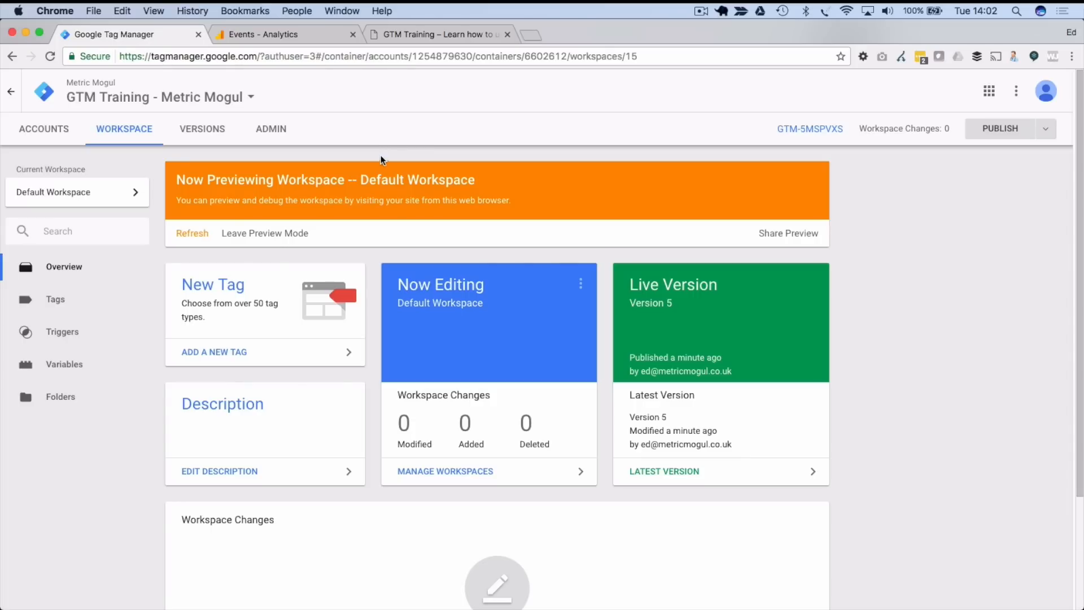
- Open the Admin page and then the container's User Management
click(272, 130)
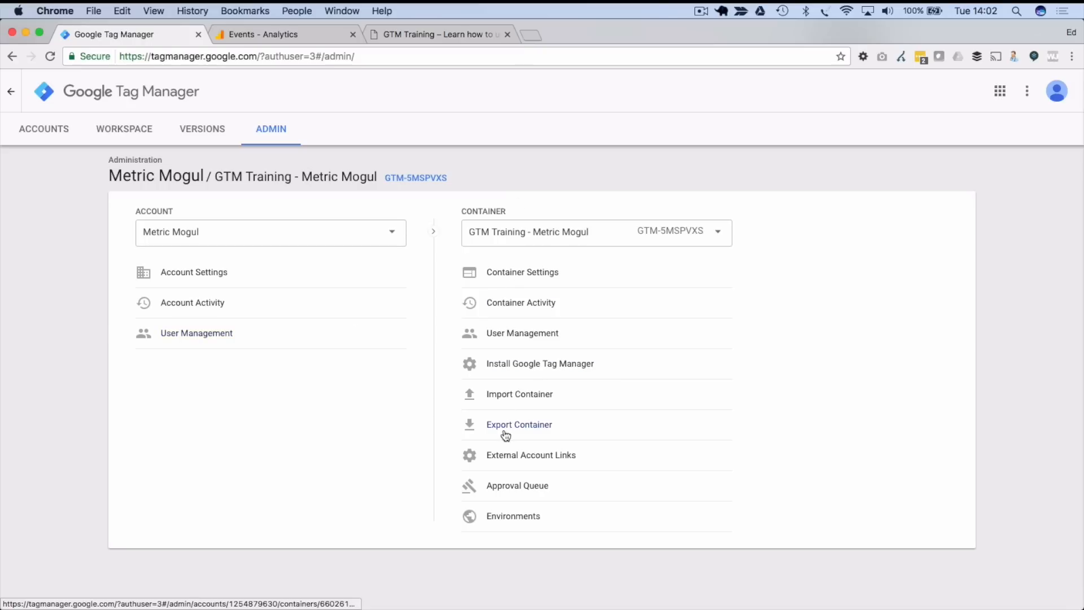
click(513, 336)
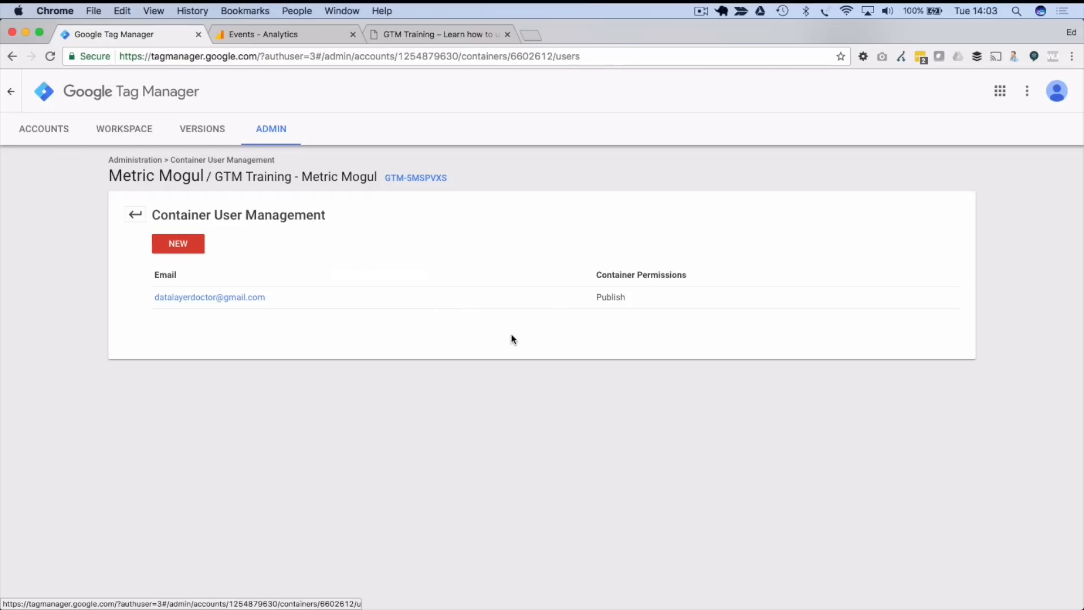
- Start adding a new container user and enter the user's e-mail address
click(171, 246)
click(208, 253)
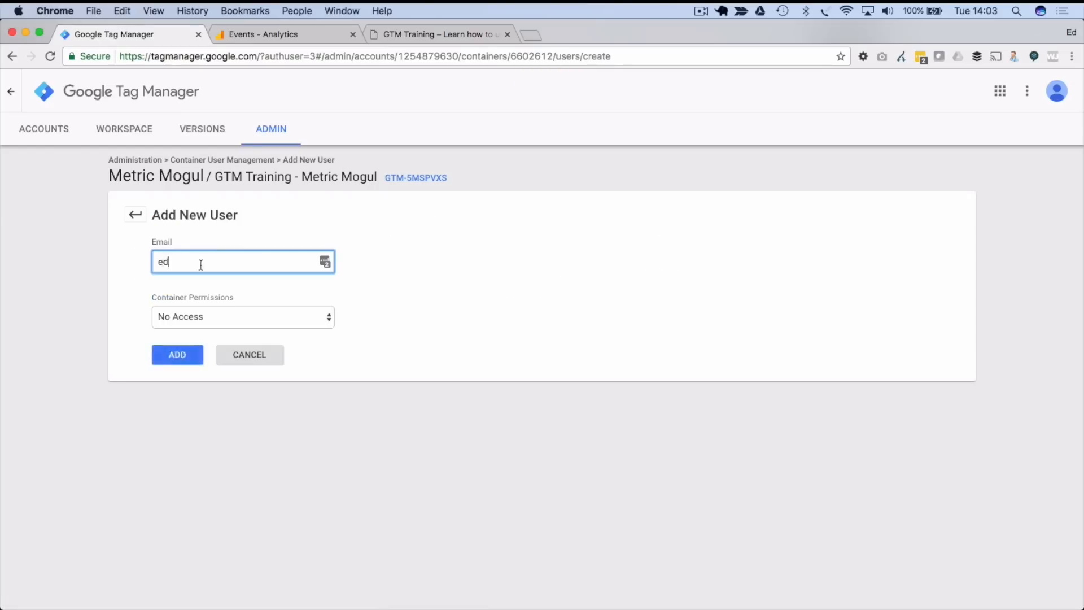
- Set the new user's container permission to Publish
click(231, 322)
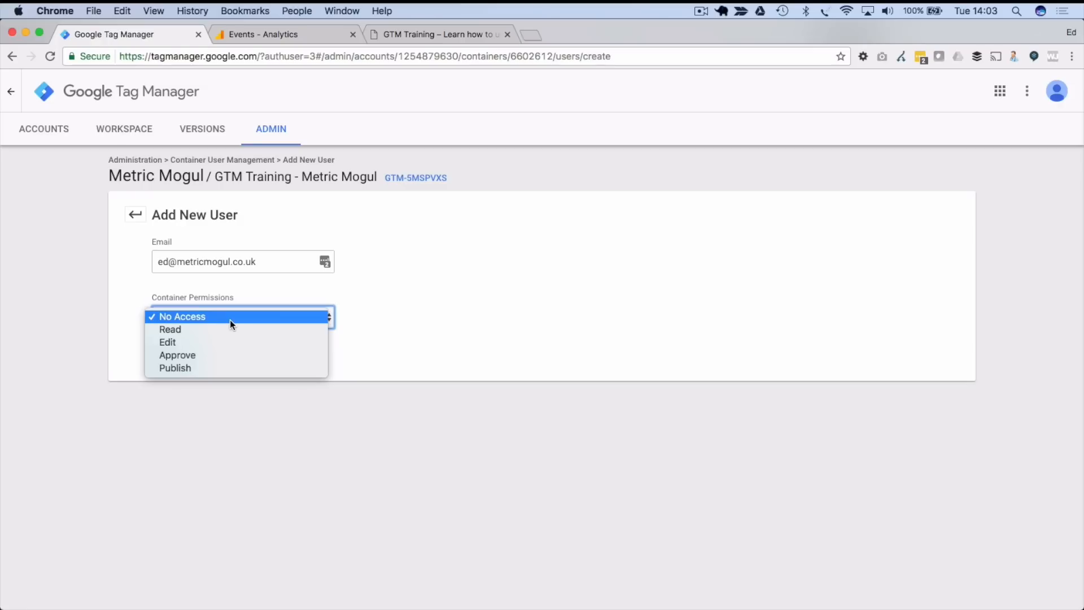
click(228, 327)
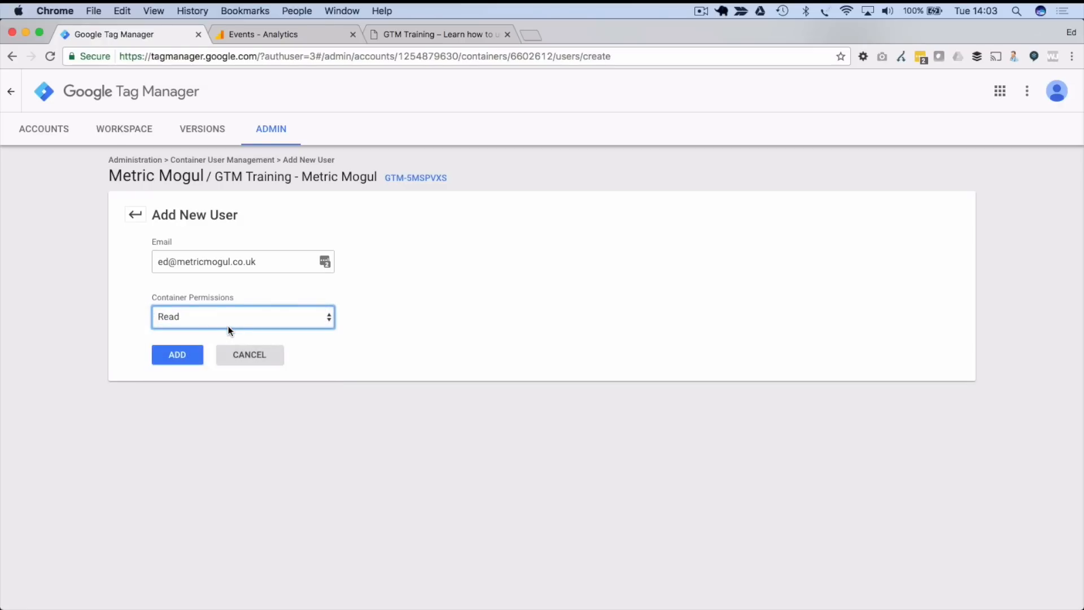
click(229, 318)
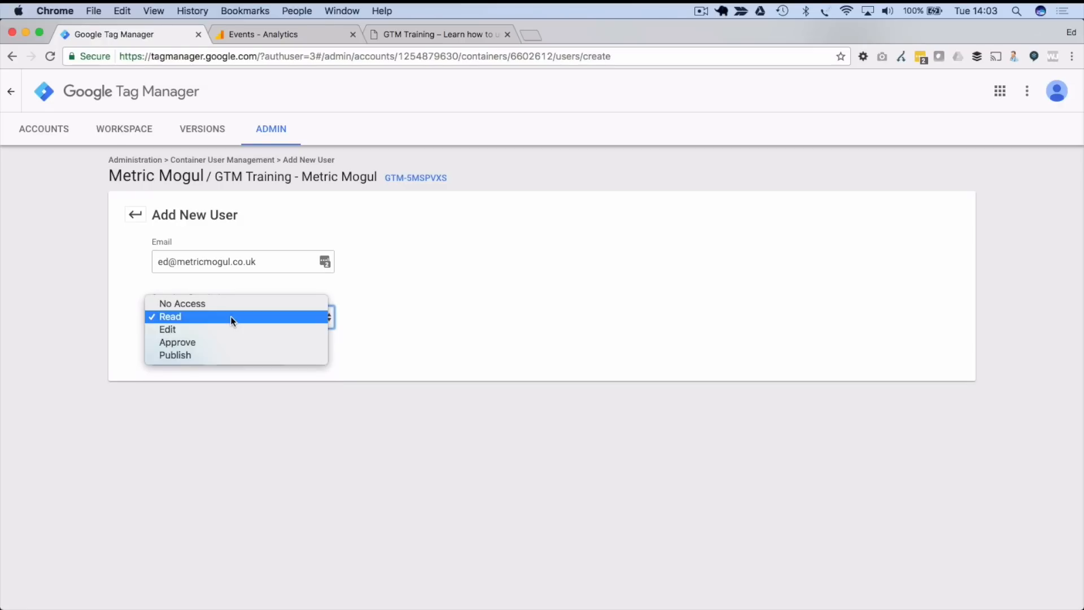
click(225, 327)
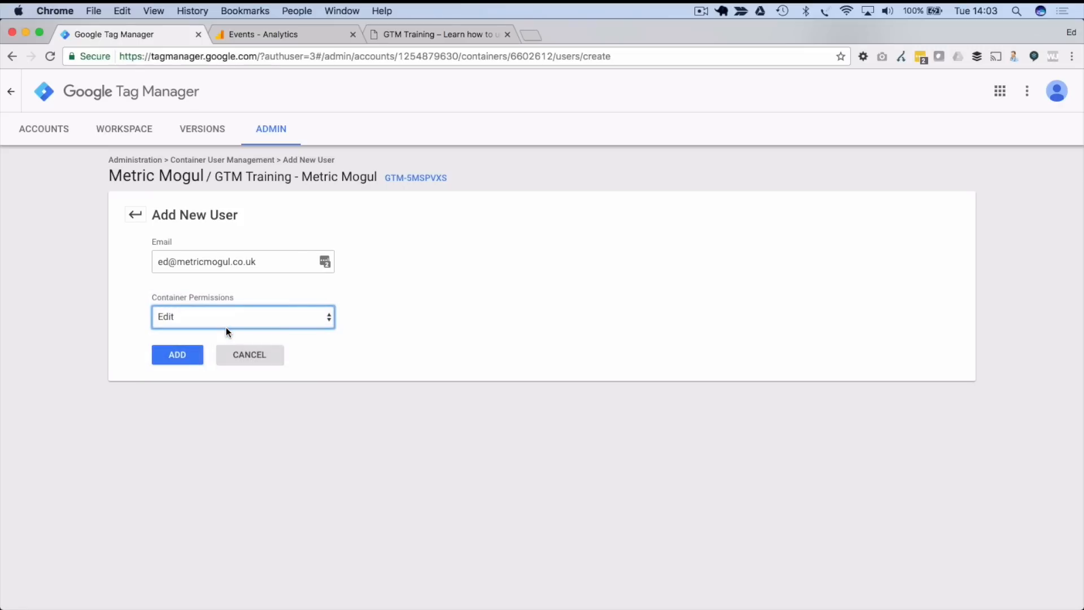
click(226, 327)
click(213, 325)
click(213, 322)
click(212, 329)
click(201, 323)
click(200, 303)
click(202, 315)
click(202, 328)
click(208, 320)
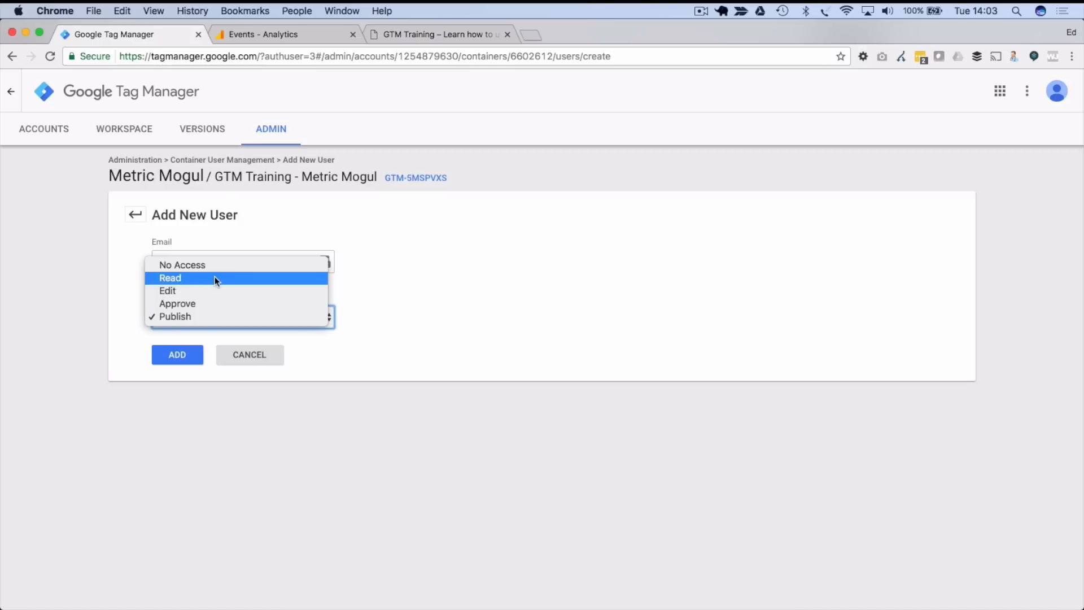
click(168, 388)
- Add the user with Publish permission and view their permission details
click(178, 361)
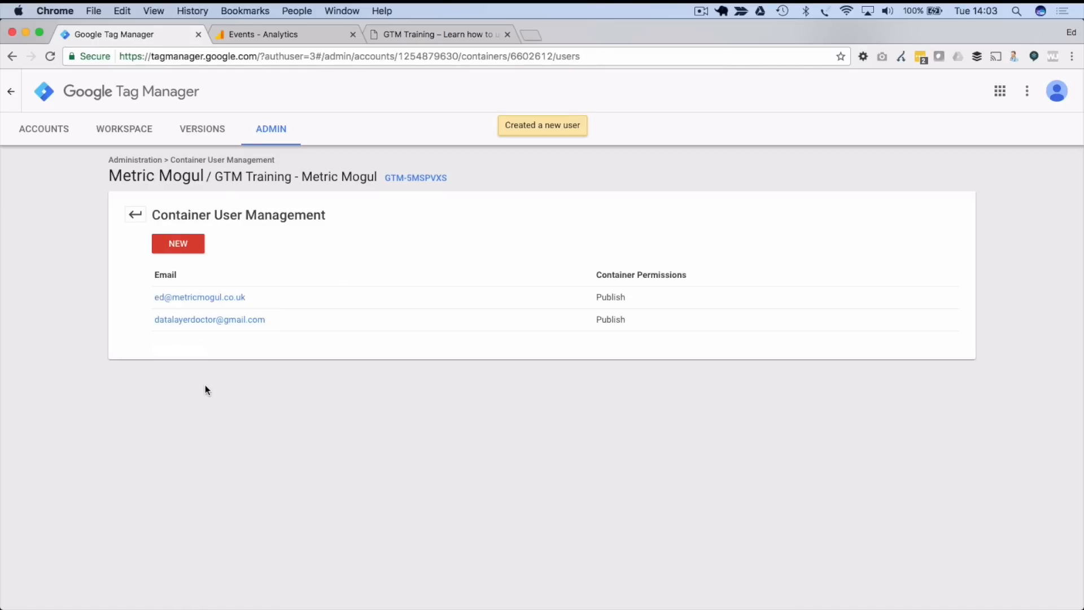
click(210, 297)
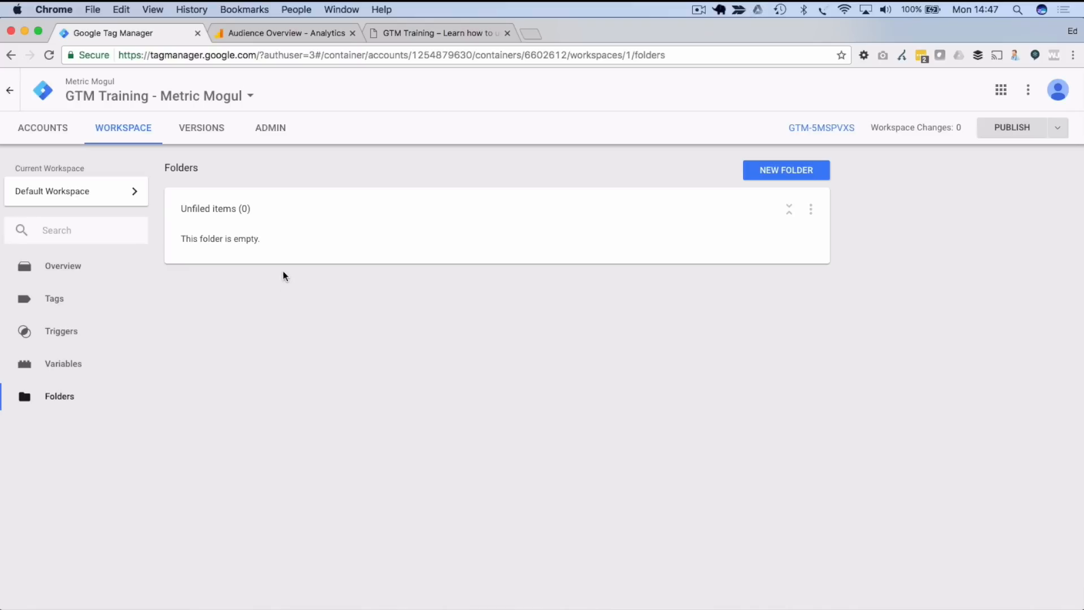
click(240, 32)
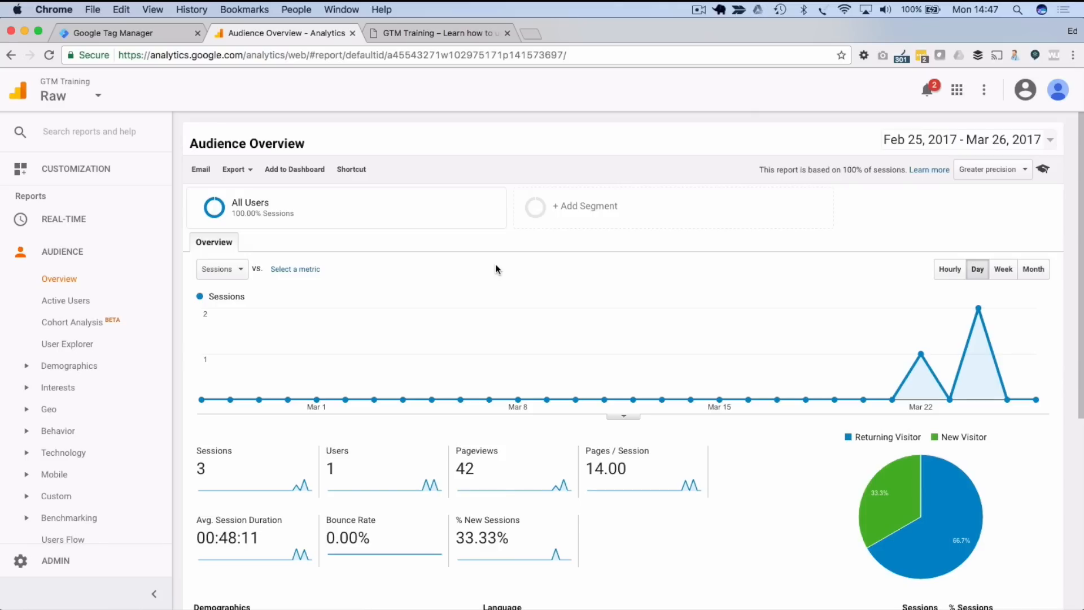
click(437, 33)
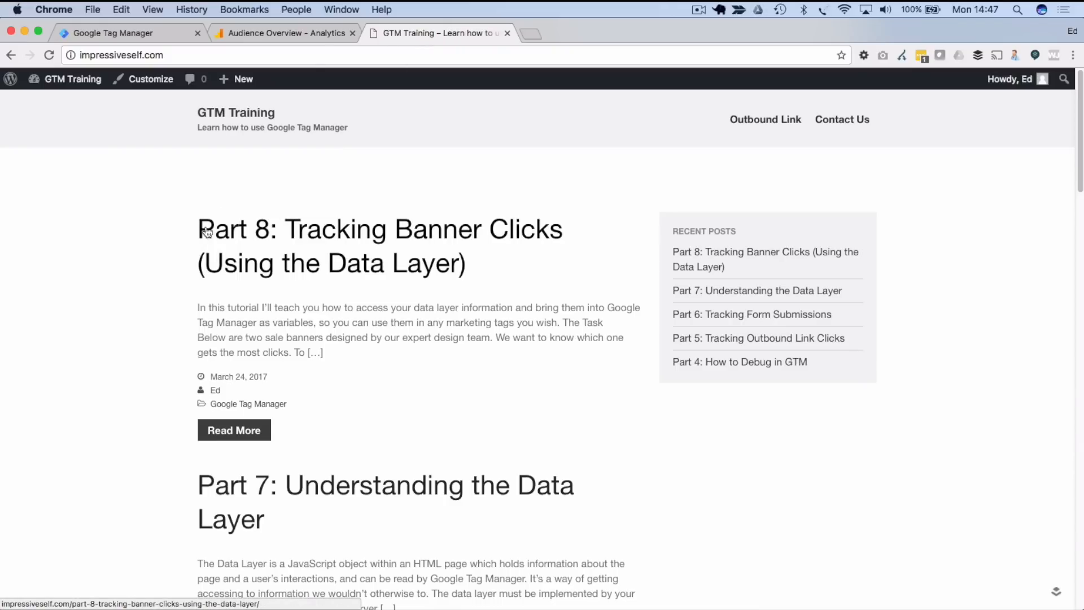
click(282, 33)
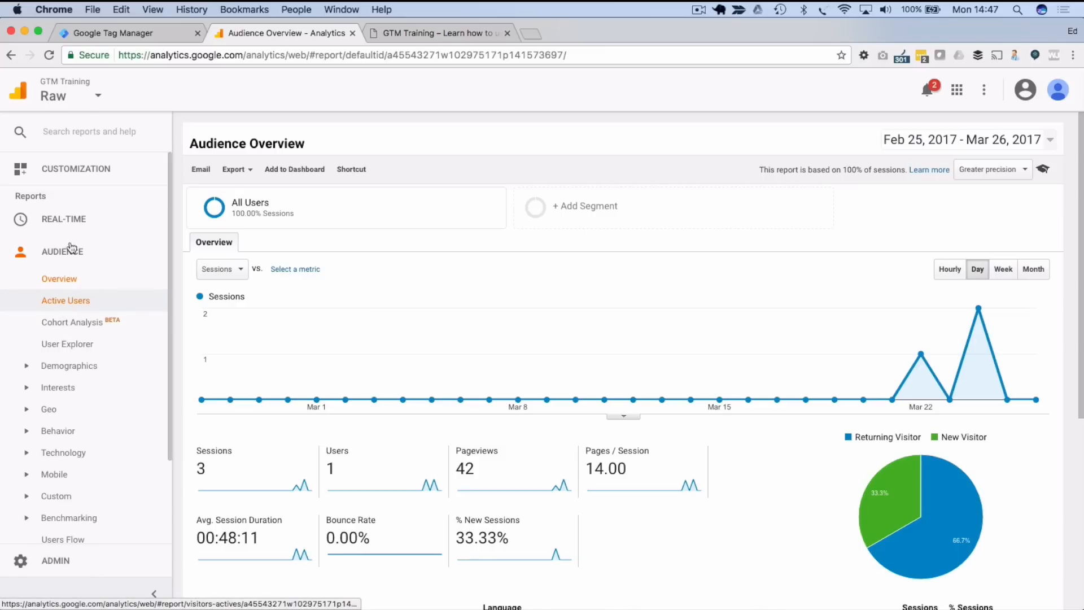
click(91, 32)
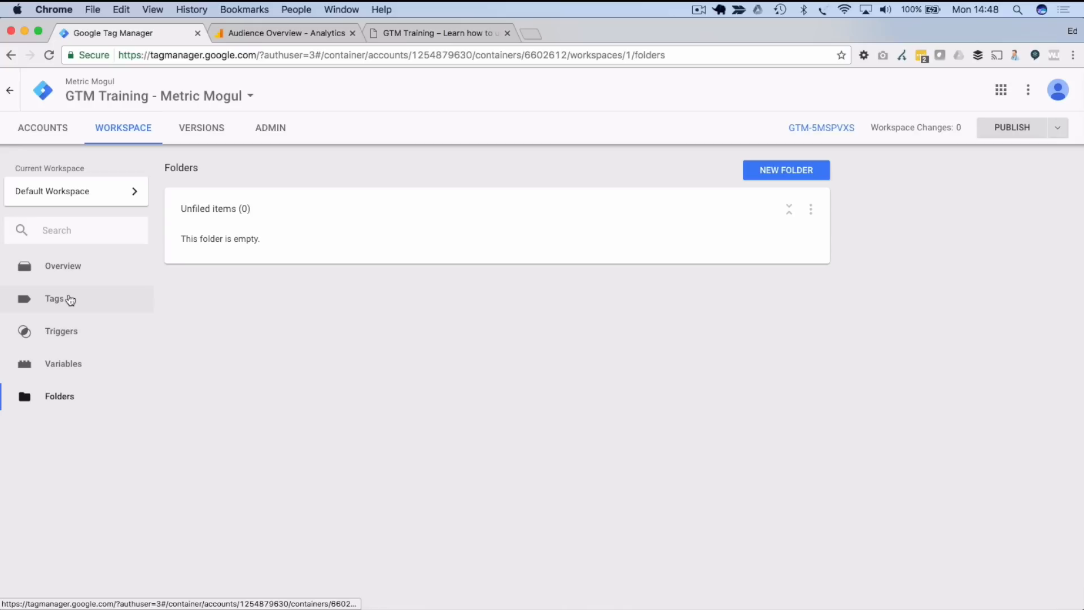
- From the Tags list, create a new tag and rename Untitled Tag to 'GA Base Tag'
click(70, 299)
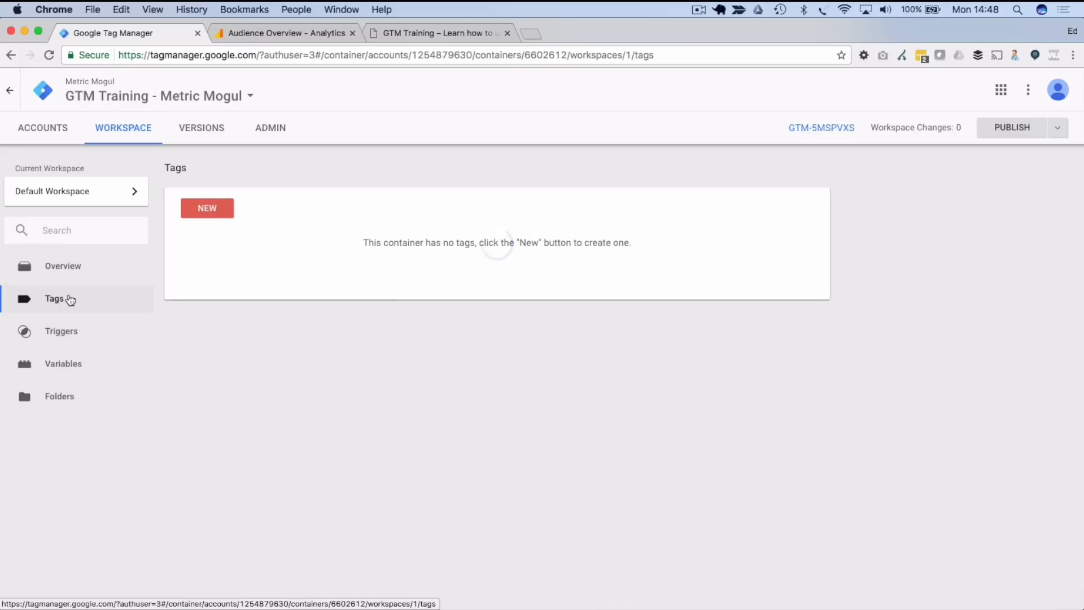
click(219, 210)
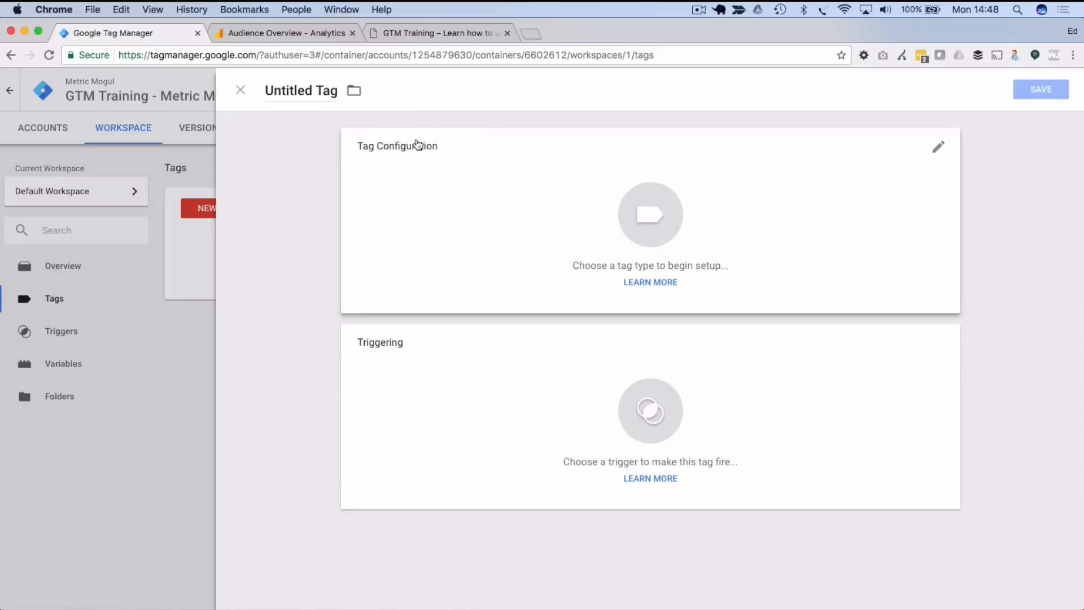
double_click(293, 91)
click(293, 96)
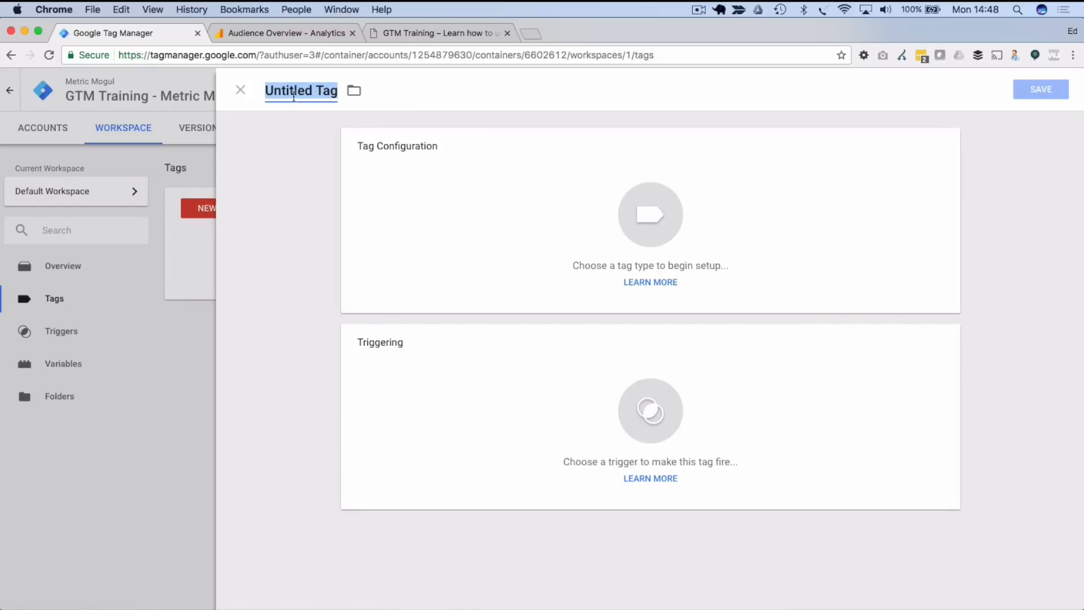
text(GA )
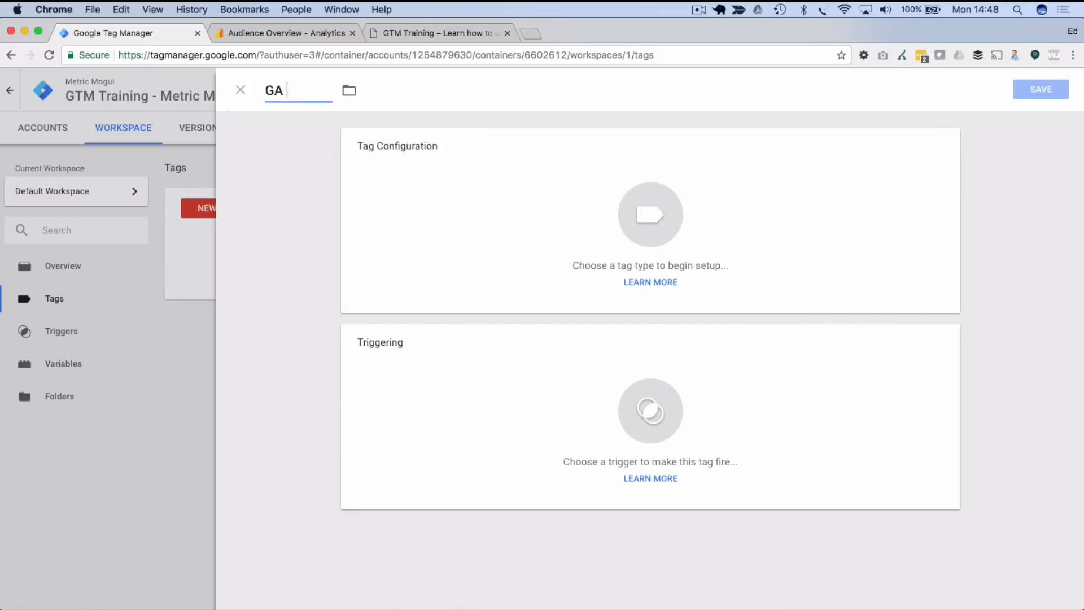
text(BAase)
key(BackSpace)
key(BackSpace)
text(ase)
key(BackSpace)
key(BackSpace)
key(BackSpace)
key(BackSpace)
text(ase Tag)
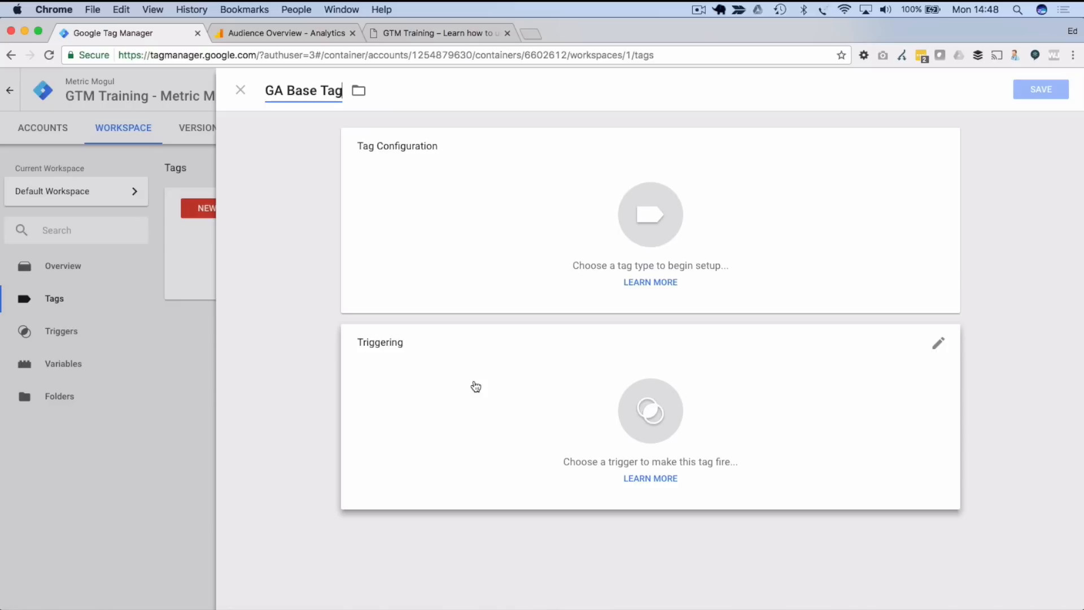
- Browse the tag type list and make GA Base Tag a Universal Analytics tag
click(558, 244)
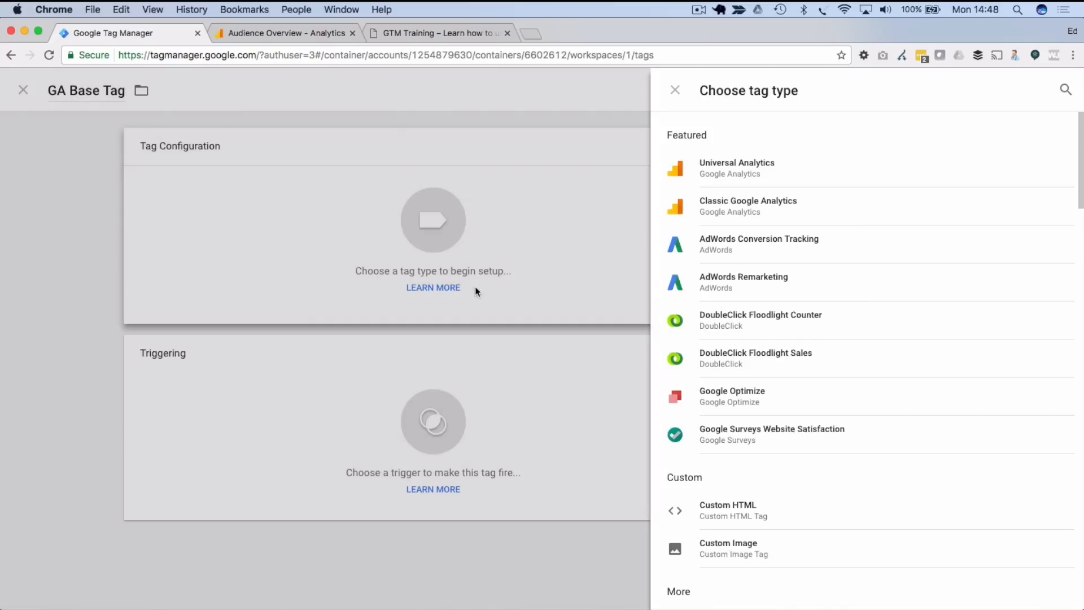
scroll(796, 430, down, 2)
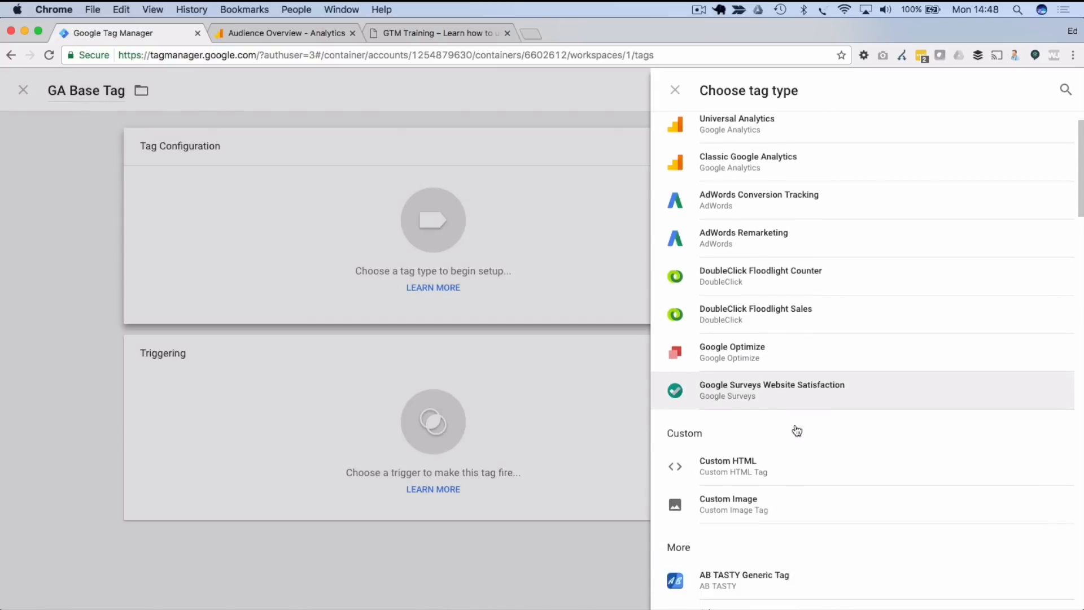
scroll(797, 431, down, 6)
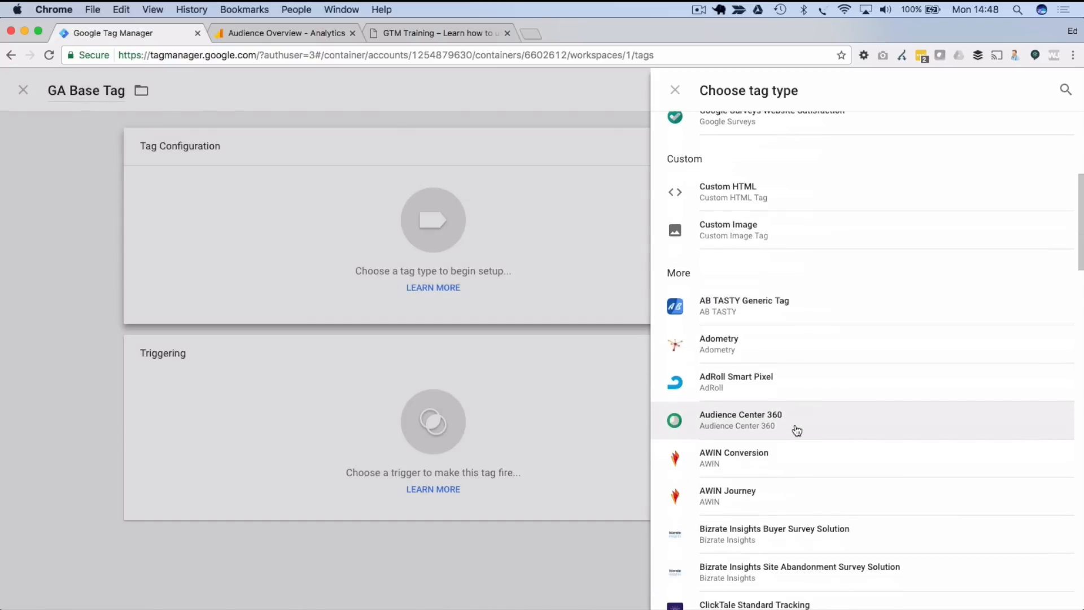
scroll(797, 431, down, 3)
scroll(797, 431, down, 2)
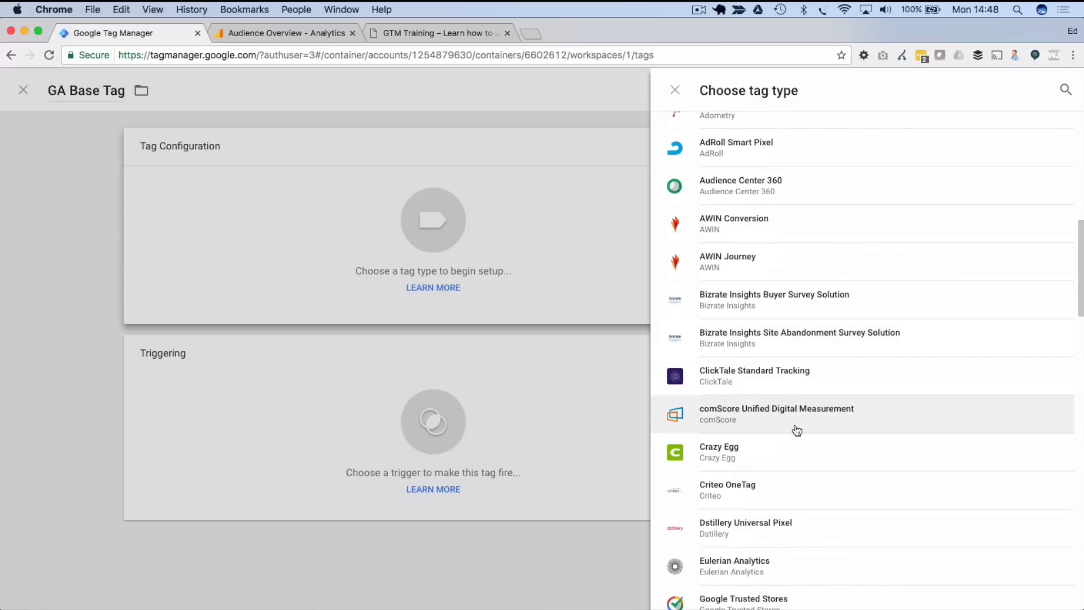
scroll(796, 431, up, 1)
scroll(827, 402, down, 1)
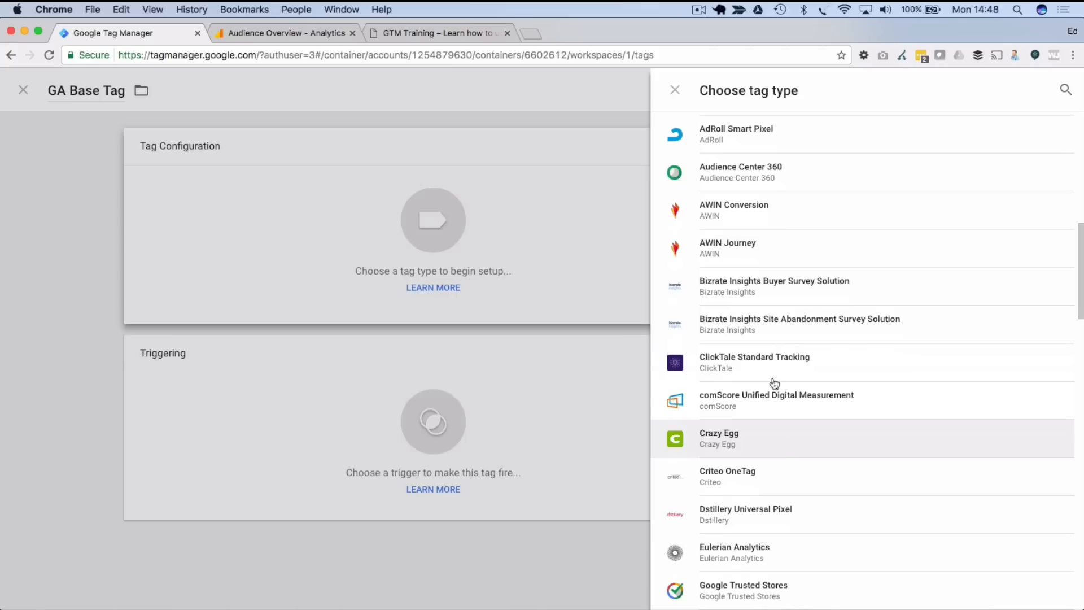
scroll(839, 378, down, 18)
scroll(838, 382, down, 20)
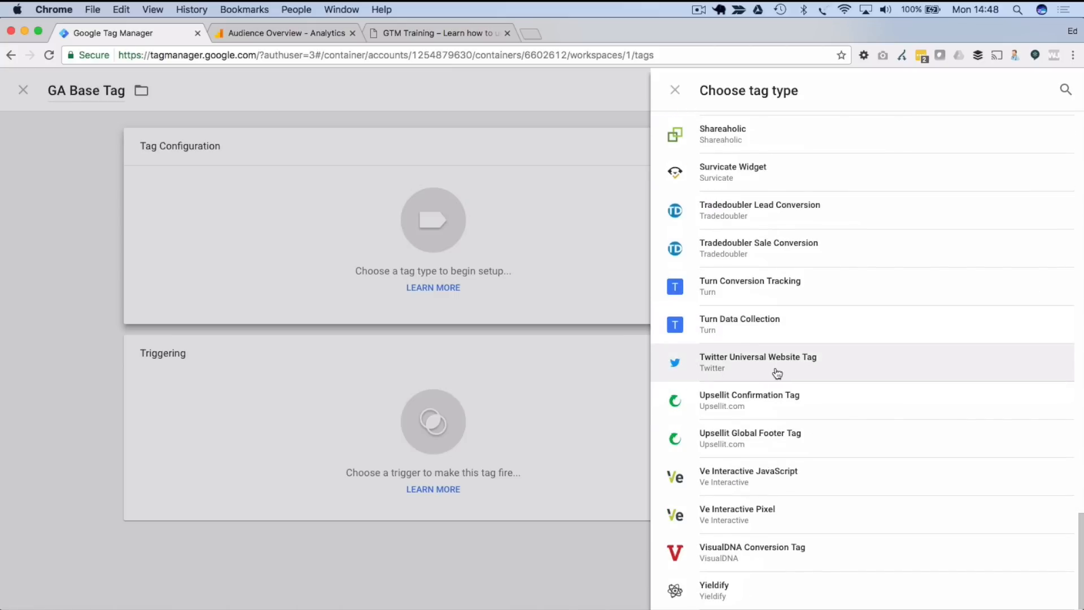
scroll(779, 379, up, 20)
scroll(782, 383, up, 8)
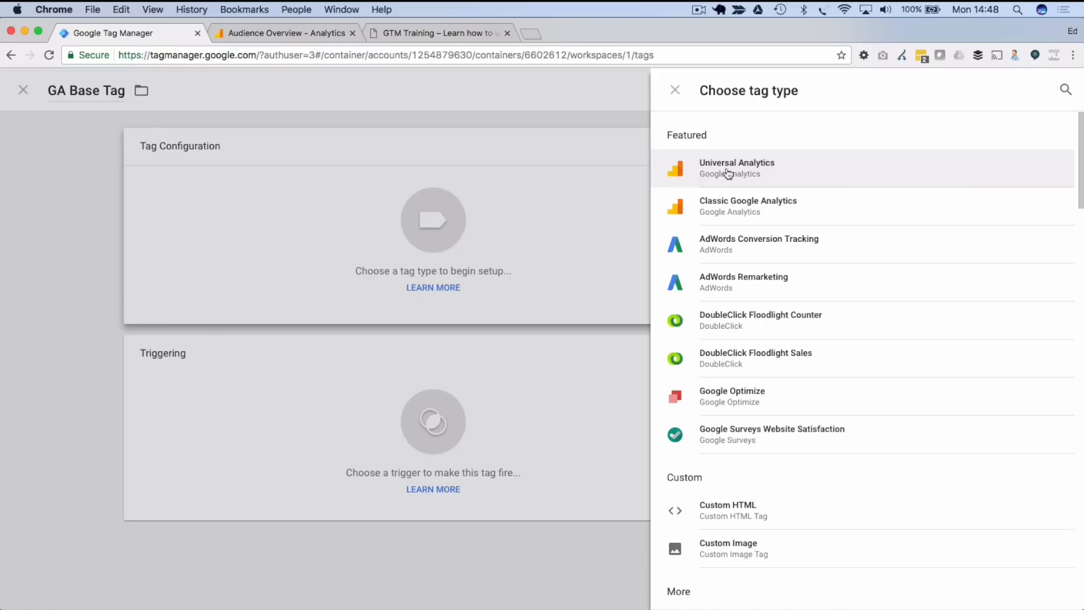
click(776, 176)
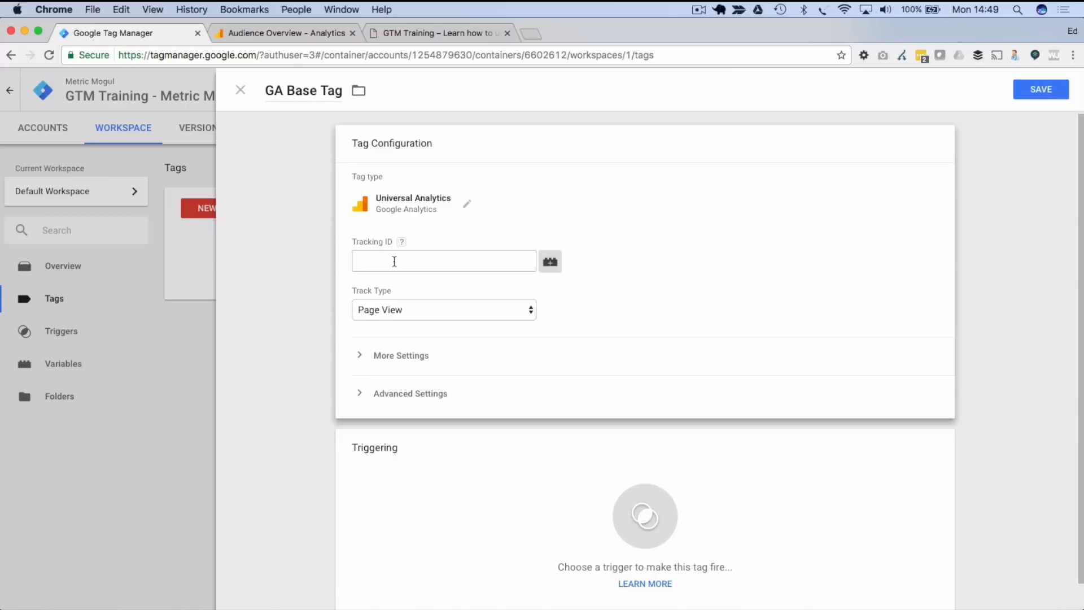
- Copy the GTM Training property's tracking ID from Analytics Property Settings for the tag
click(263, 31)
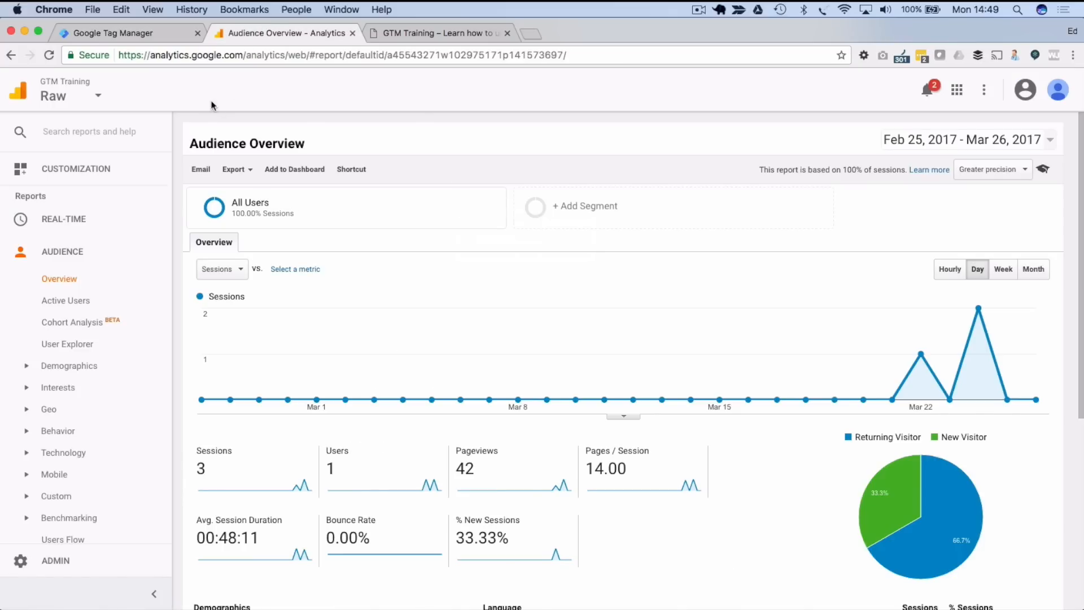
click(76, 562)
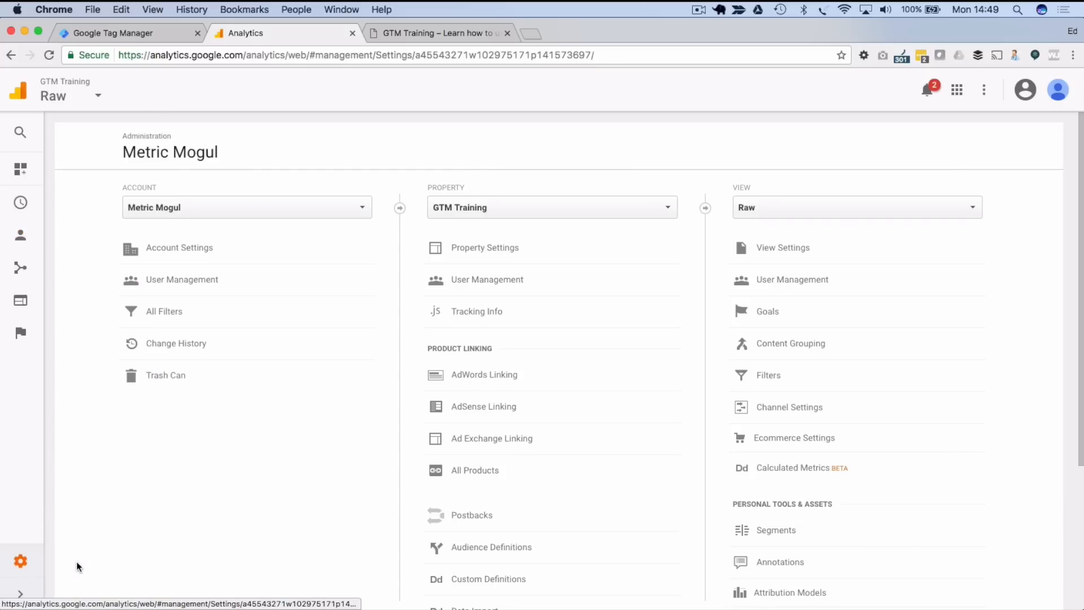
click(495, 252)
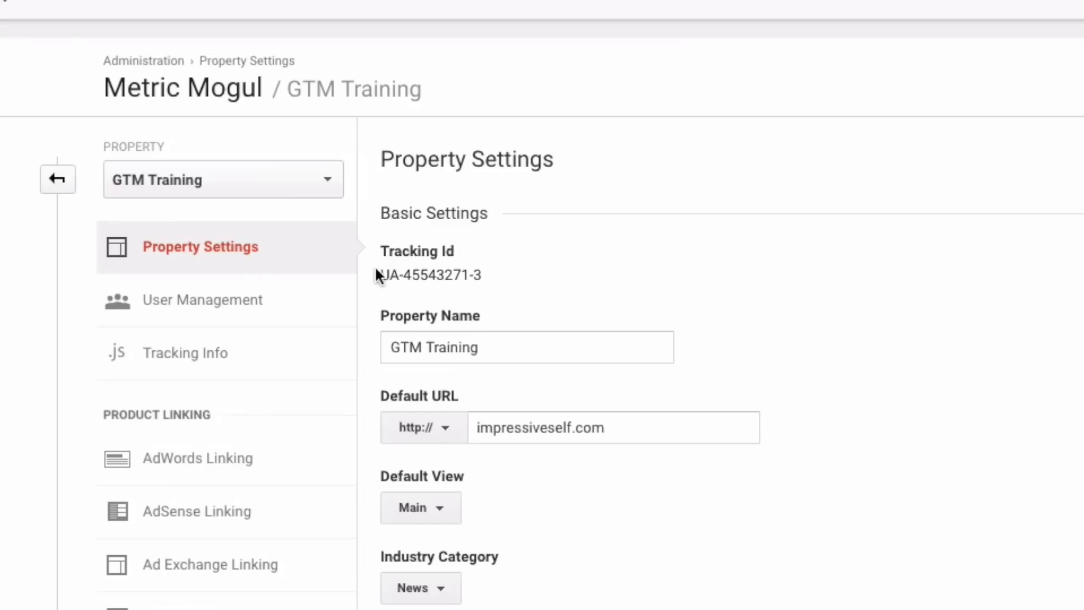
drag(382, 269, 500, 268)
key(super+c)
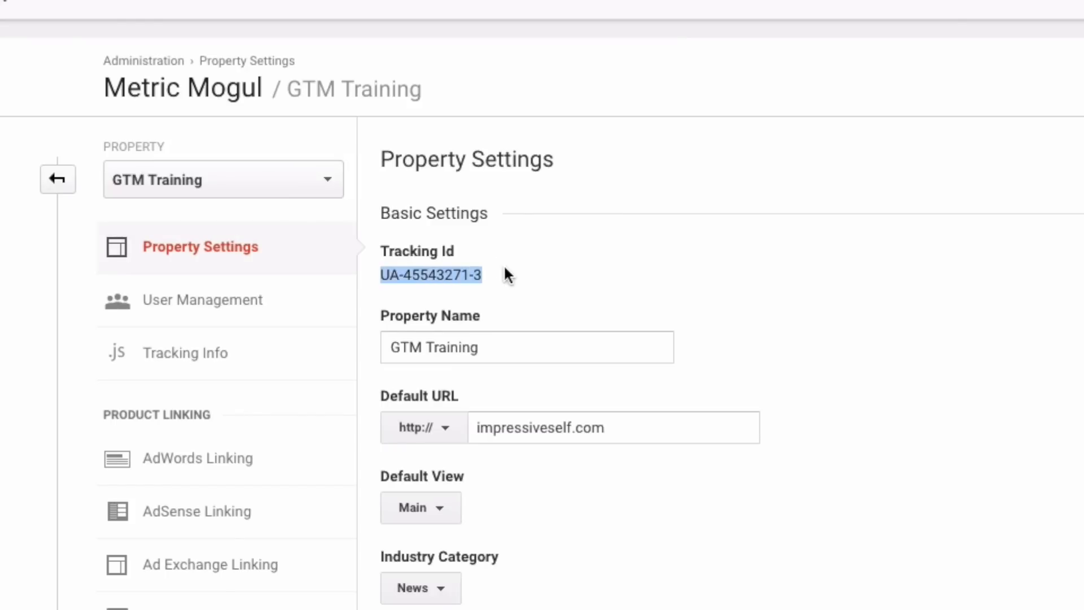
scroll(503, 264, down, 1)
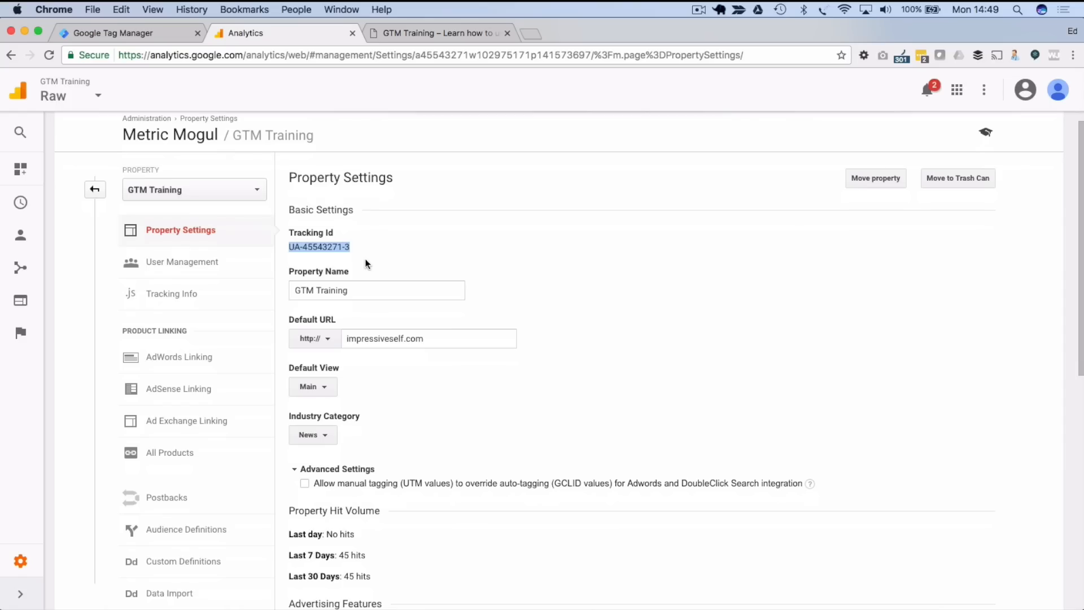
click(127, 32)
click(420, 259)
- Paste the tracking ID into GA Base Tag and keep Track Type on Page View
key(super+v)
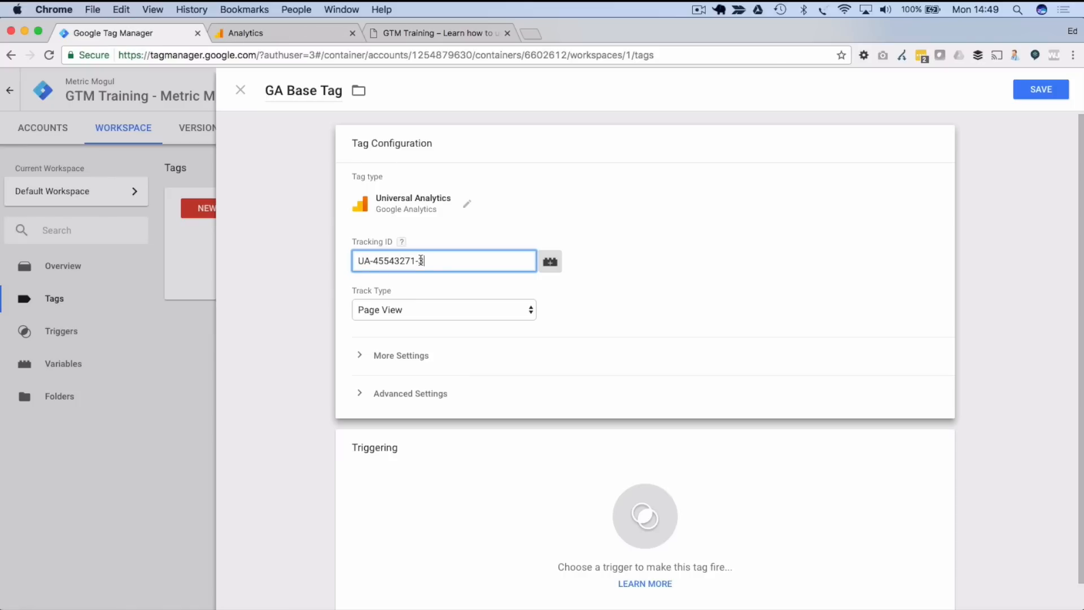
click(295, 292)
scroll(295, 292, down, 1)
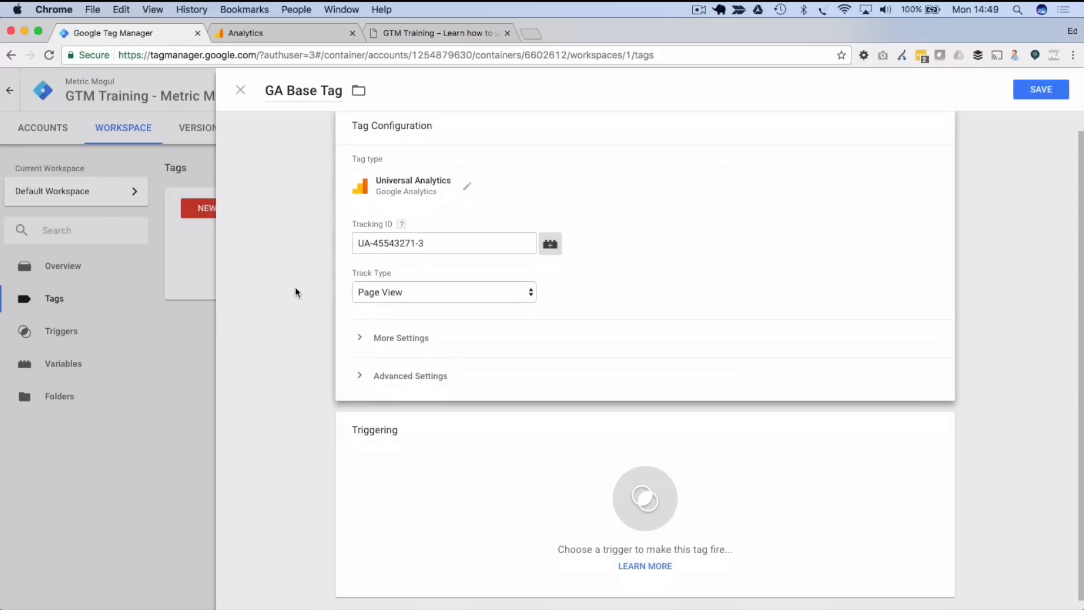
click(474, 291)
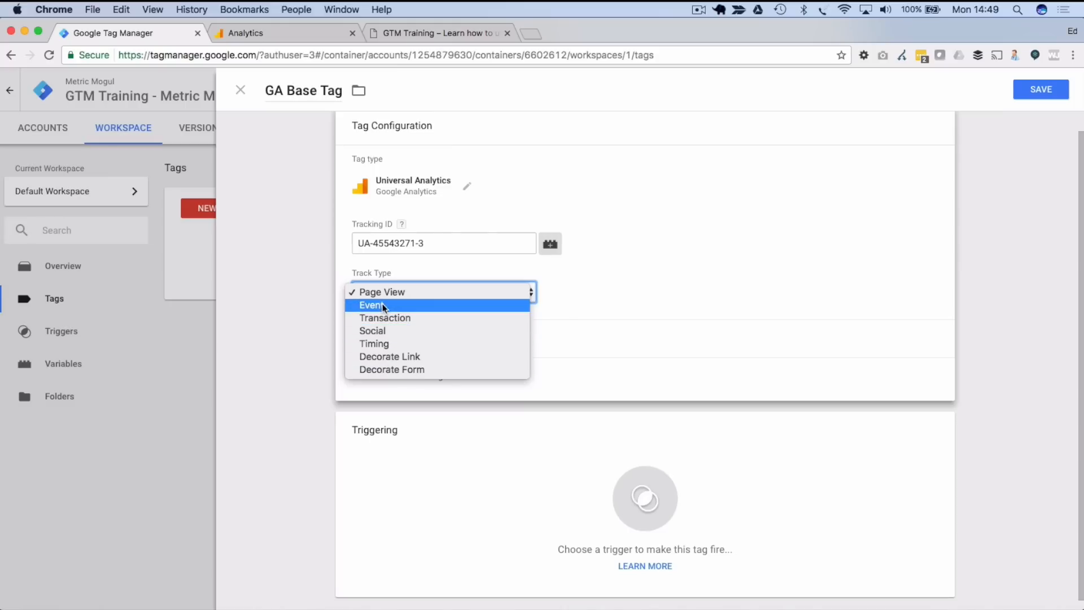
click(395, 292)
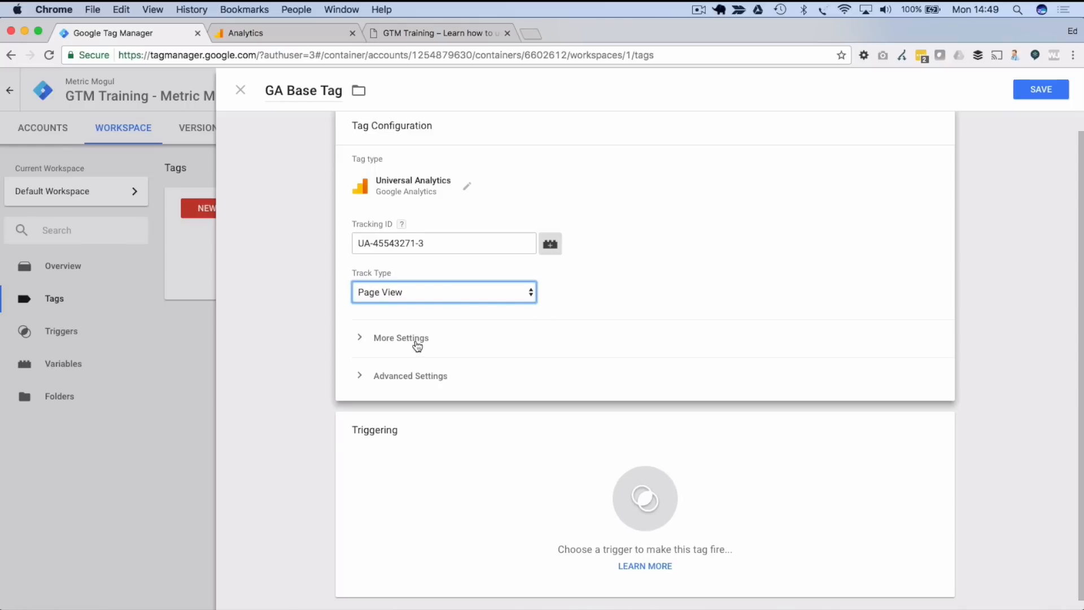
click(429, 380)
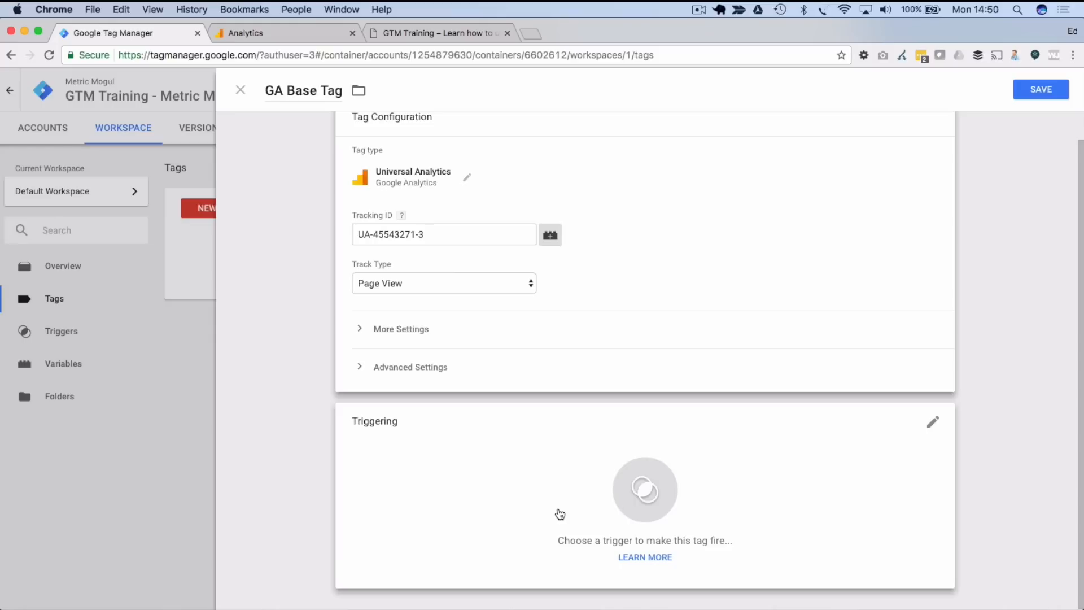
click(642, 499)
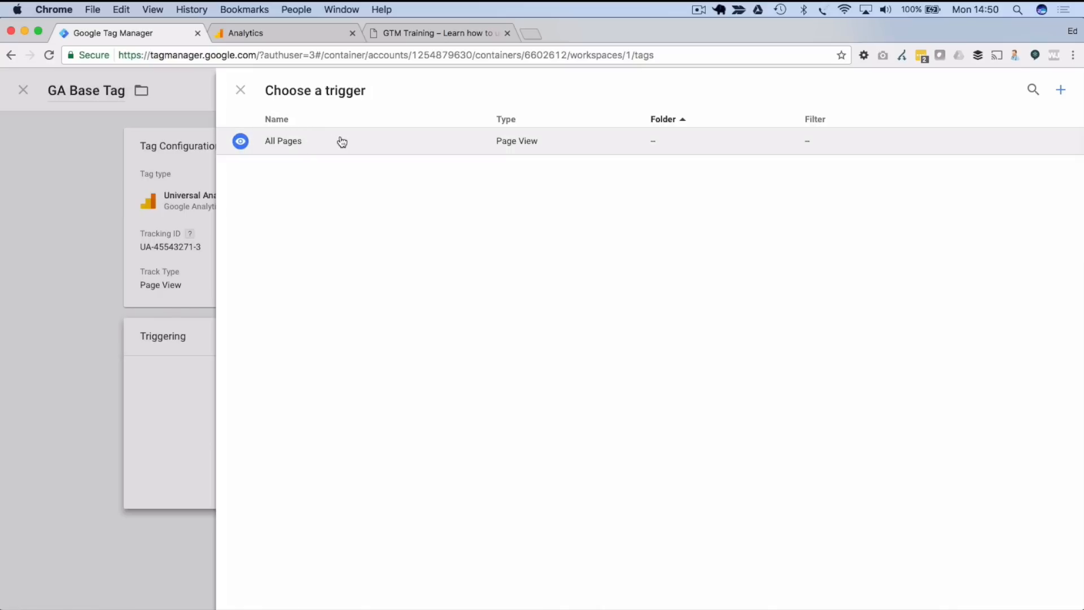
- Set GA Base Tag to fire on All Pages and save it
click(317, 146)
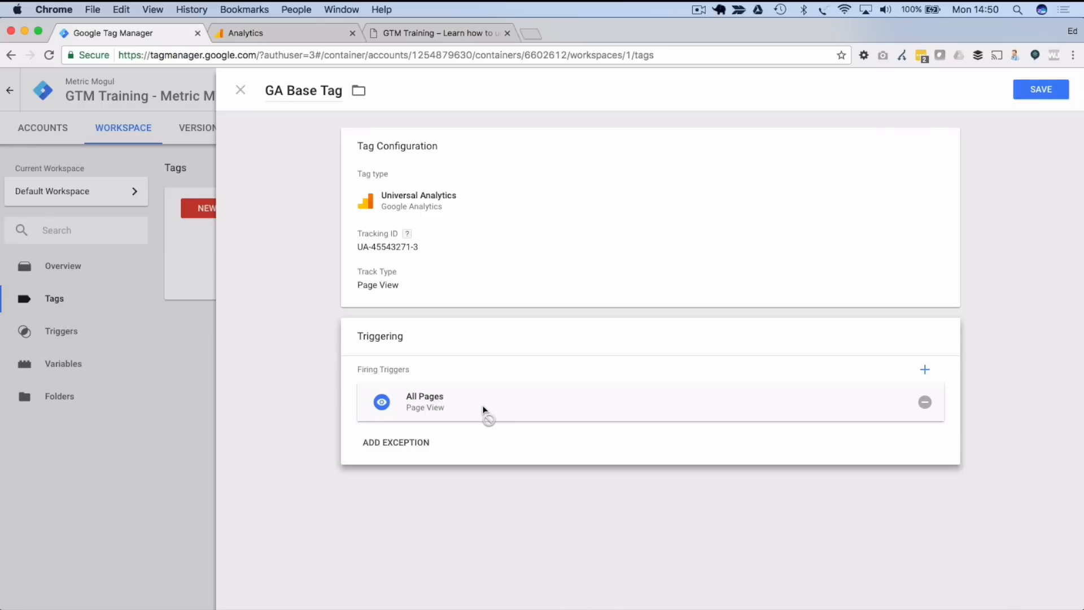
click(1042, 90)
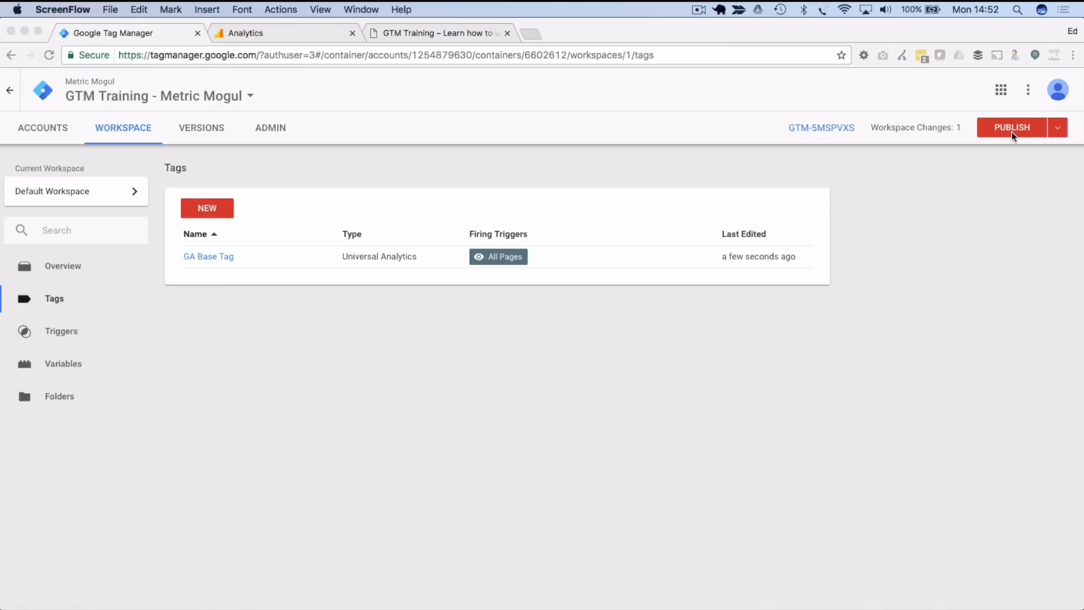
- Put the Default Workspace into preview mode and bring the GTM Training blog forward
click(1059, 131)
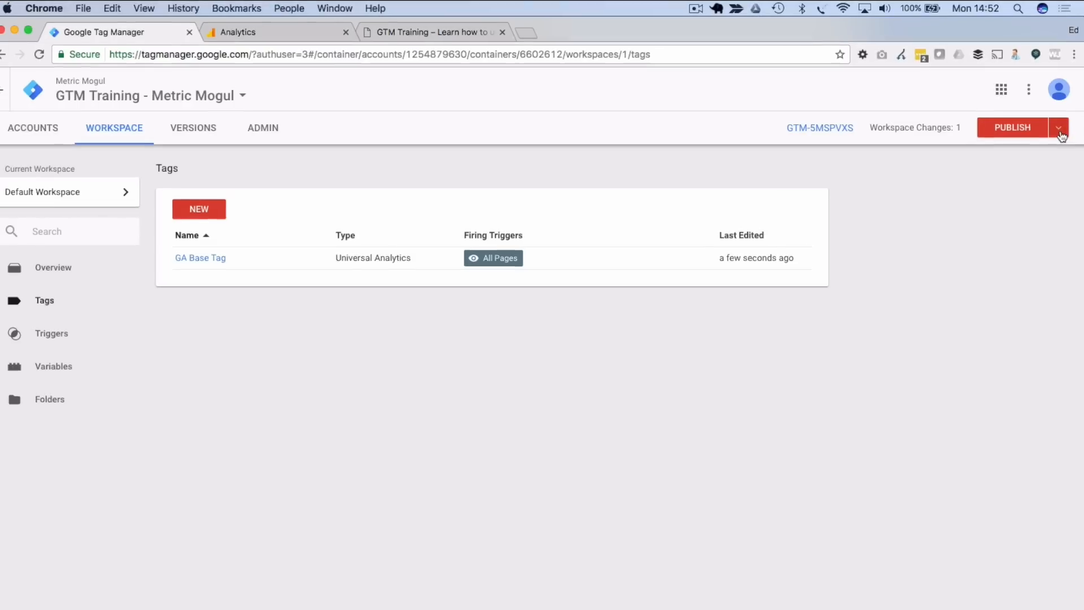
click(1060, 134)
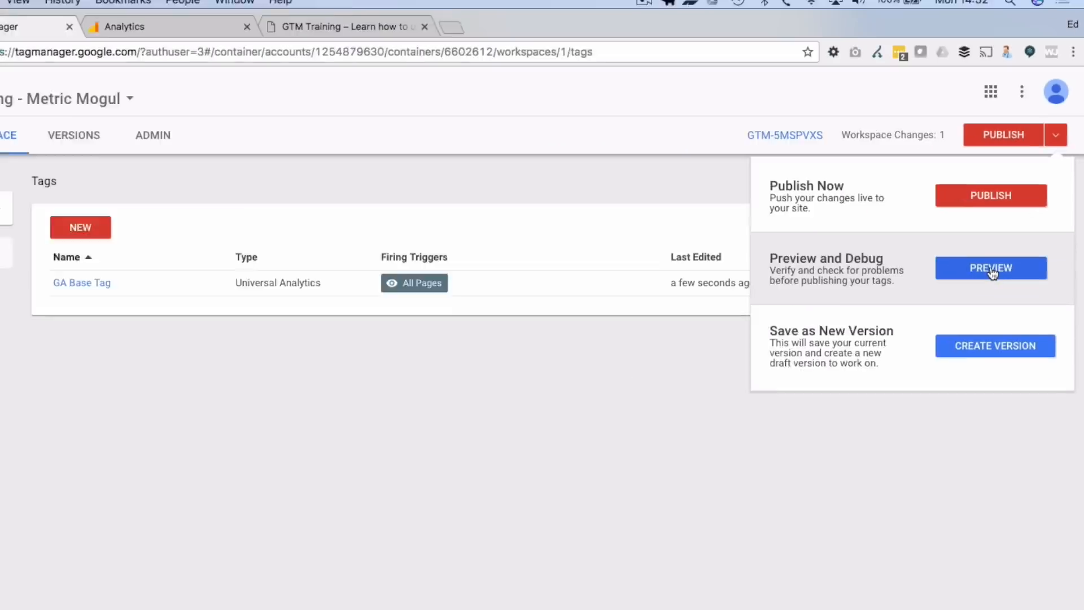
click(992, 270)
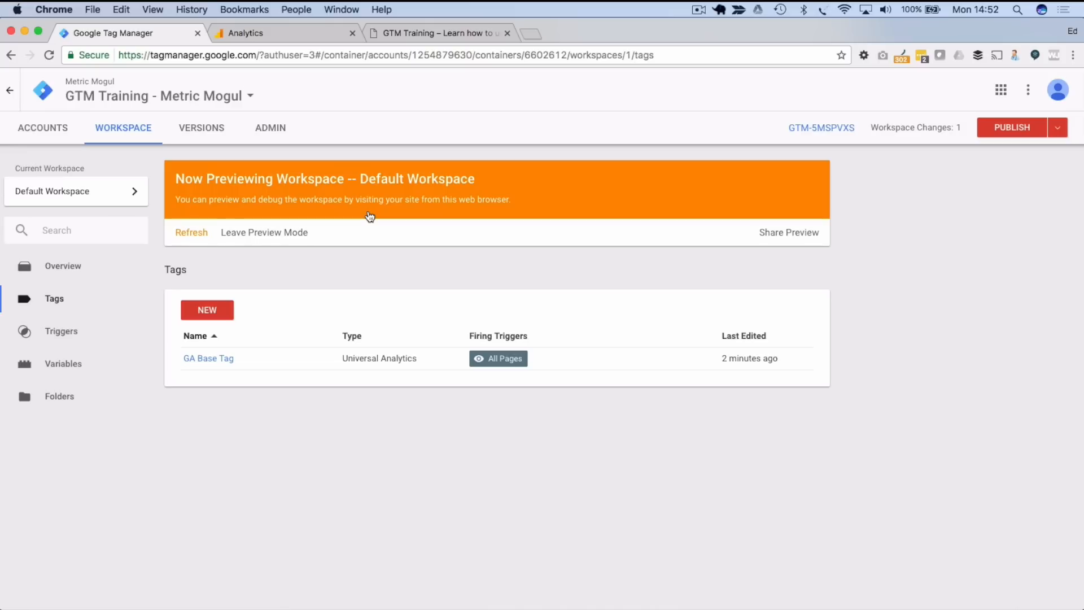
click(400, 33)
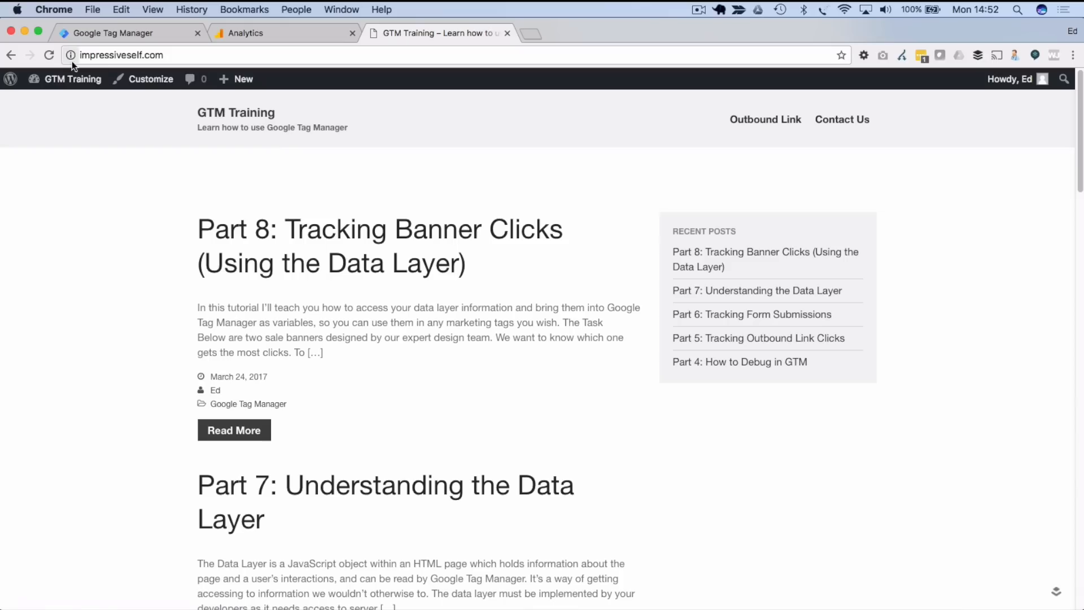
- Reload the blog and enlarge the debug pane showing GA Base Tag fired once
click(53, 57)
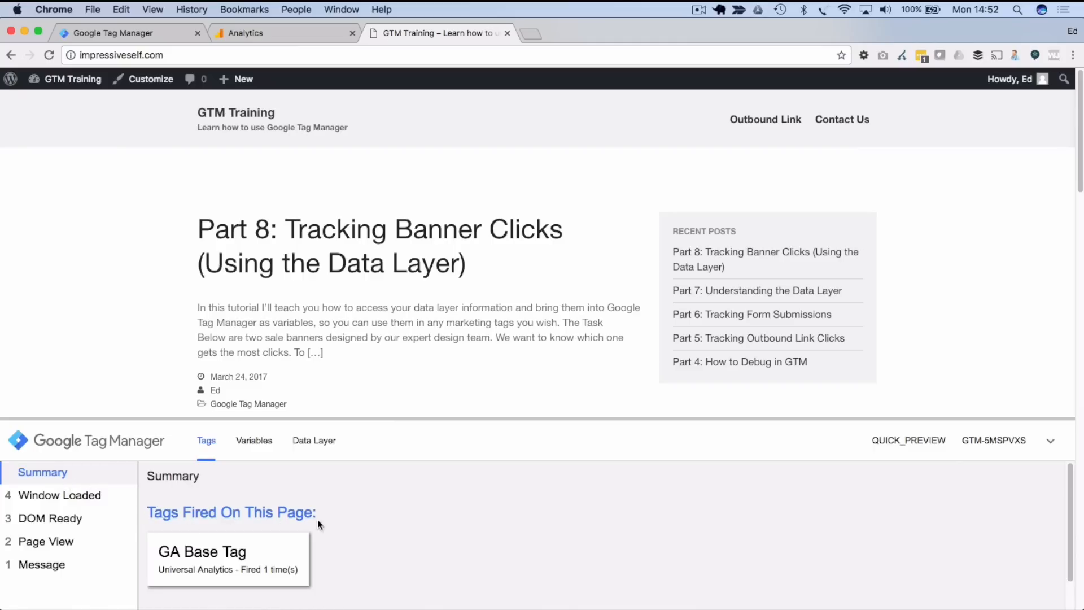
drag(321, 419, 312, 248)
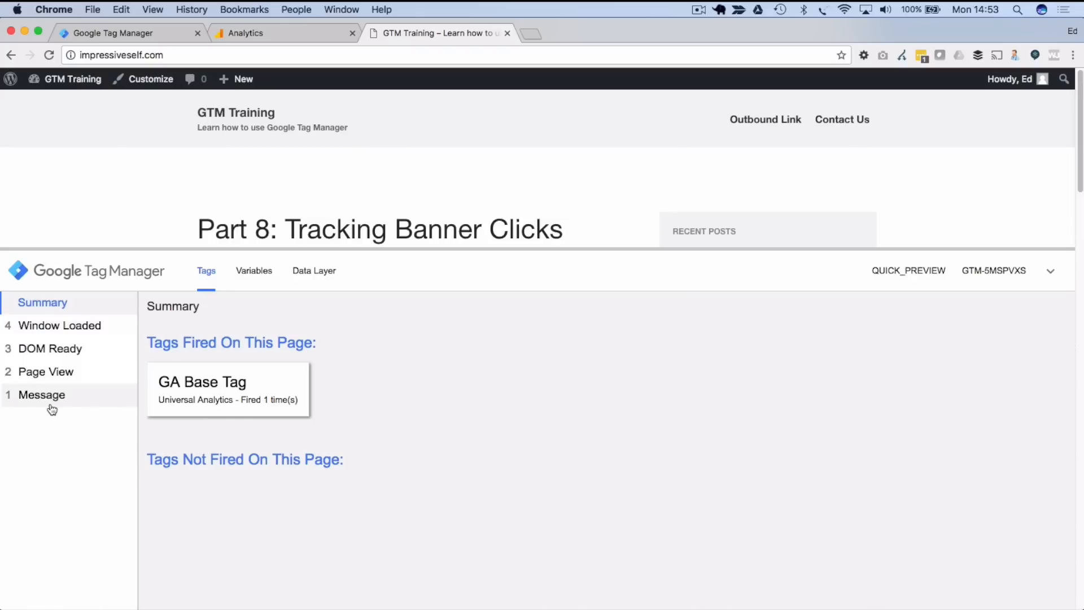
click(59, 377)
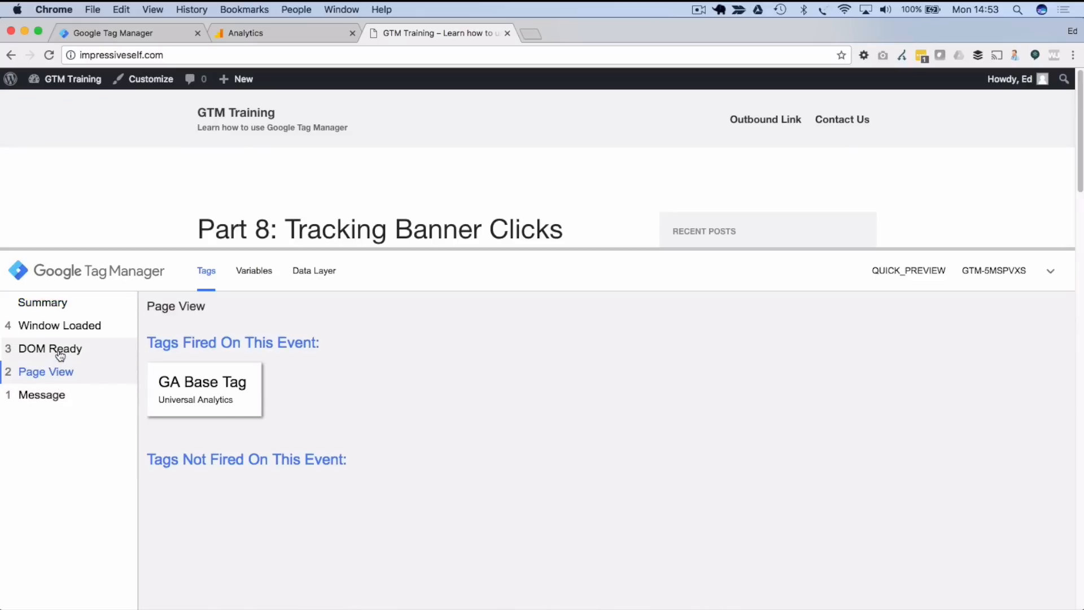
click(59, 352)
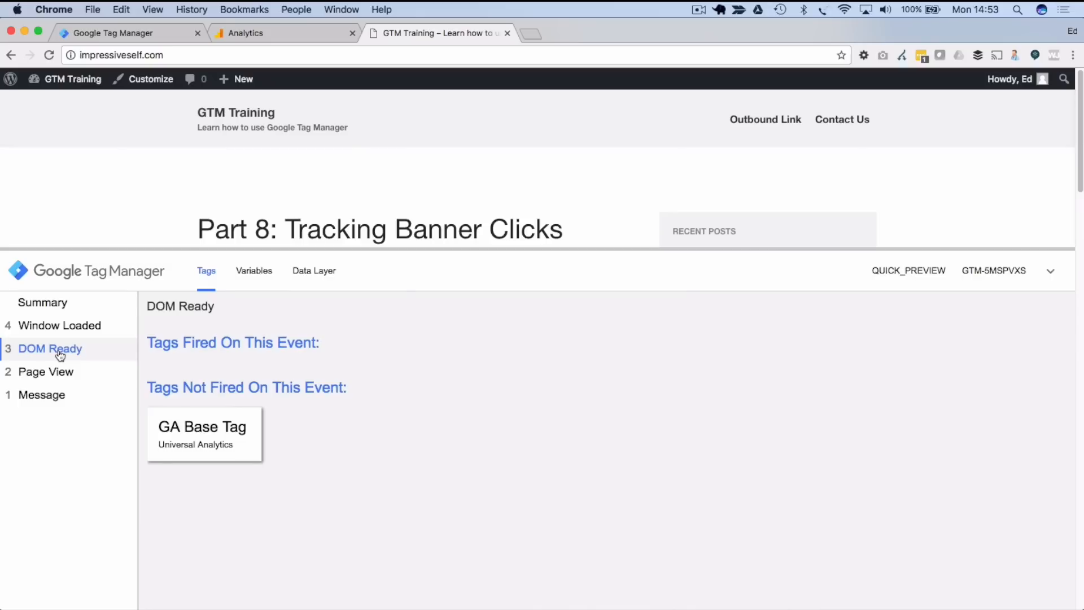
click(60, 327)
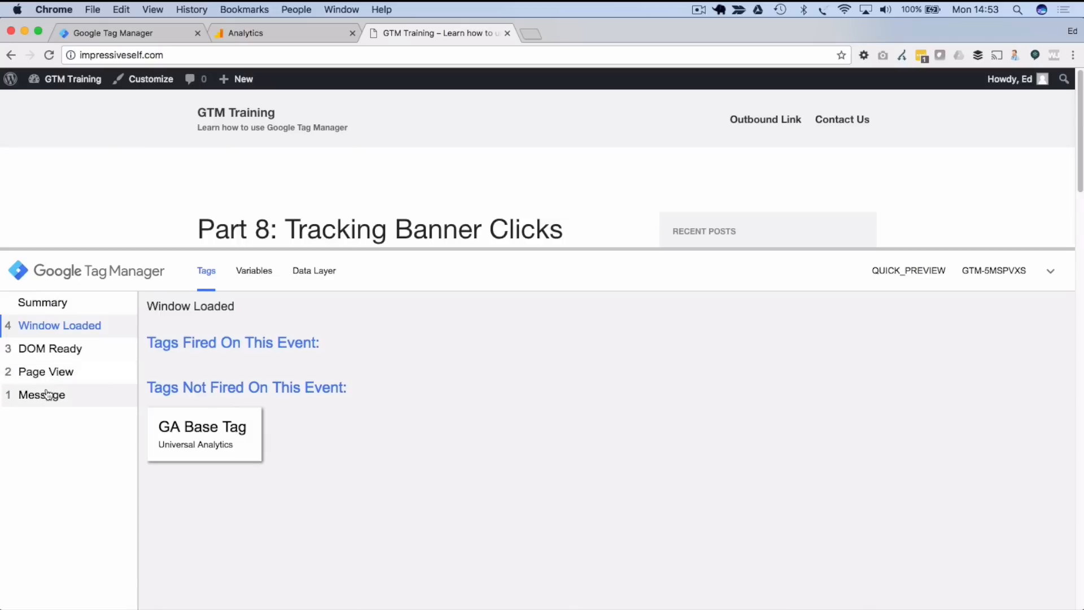
click(47, 373)
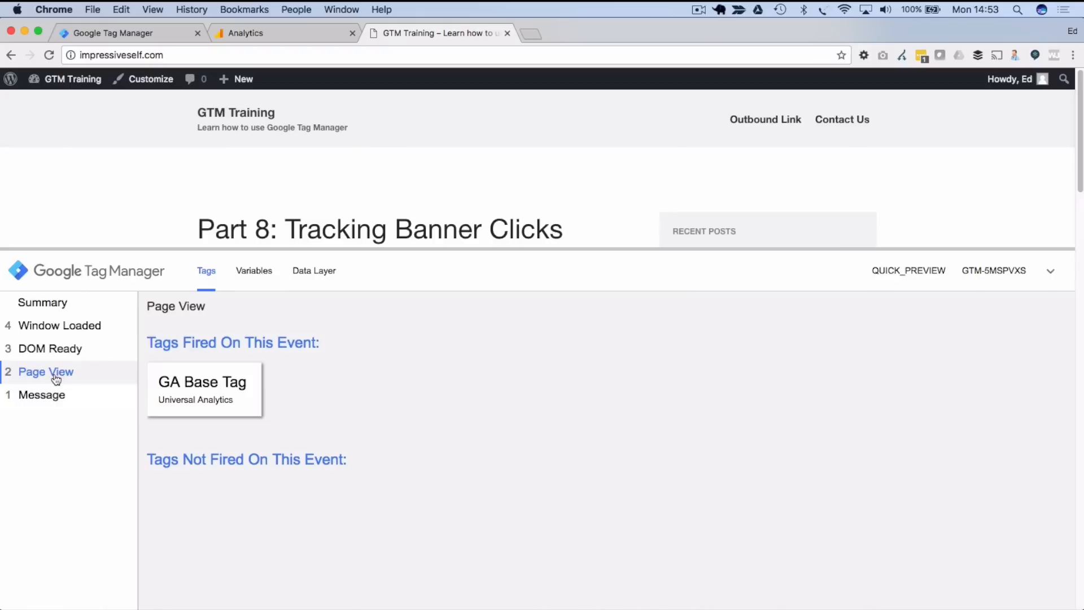
click(58, 349)
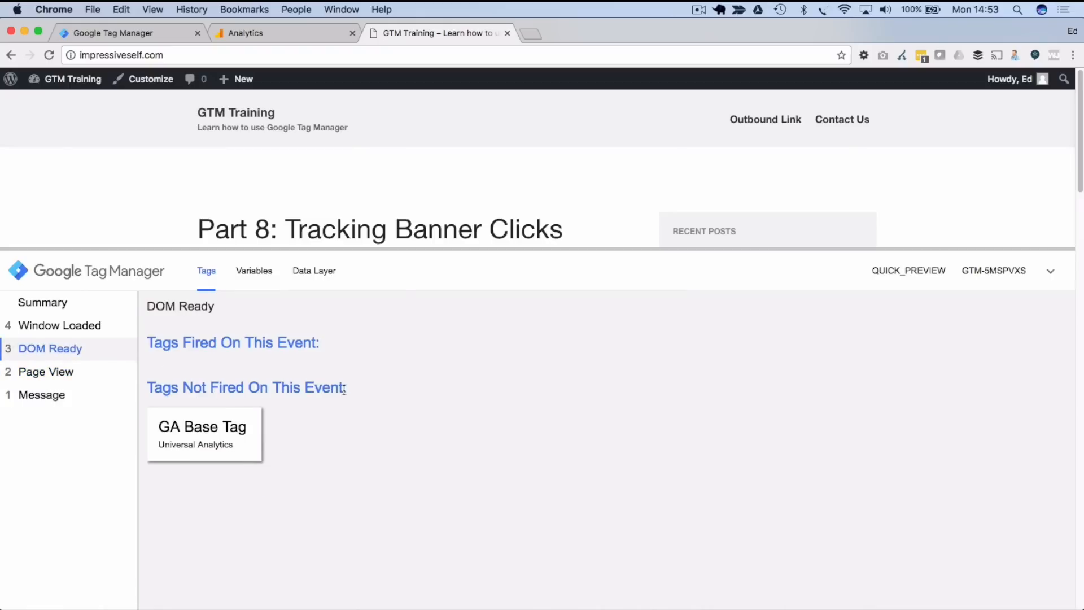
click(45, 329)
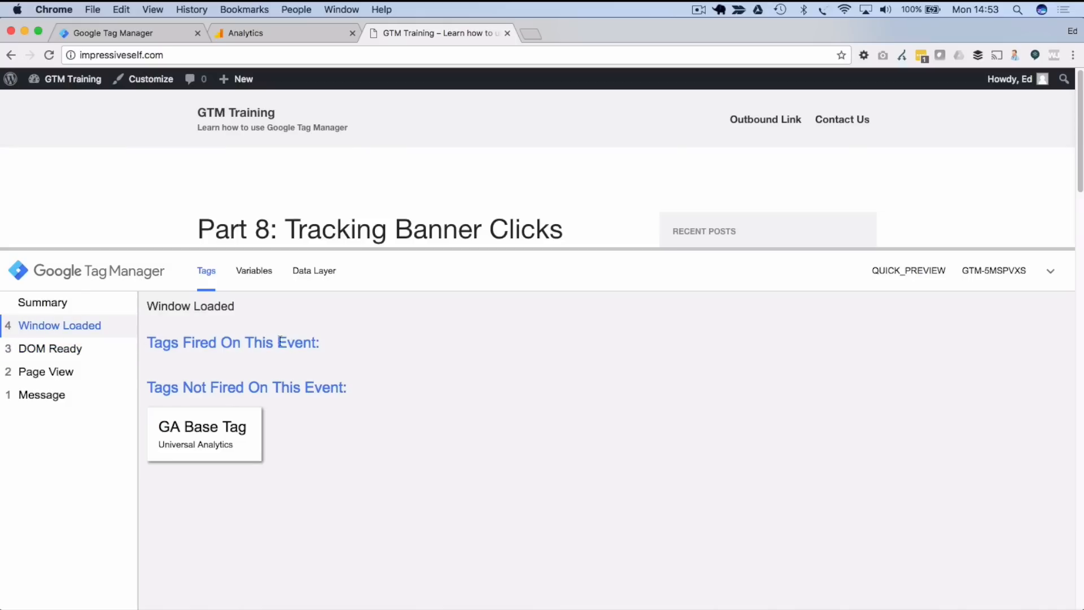
click(55, 375)
click(45, 303)
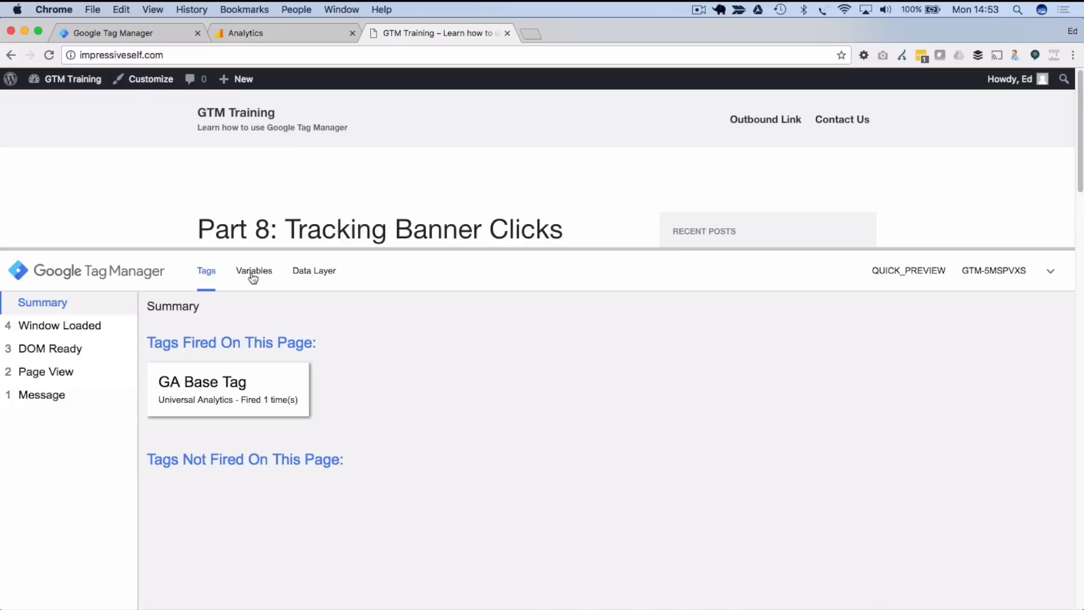
- Inspect GA Base Tag's fired properties: Universal Analytics type, tracking ID, other options false
click(266, 389)
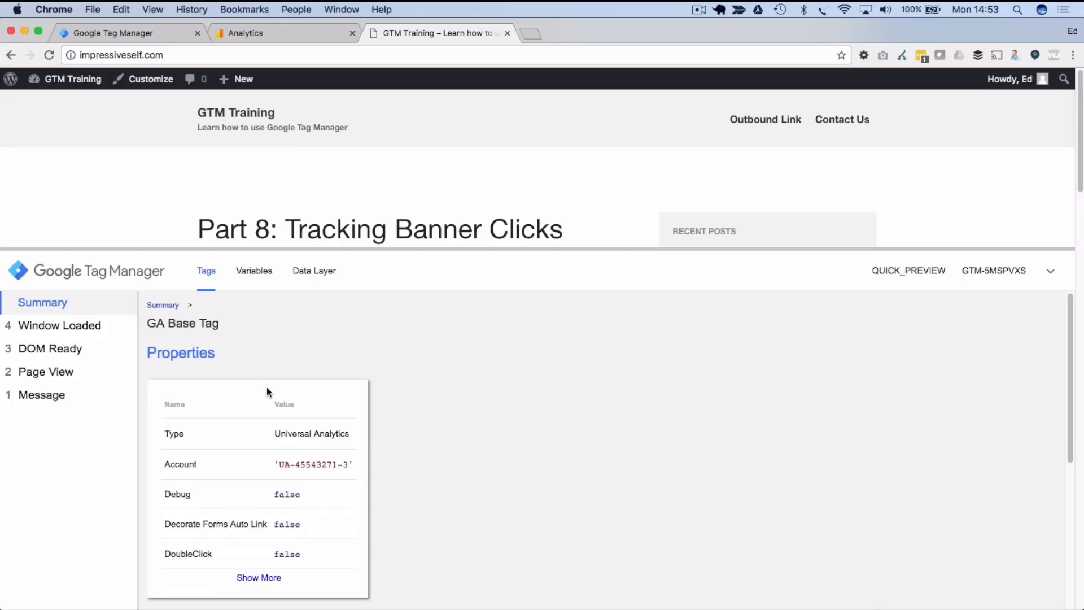
scroll(267, 387, down, 1)
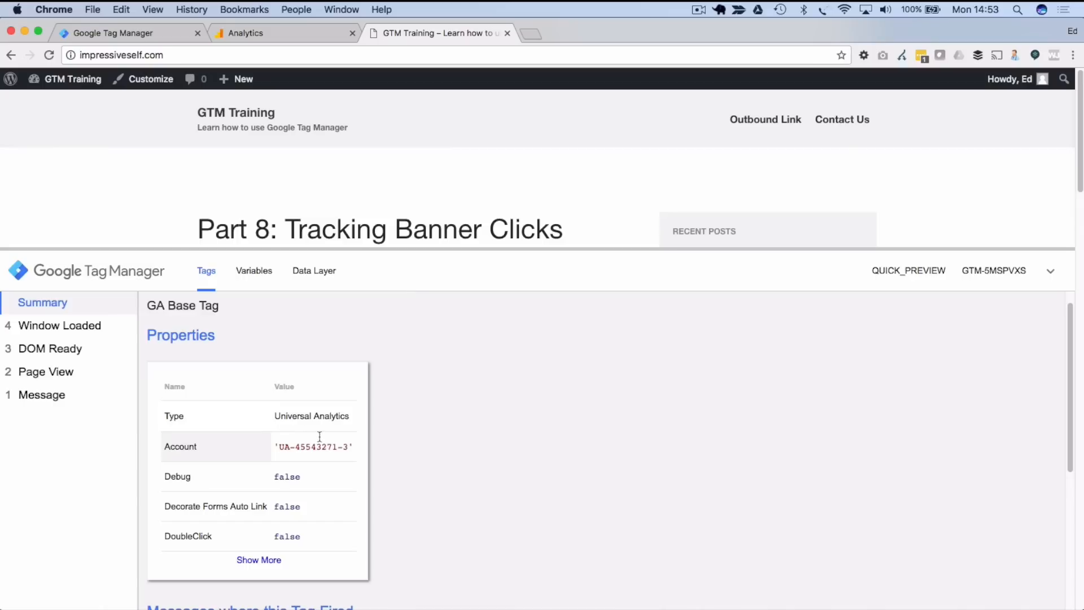
scroll(316, 468, down, 1)
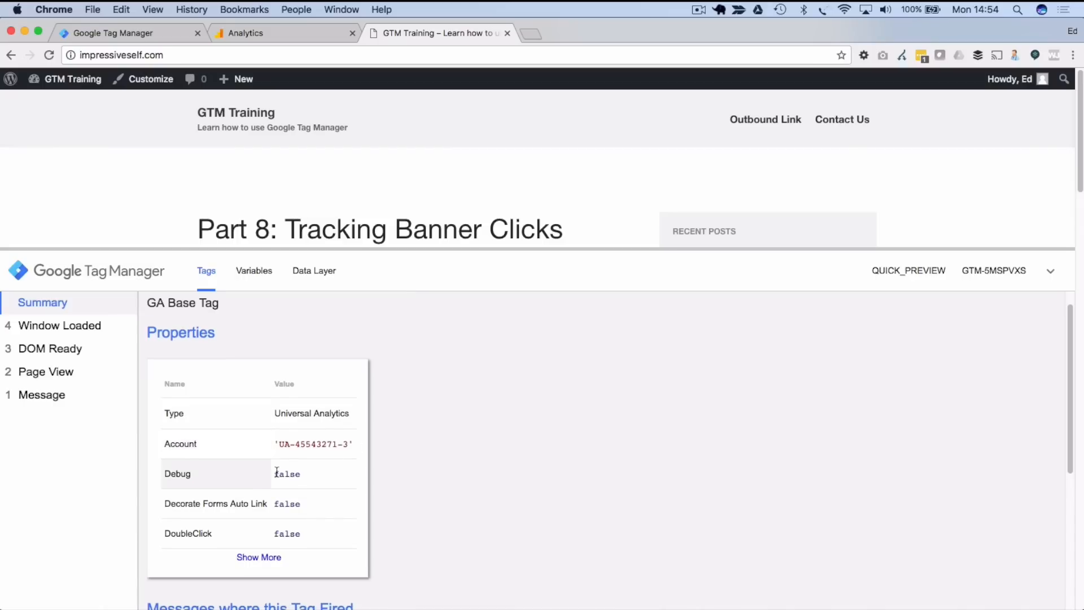
drag(278, 443, 347, 444)
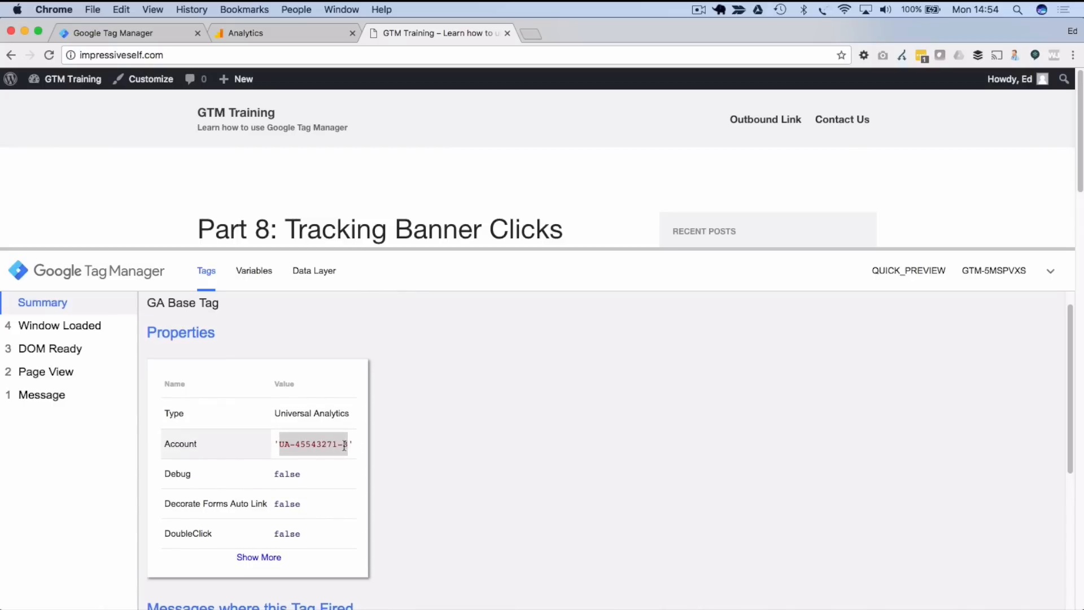
scroll(346, 440, down, 1)
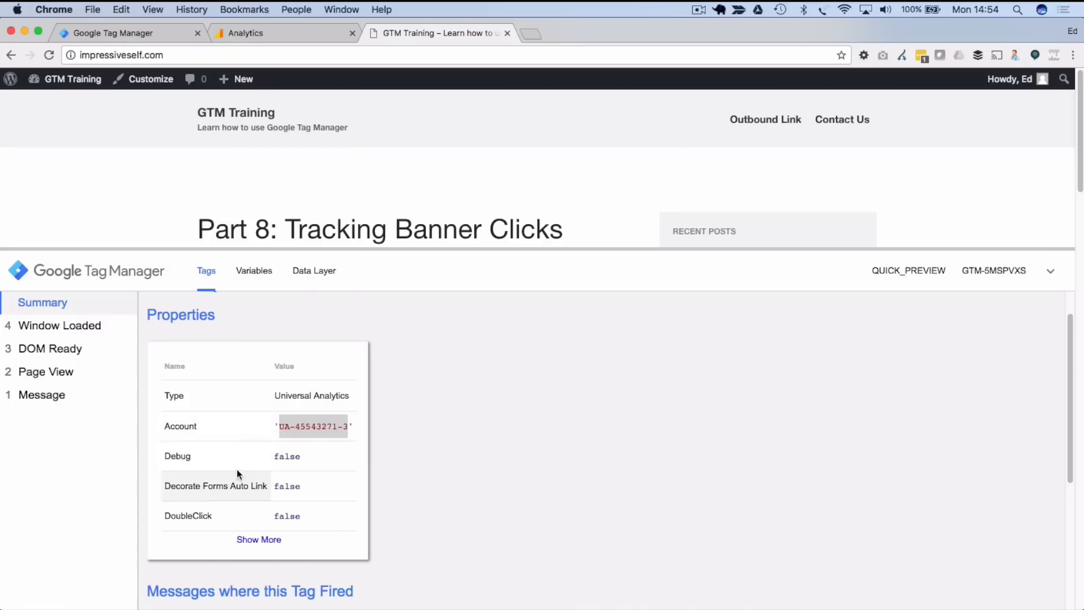
scroll(236, 470, down, 1)
click(258, 514)
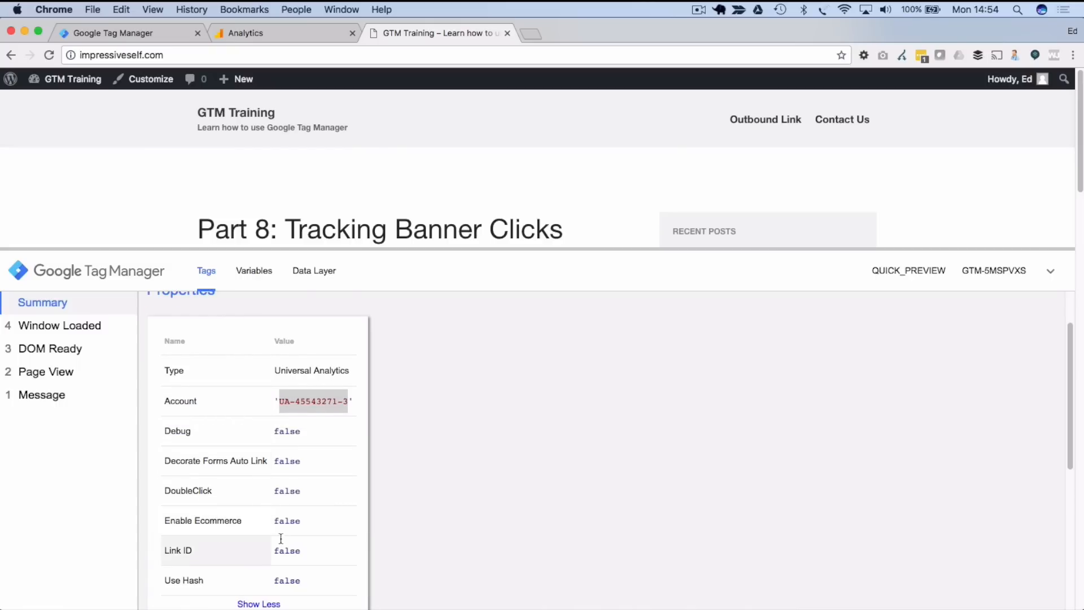
scroll(283, 445, down, 1)
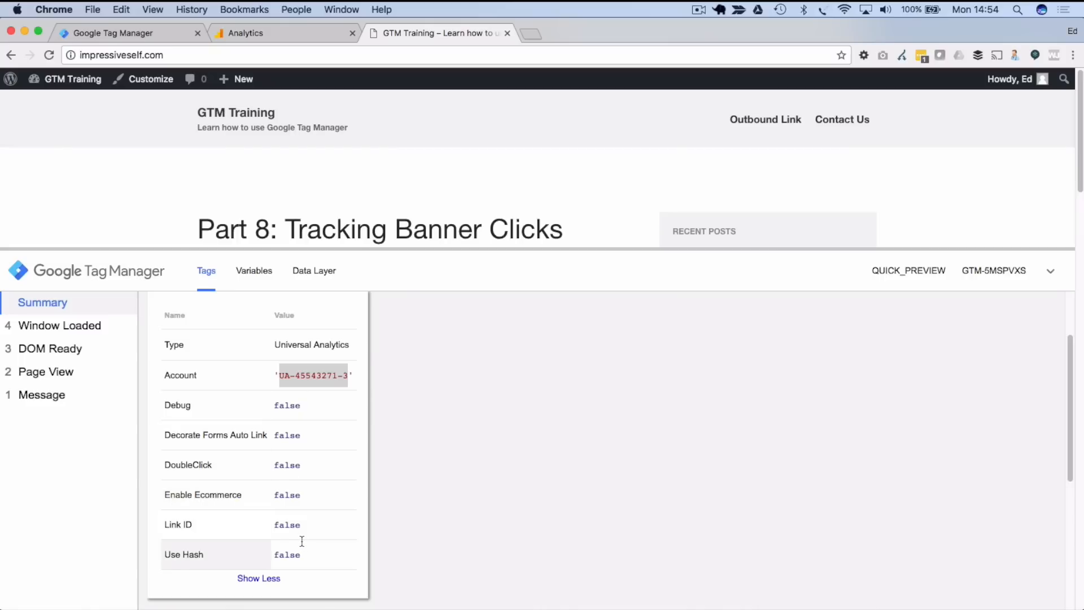
scroll(302, 541, down, 3)
scroll(302, 543, up, 3)
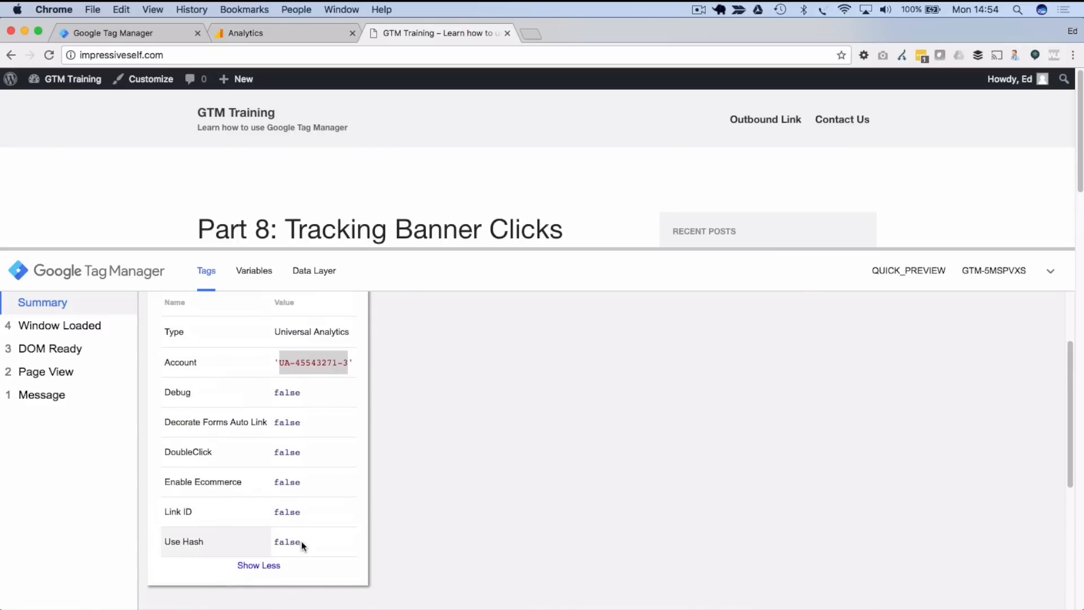
scroll(302, 541, up, 1)
scroll(303, 541, up, 3)
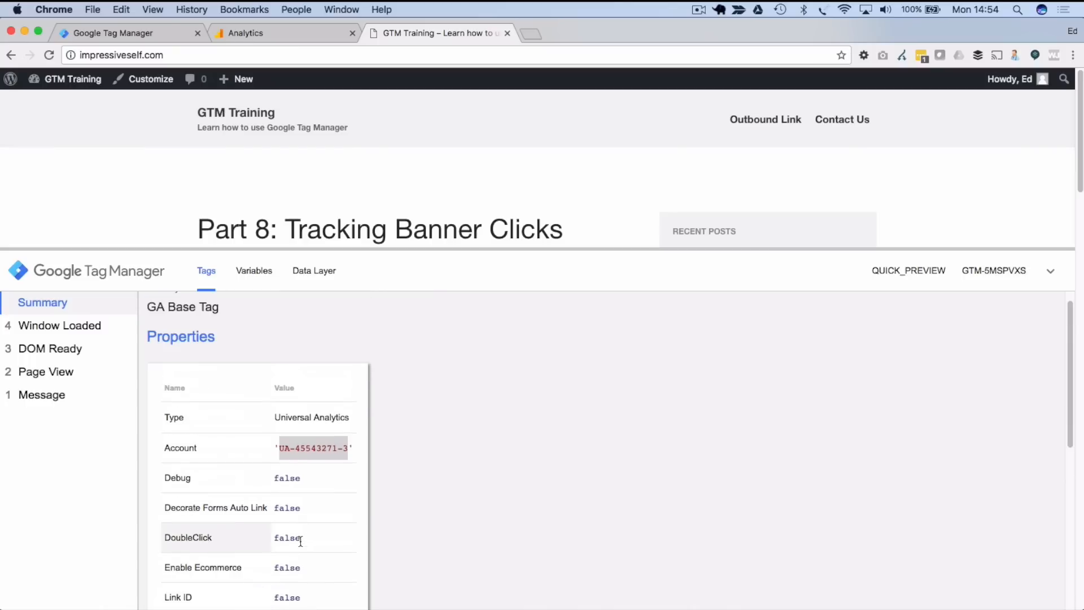
scroll(317, 447, down, 1)
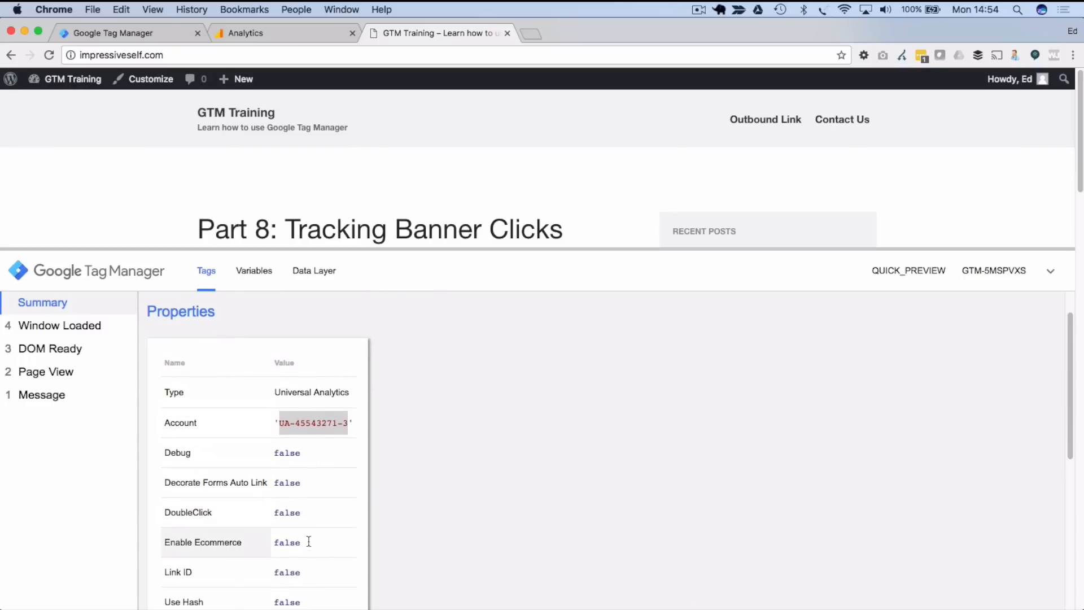
scroll(295, 510, down, 4)
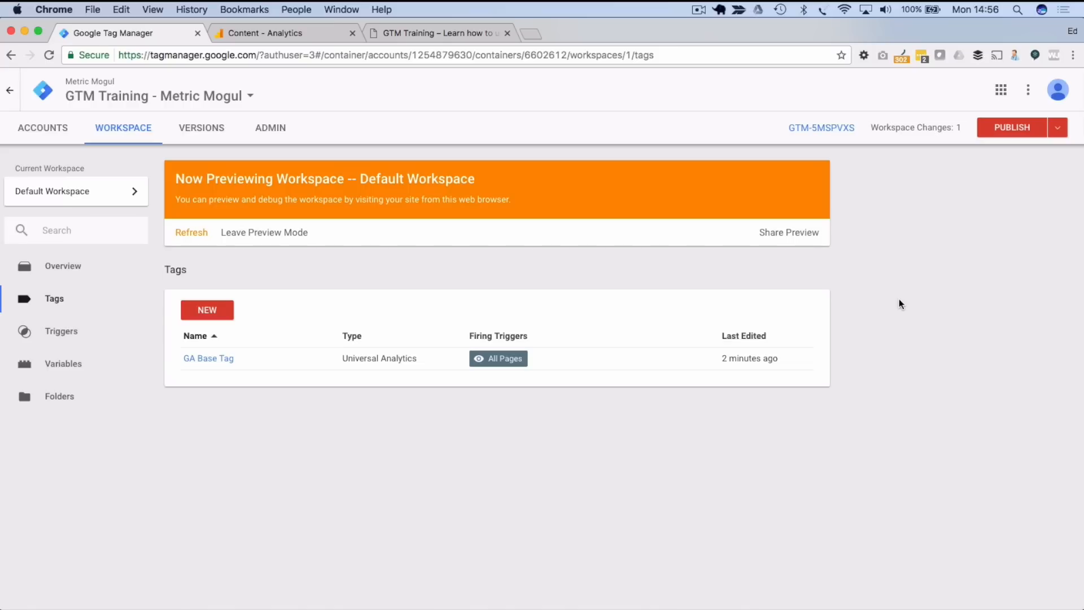
- Follow the training site's Outbound Link, then go back to the blog home page
click(443, 34)
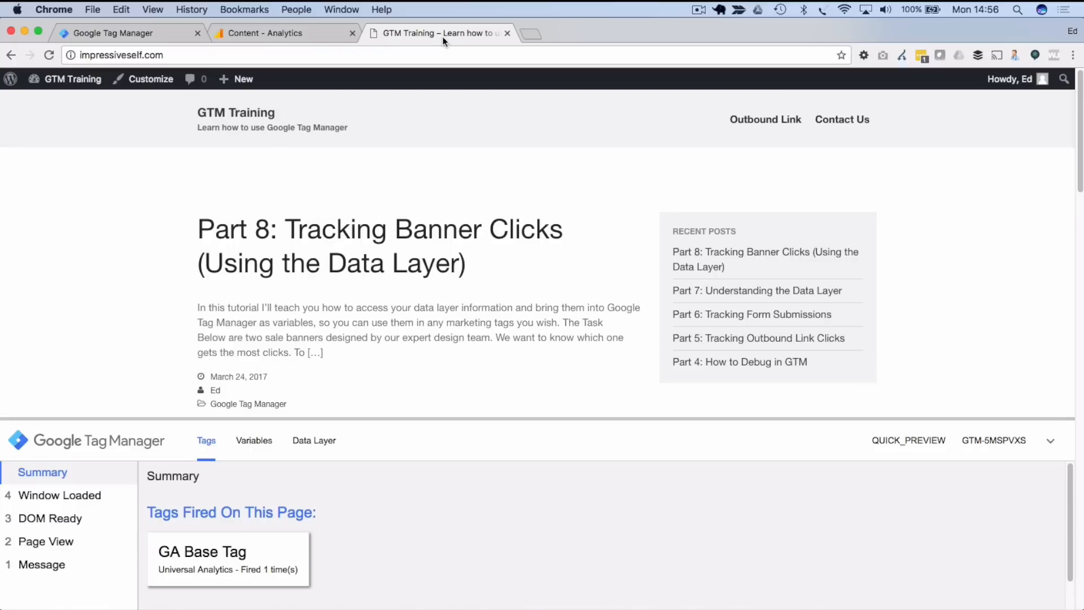
click(758, 120)
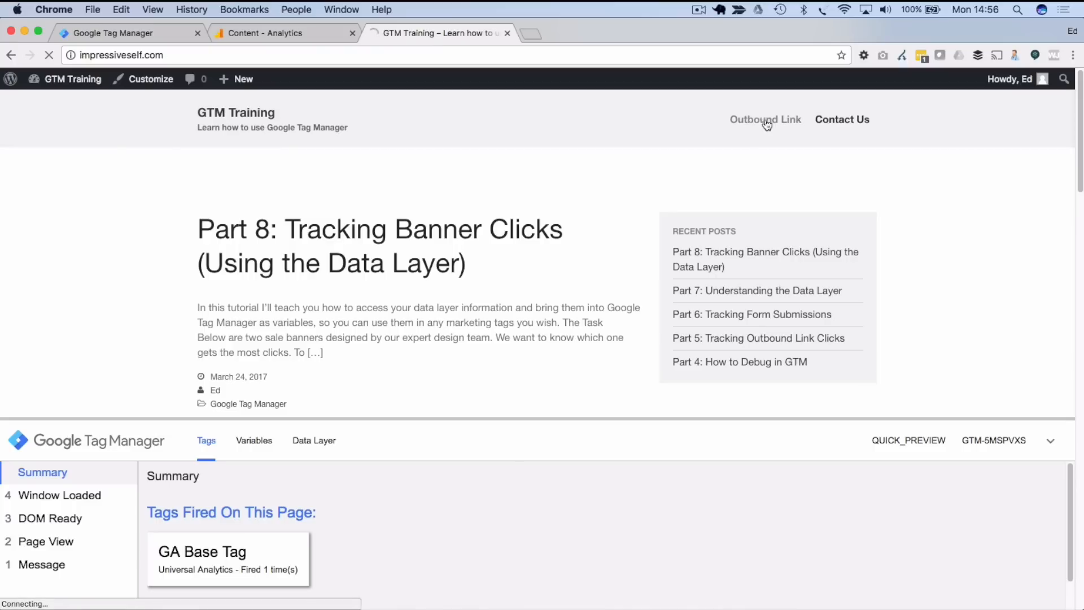
click(10, 55)
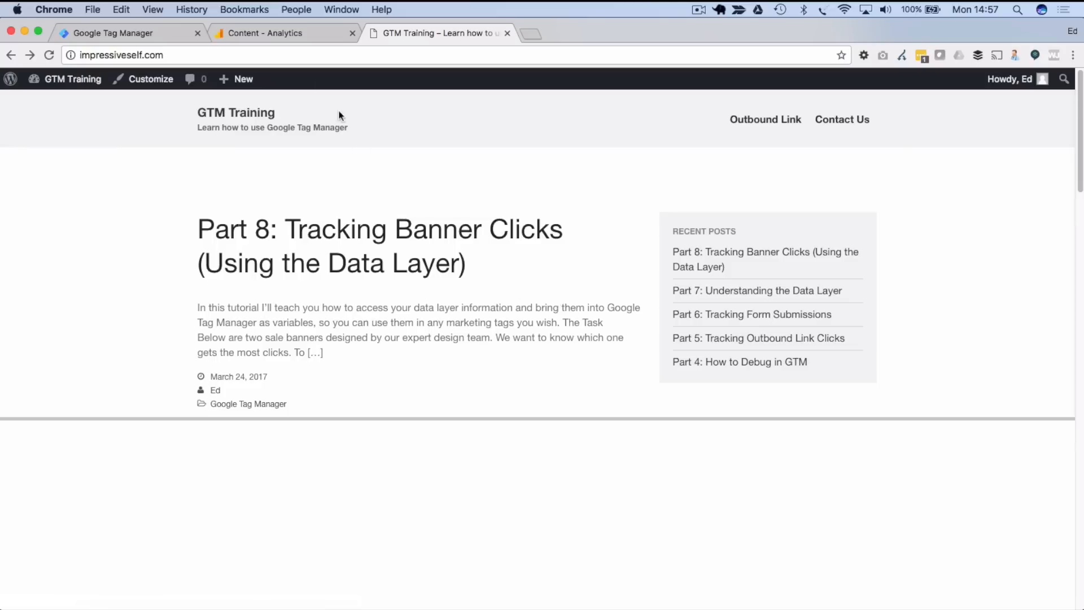
- Return from the training site to the Tag Manager workspace's Tags list
click(138, 34)
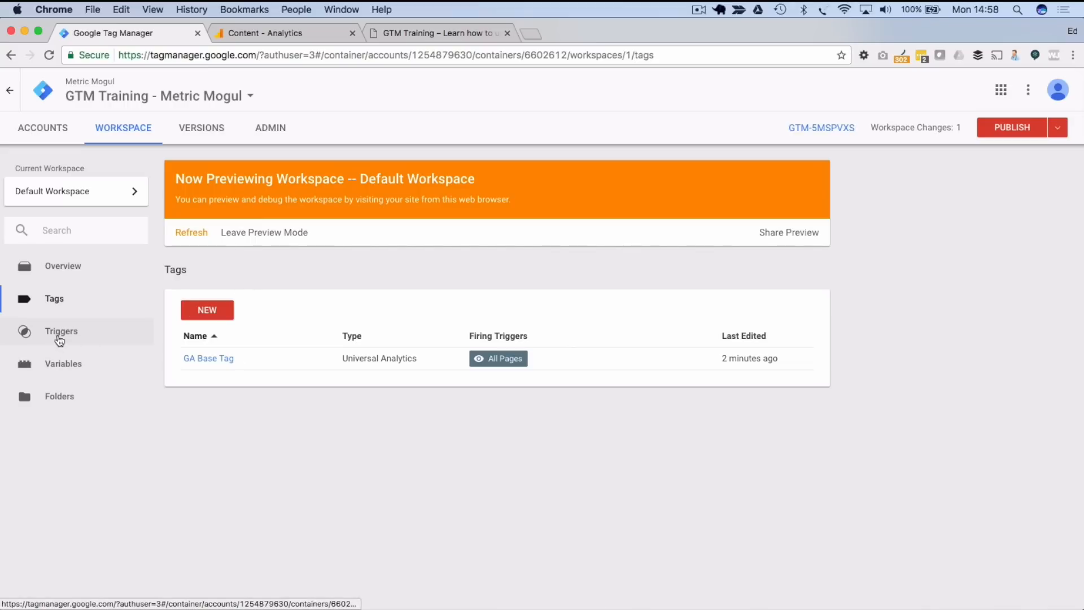
- Enable the Click URL built-in variable, then go to the empty Triggers page
click(64, 368)
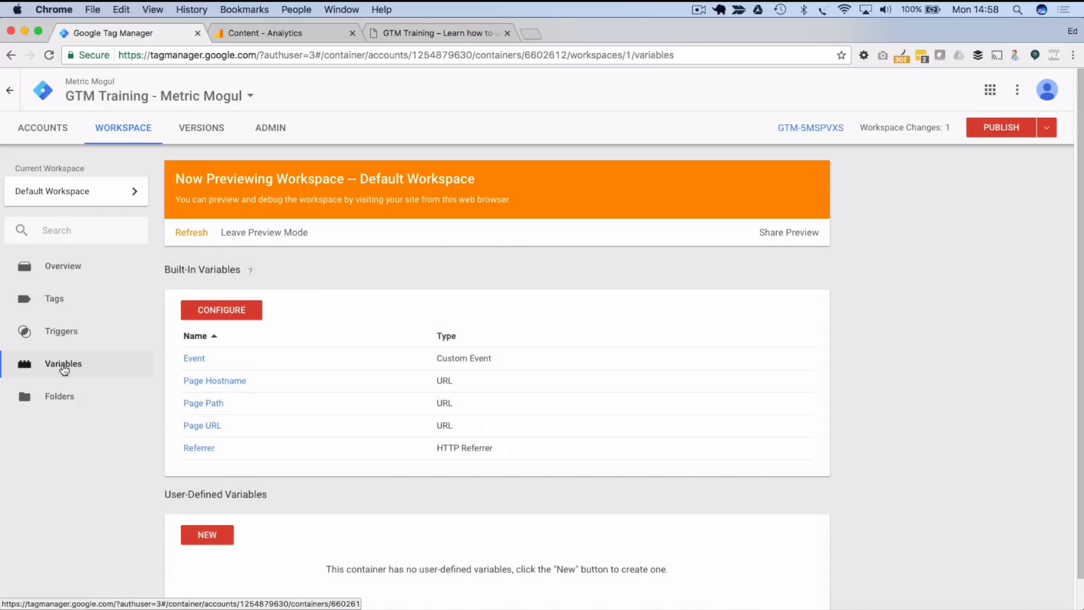
scroll(64, 368, down, 1)
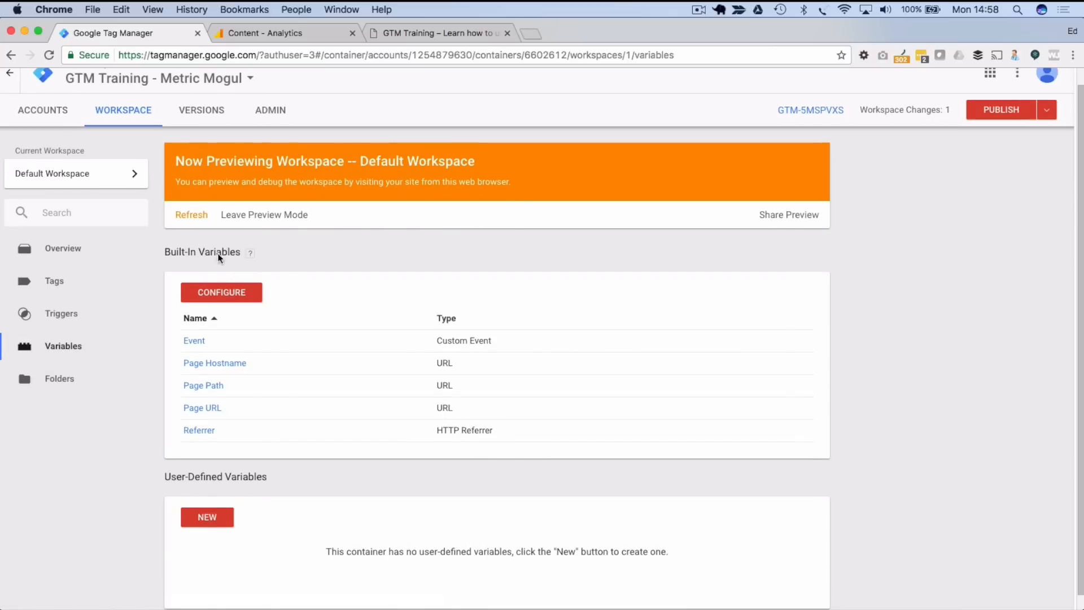
click(230, 293)
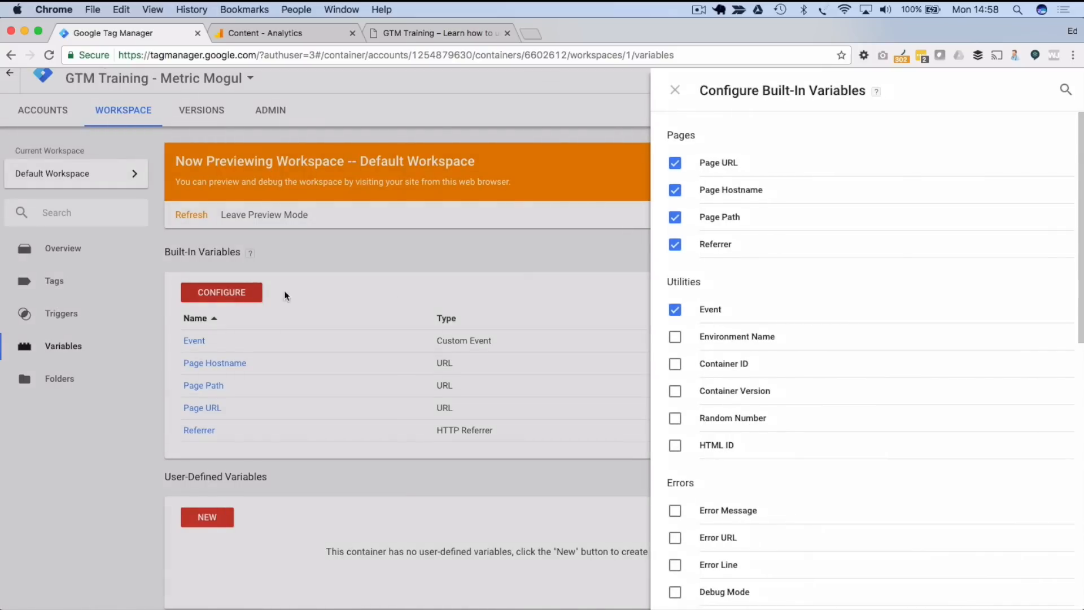
scroll(784, 302, down, 5)
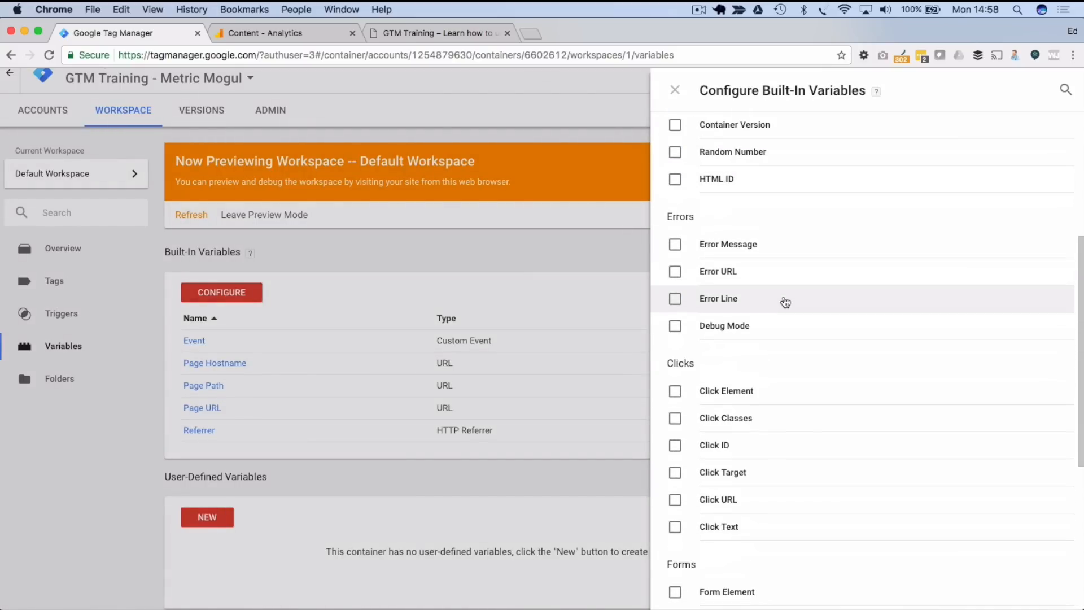
scroll(785, 302, down, 1)
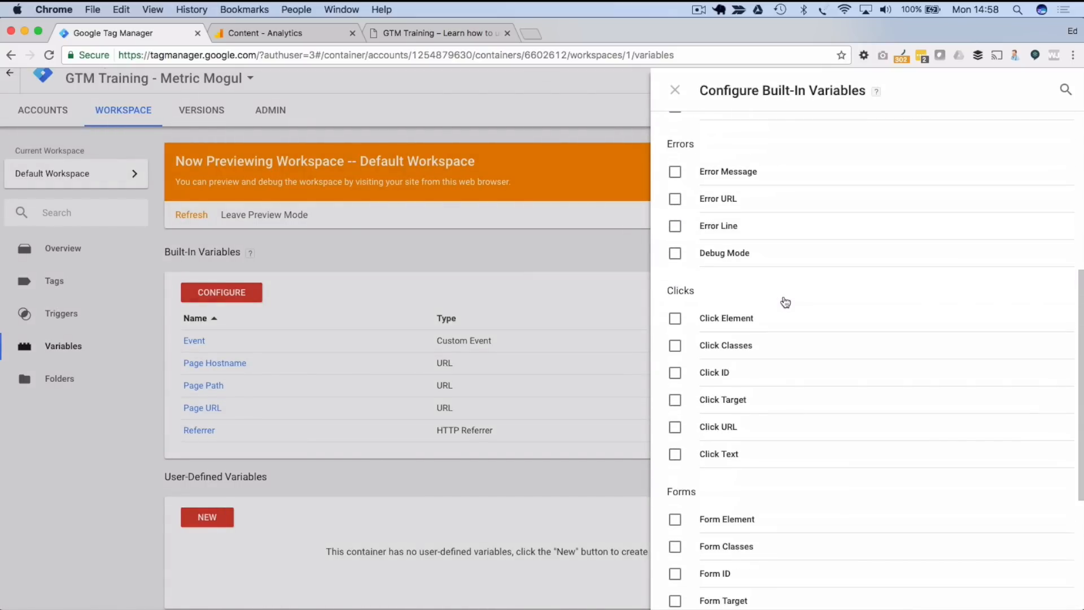
click(676, 429)
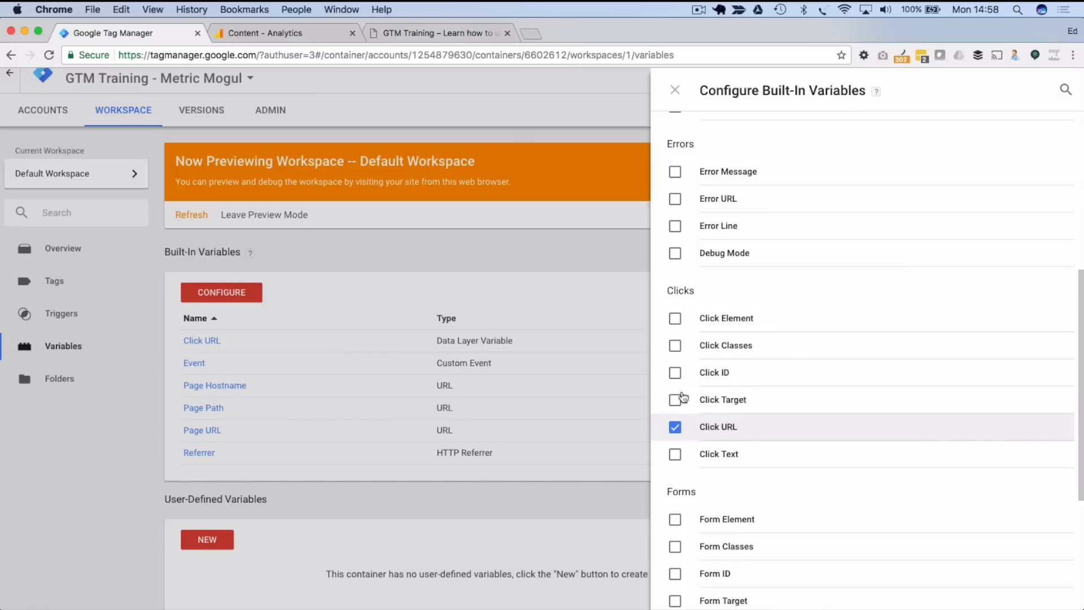
click(675, 90)
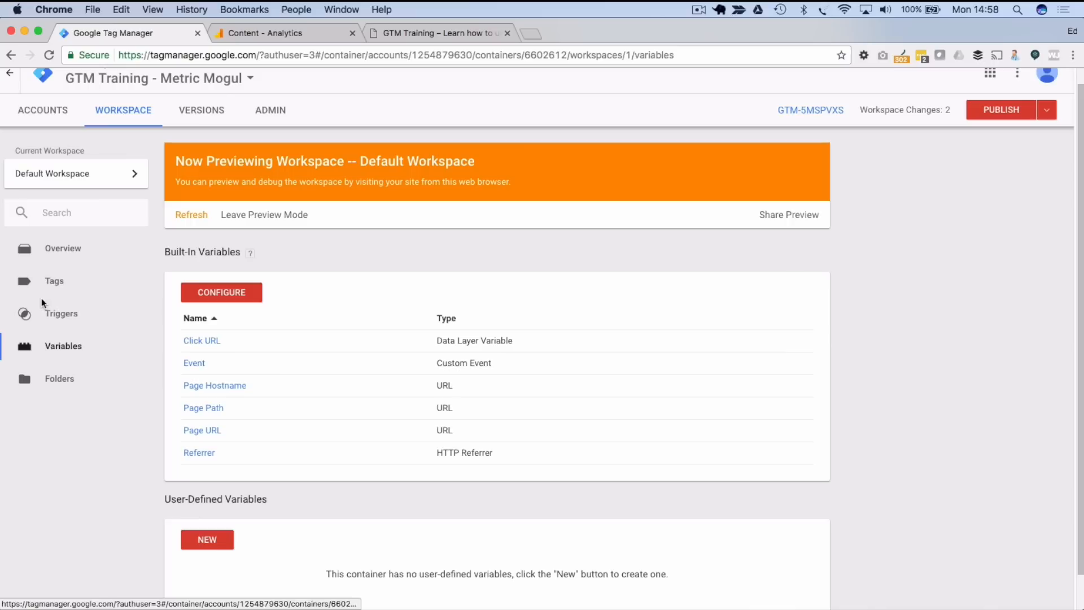
click(50, 315)
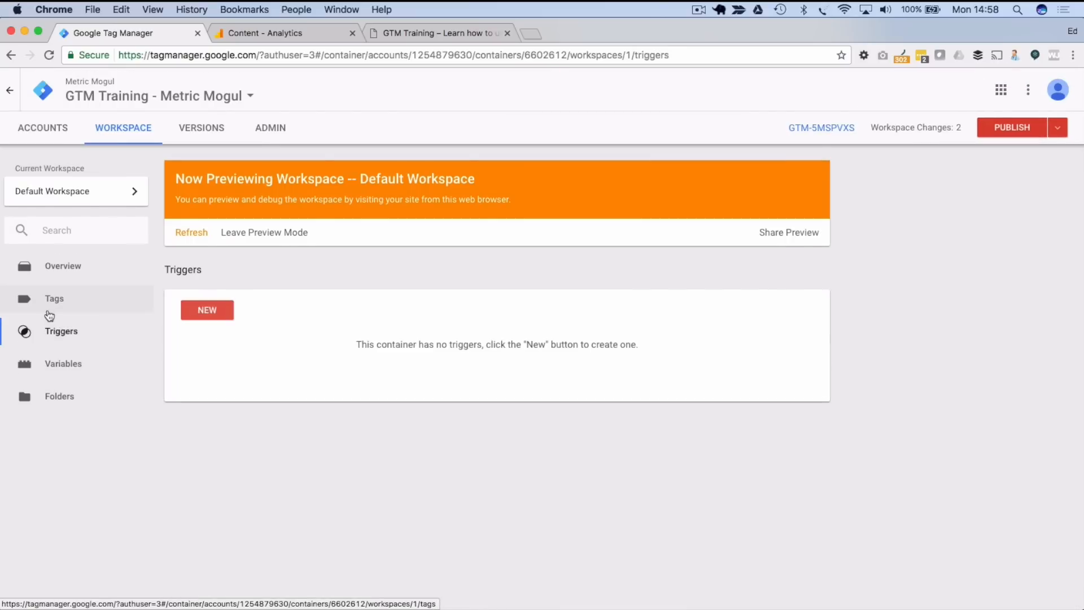
- Start a new trigger and name it 'Outbound Link Clicked'
click(200, 317)
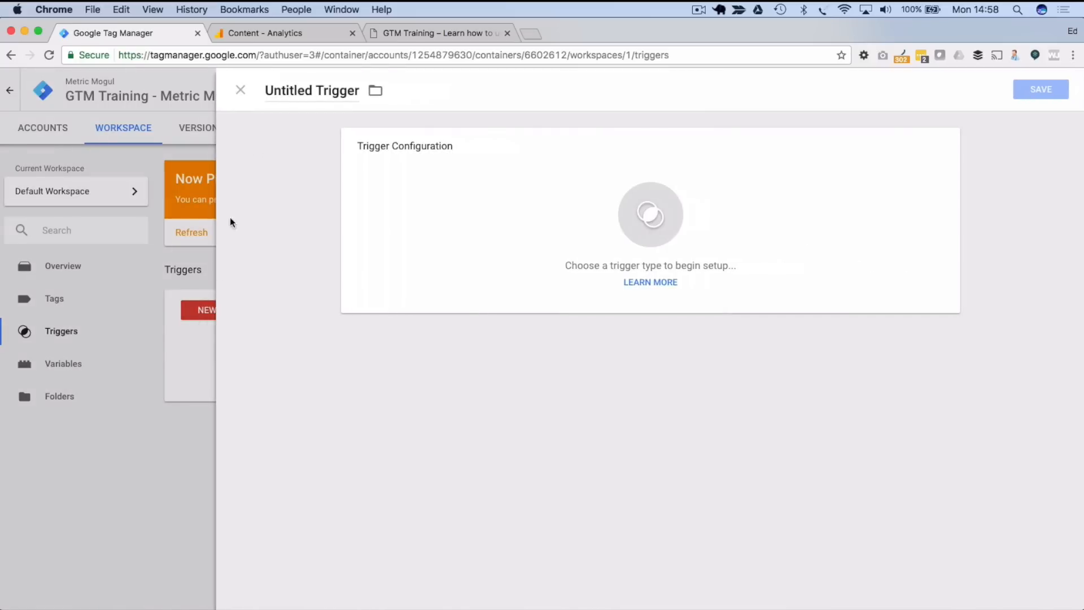
click(298, 87)
text(O)
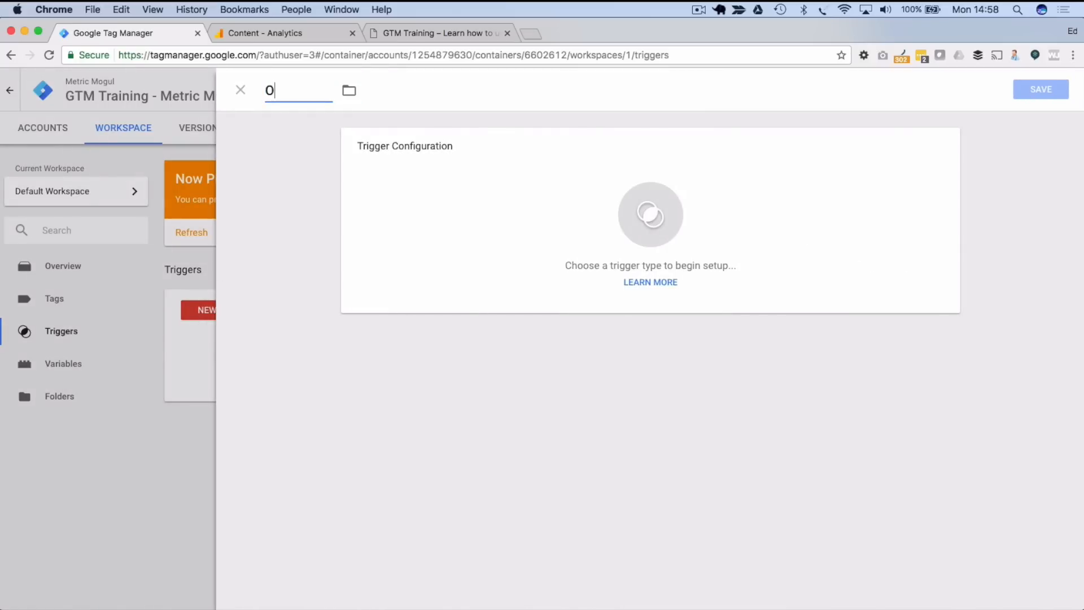
text(utbound Link Clicked)
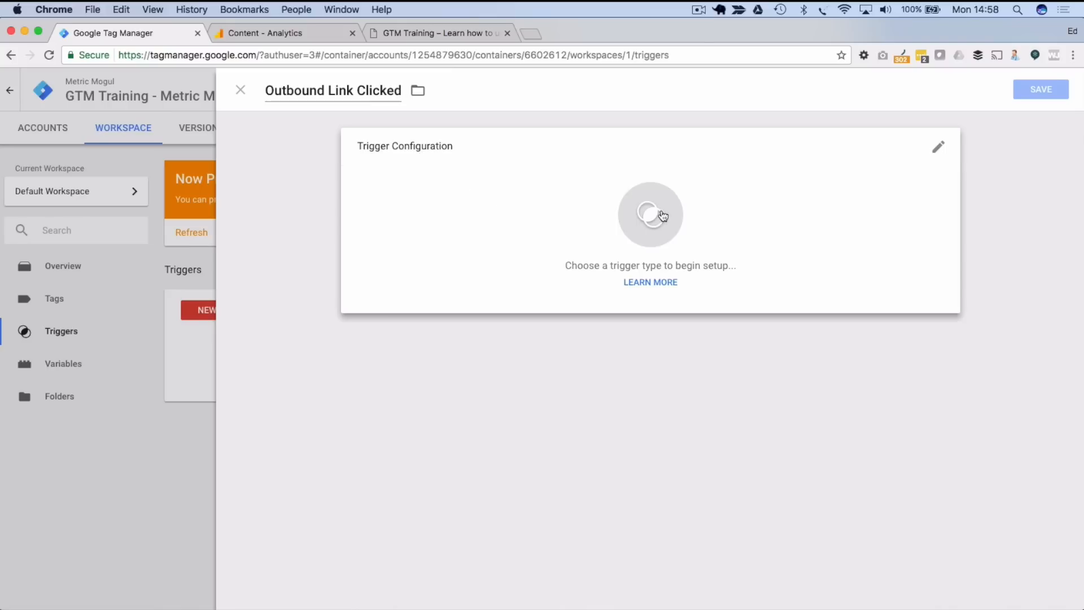
click(530, 285)
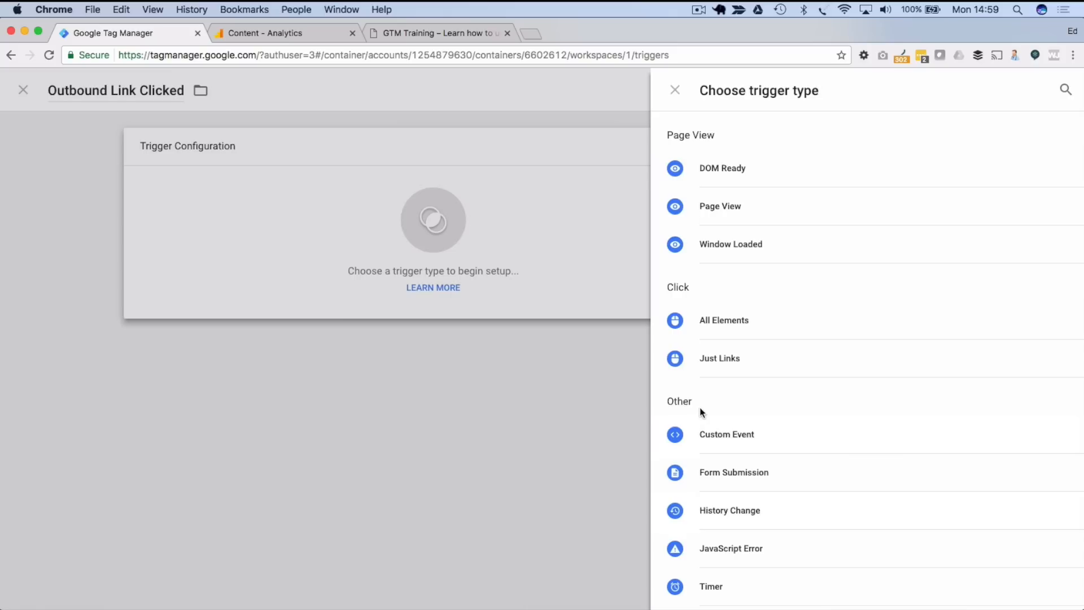
- Make it a Just Links trigger on Some Link Clicks where Click URL does not contain impressiveself.com, and save
click(743, 359)
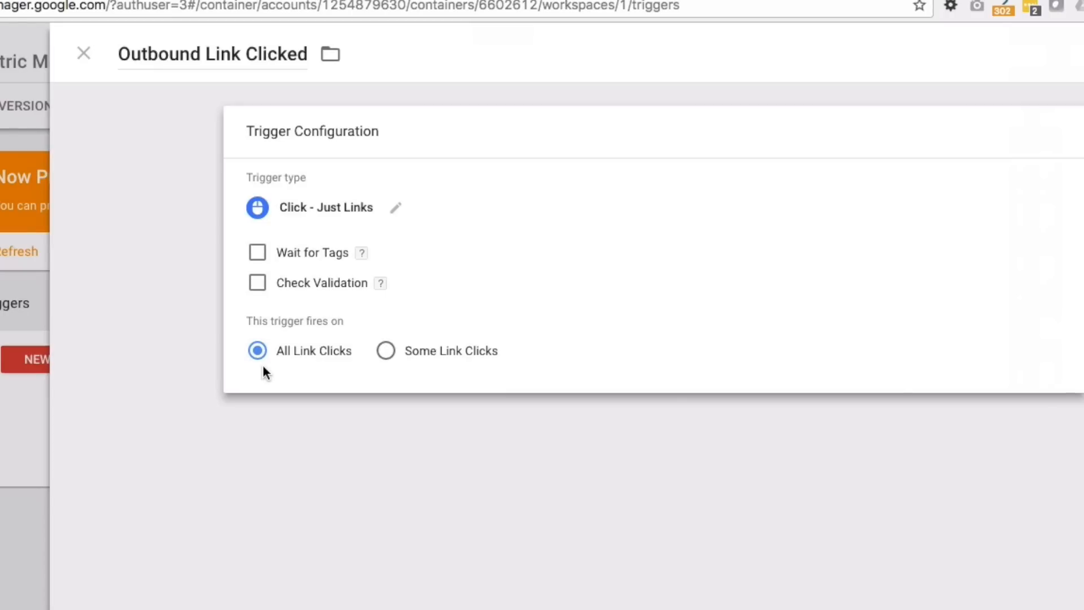
click(384, 351)
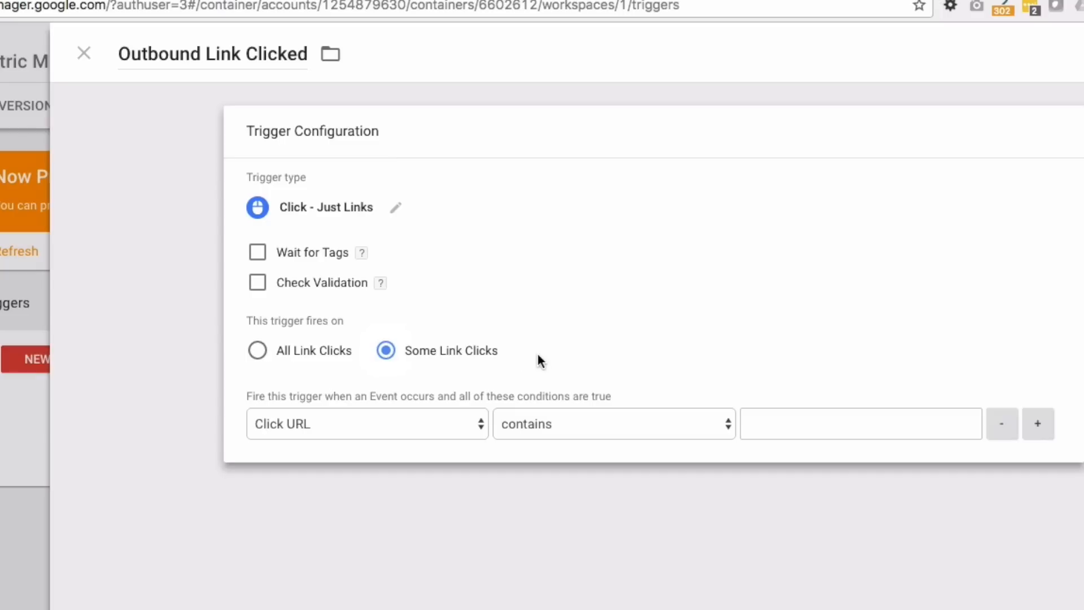
click(358, 421)
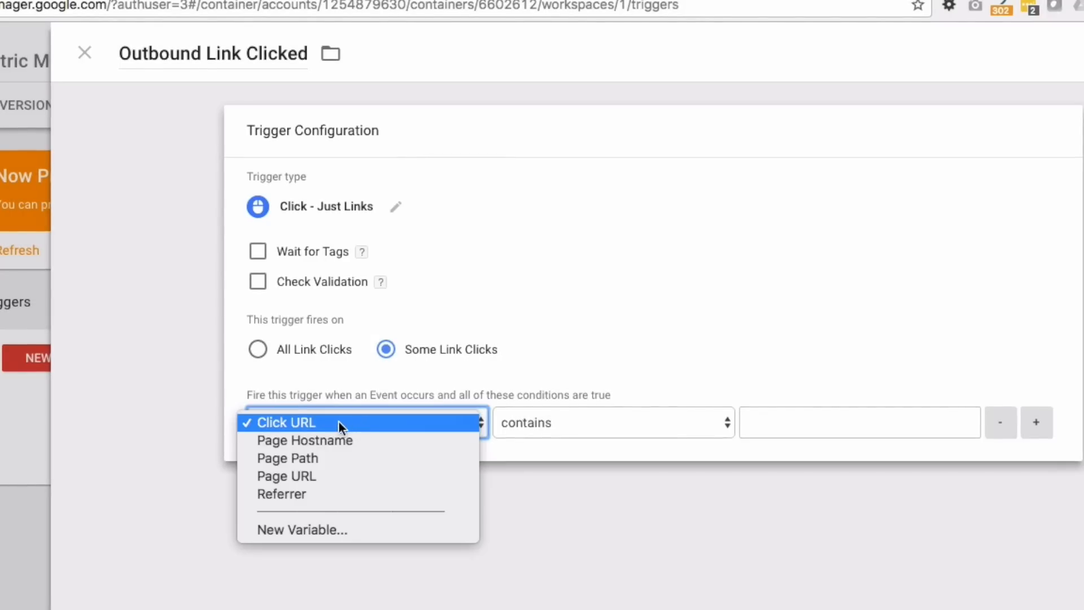
click(297, 421)
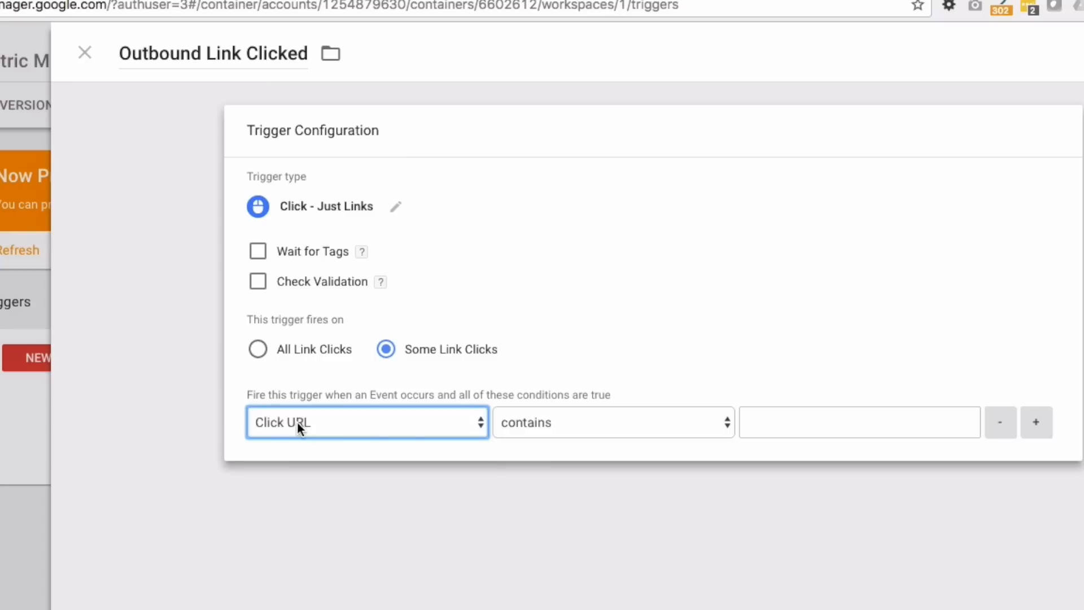
click(297, 422)
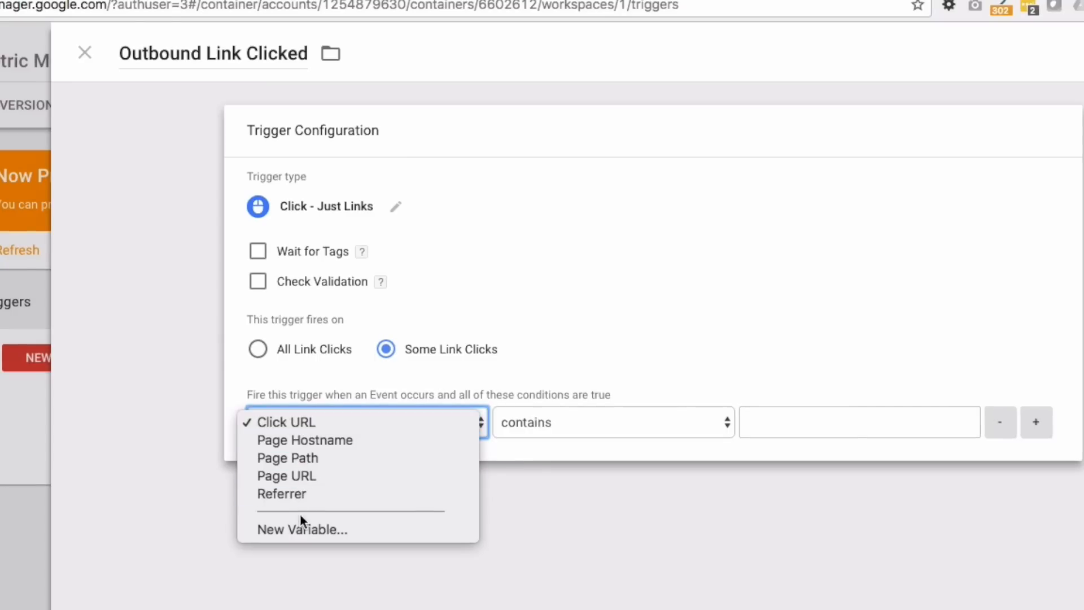
click(298, 422)
click(585, 423)
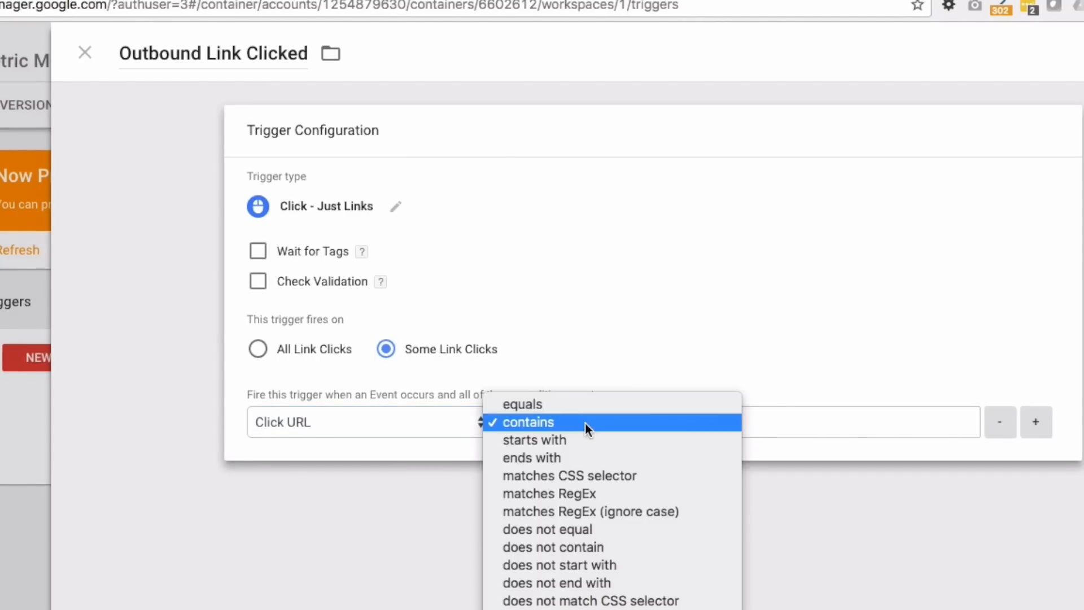
click(568, 546)
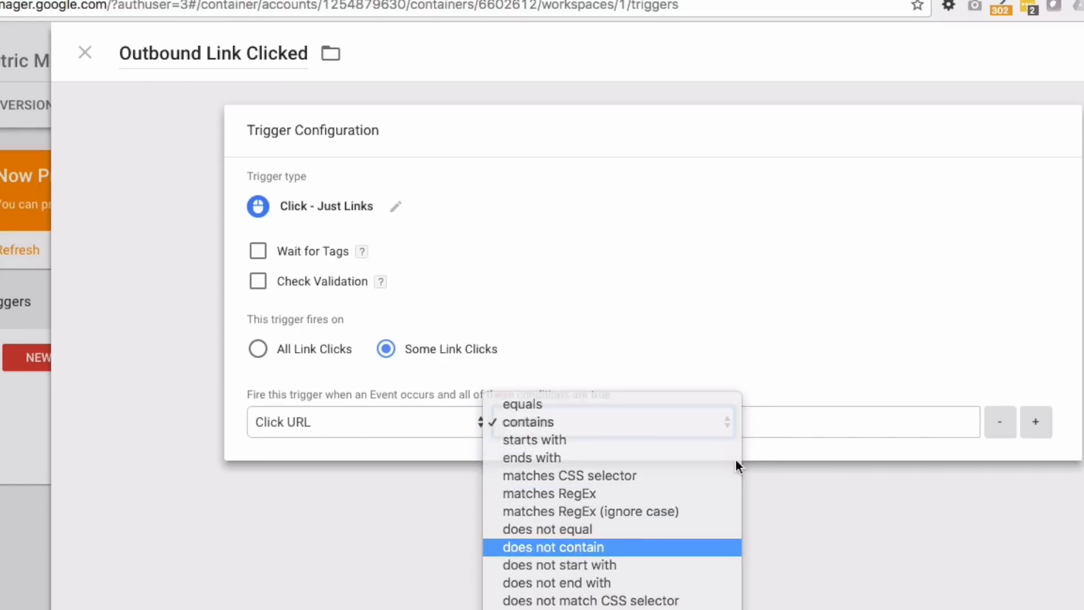
click(784, 413)
text(impressive)
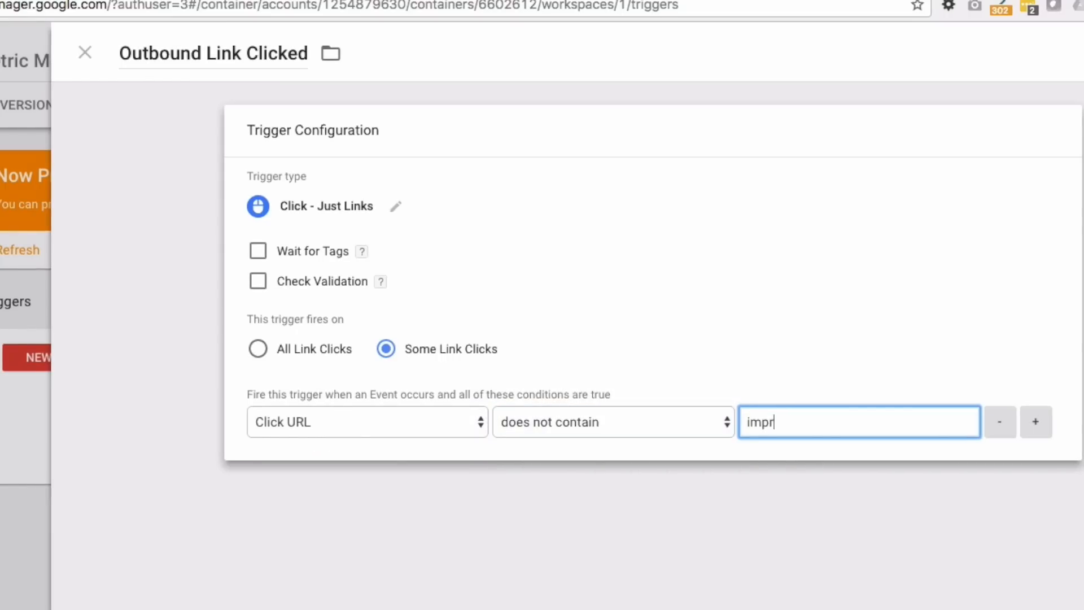
text(self.com)
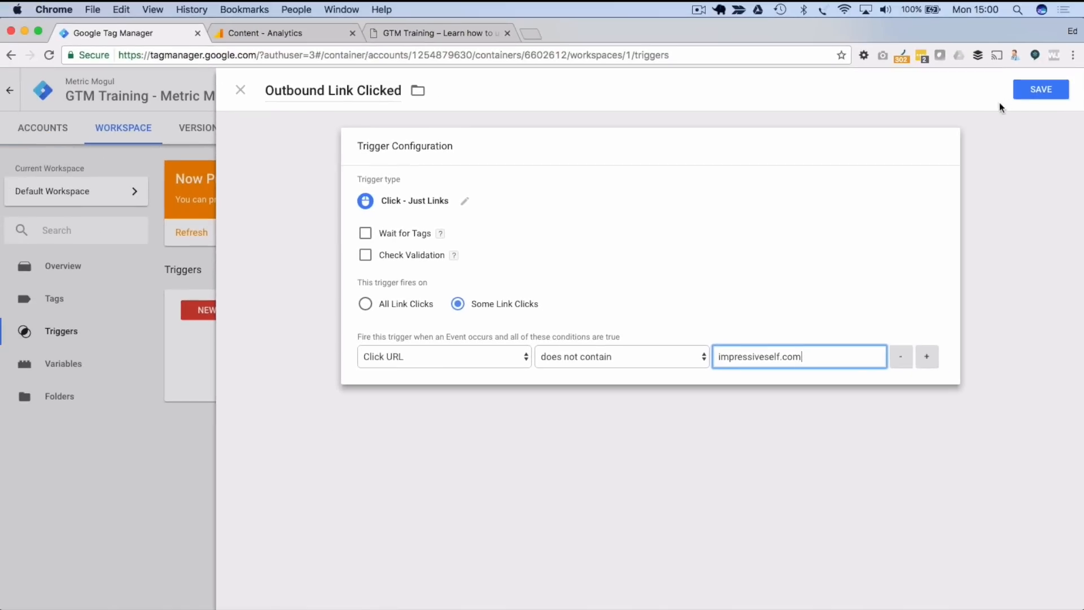
click(1035, 89)
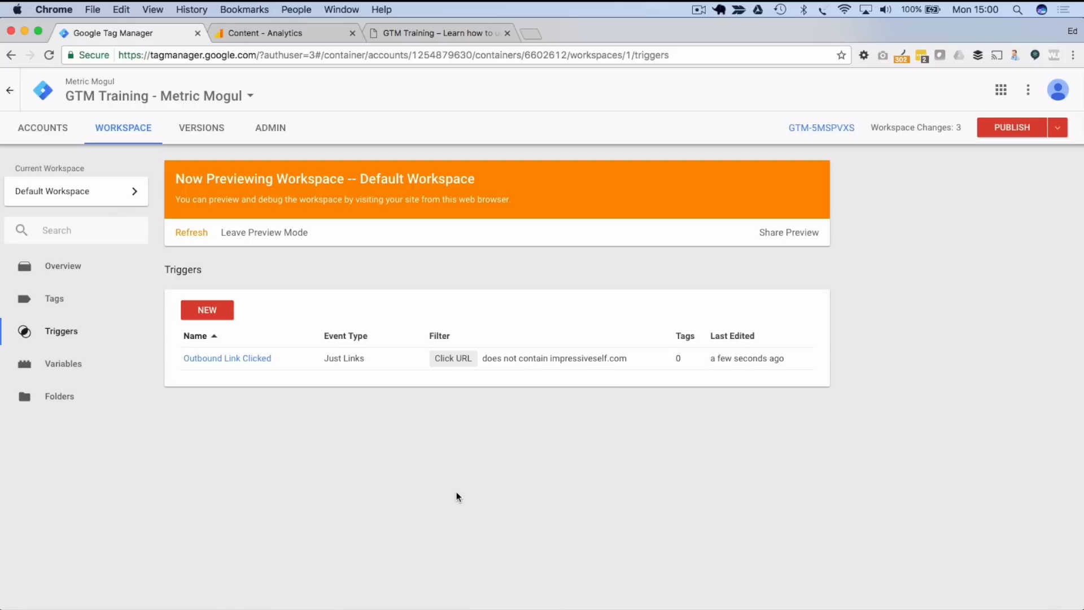
- Create a new tag named 'GA Outbound Link Clicked Event'
click(65, 303)
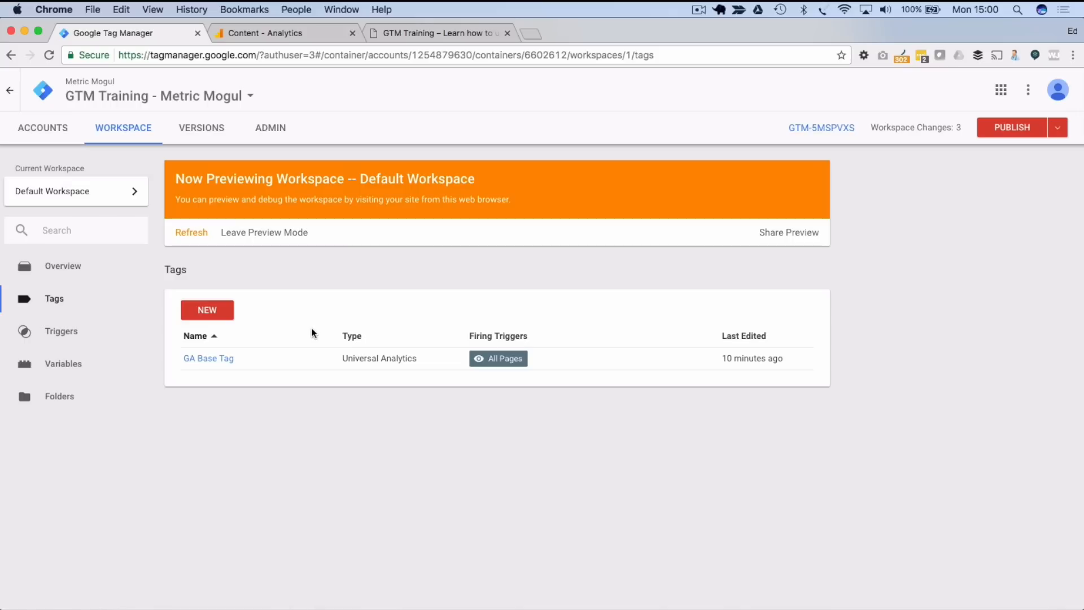
click(214, 315)
double_click(303, 91)
triple_click(304, 90)
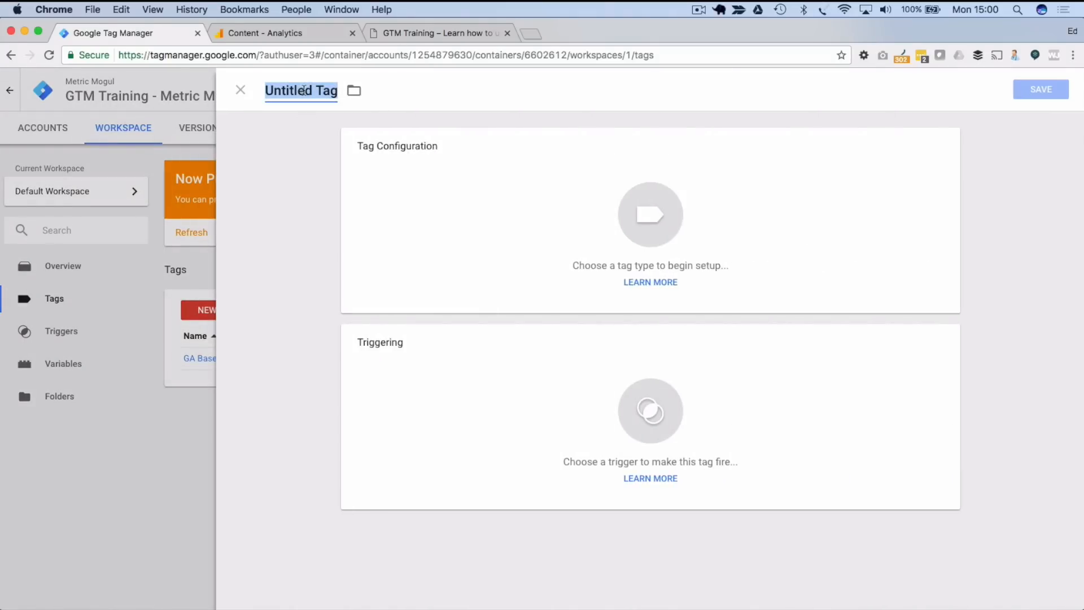
text(GA)
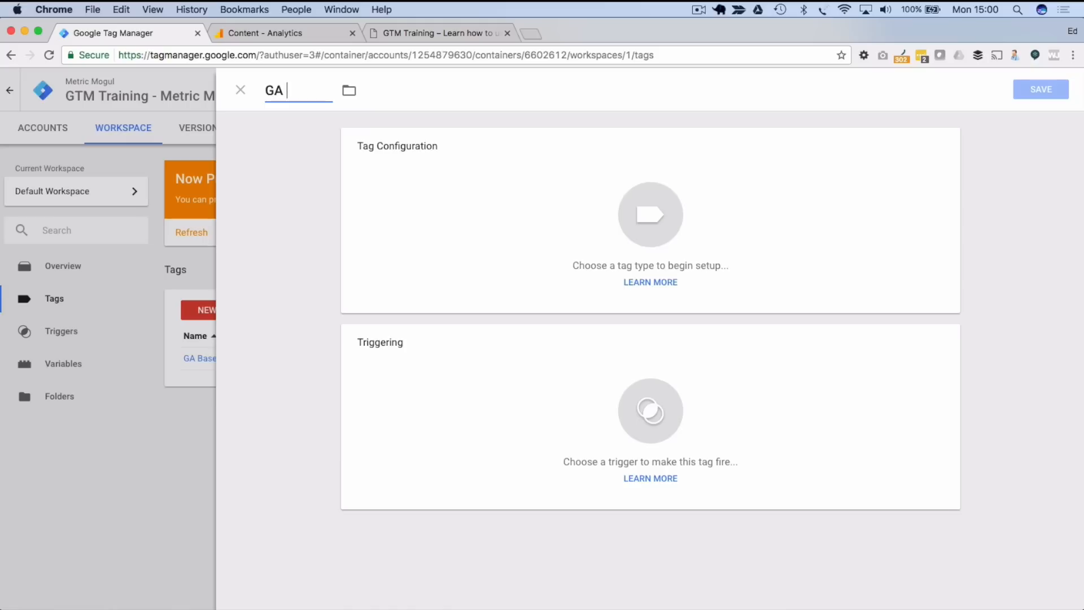
text(Outboun)
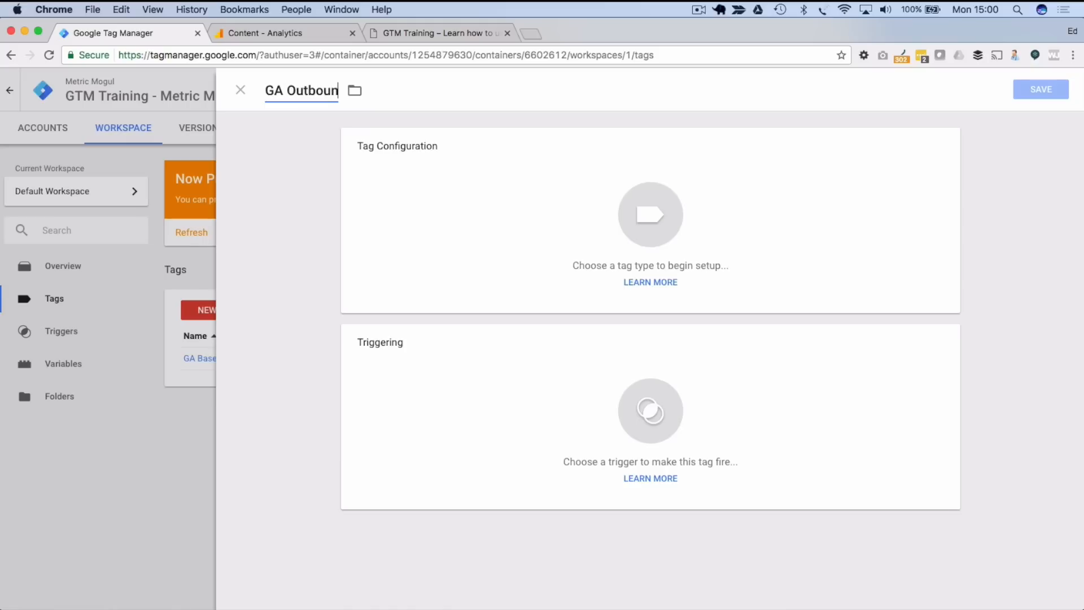
text(d Link Clicked Event)
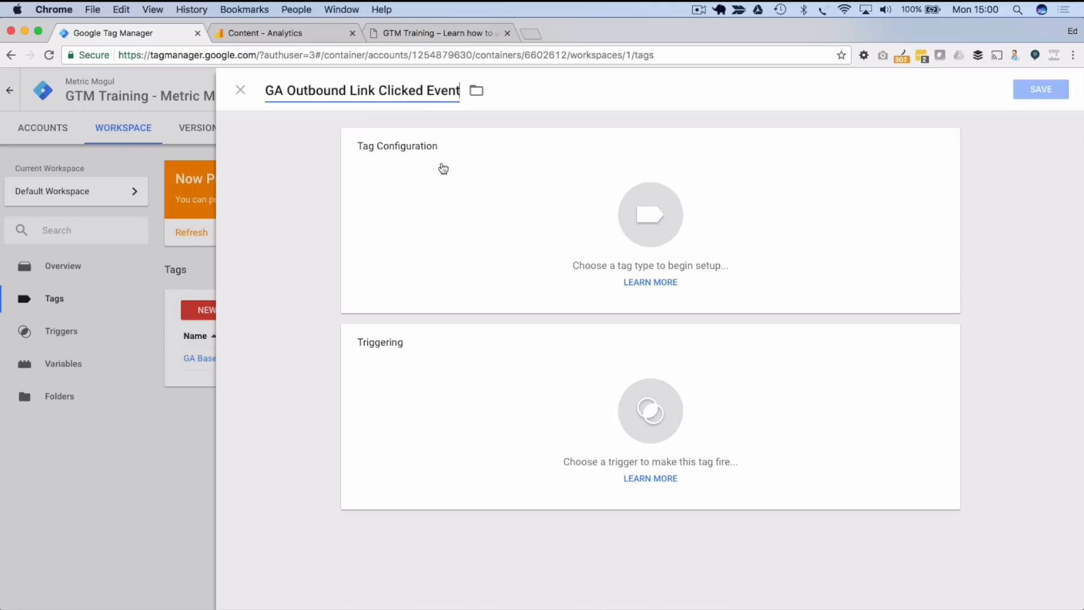
- Make it a Universal Analytics tag and copy the tracking ID from Analytics Property Settings
click(656, 211)
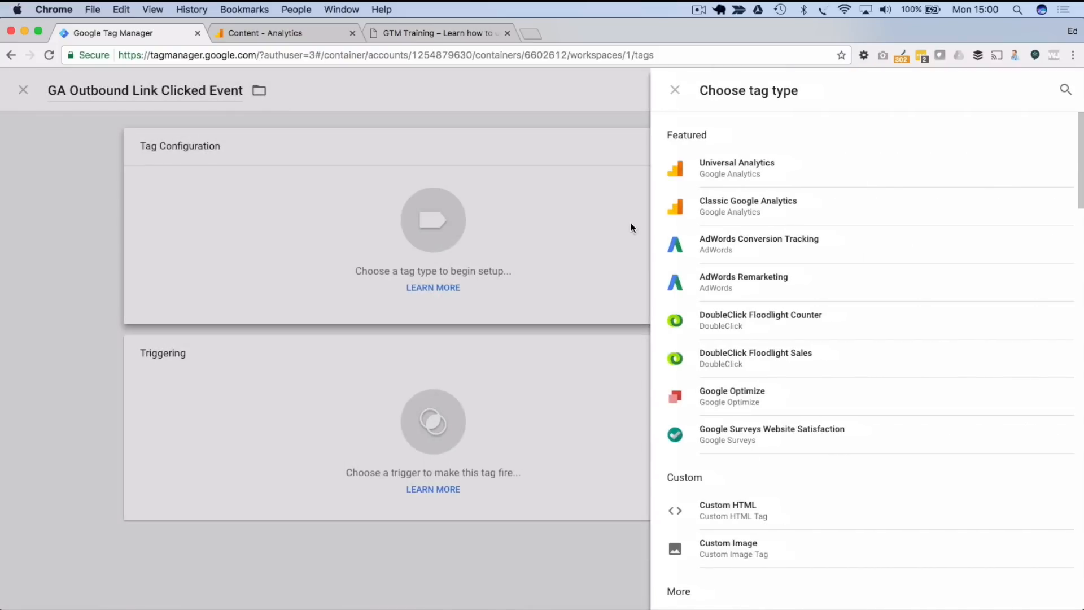
click(757, 170)
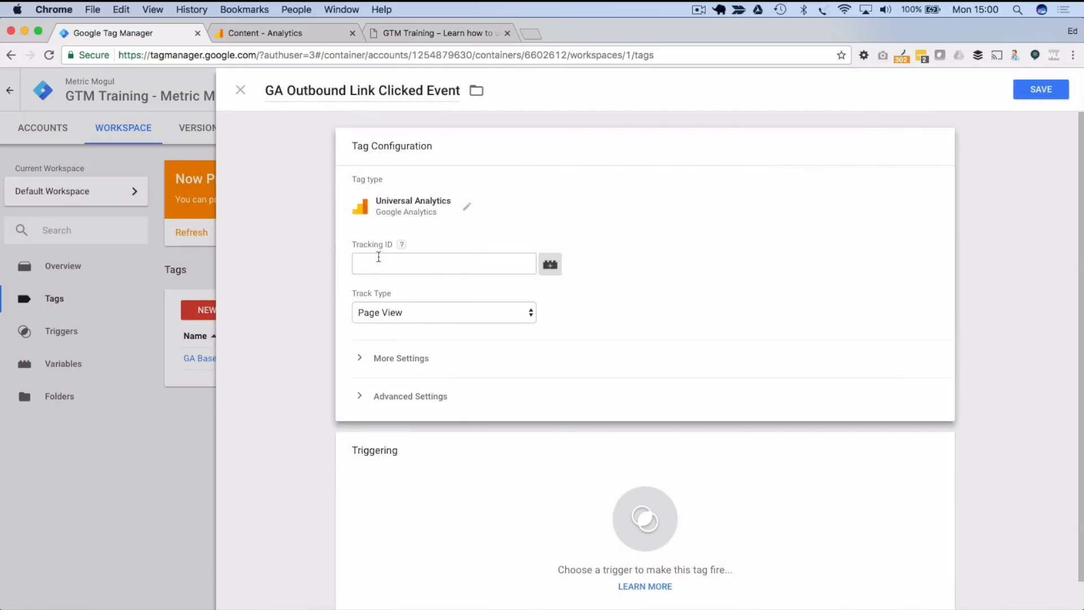
click(379, 257)
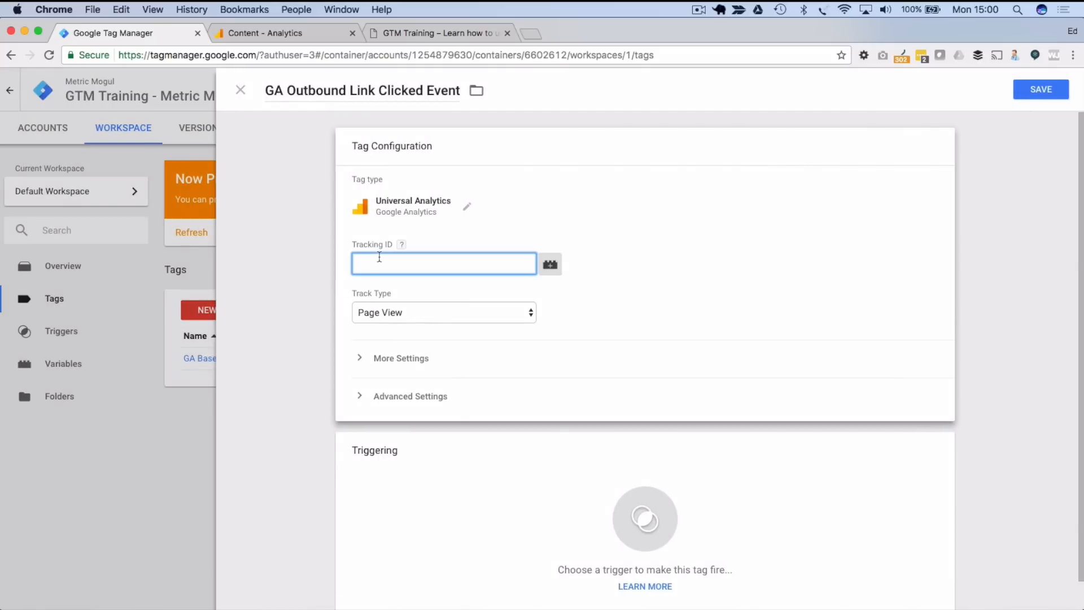
click(264, 33)
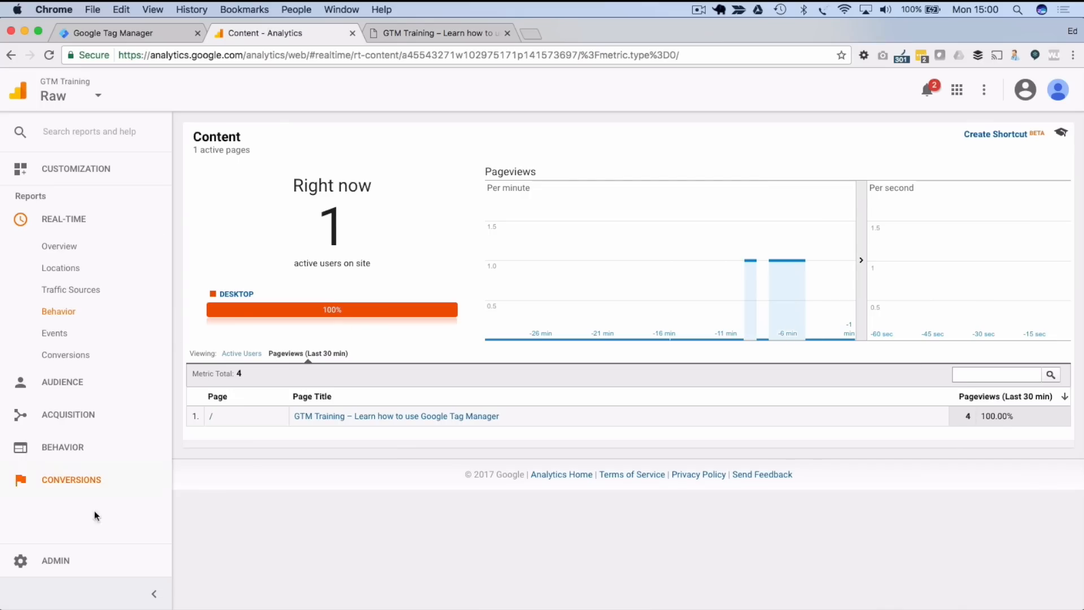
click(102, 569)
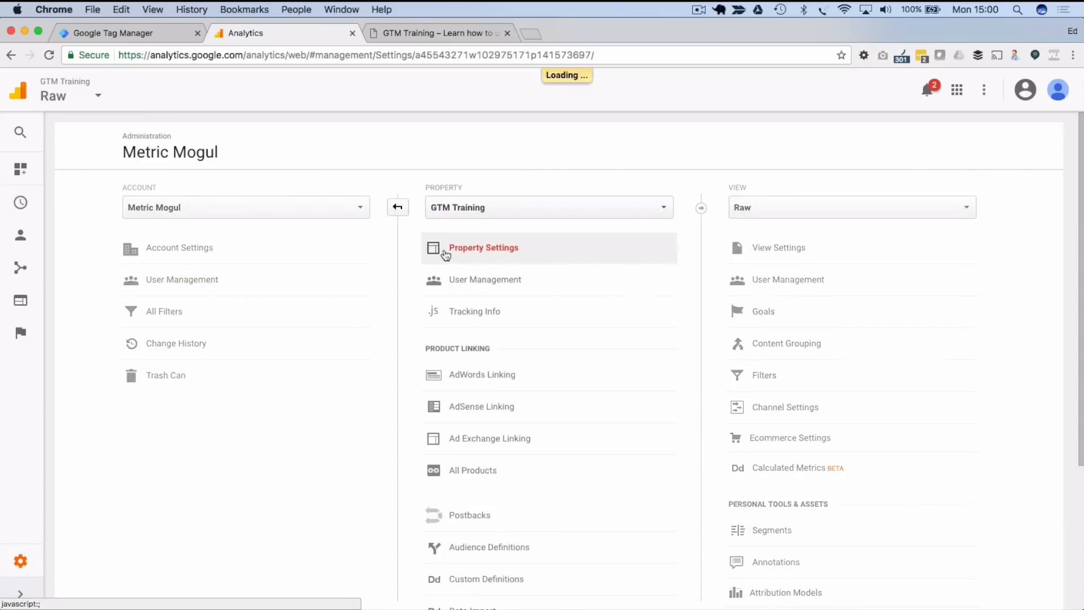
click(466, 256)
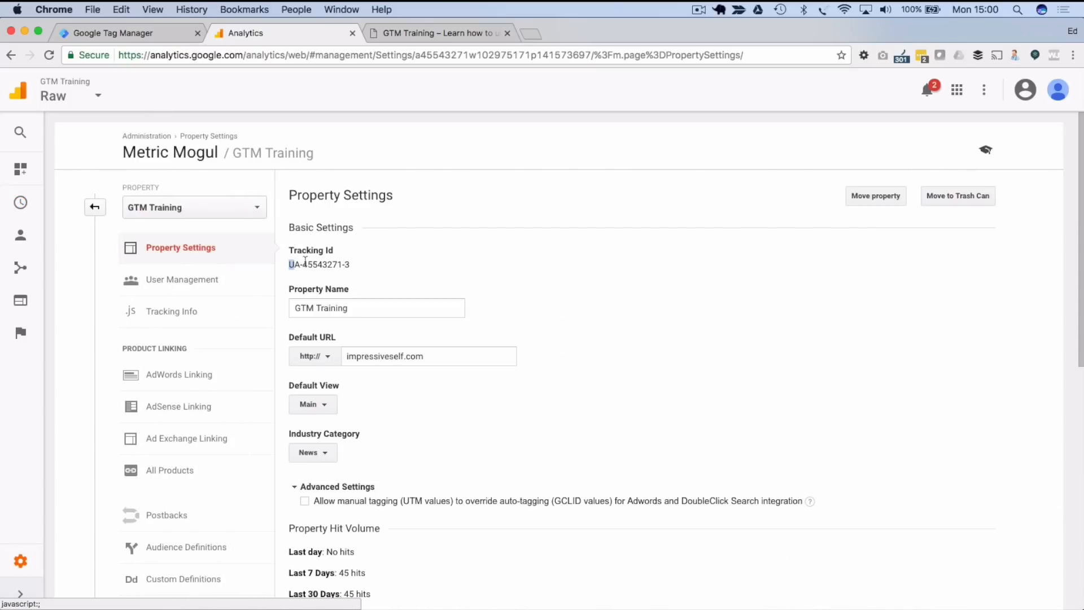
drag(298, 263, 378, 260)
key(super+c)
click(170, 42)
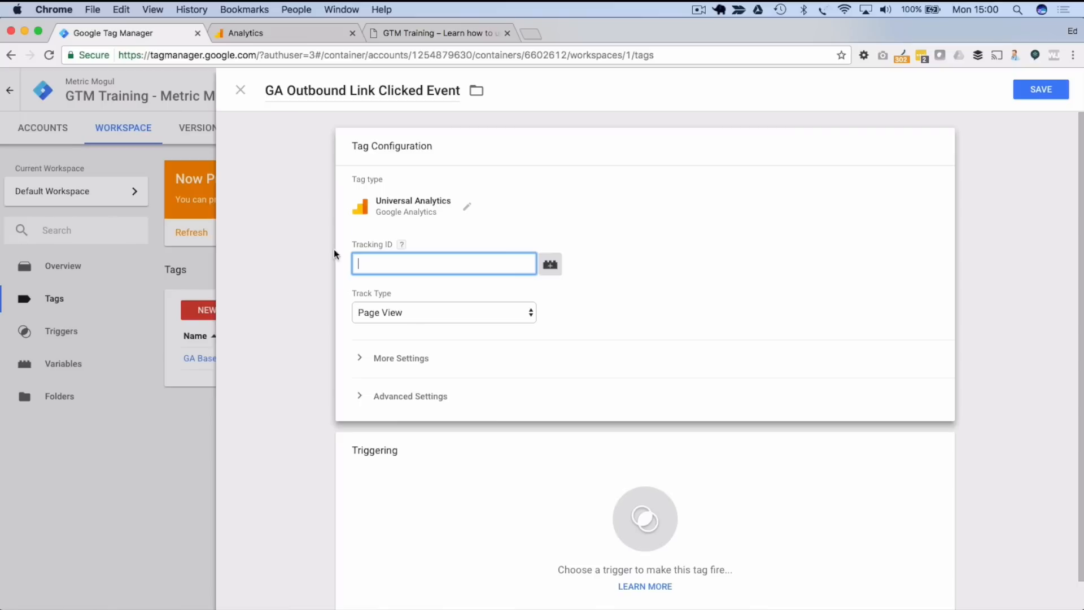
- Paste the tracking ID into the tag and change its track type to Event
key(super+v)
click(426, 311)
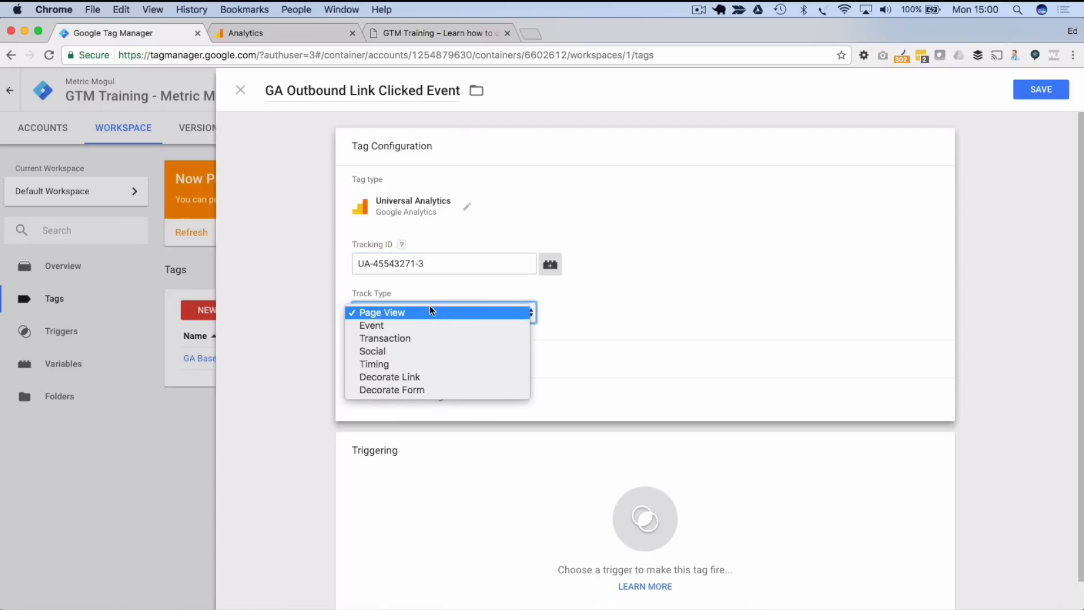
click(386, 327)
scroll(321, 339, down, 3)
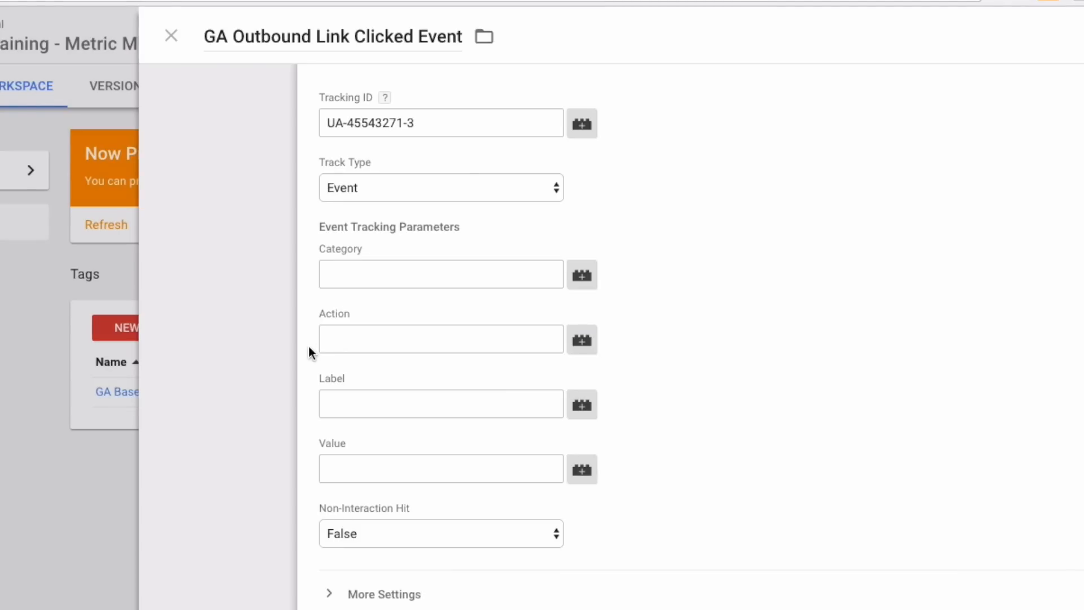
- Enter event Category 'Interactions' and Action 'Outbound Link Clicked'
click(347, 284)
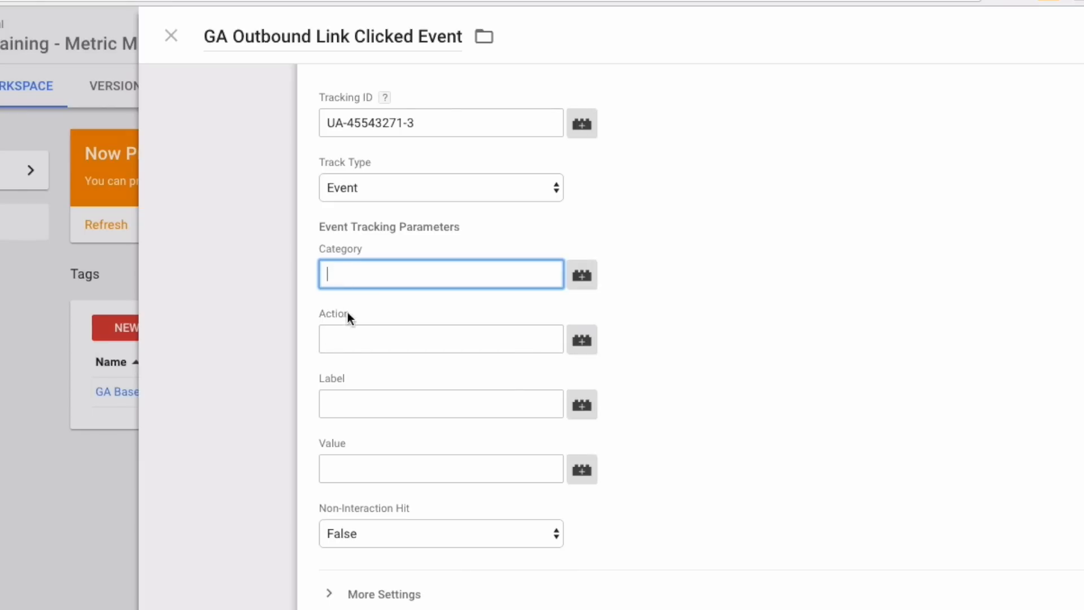
text(Interactions)
key(Tab)
key(Tab)
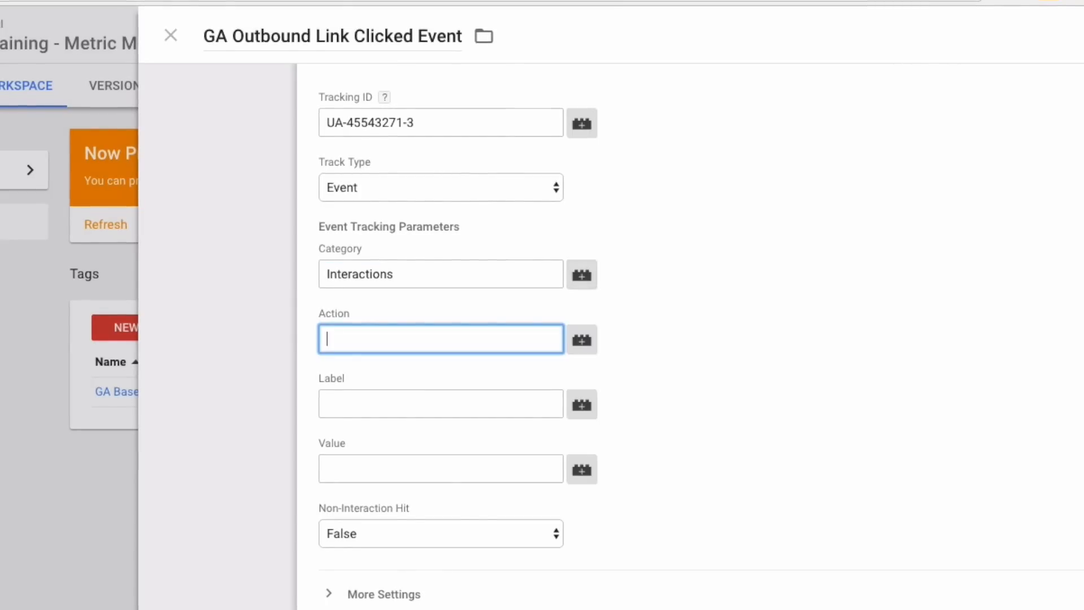
text(Outbou)
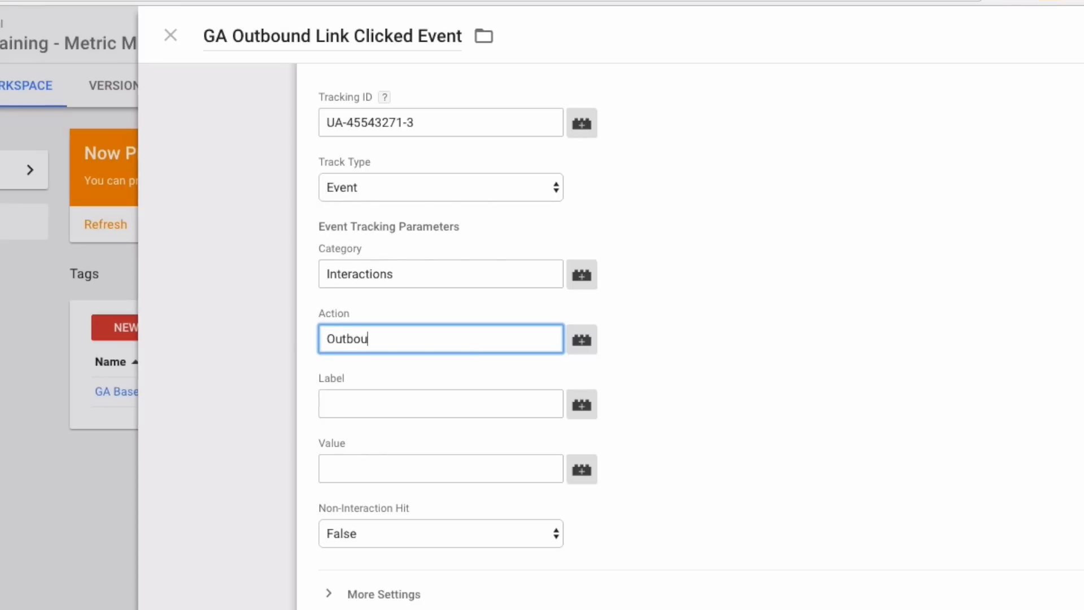
text(nd Link Clicked)
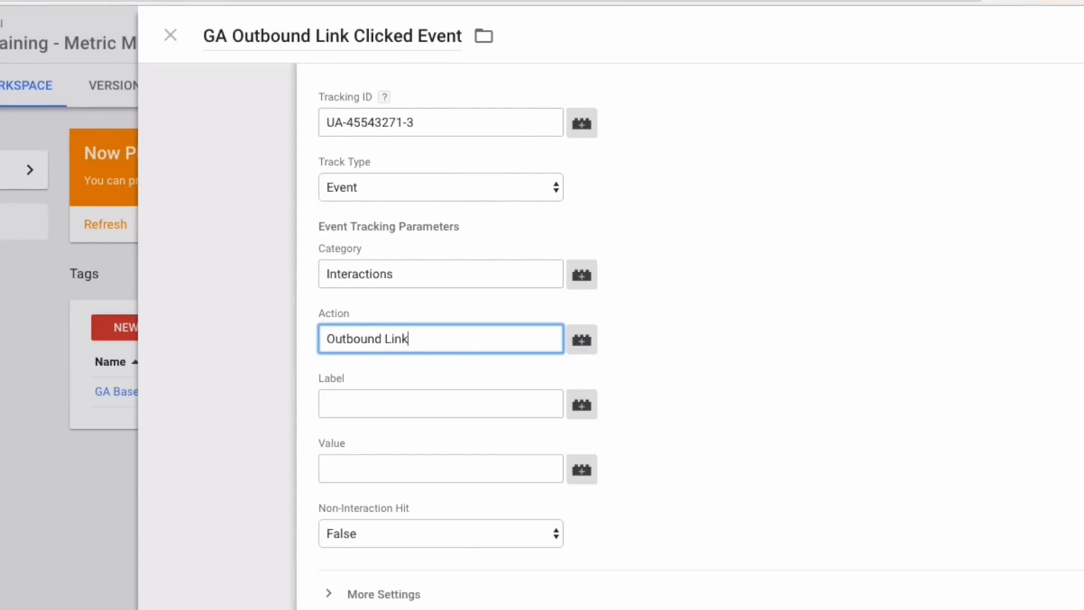
key(Tab)
key(Tab)
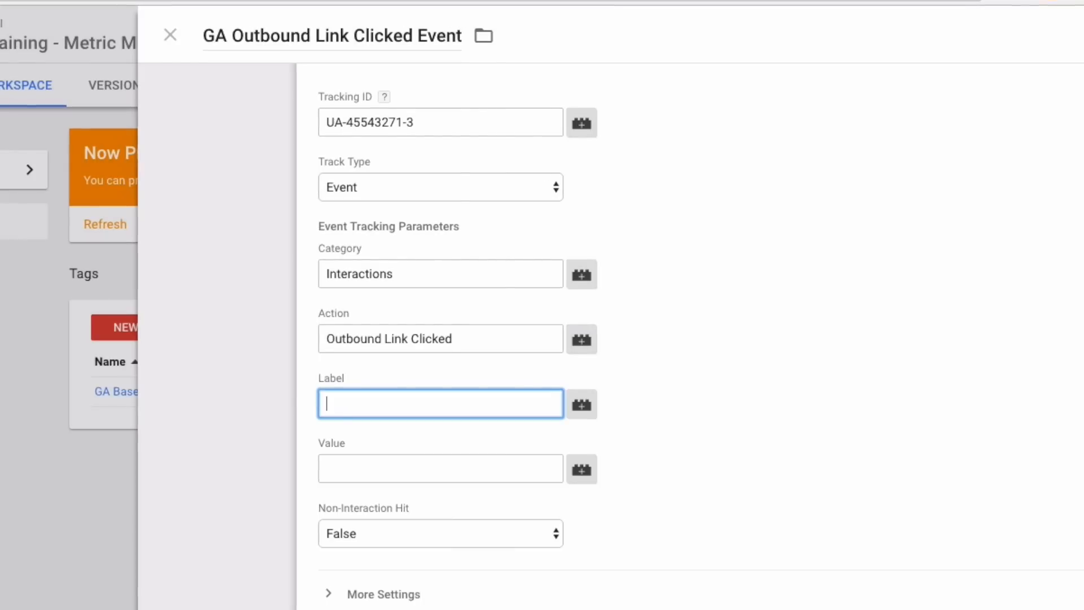
- Clear the trial label text and set the Label to the Click URL variable
text(URL)
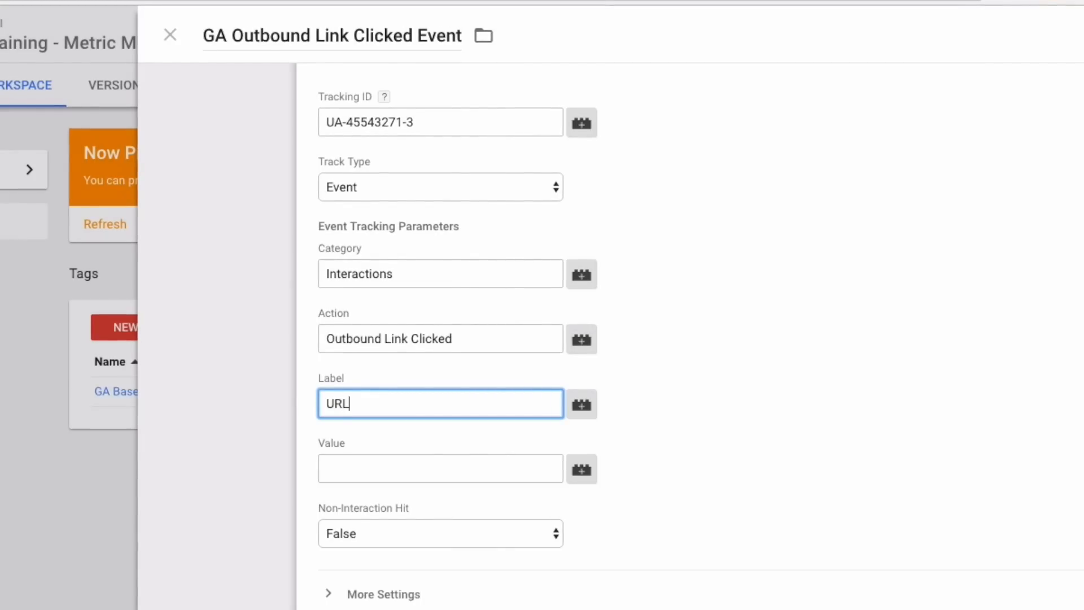
key(BackSpace)
key(BackSpace)
key(BackSpace)
text(w)
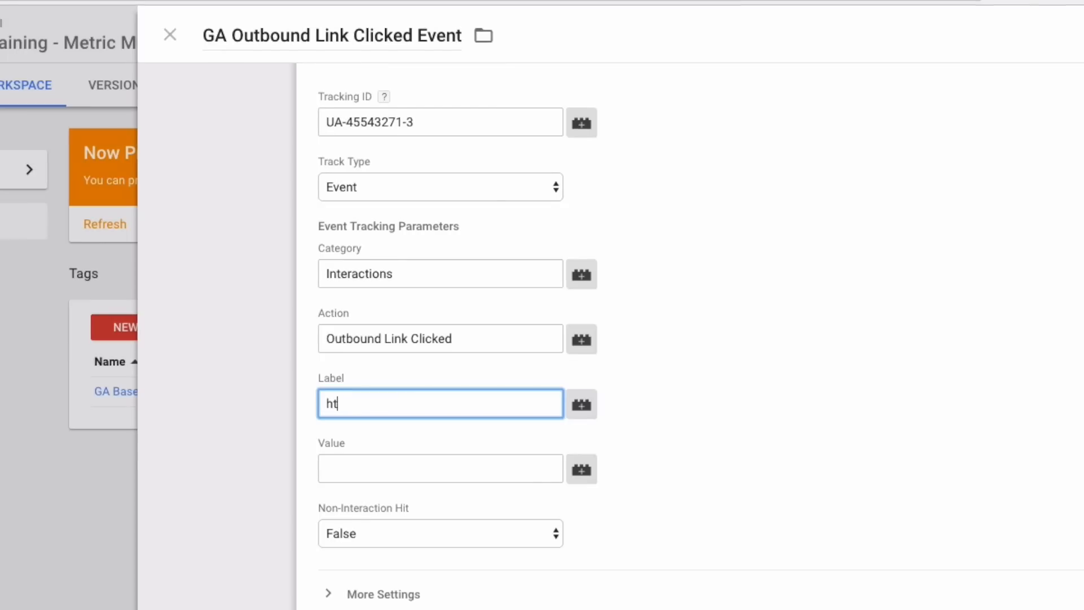
text(ww.google.)
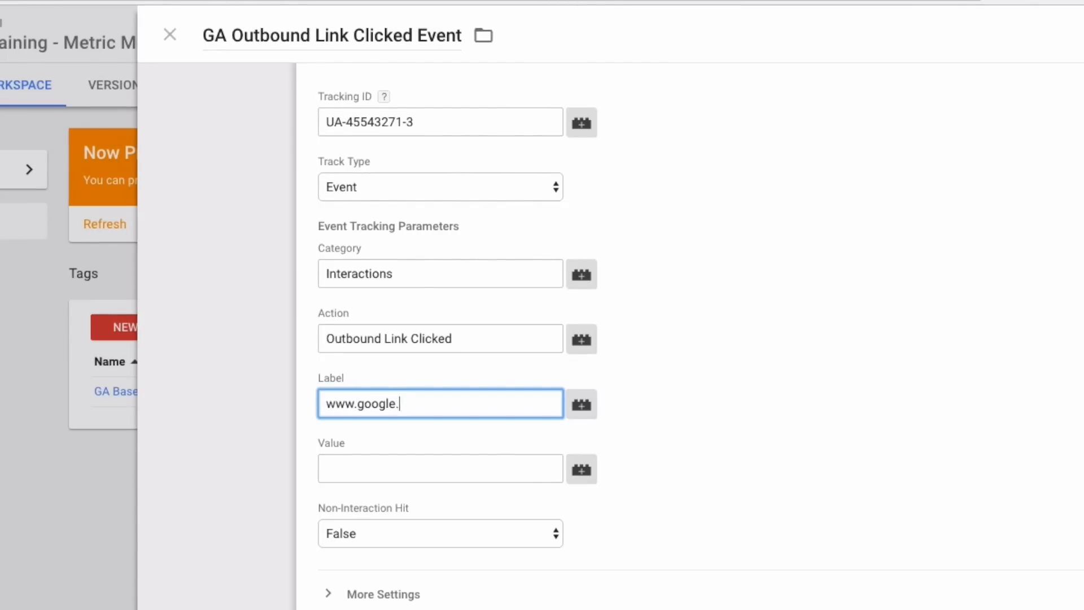
text(co.uk)
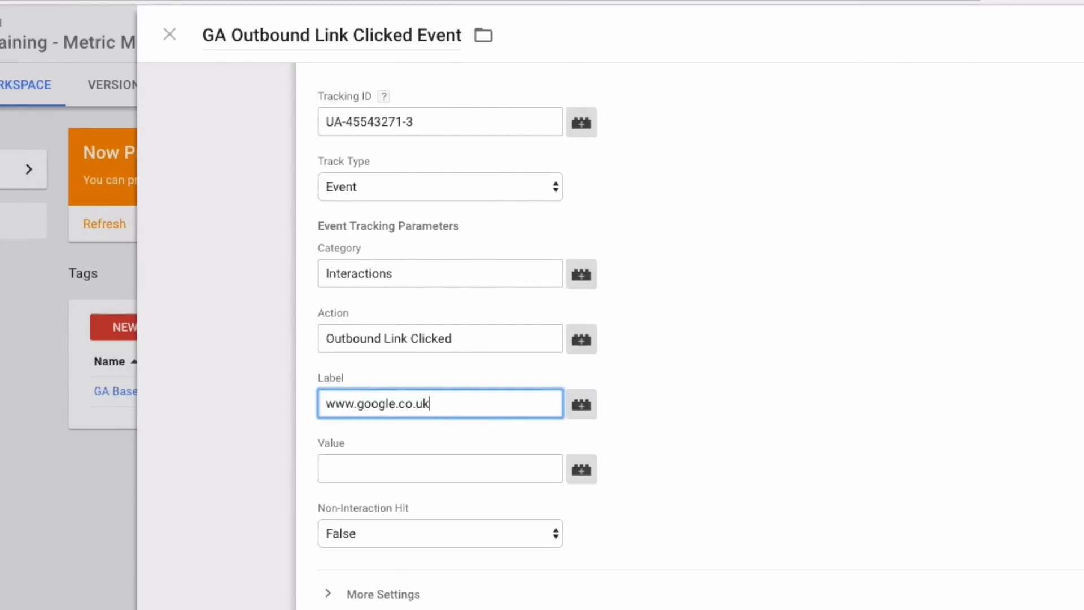
key(ctrl+a)
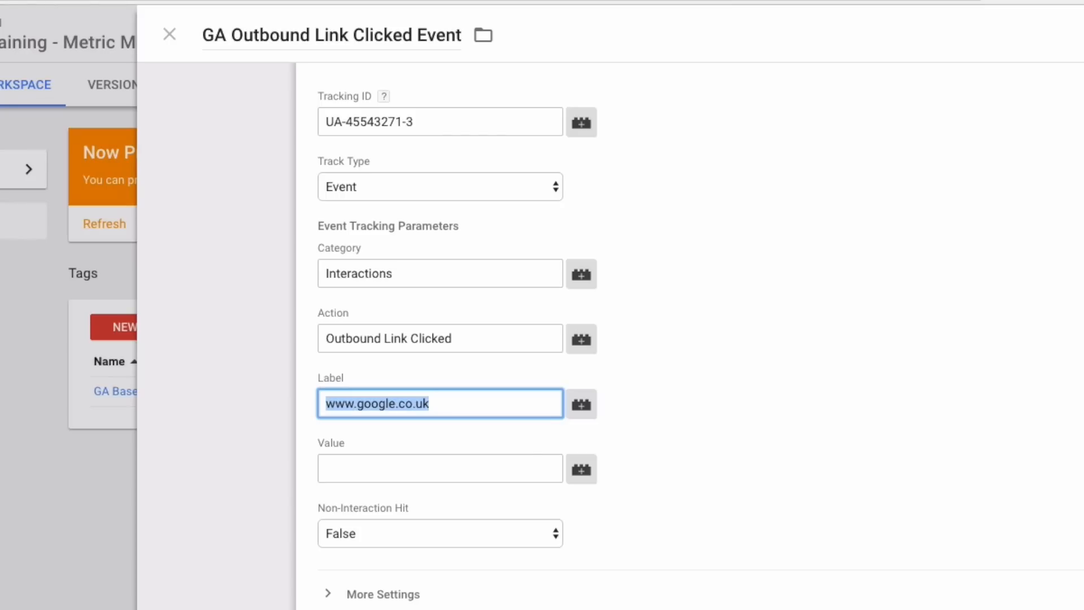
key(BackSpace)
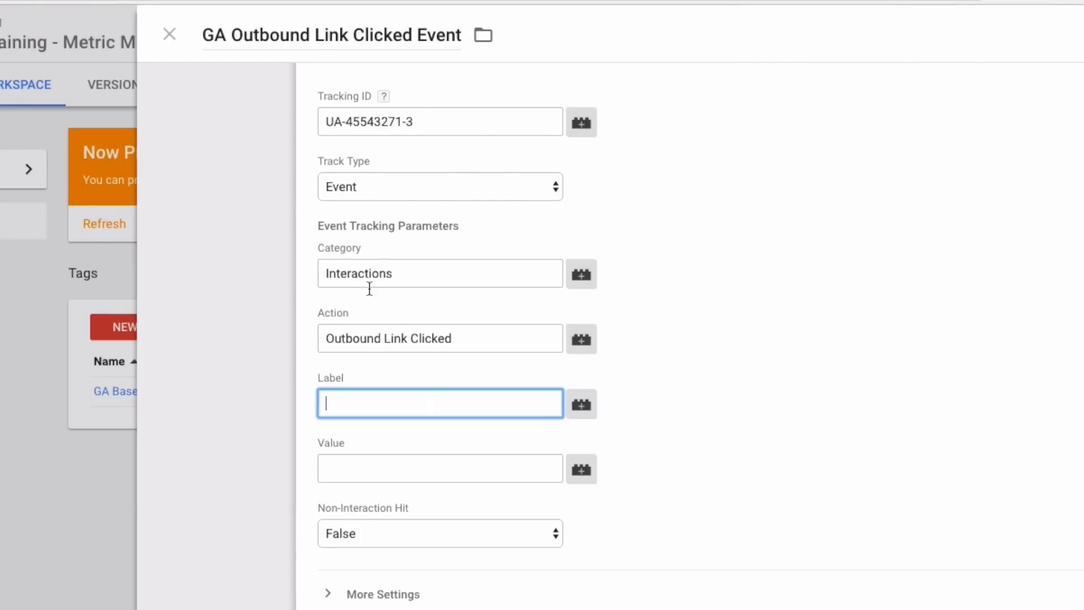
drag(333, 335, 494, 333)
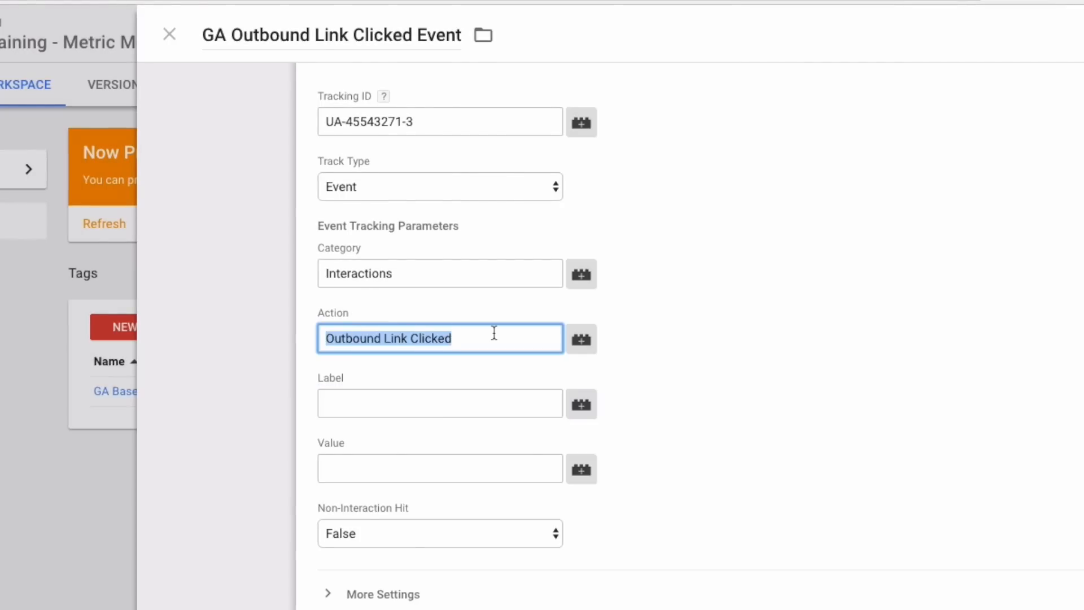
click(482, 404)
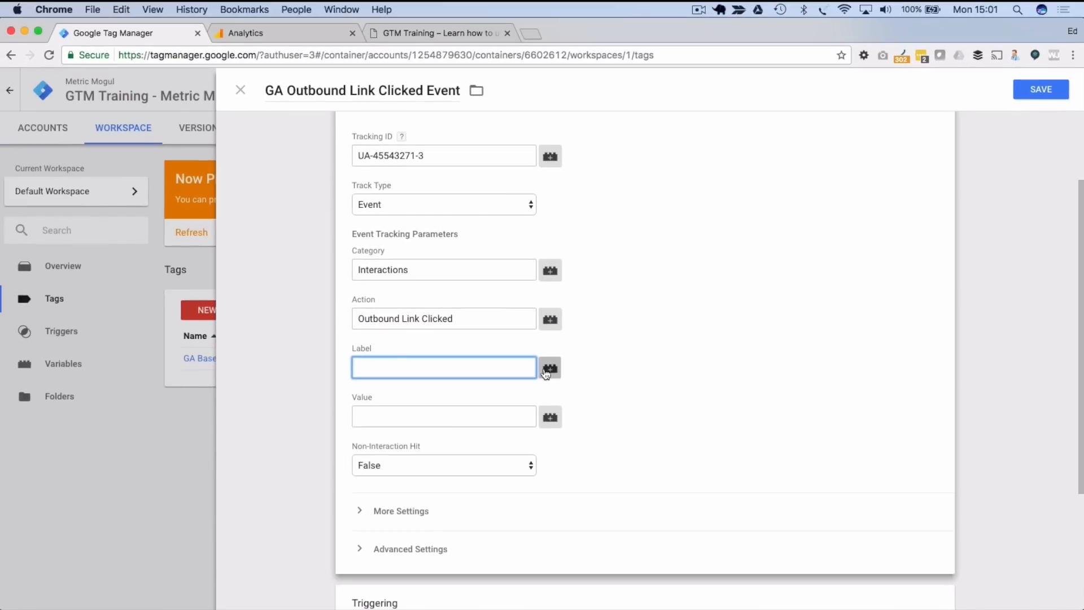
click(548, 370)
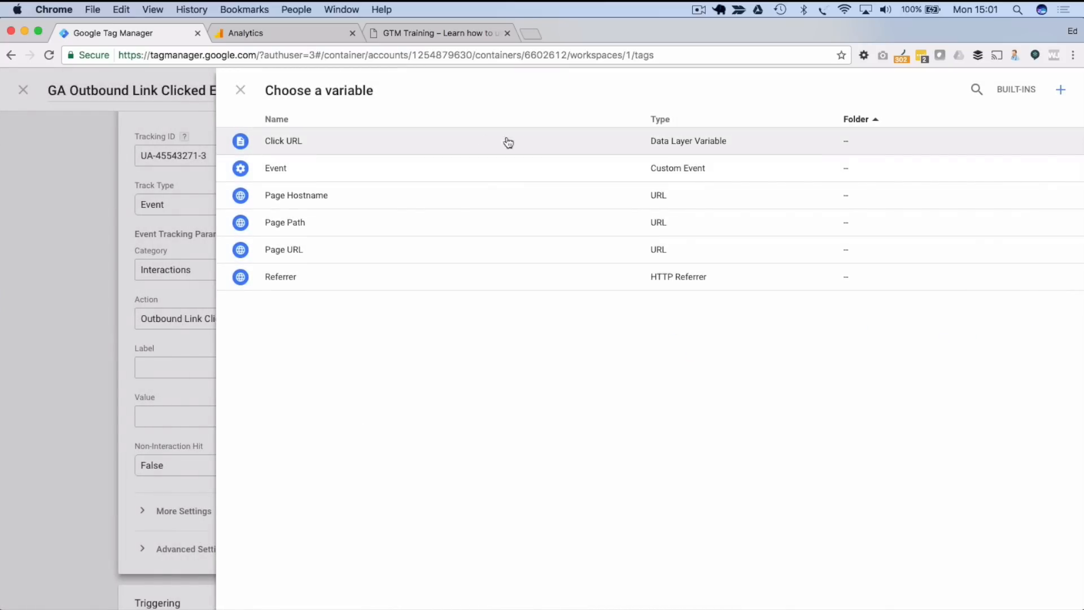
click(291, 143)
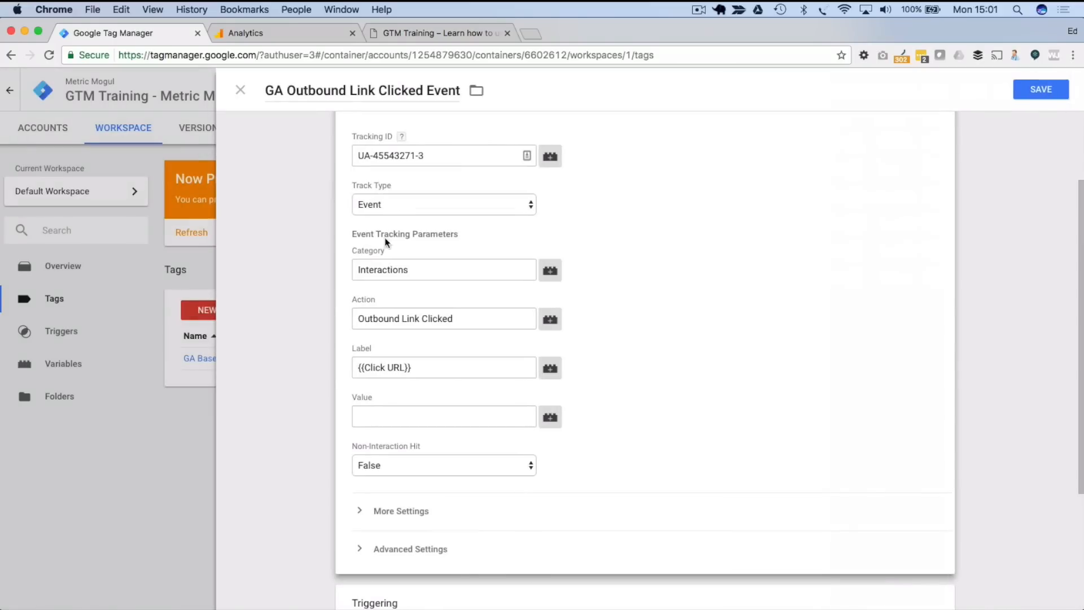
- Check that the Label reads {{Click URL}} and scroll down to the Triggering section
click(362, 366)
key(End)
key(shift+Left)
key(shift+Left)
click(430, 394)
drag(483, 277, 290, 274)
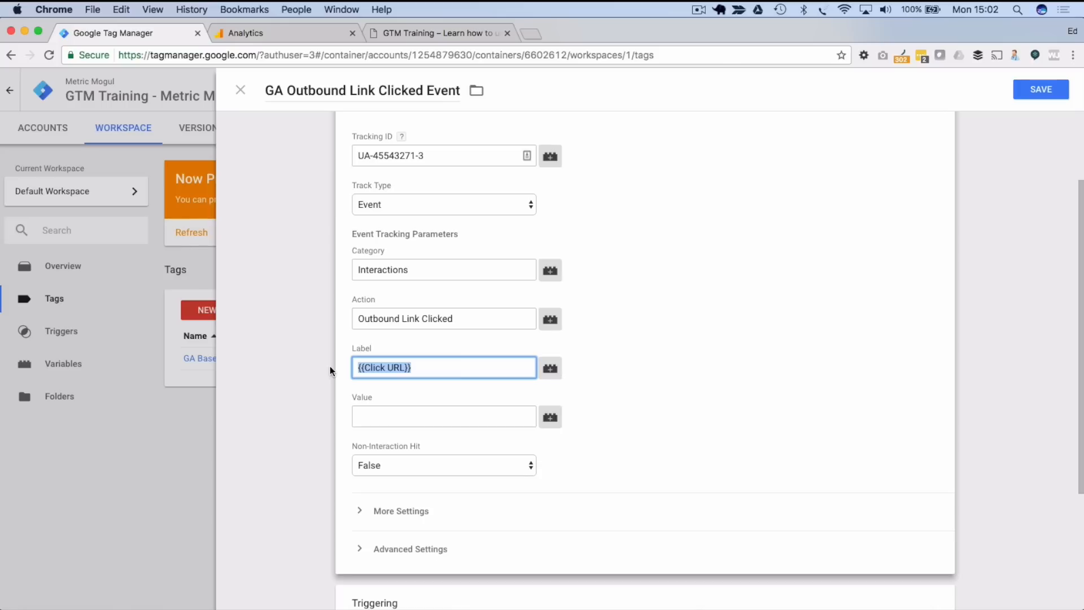
click(564, 368)
scroll(585, 384, down, 1)
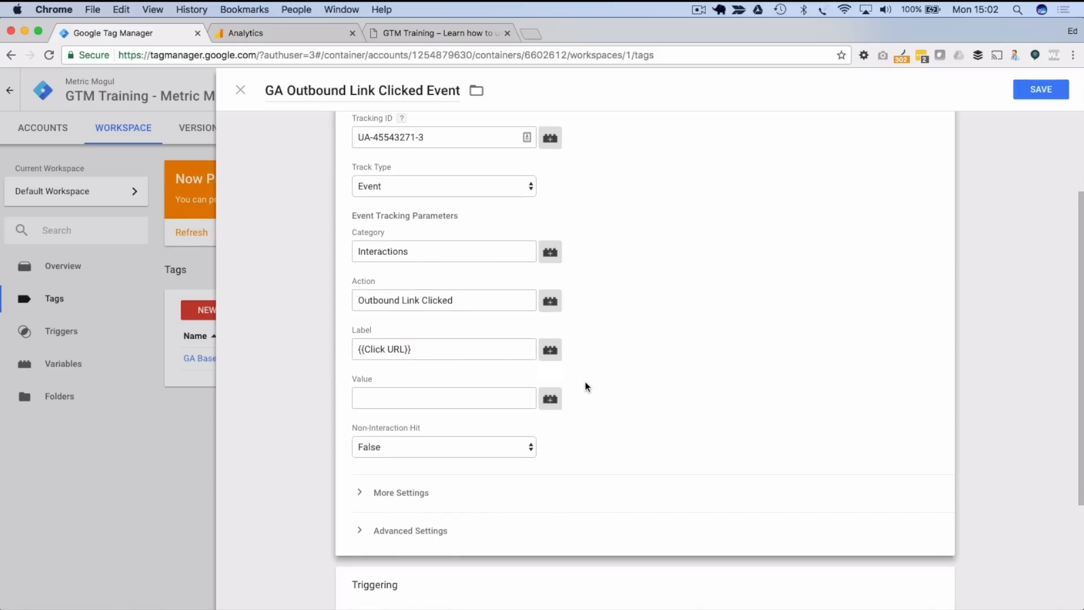
scroll(450, 465, down, 3)
scroll(449, 471, up, 5)
scroll(445, 474, down, 5)
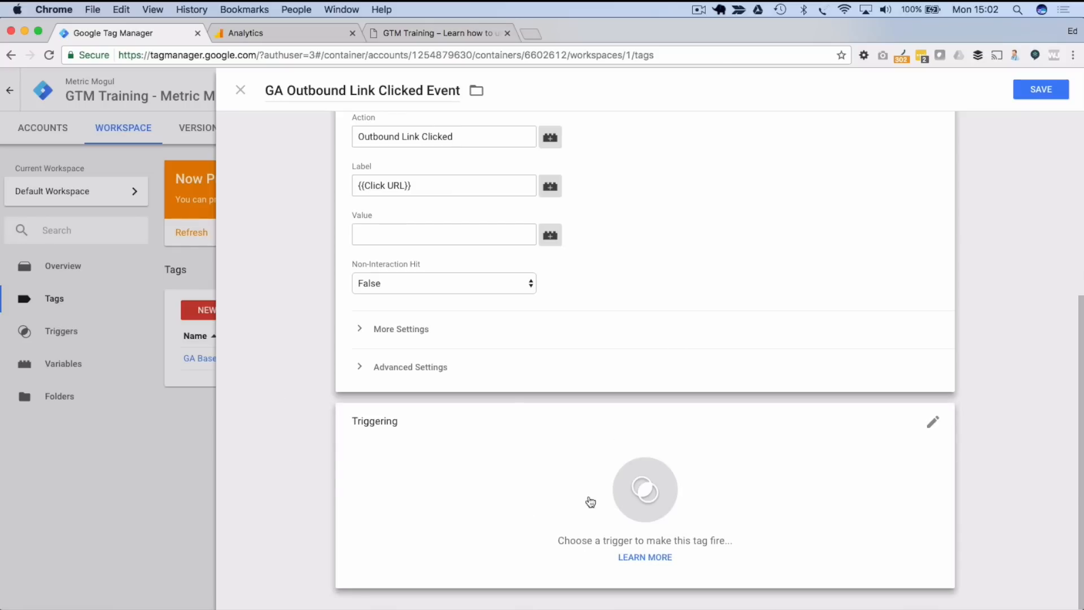
- Fire the tag on the Outbound Link Clicked trigger and save it
click(648, 489)
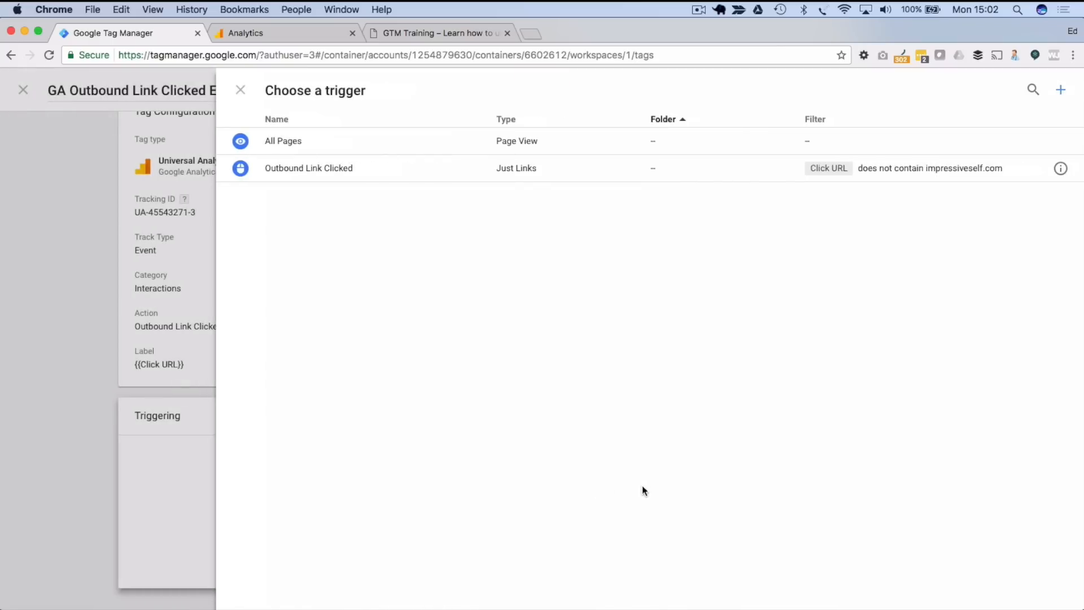
click(326, 168)
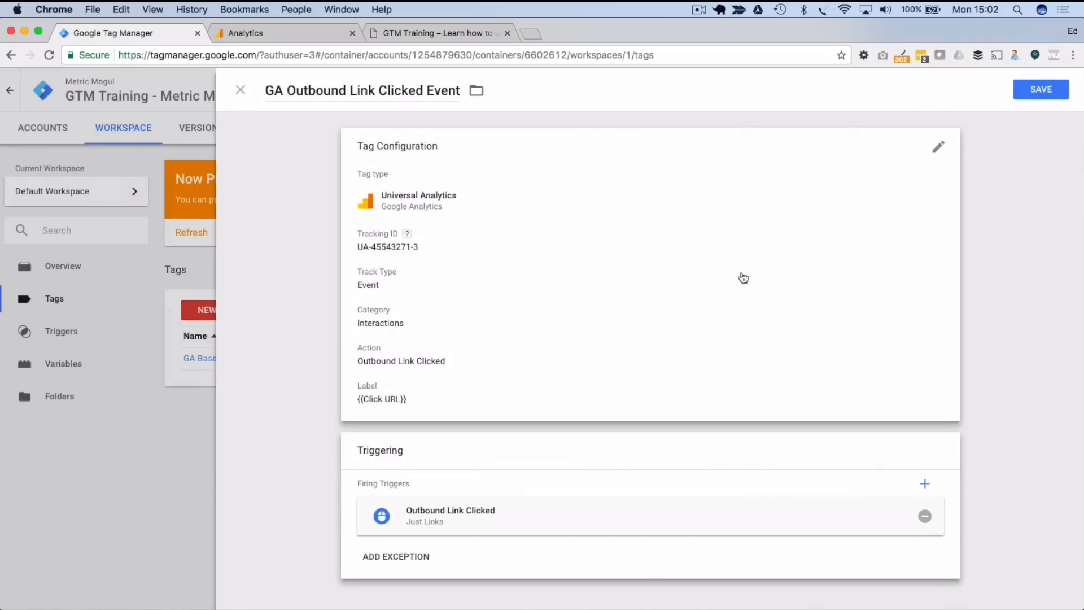
click(1040, 89)
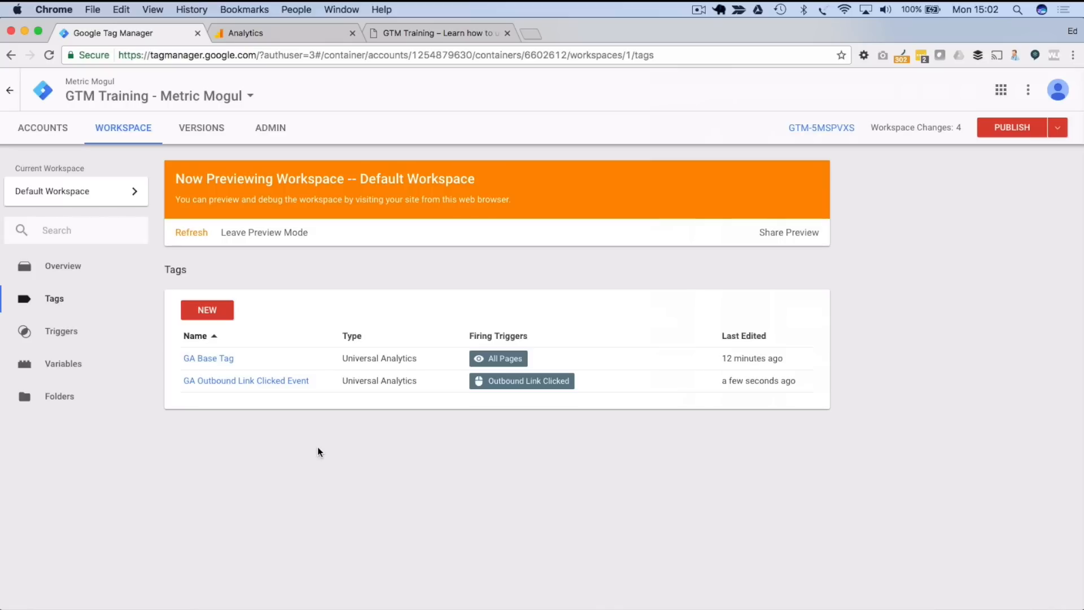
- Start Preview mode for the workspace and switch to the GTM Training site
click(1057, 127)
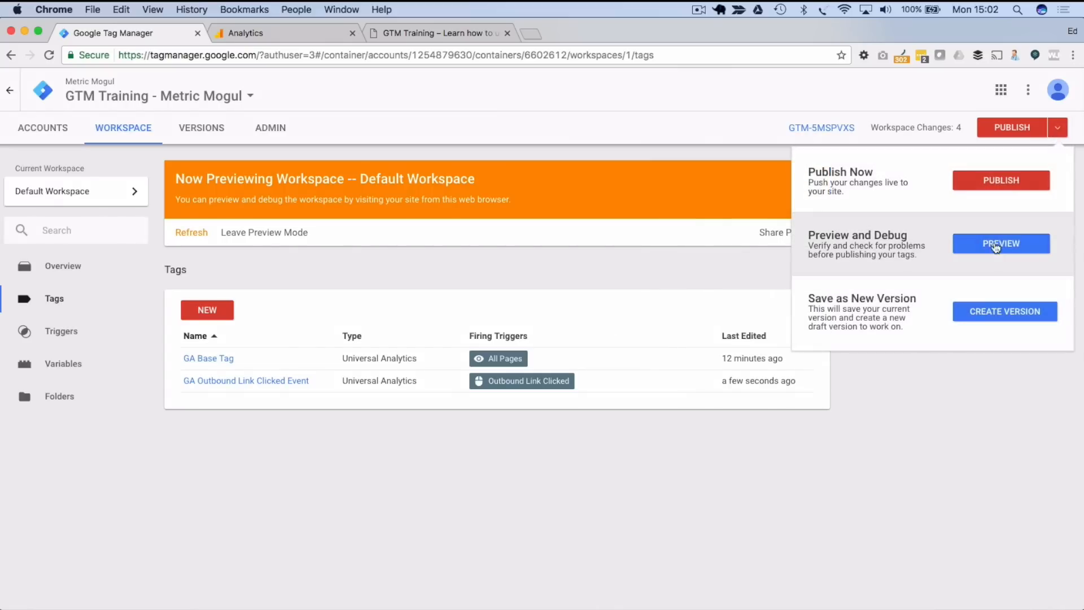
click(994, 251)
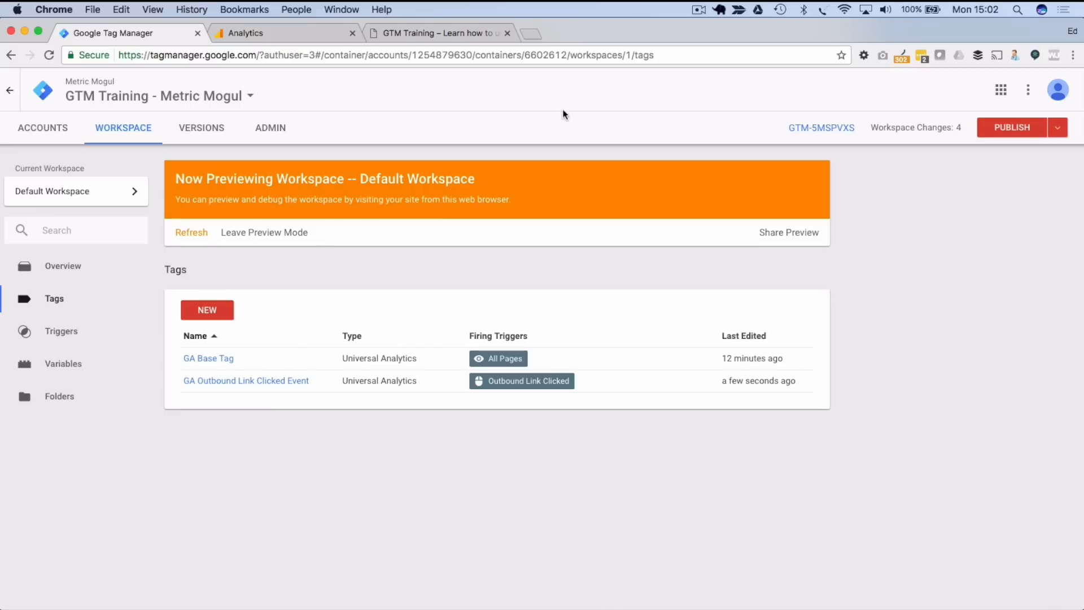
click(418, 42)
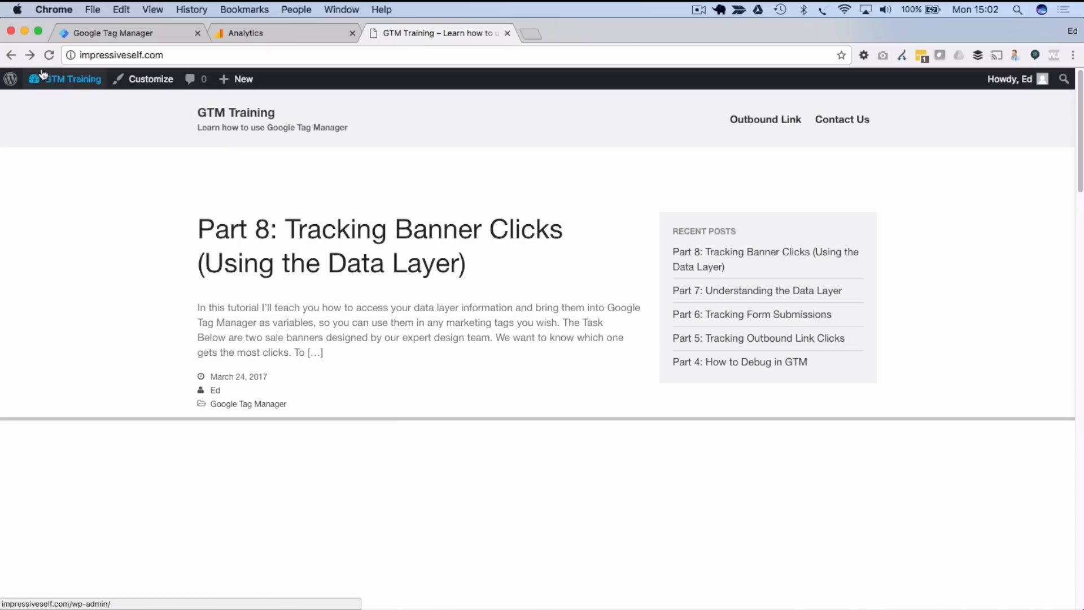
mouse_move(43, 73)
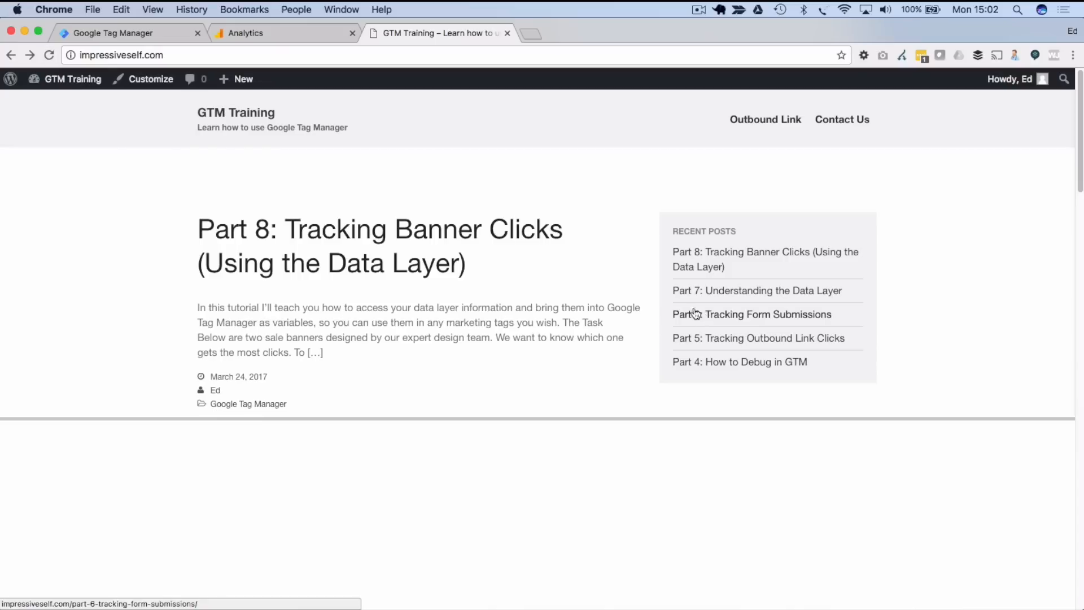
- Open the 'Part 5: Tracking Outbound Link Clicks' post
scroll(658, 305, down, 1)
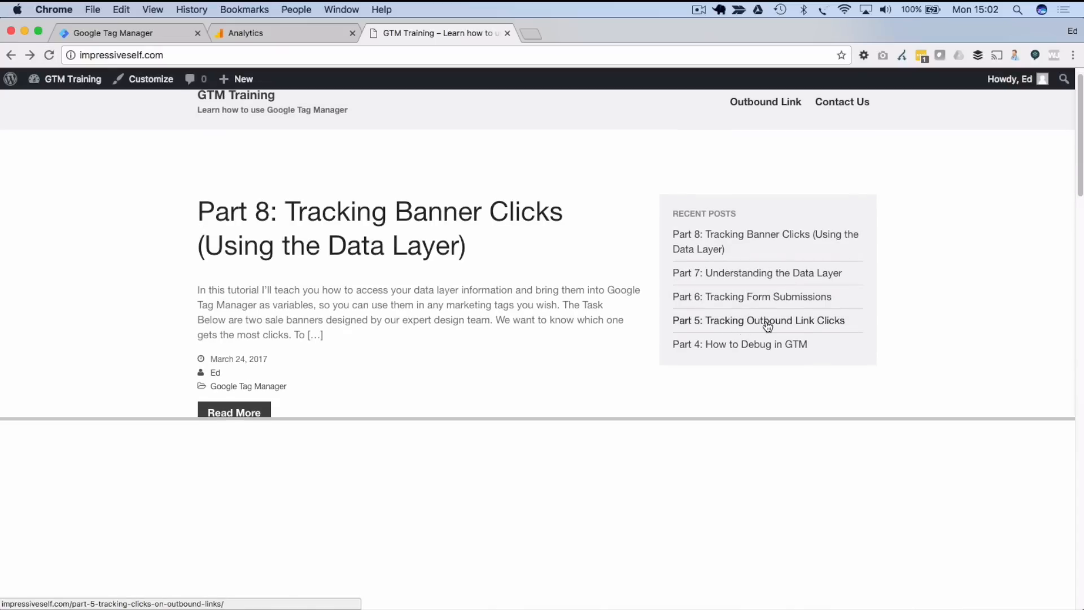
click(748, 322)
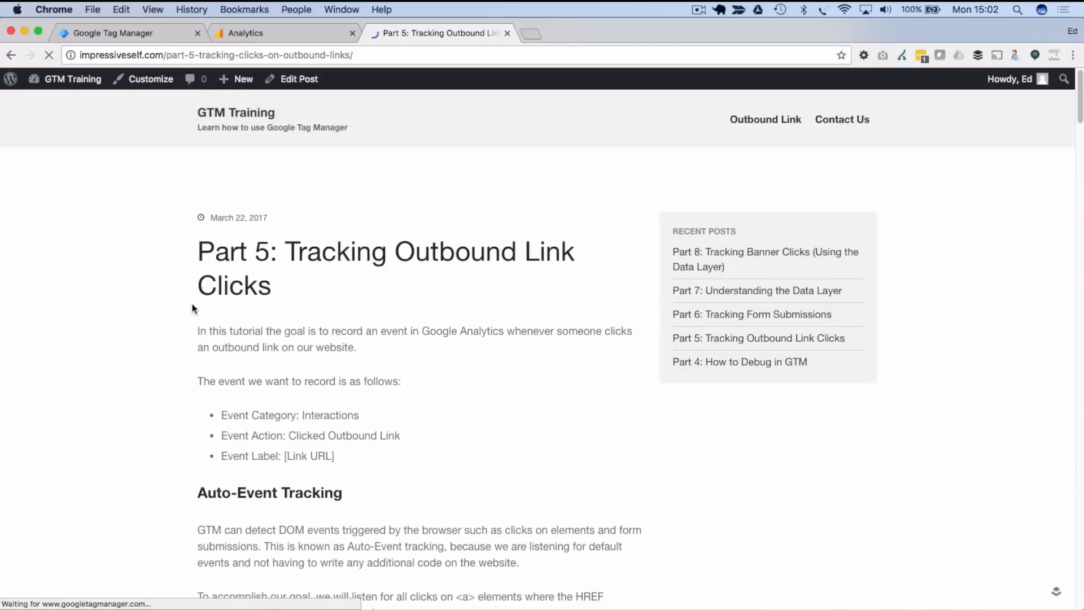
scroll(192, 307, down, 20)
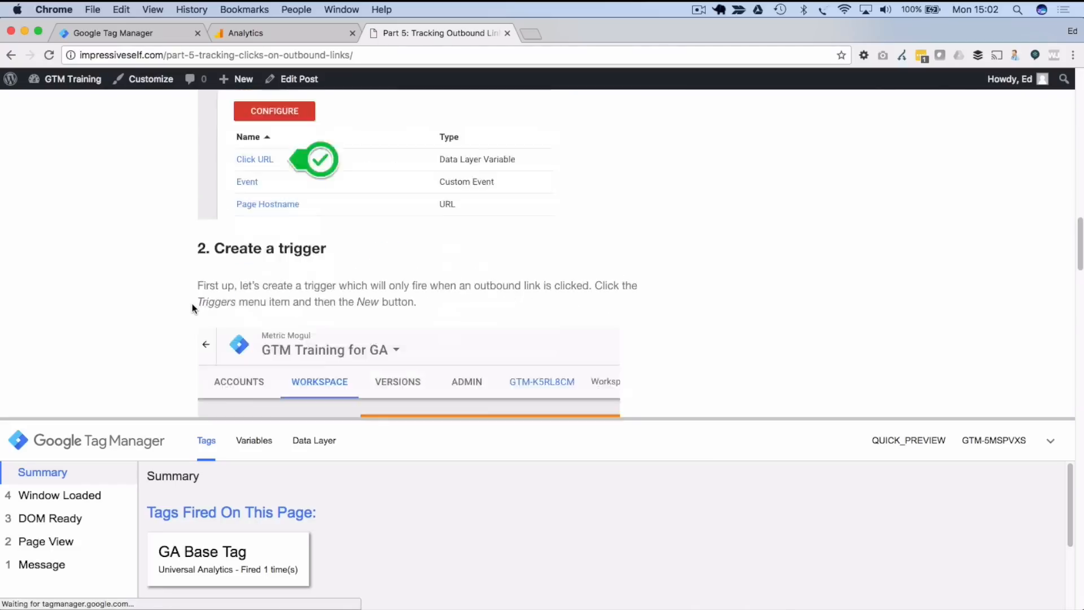
scroll(192, 305, down, 10)
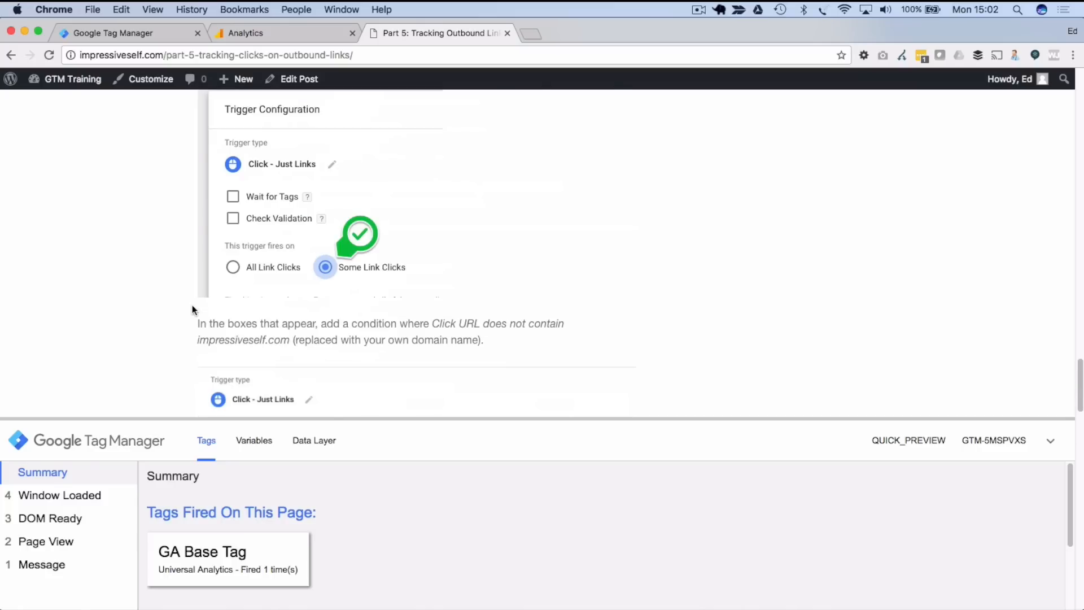
scroll(192, 309, down, 5)
scroll(192, 307, down, 15)
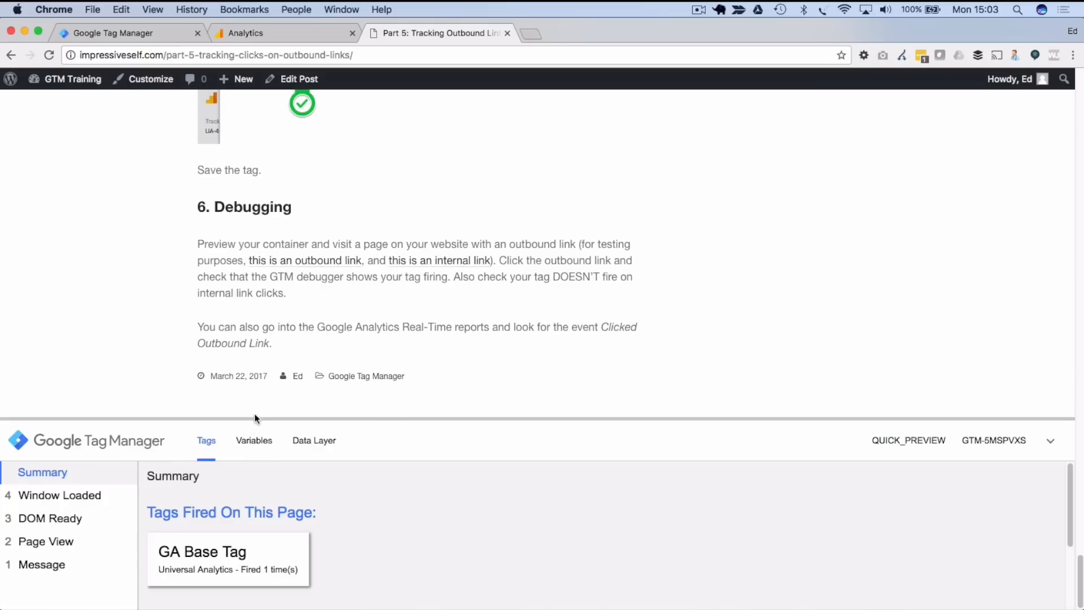
- Enlarge the debug panel and view the not-yet-fired GA Outbound Link Clicked Event tag's details
drag(255, 418, 252, 323)
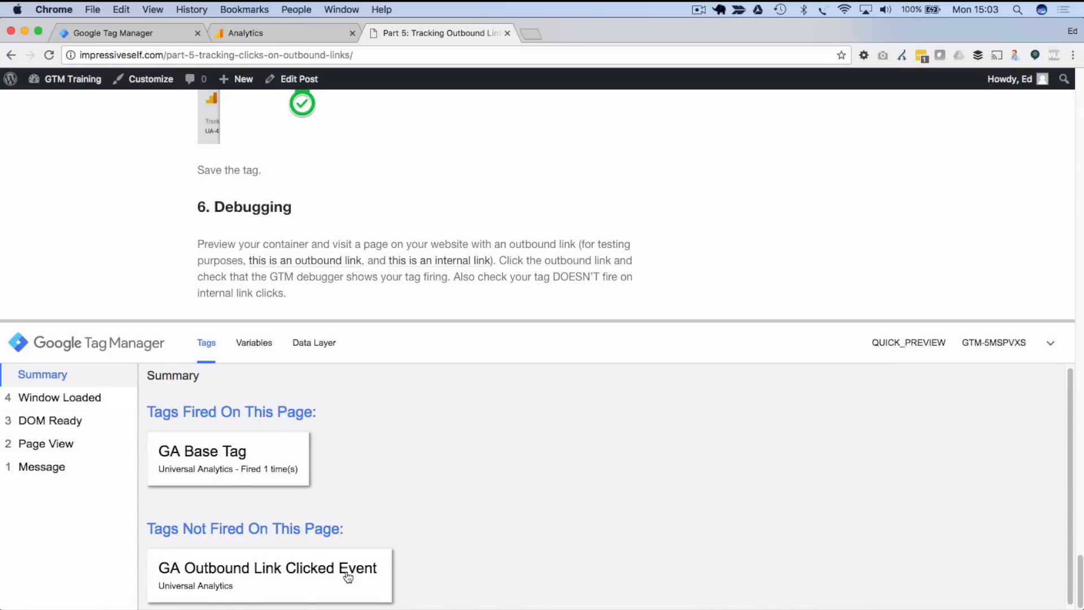
scroll(504, 479, down, 1)
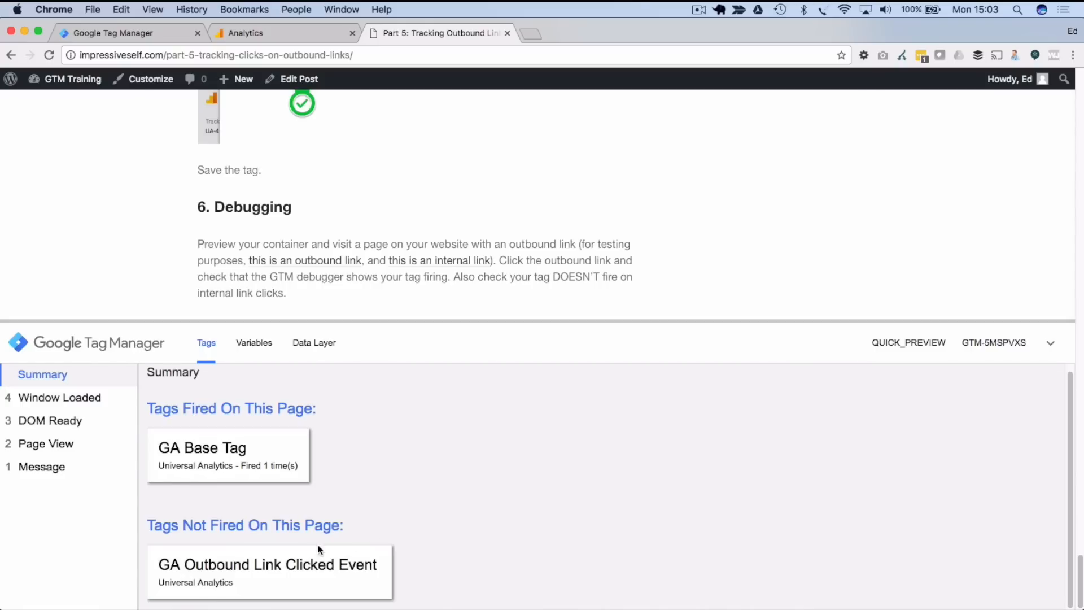
click(223, 579)
scroll(418, 502, down, 4)
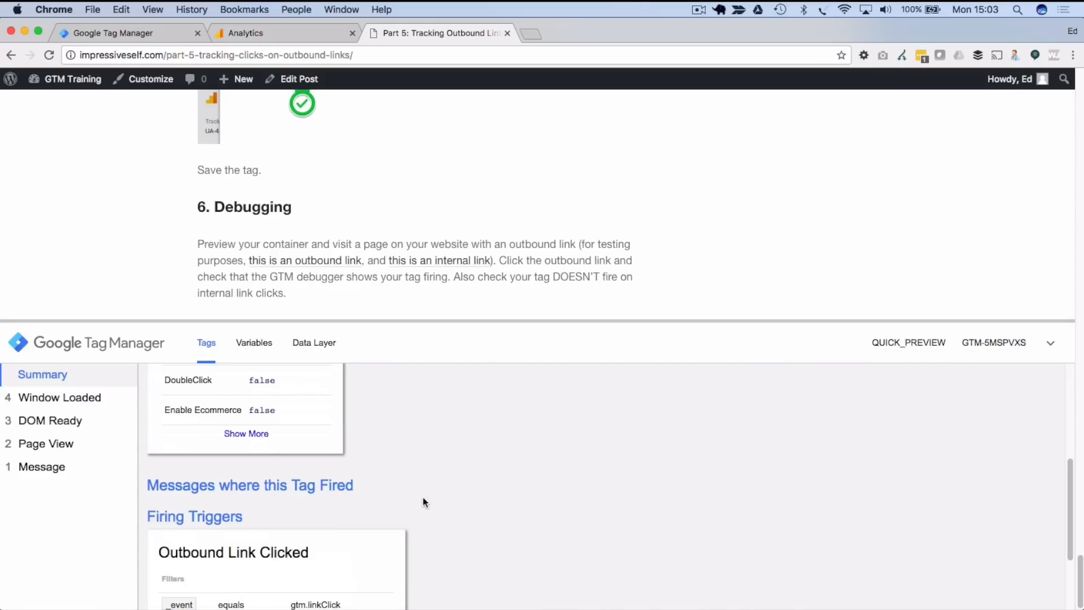
scroll(421, 494, down, 3)
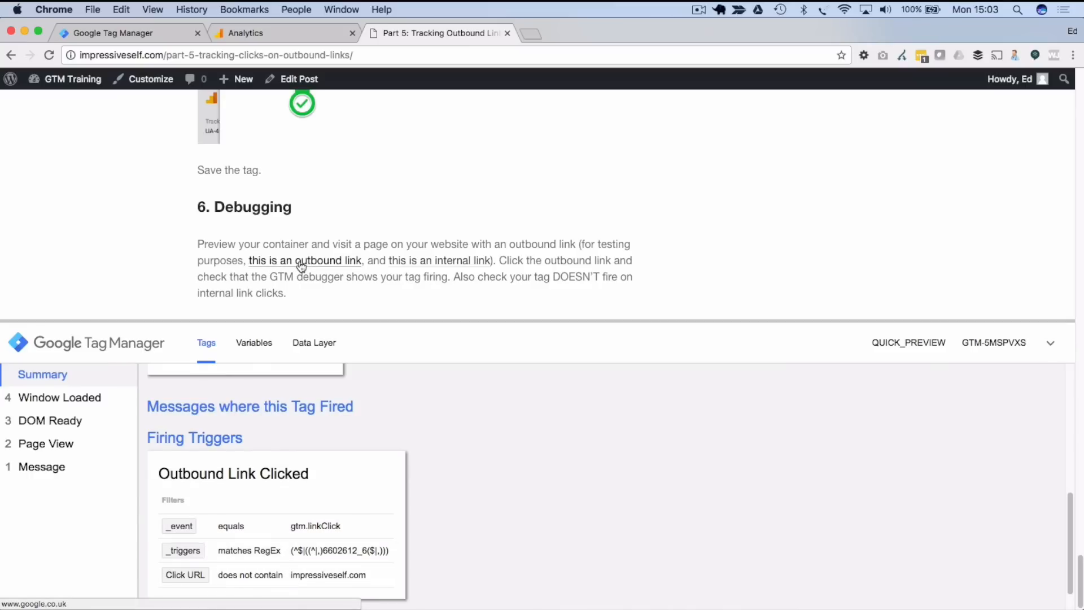
- Follow the post's outbound test link, then return to the Part 5 post with the debugger
click(325, 264)
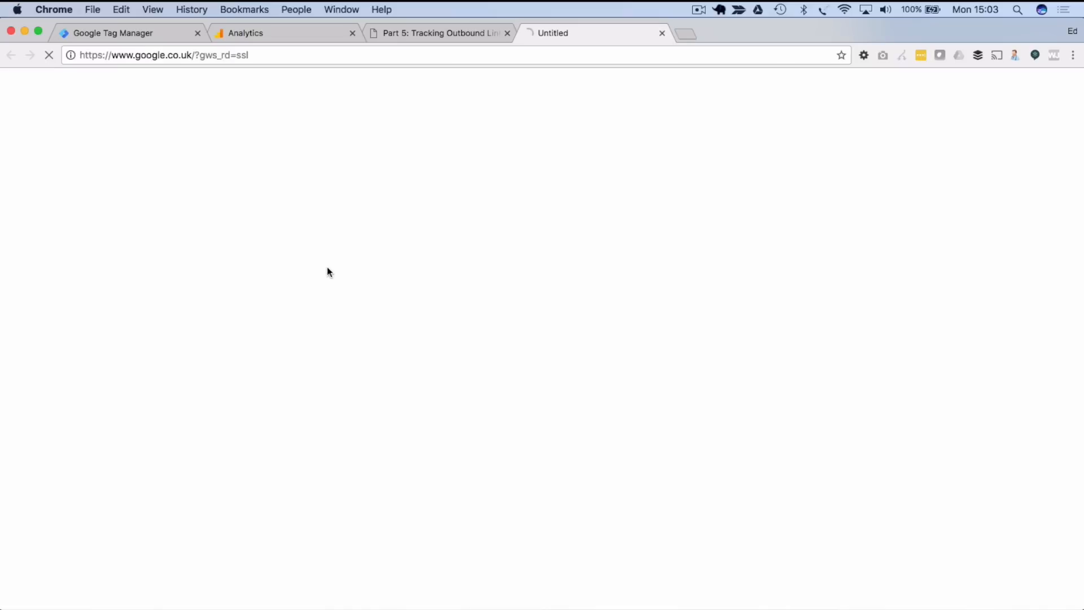
click(410, 32)
scroll(390, 411, up, 10)
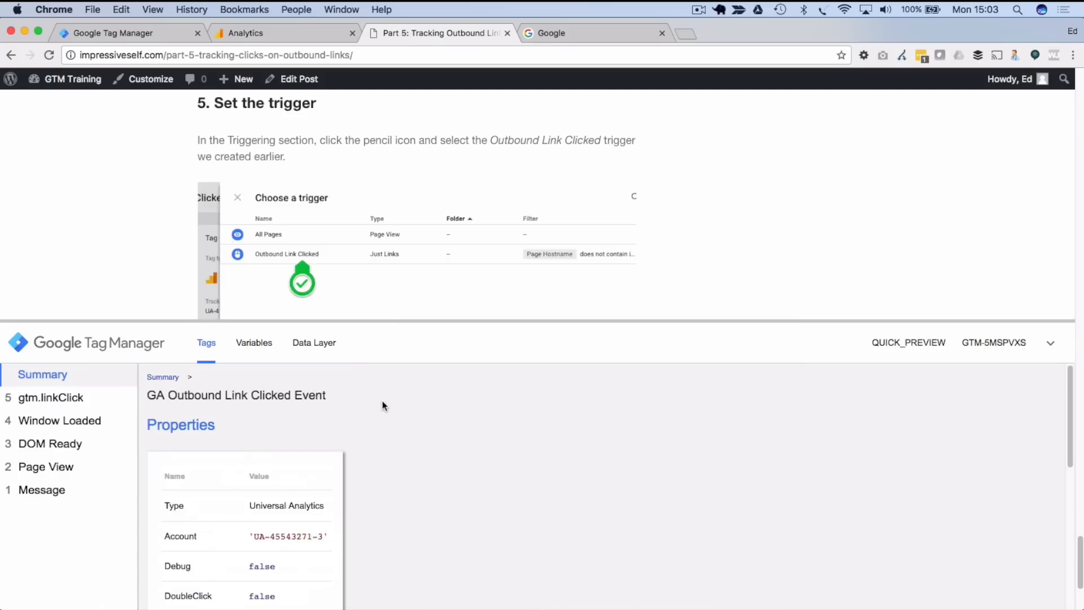
scroll(380, 405, down, 5)
scroll(132, 239, up, 5)
scroll(248, 438, up, 10)
scroll(145, 228, down, 3)
scroll(143, 224, down, 20)
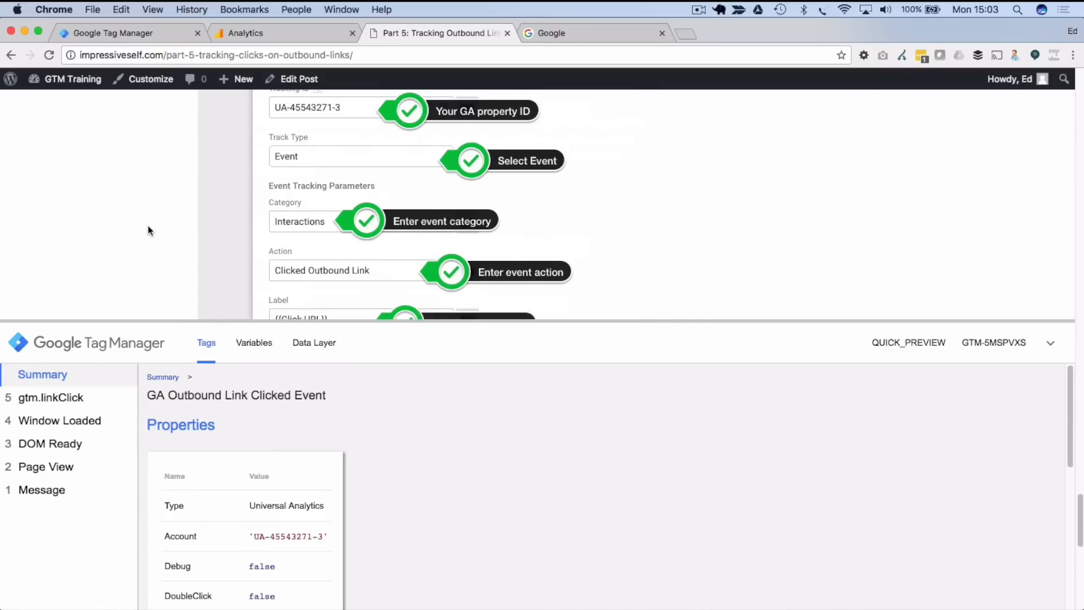
scroll(149, 225, down, 5)
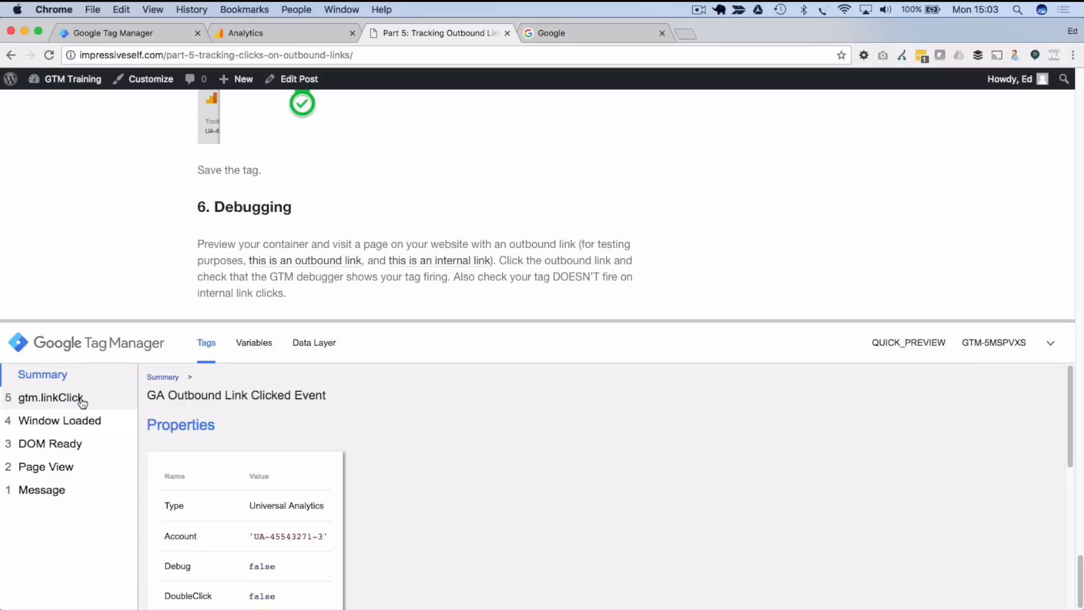
- Inspect the gtm.linkClick event's fired tags, summary and variable values in the debugger
click(49, 402)
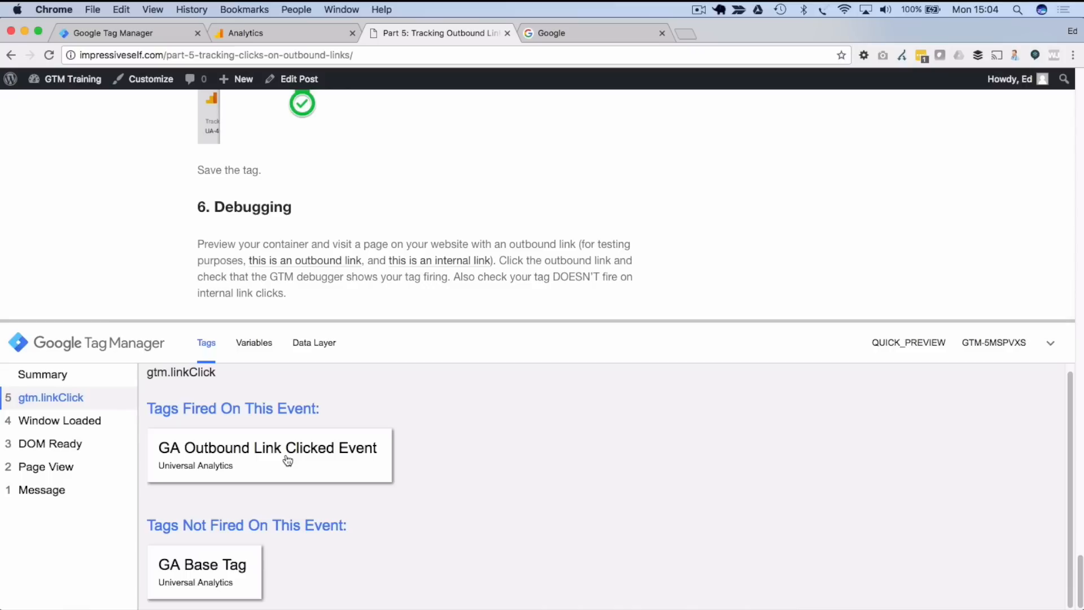
click(69, 373)
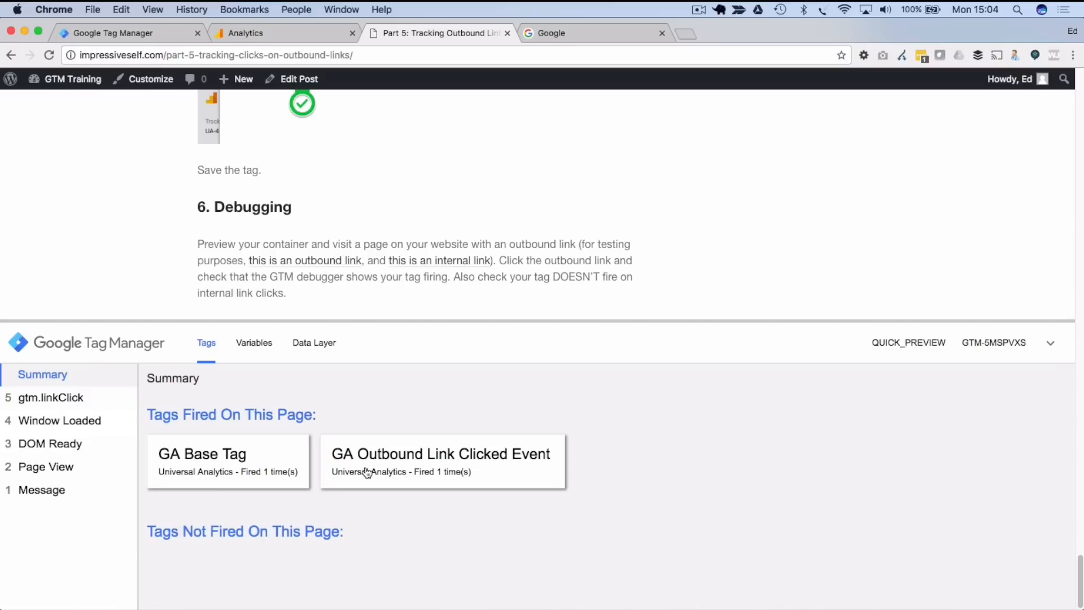
click(254, 343)
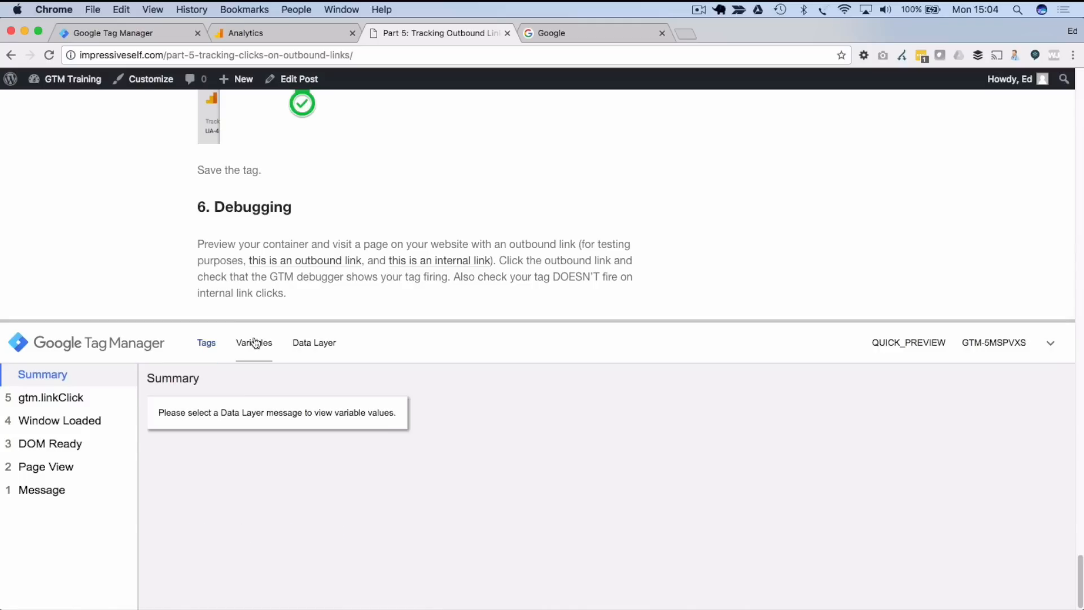
- Check the Click URL value captured for the gtm.linkClick event
click(55, 399)
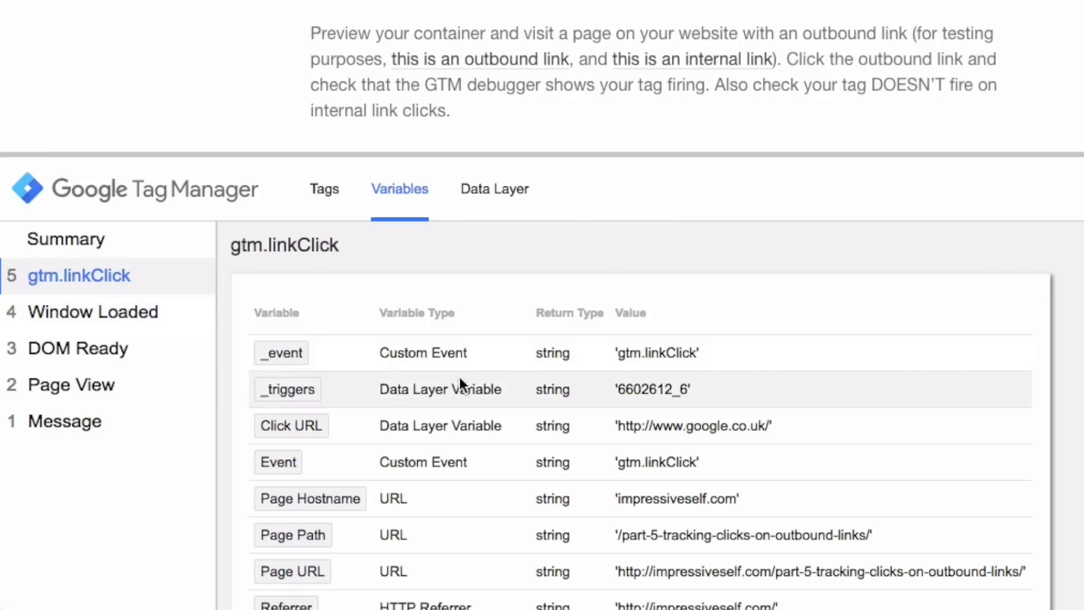
scroll(465, 376, down, 1)
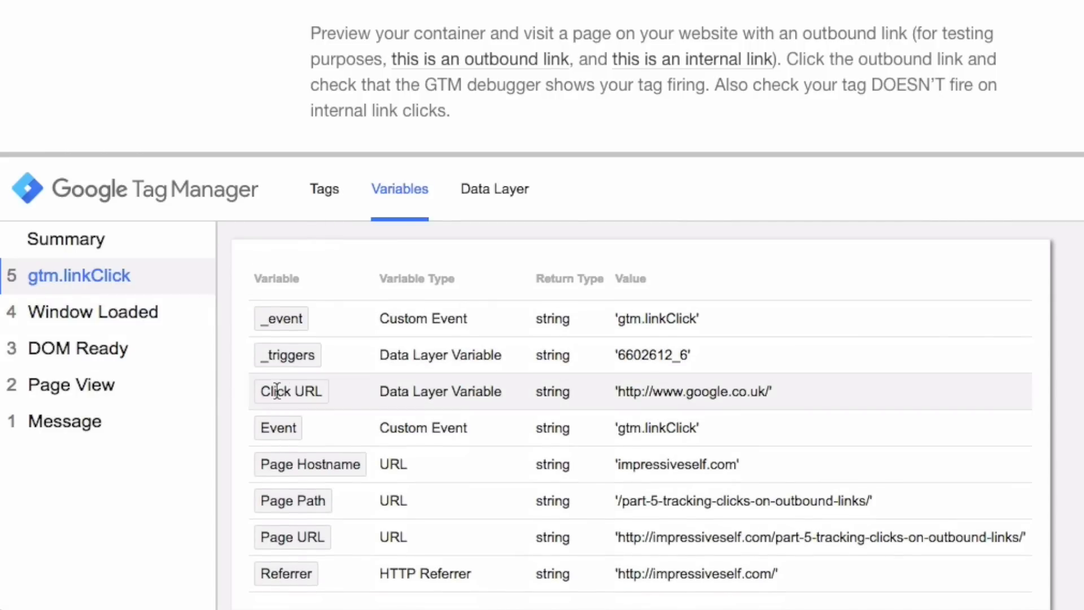
drag(624, 400, 764, 395)
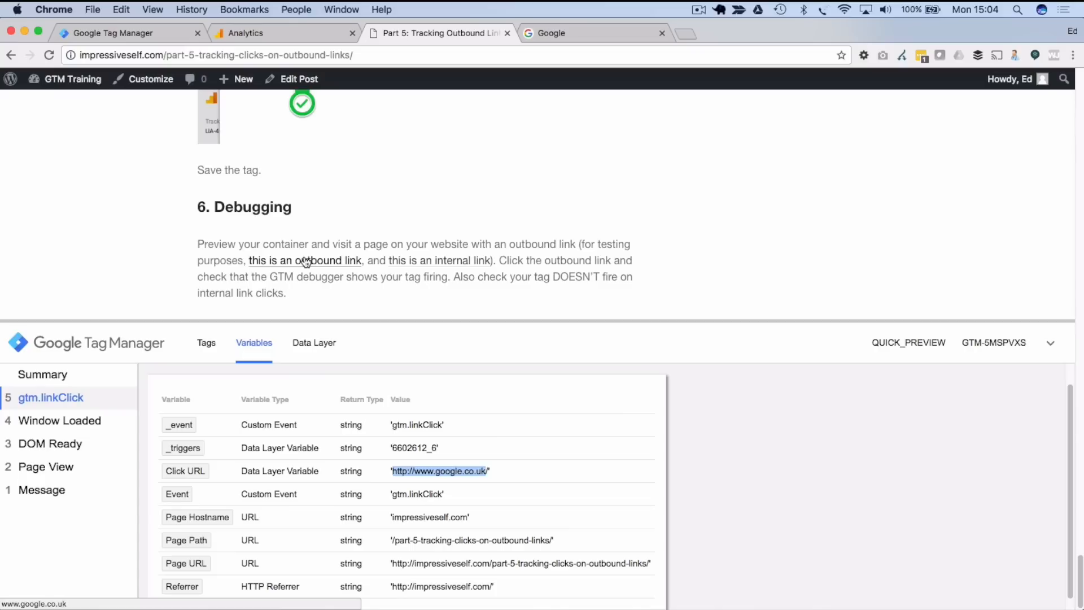
scroll(350, 496, down, 1)
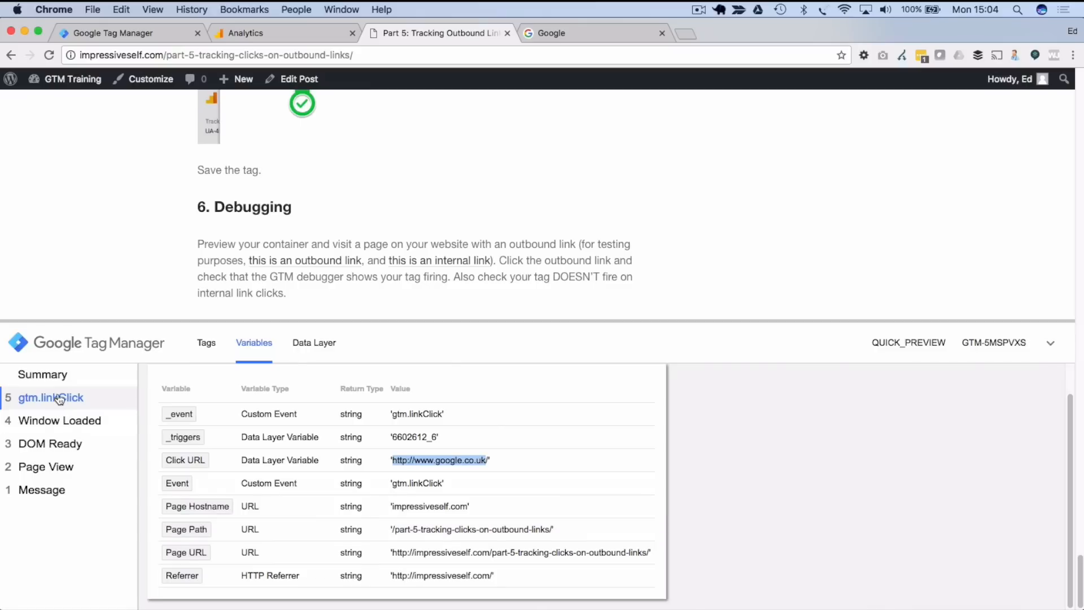
click(215, 342)
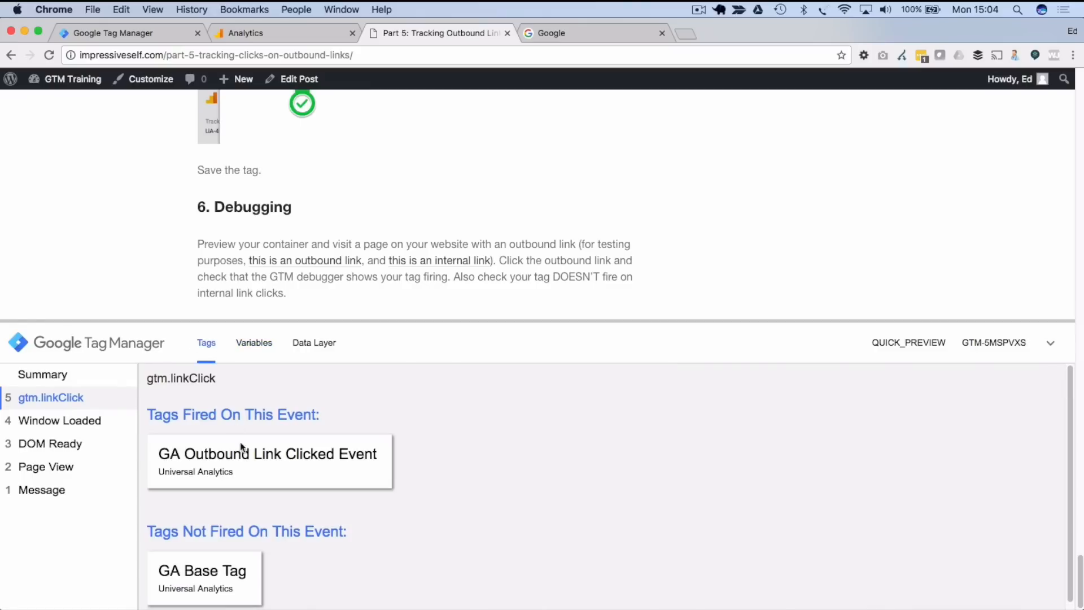
click(263, 463)
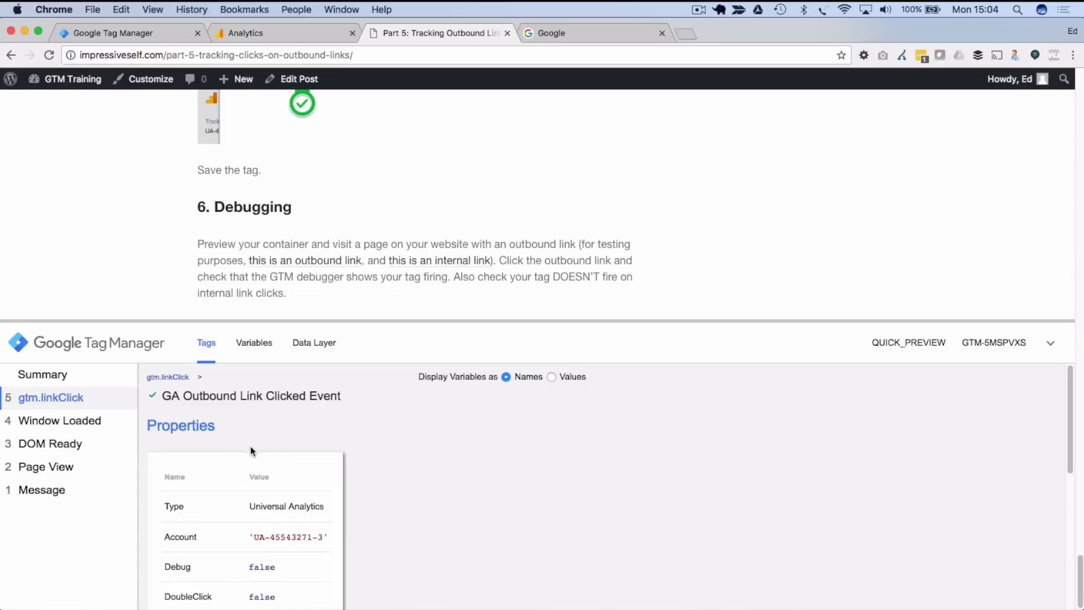
scroll(311, 448, down, 5)
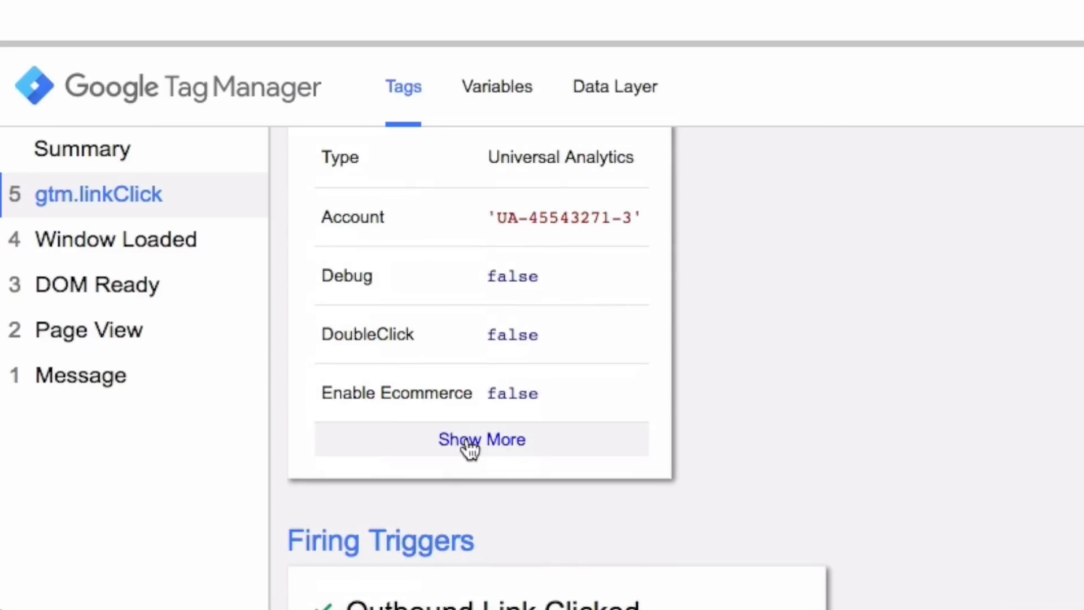
click(464, 444)
scroll(412, 398, down, 4)
scroll(411, 398, up, 4)
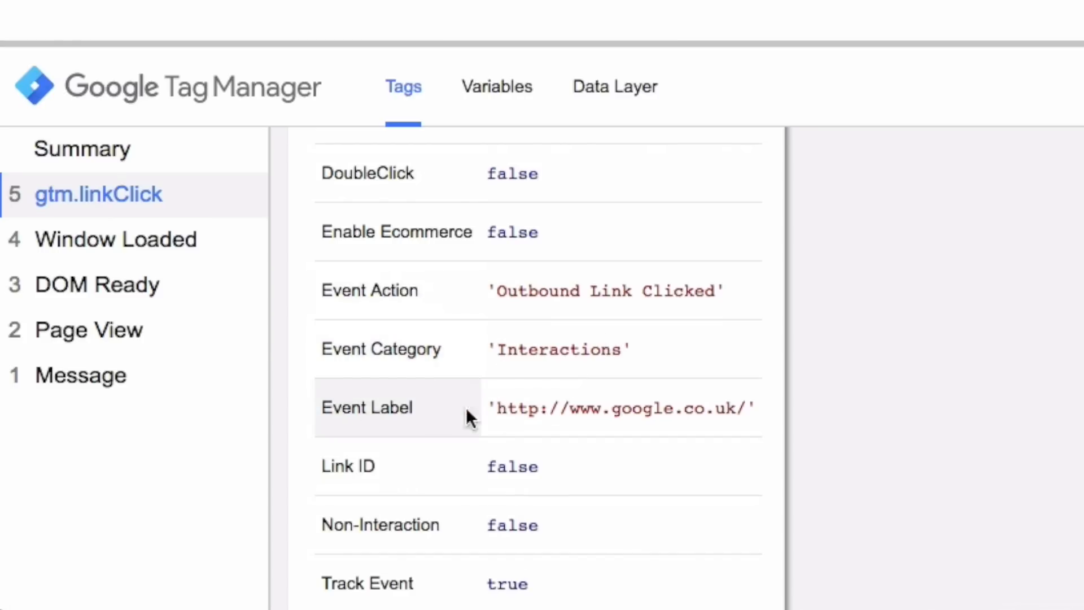
drag(499, 407, 743, 408)
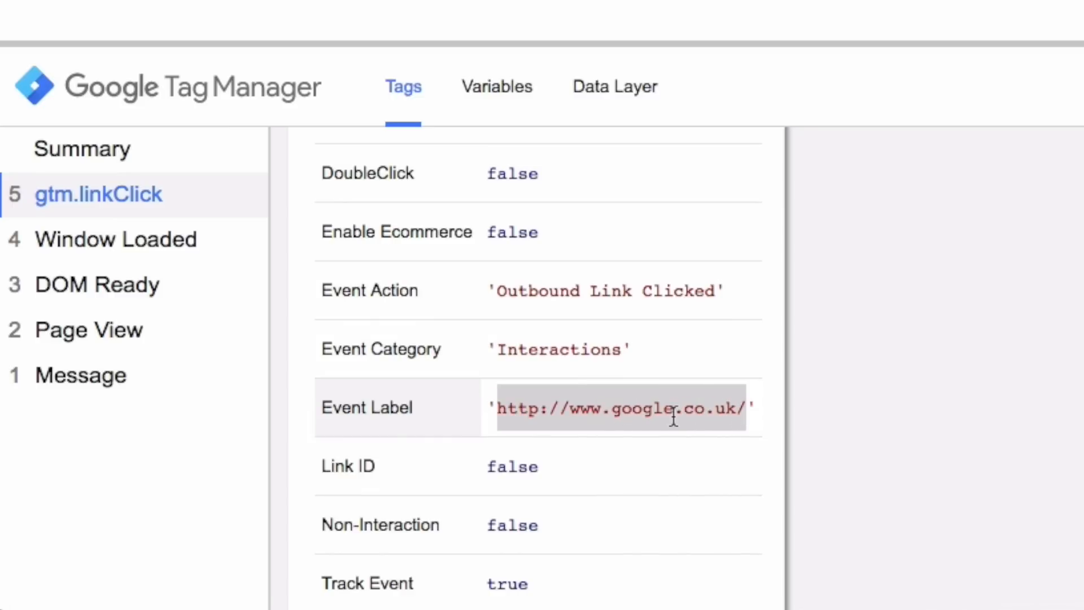
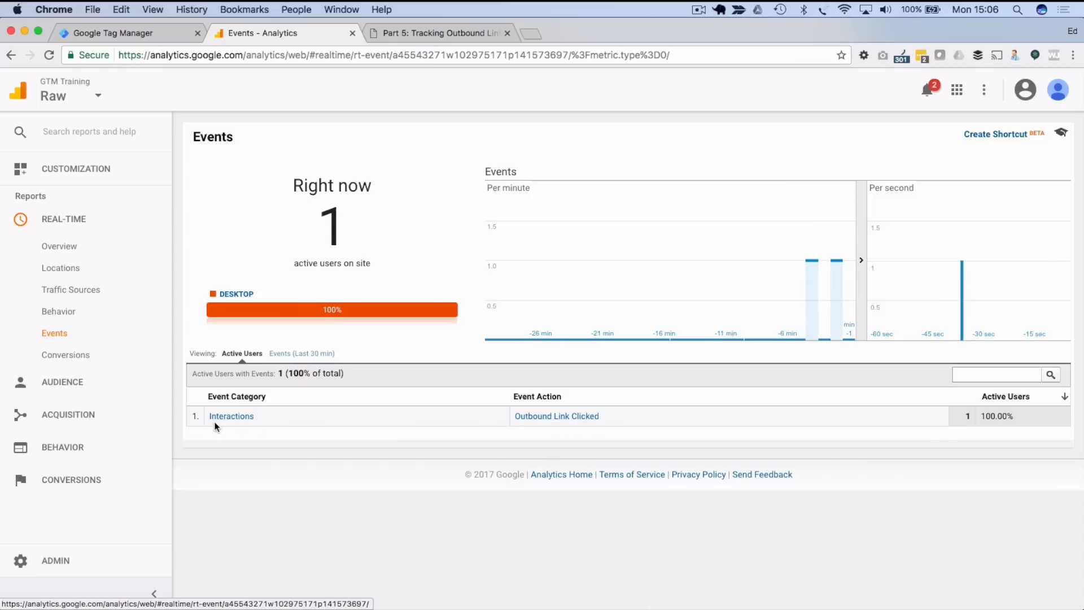
- Follow the test outbound link, then filter real-time Events to Outbound Link Clicked in Interactions
click(438, 34)
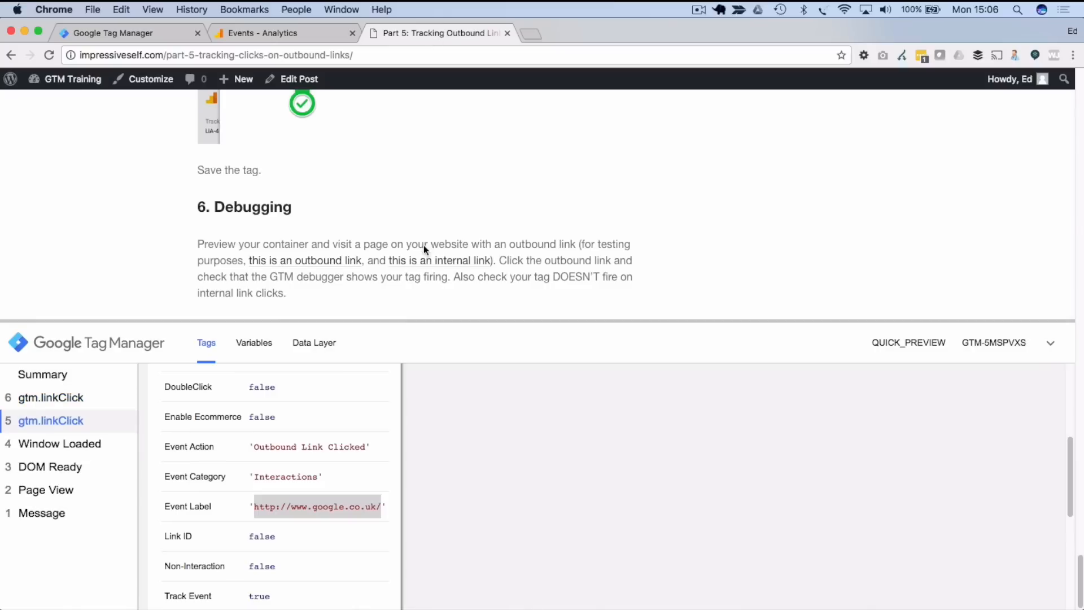
click(293, 263)
click(287, 31)
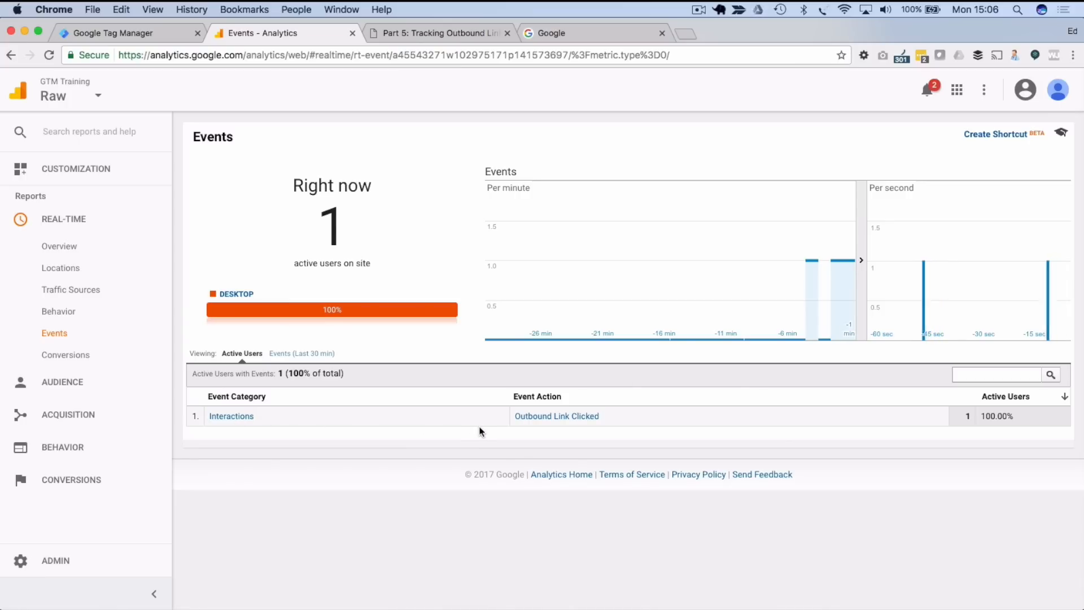
click(552, 415)
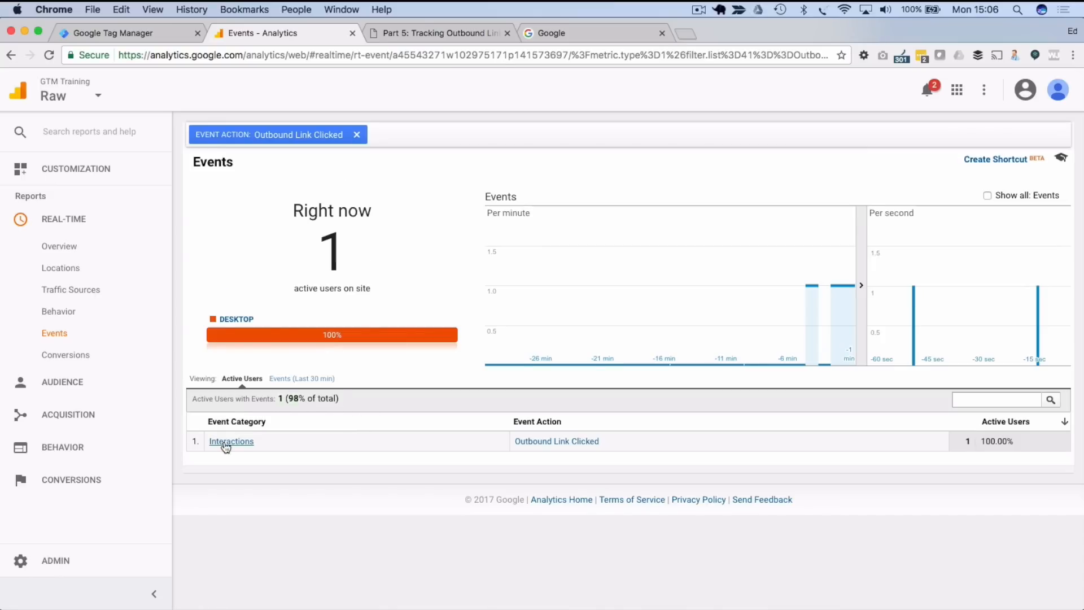
click(226, 443)
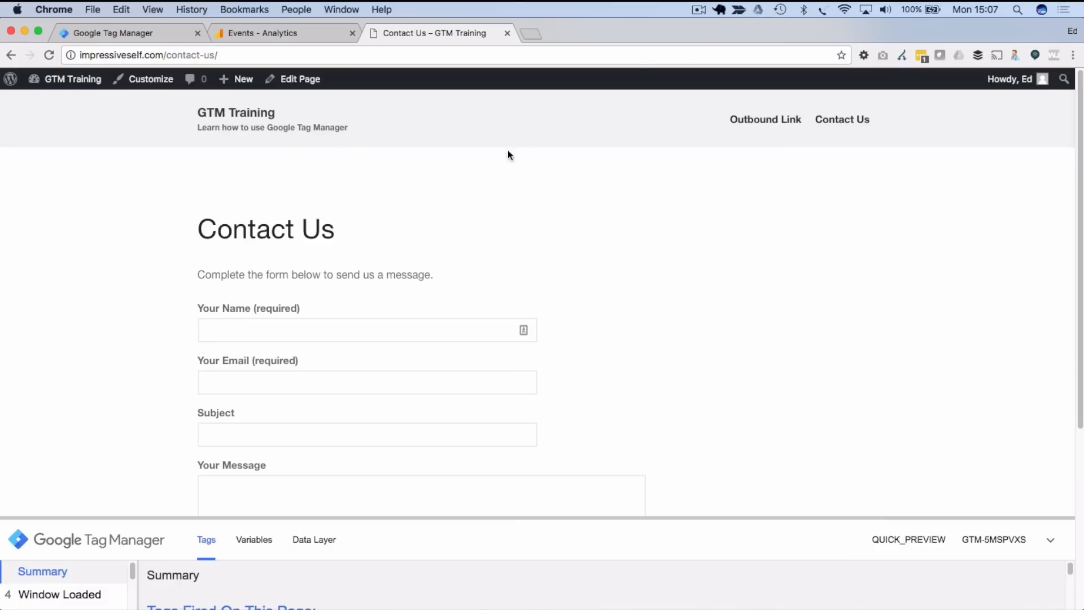
- Scroll through the Contact Us form to its Send button, then return to Tag Manager
scroll(338, 299, down, 1)
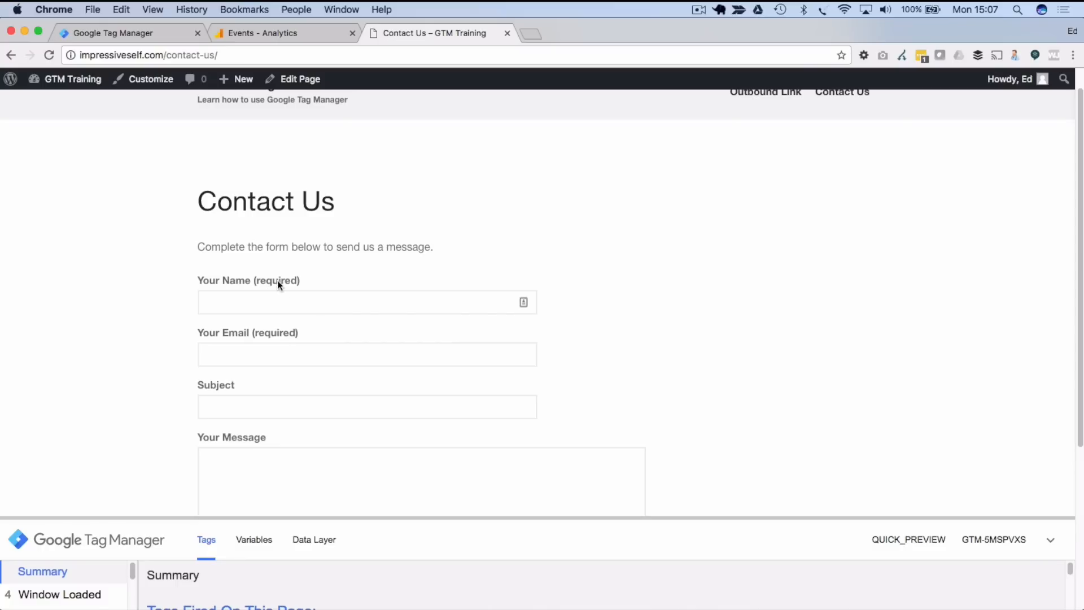
scroll(277, 286, down, 4)
scroll(264, 312, up, 2)
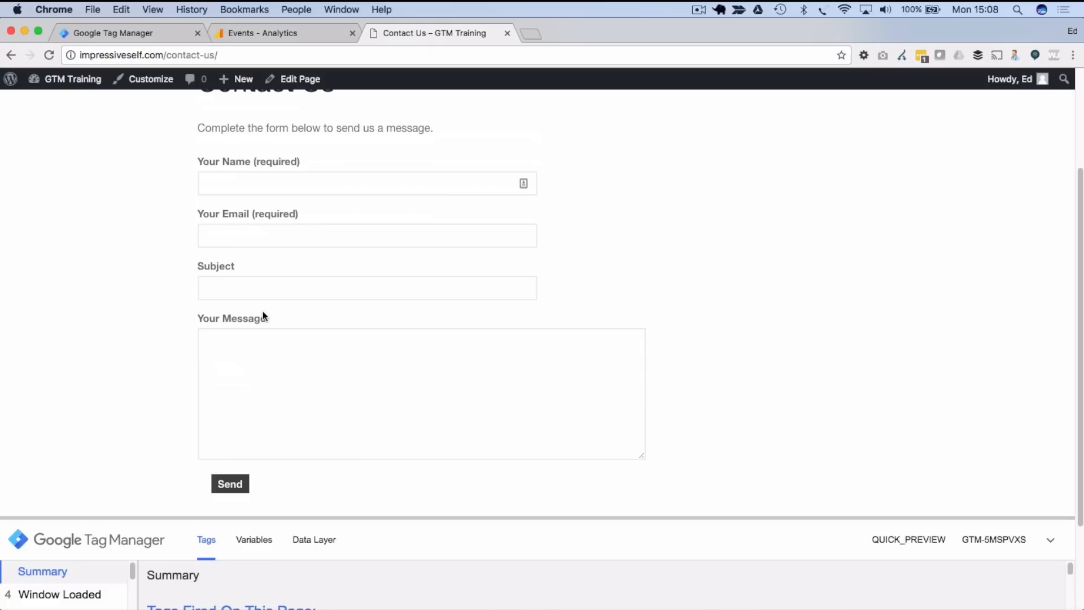
click(122, 36)
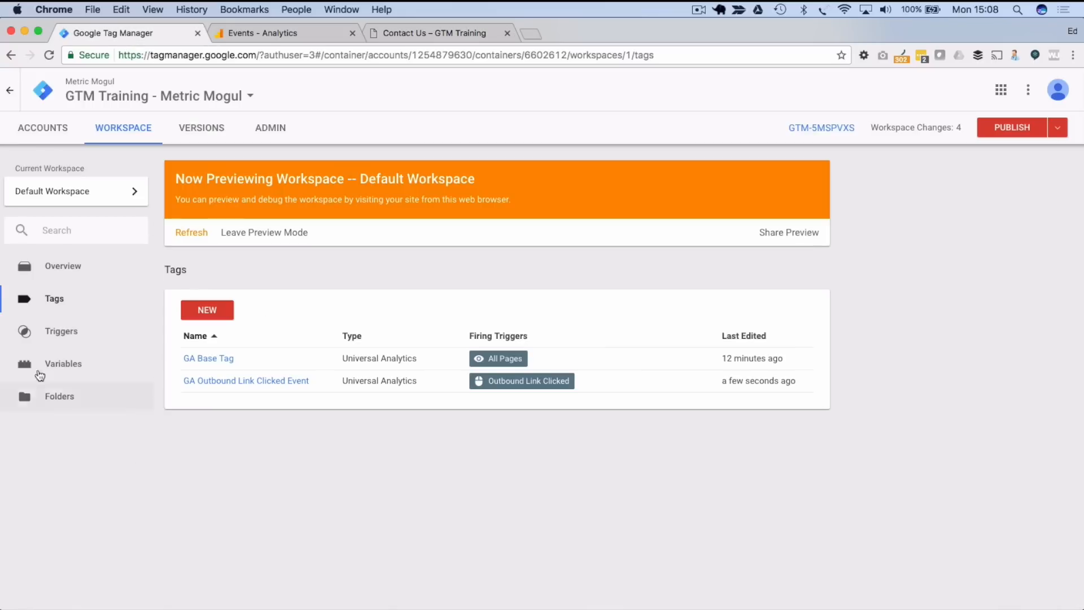
- Enable the built-in Form ID variable under Forms in the Variables configuration
click(62, 365)
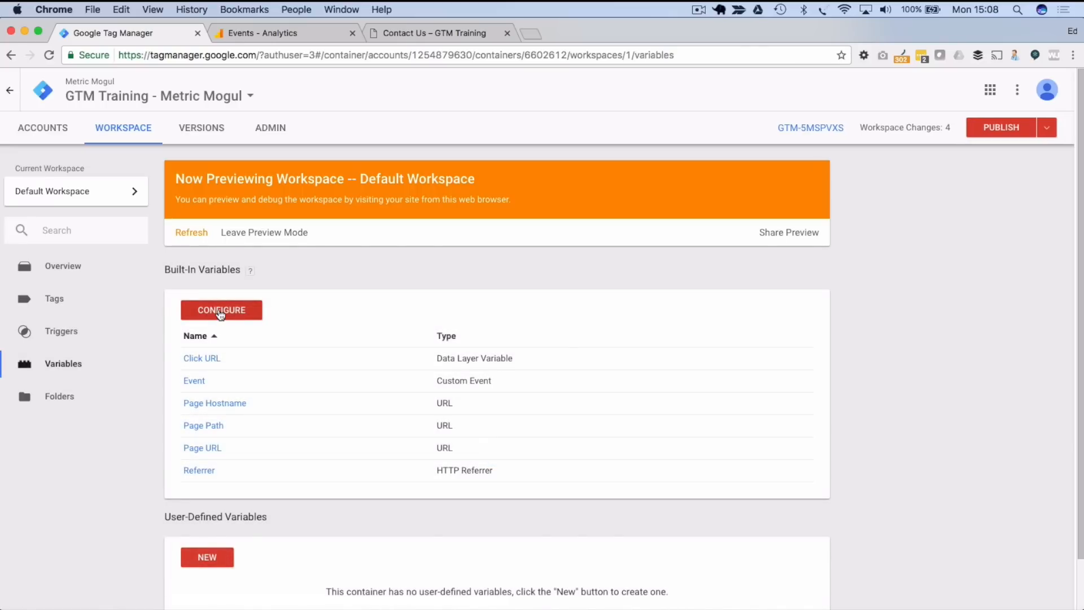
click(220, 312)
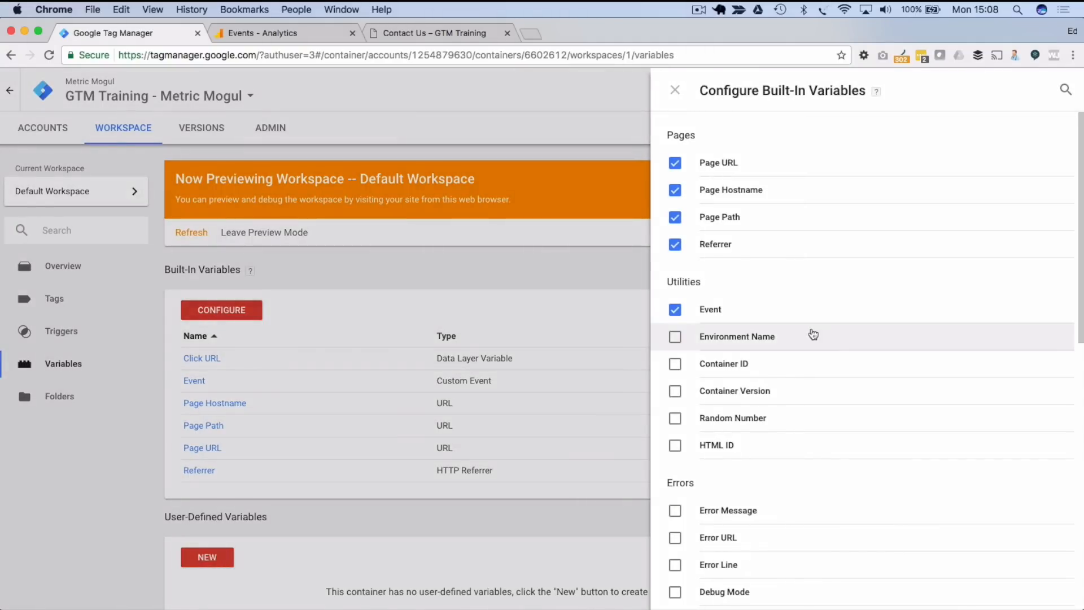
scroll(842, 342, down, 2)
scroll(843, 341, down, 10)
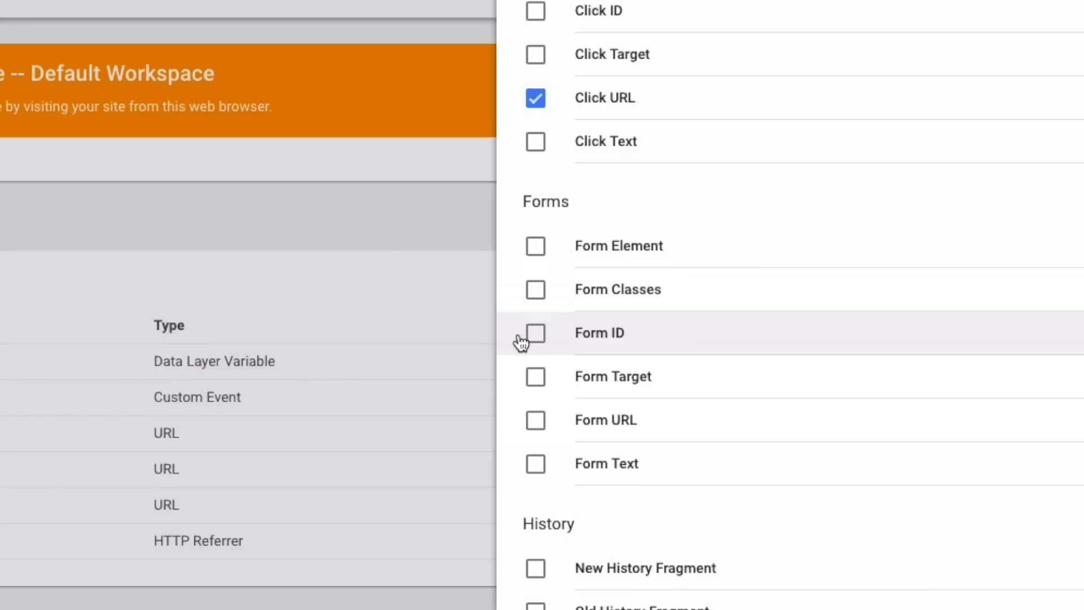
click(534, 334)
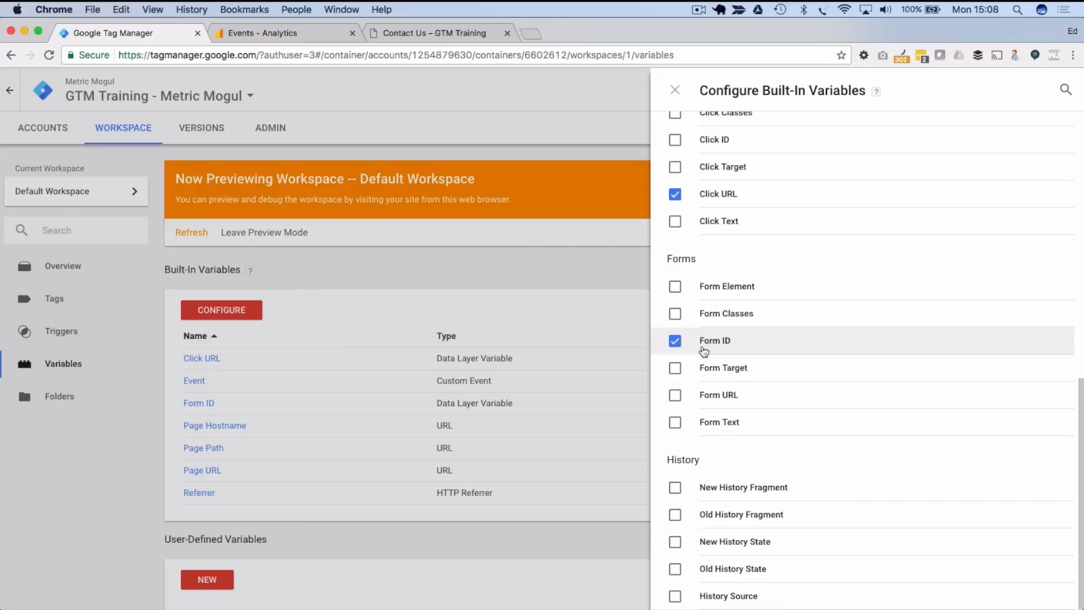
click(674, 91)
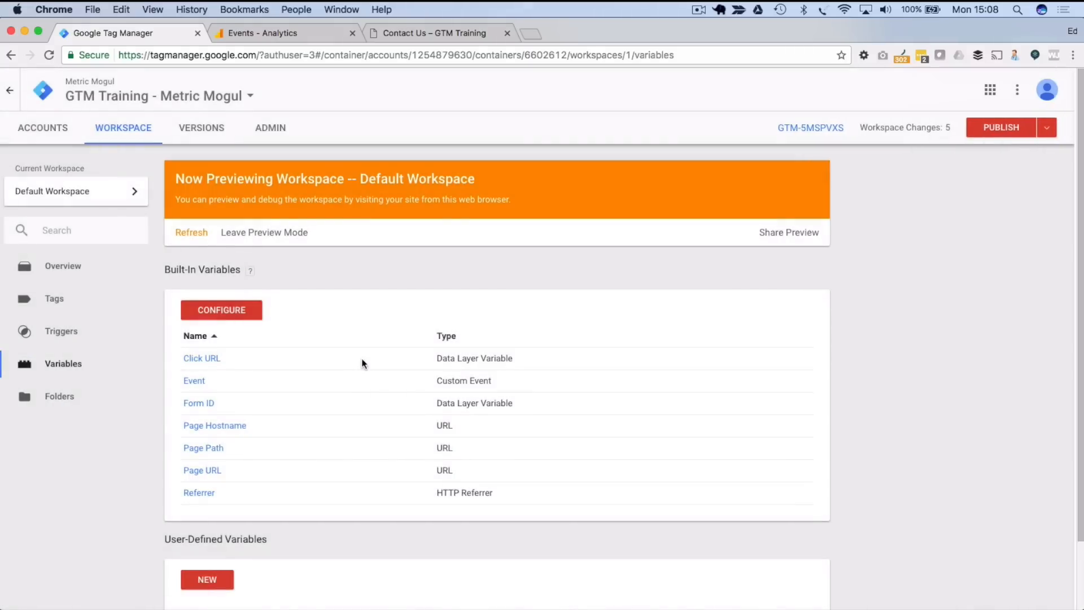
click(68, 340)
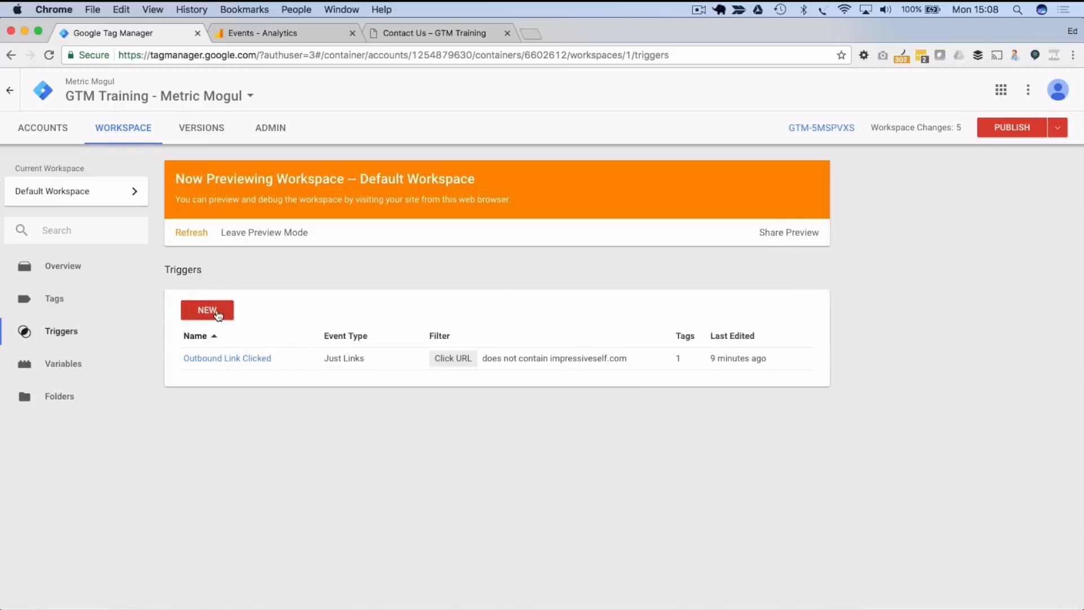
- Create a new trigger named 'Form Submitted' with the Form Submission type
click(218, 312)
click(295, 91)
text(Form Submitted)
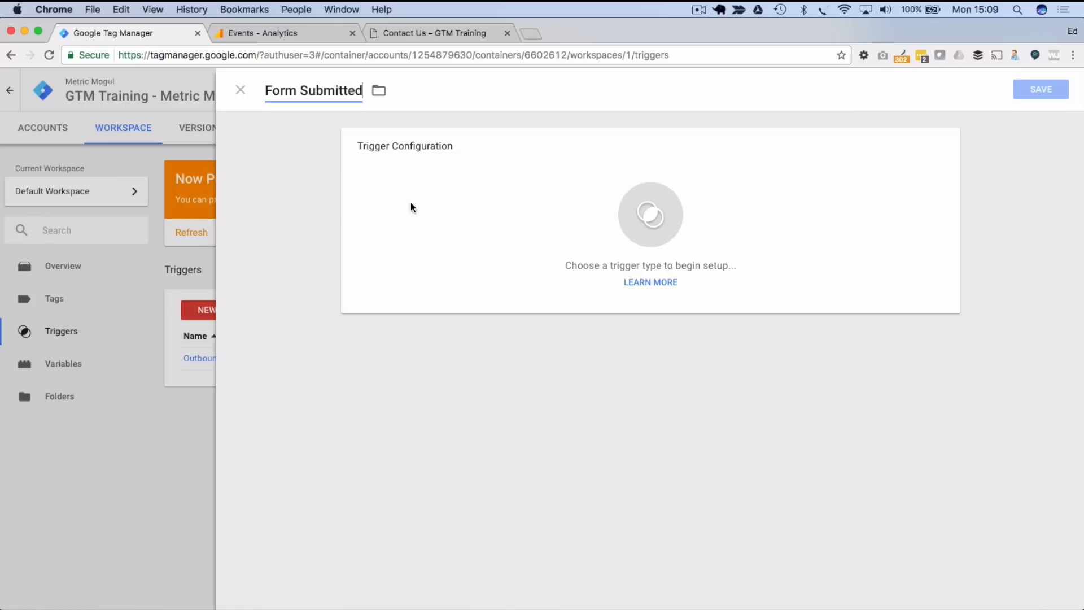
click(616, 226)
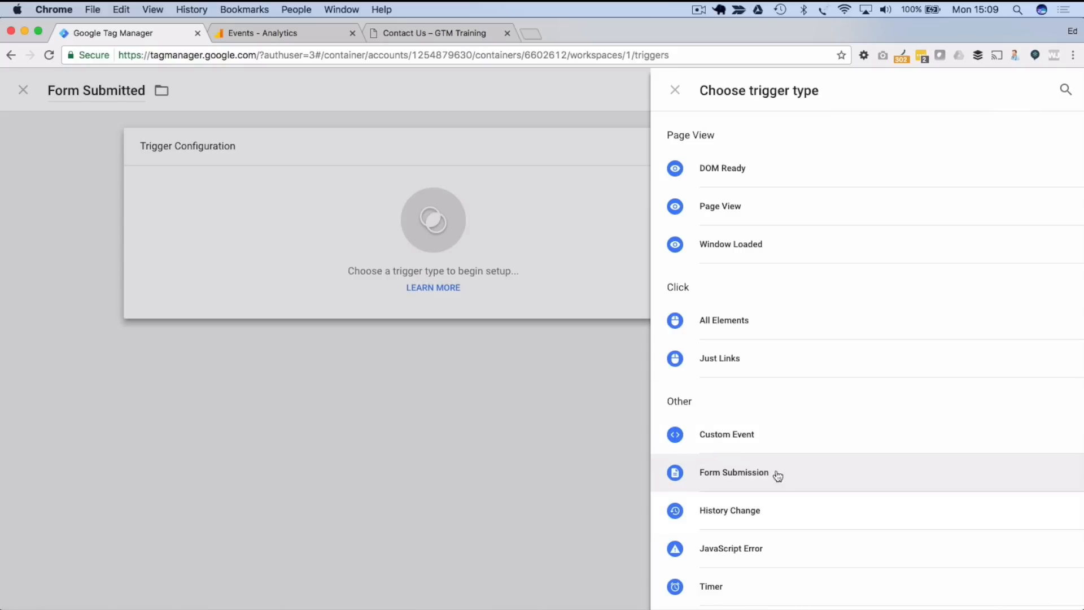
click(725, 477)
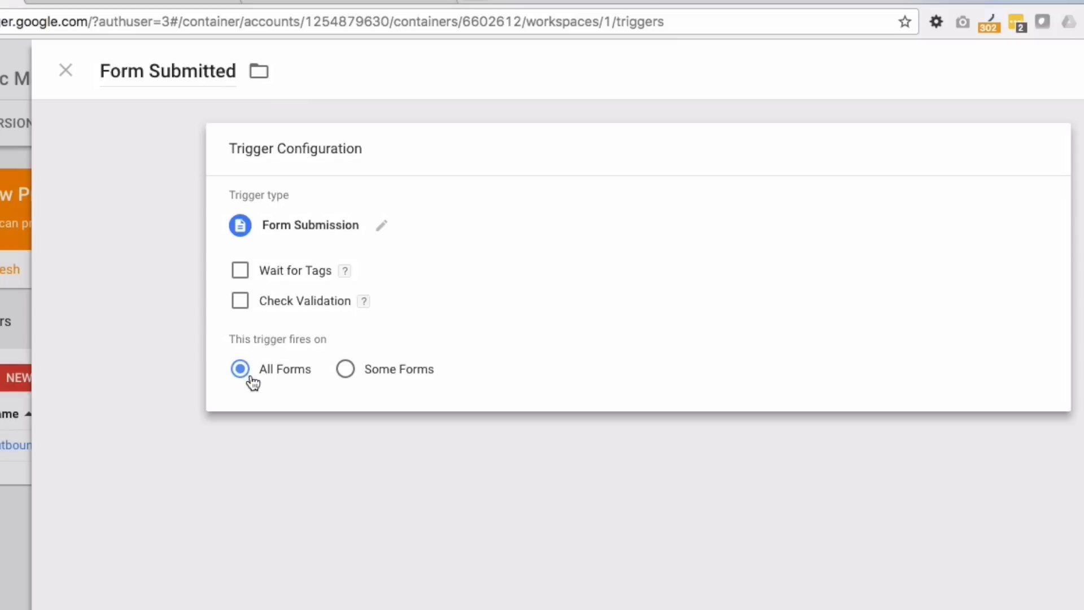
- Try a Some Forms condition Form ID equals 'my great form', then remove it, keeping All Forms
click(345, 369)
click(363, 443)
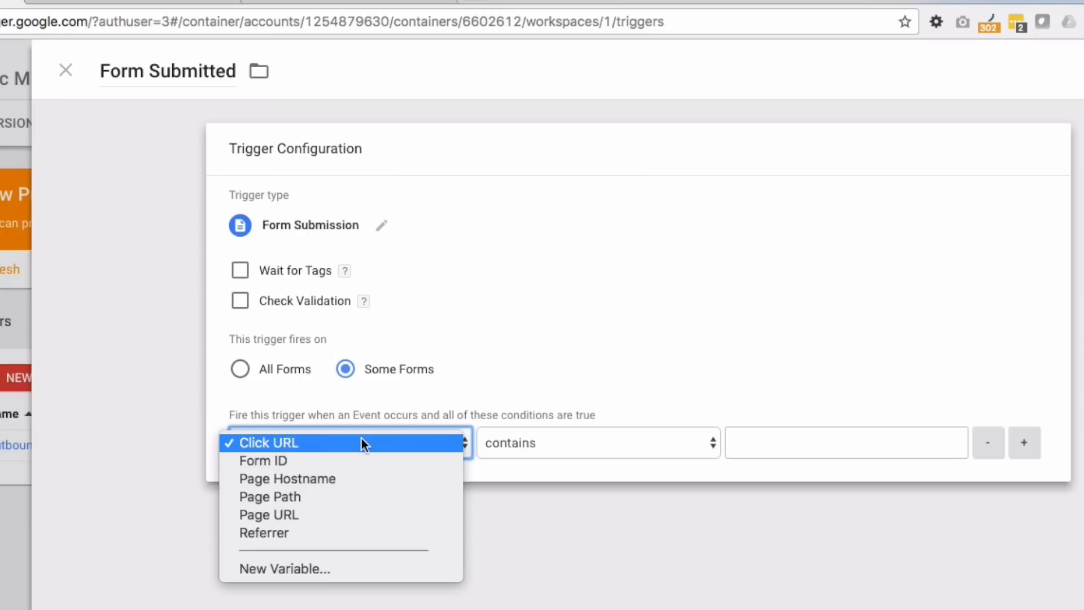
click(289, 458)
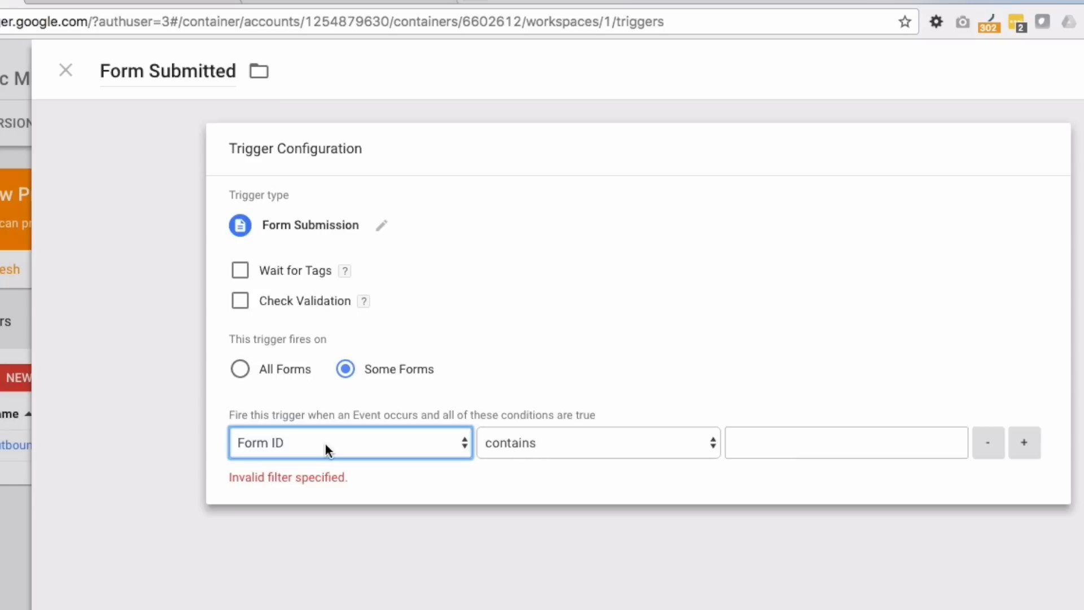
click(658, 449)
click(508, 424)
click(803, 440)
text(my great form)
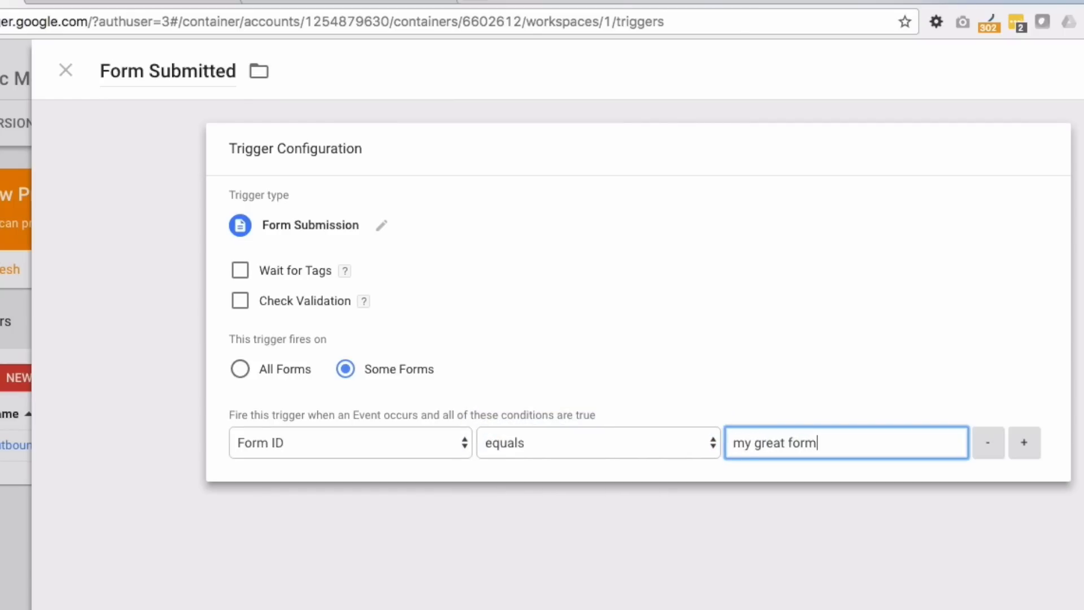
click(989, 446)
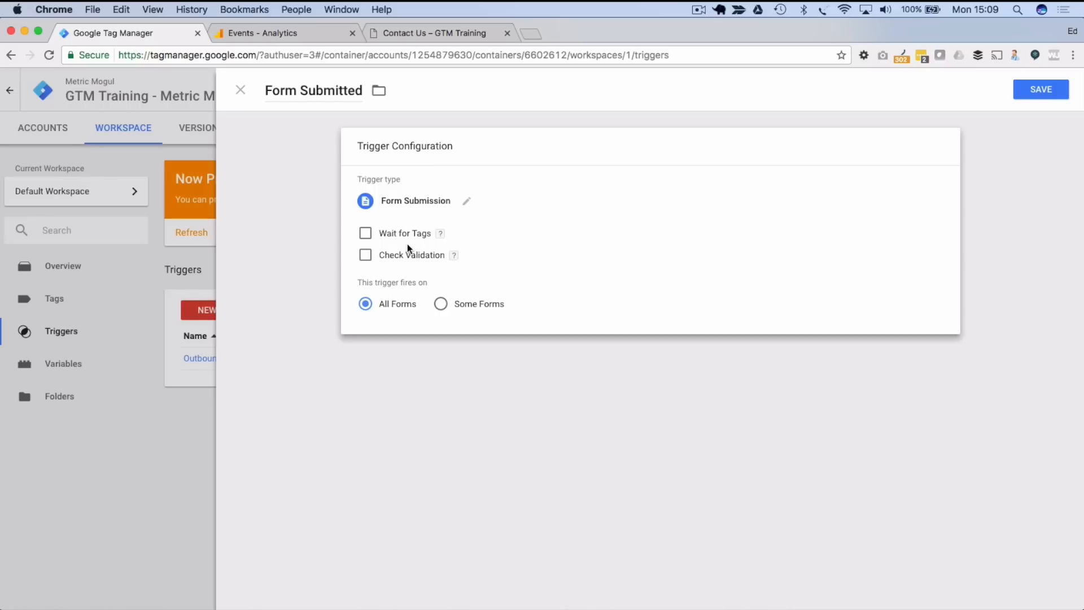
- Toggle Wait for Tags on and back off, then save the Form Submitted trigger
click(365, 234)
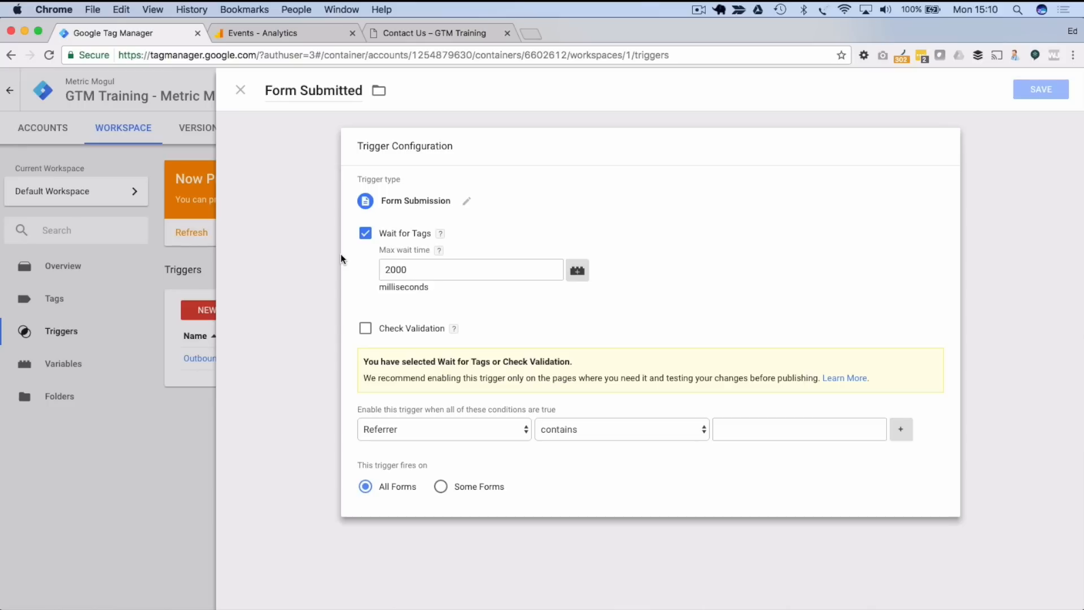
click(358, 235)
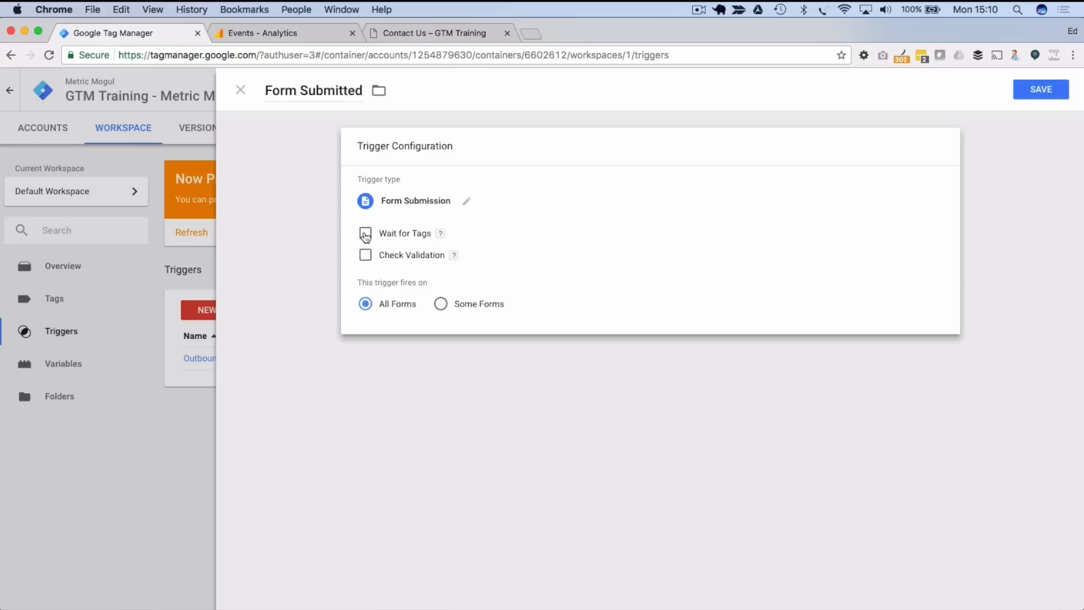
click(1035, 95)
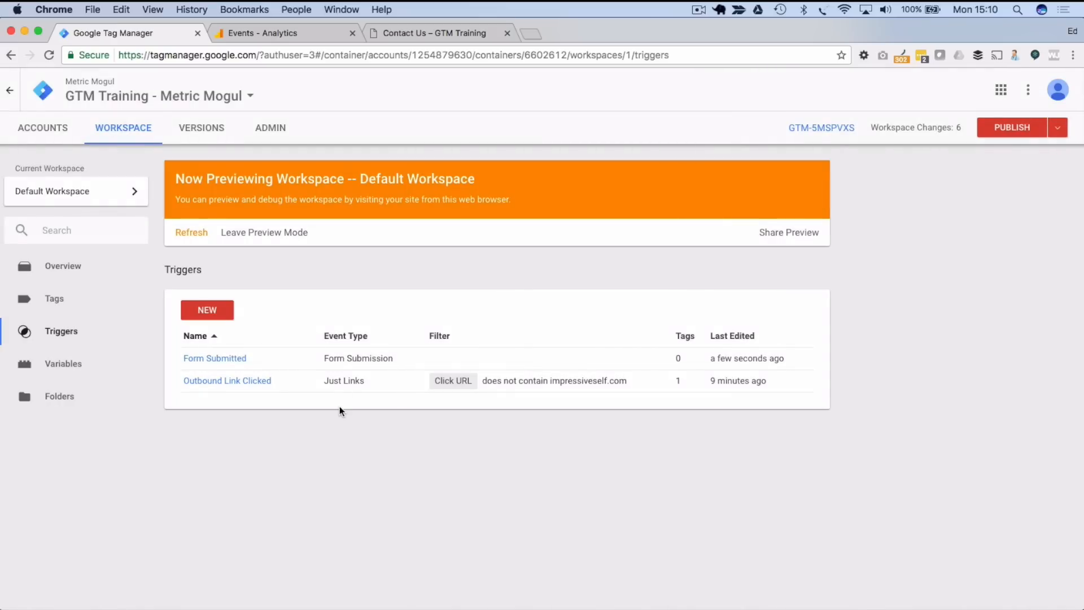
click(77, 299)
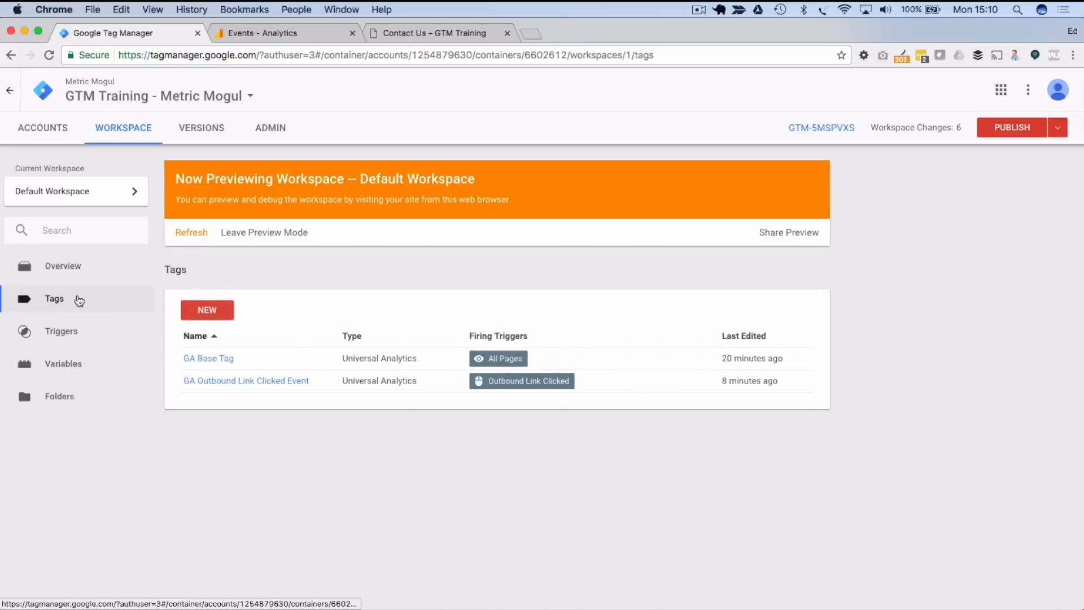
- Create a new tag titled 'GA Form Submitted Event'
click(207, 310)
click(314, 86)
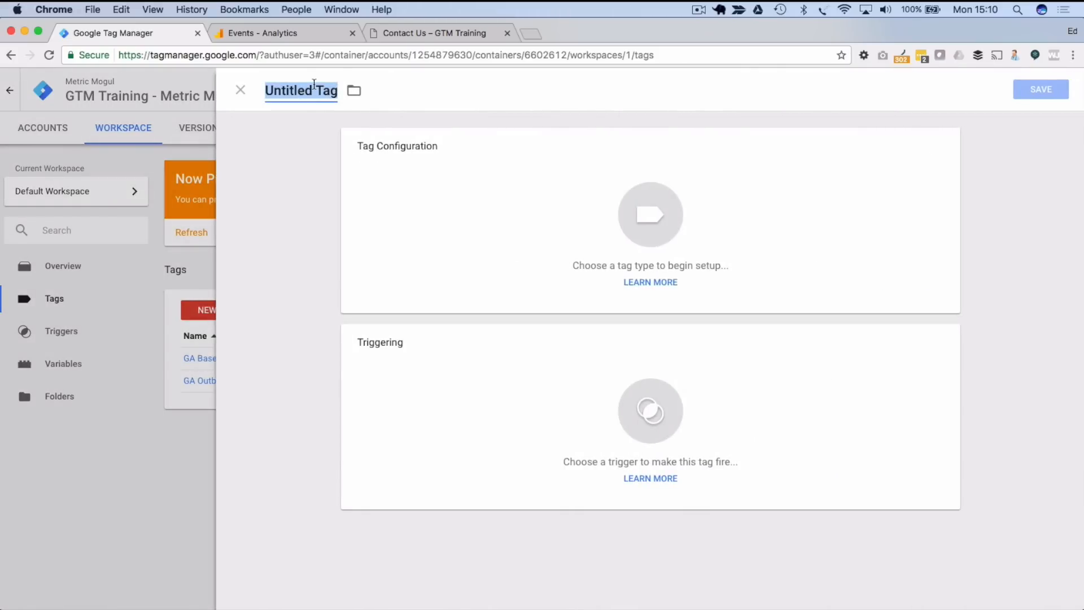
text(GA)
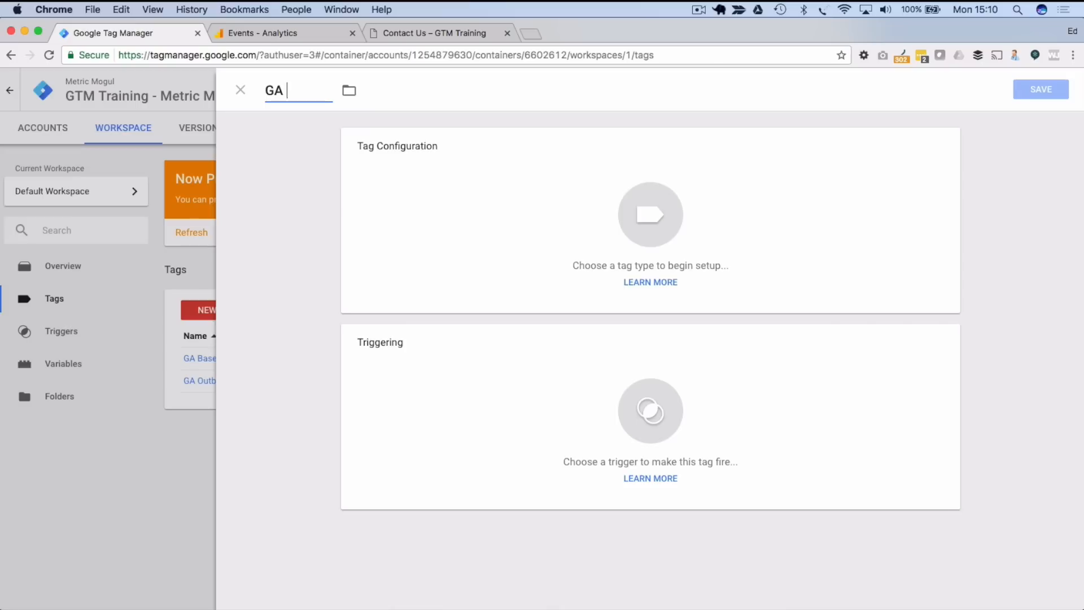
text(Form Submitted Event)
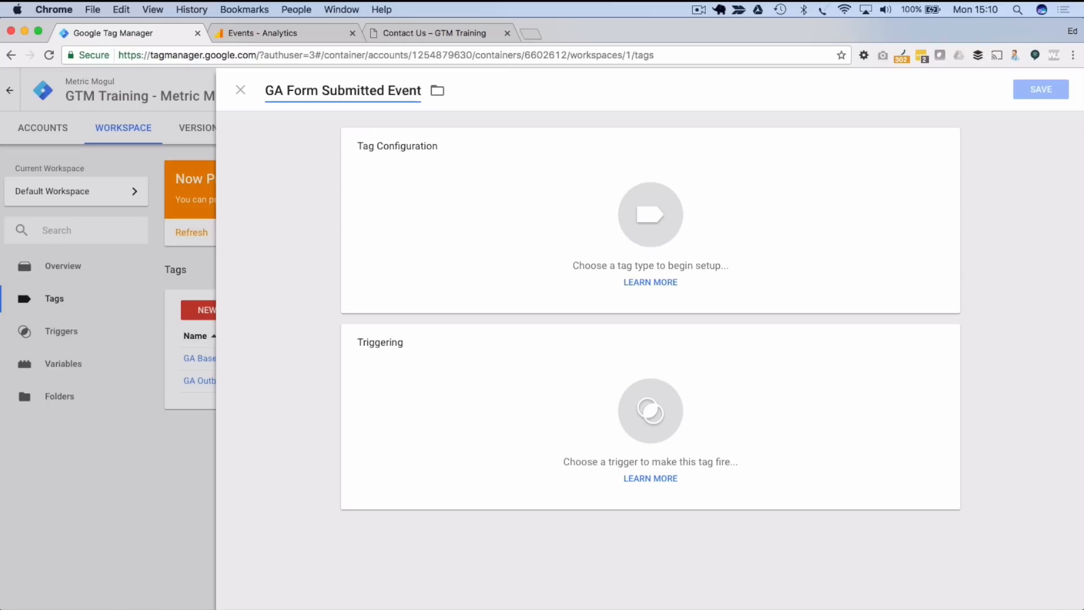
- Set the tag type to Universal Analytics and prepare to fill in its Tracking ID
click(565, 202)
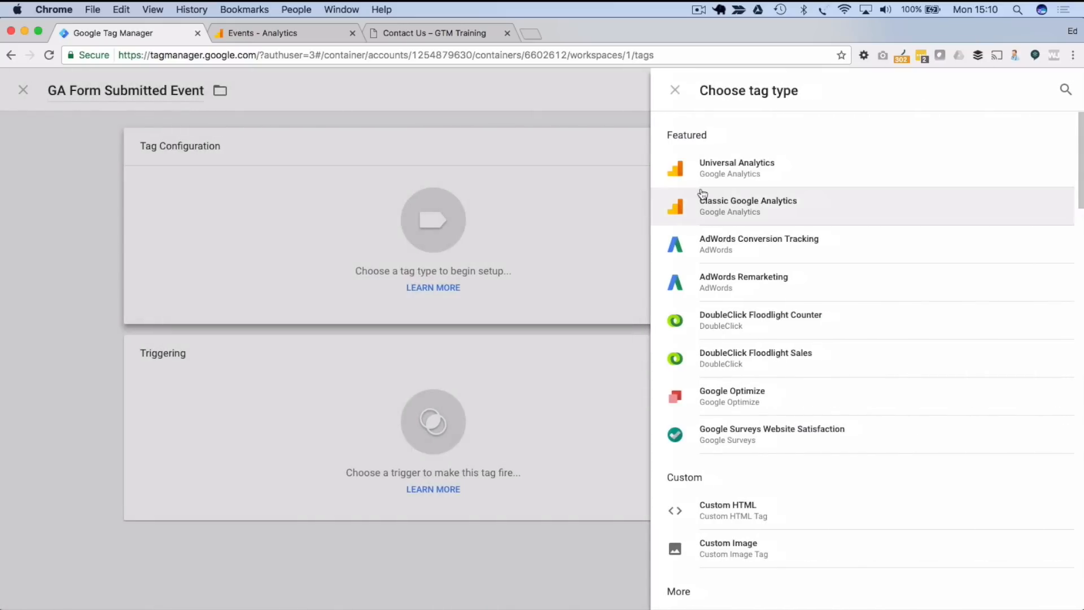
click(732, 177)
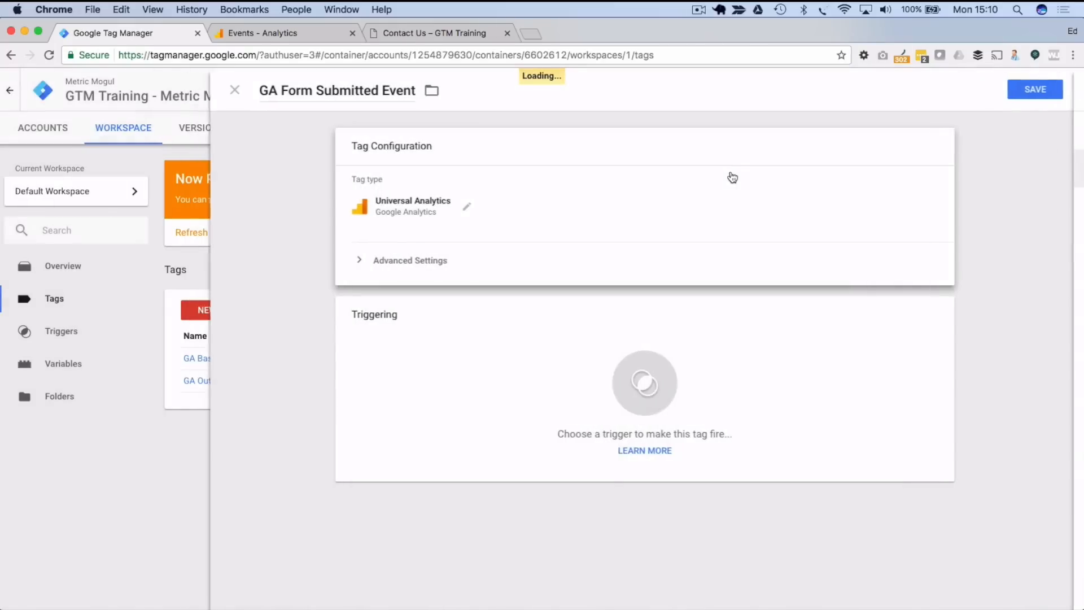
click(412, 264)
click(252, 33)
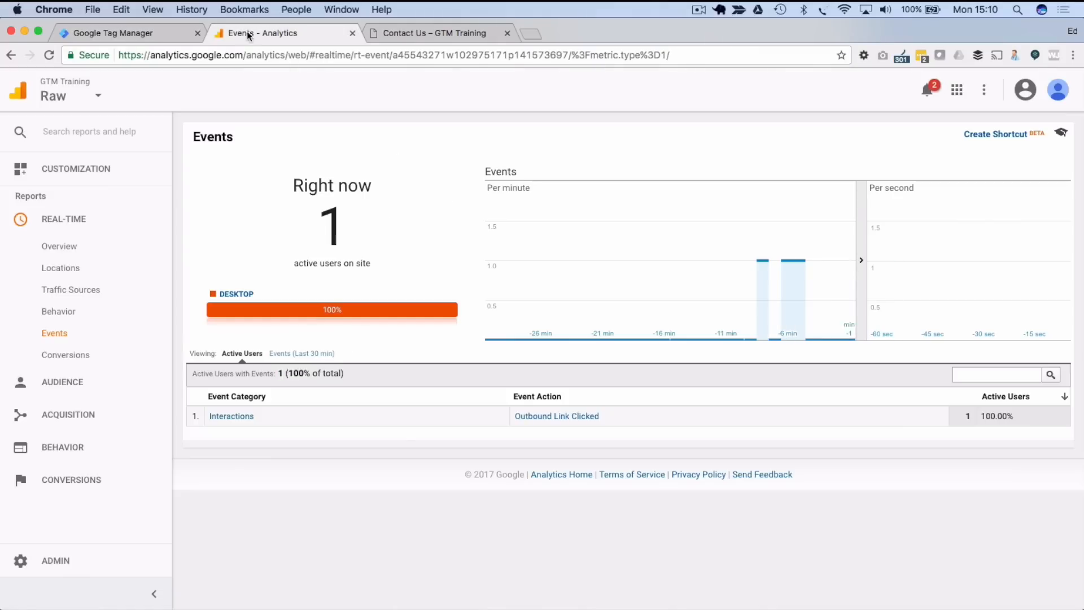
- Copy the tracking ID from the GTM Training property settings in Analytics
click(78, 579)
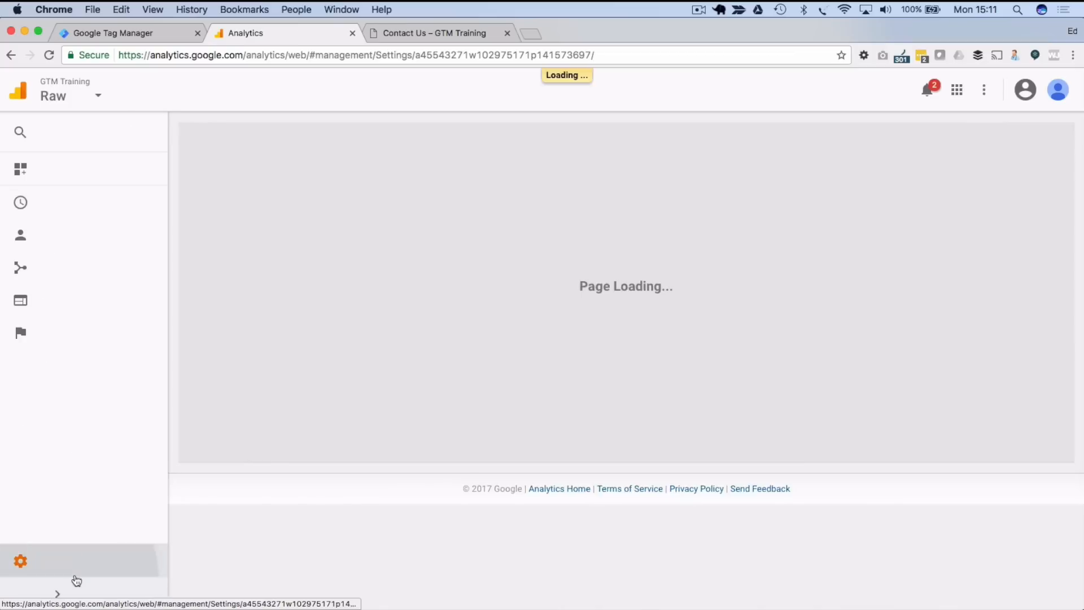
click(477, 248)
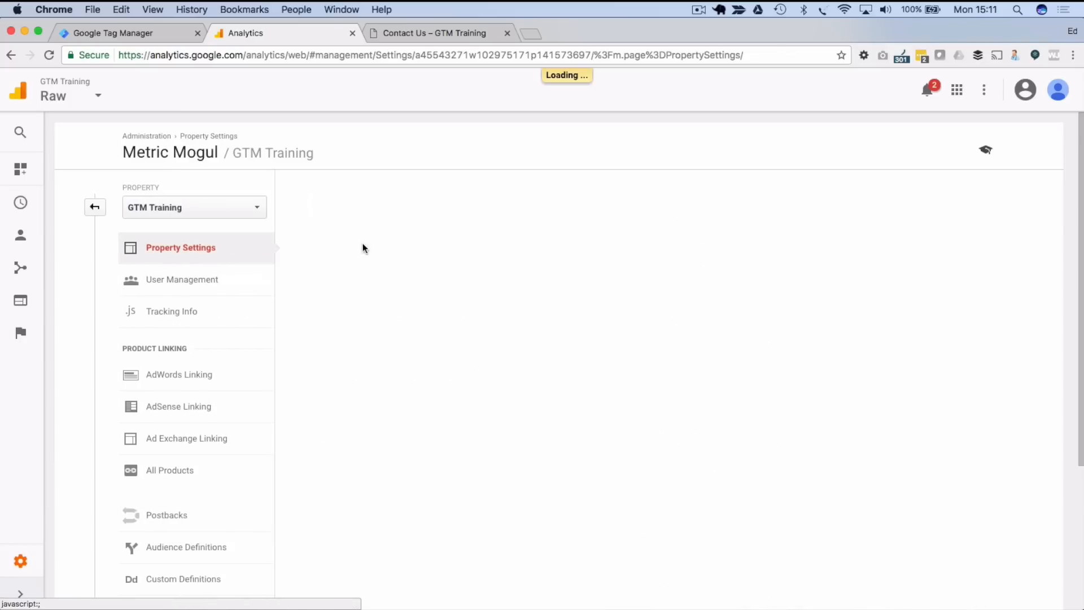
drag(290, 264, 380, 266)
key(super+c)
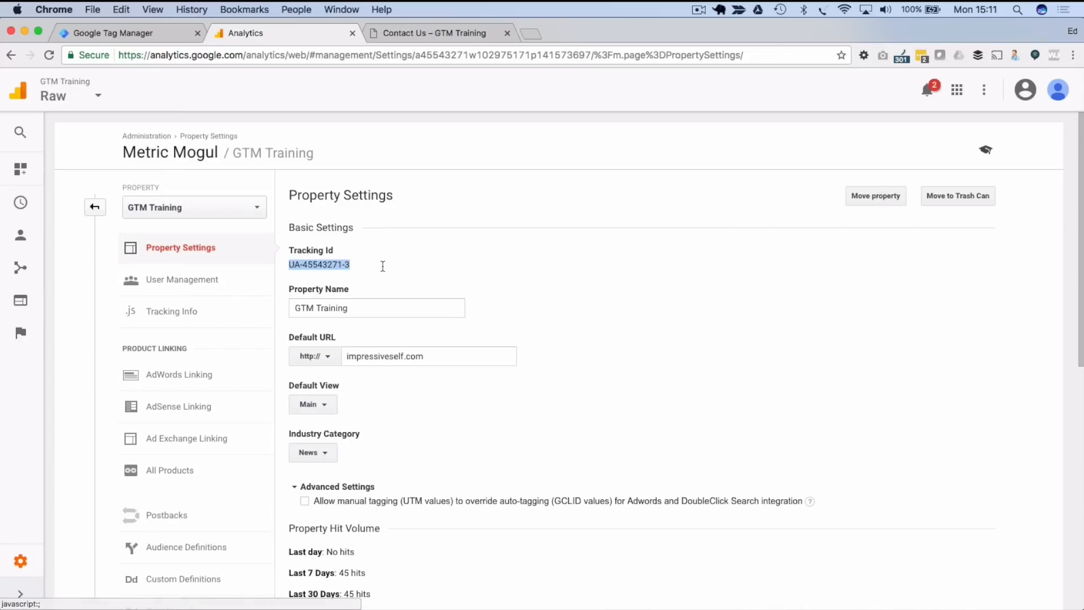
click(105, 33)
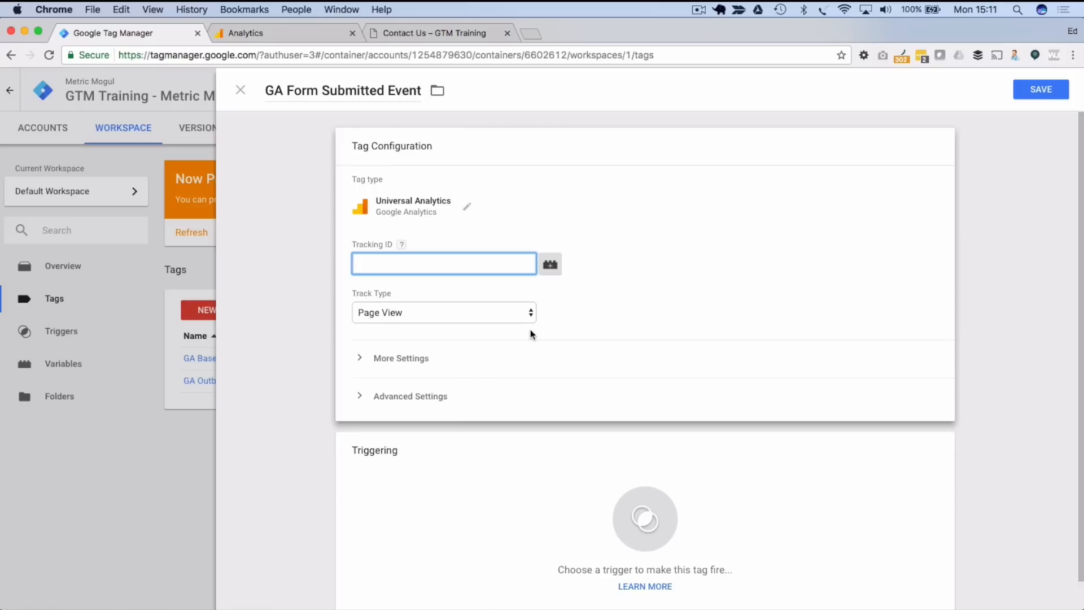
- Create a Constant variable 'ga_property_id' whose value is the pasted tracking ID
click(550, 264)
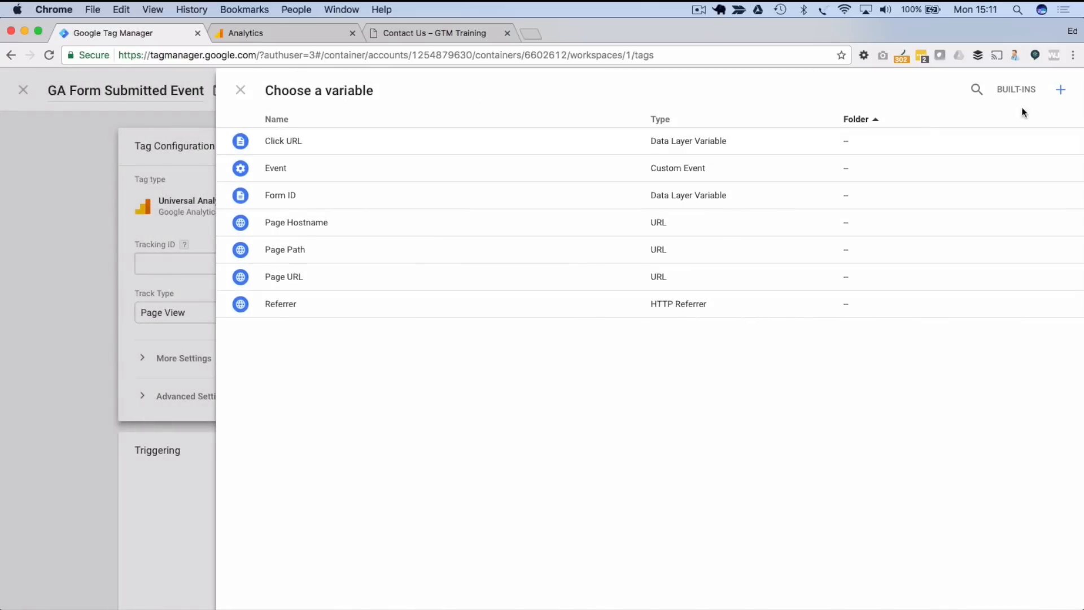
click(1060, 89)
click(309, 87)
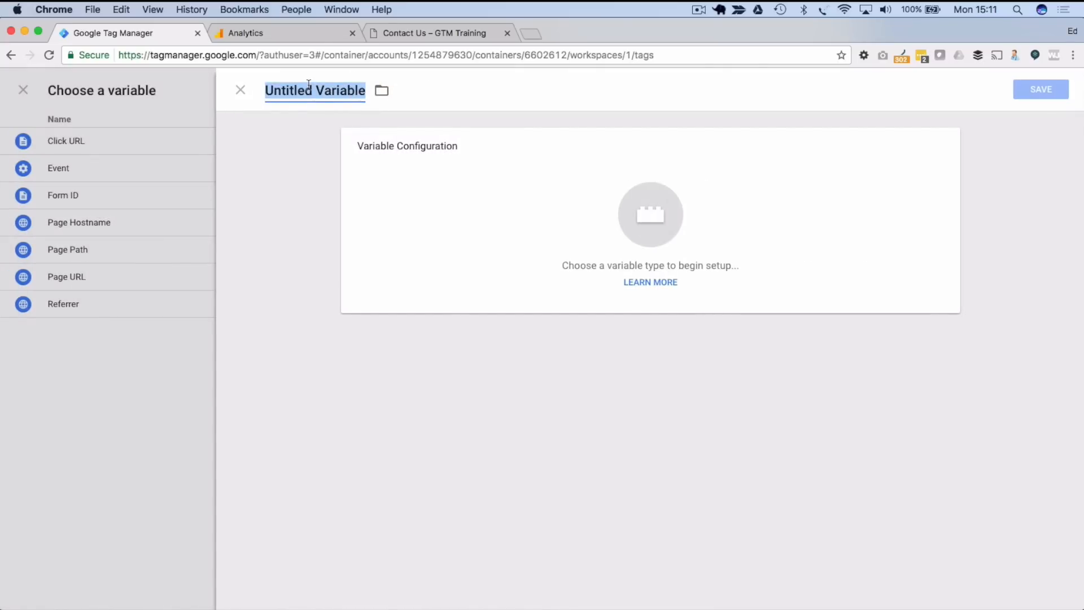
text(ga_property_id)
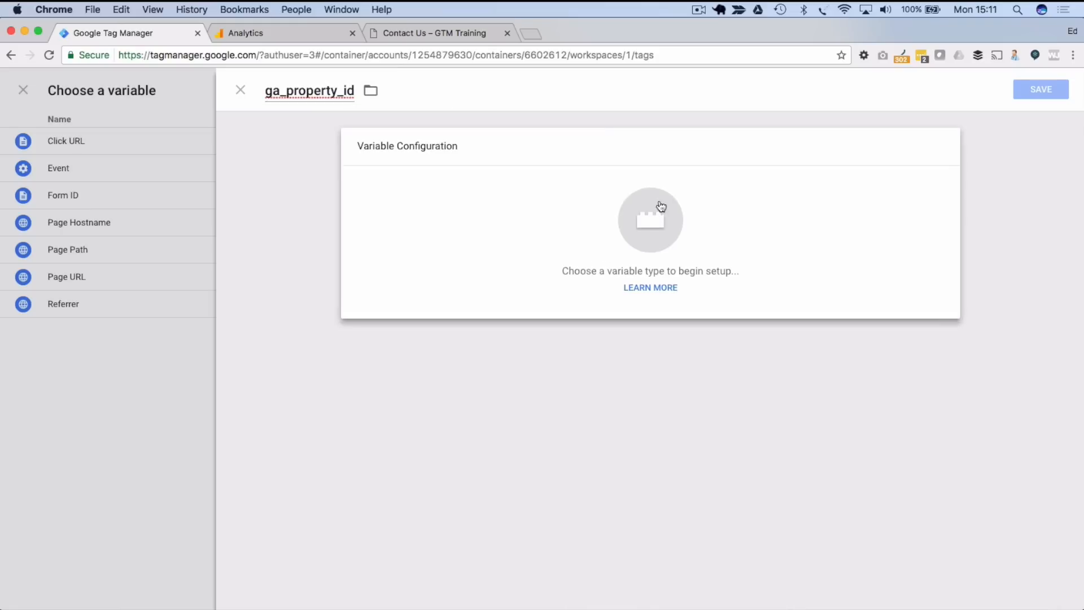
click(655, 208)
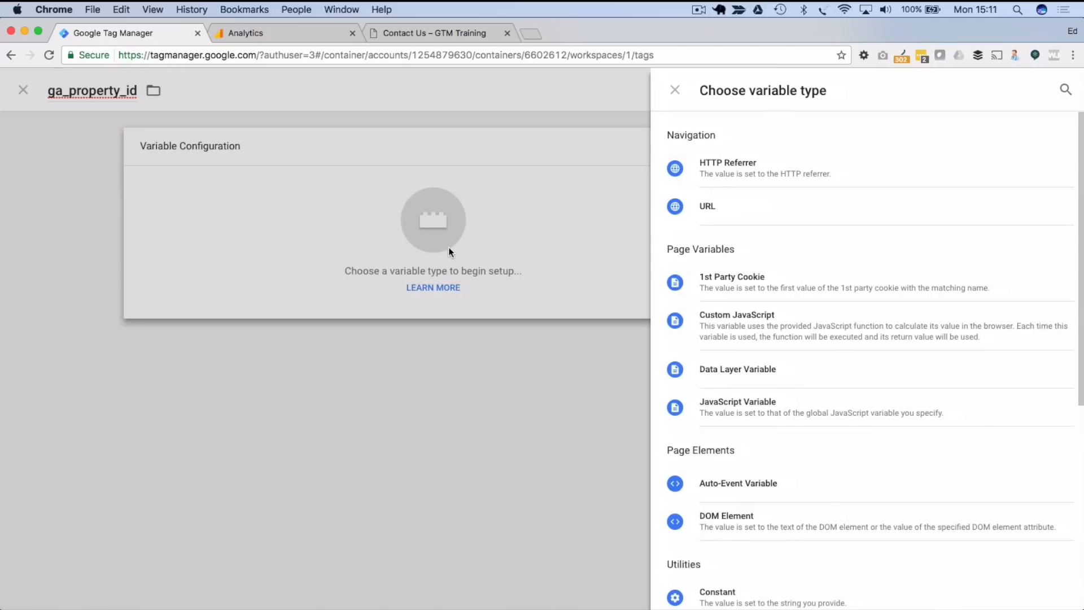
scroll(749, 370, down, 2)
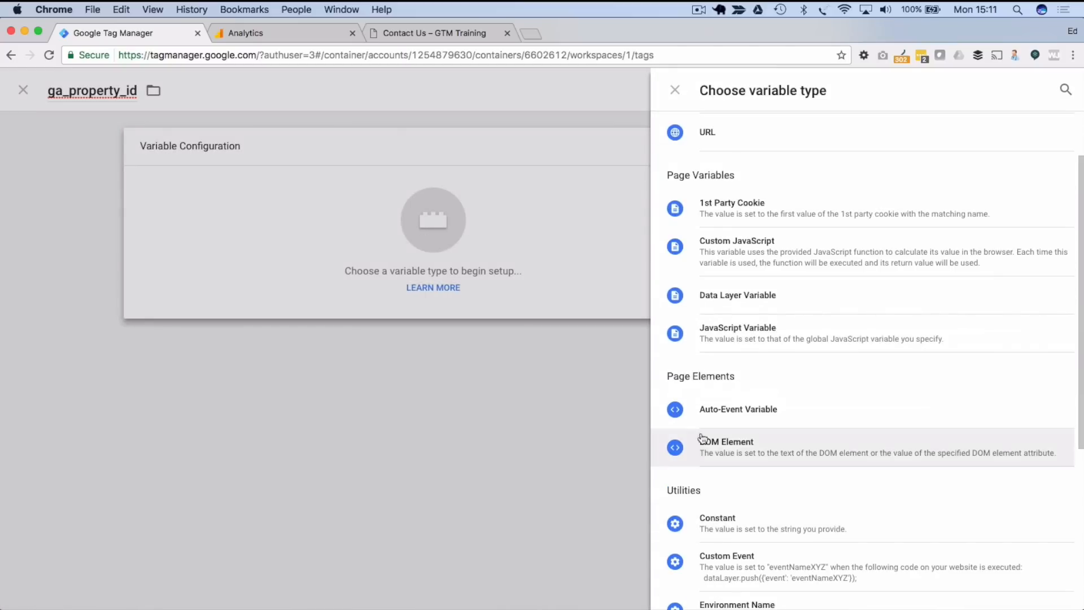
click(711, 532)
click(386, 260)
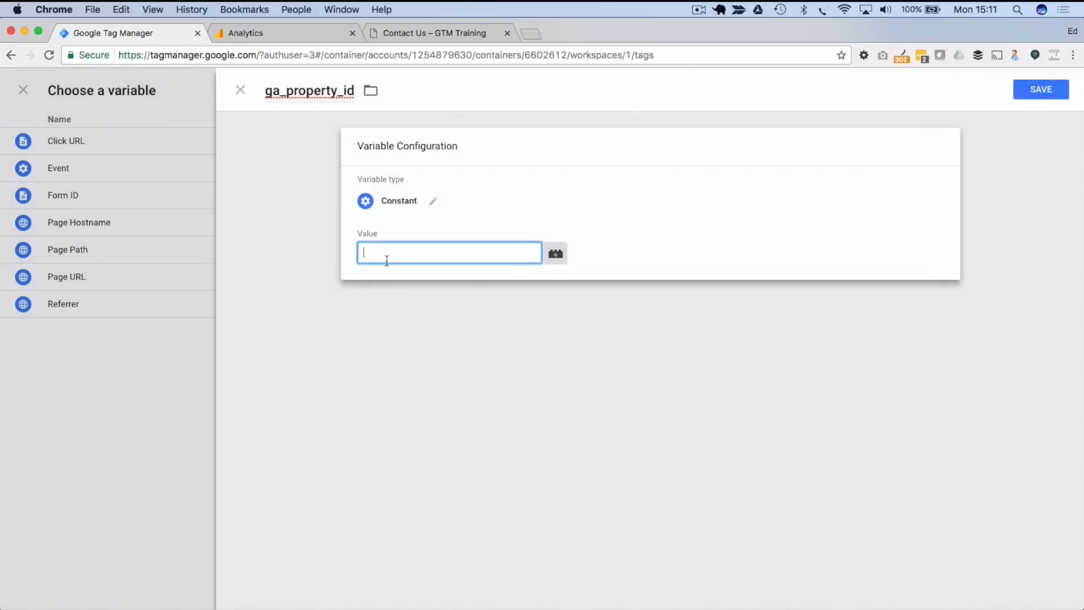
key(super+v)
- Save ga_property_id and set the tag's Tracking ID to {{ga_property_id}}
click(1040, 89)
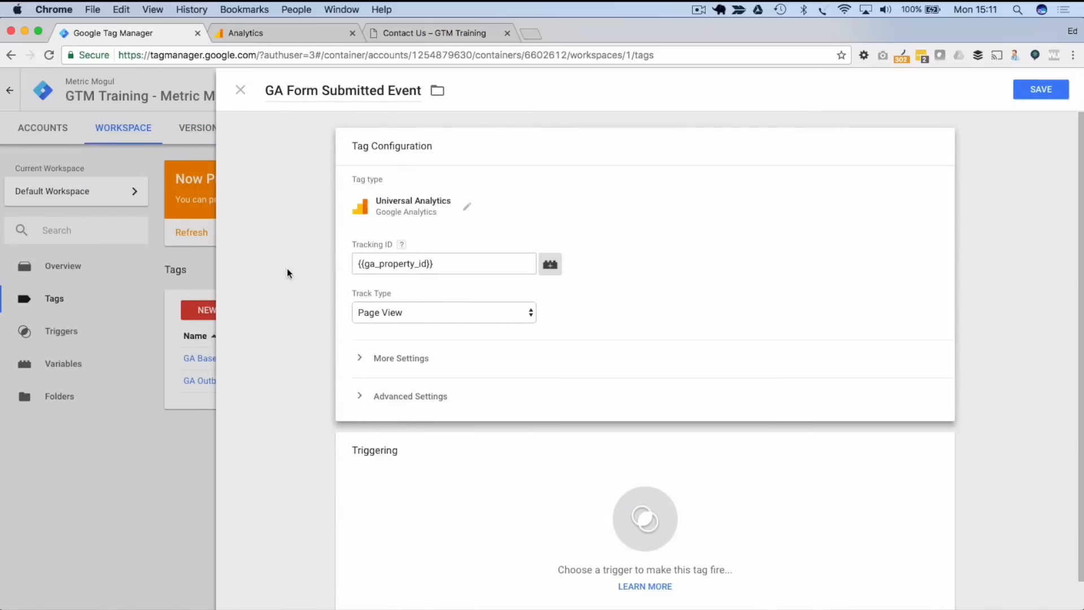
drag(466, 263, 359, 268)
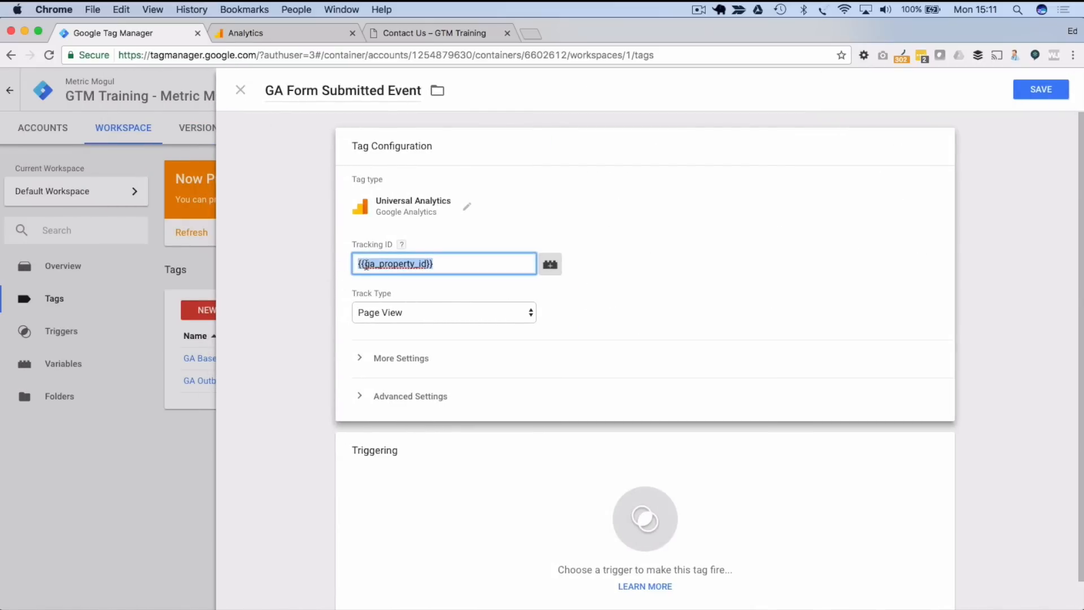
key(super+v)
drag(439, 264, 271, 269)
key(BackSpace)
click(551, 264)
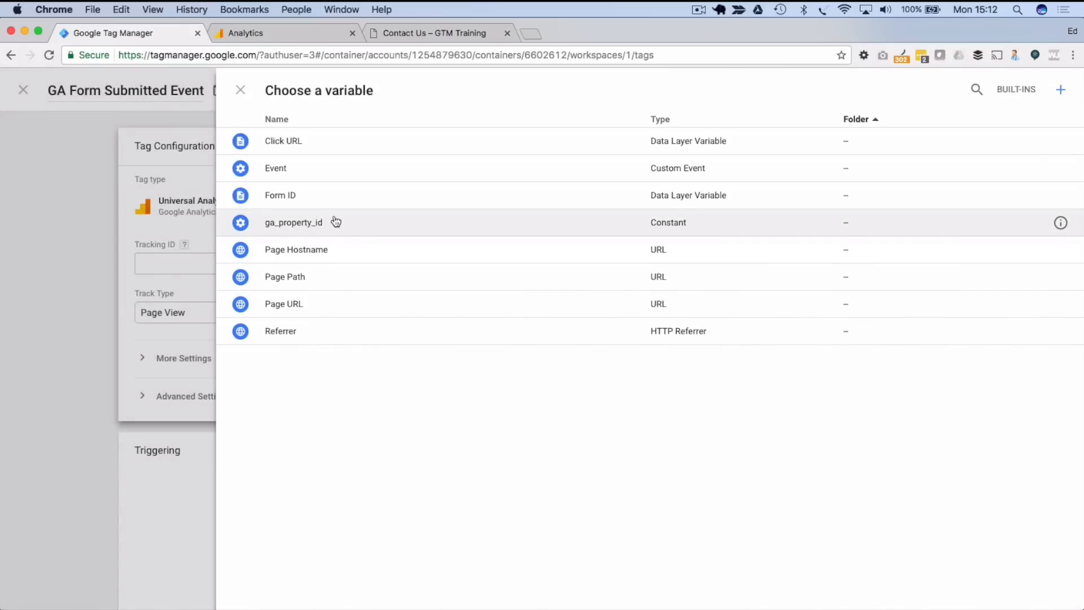
click(304, 222)
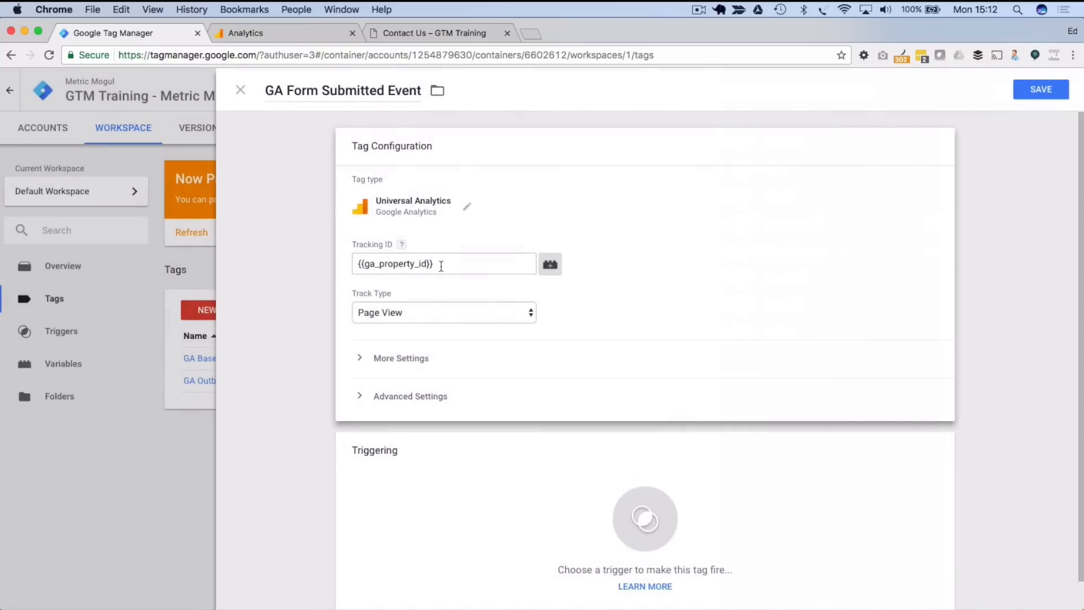
click(440, 265)
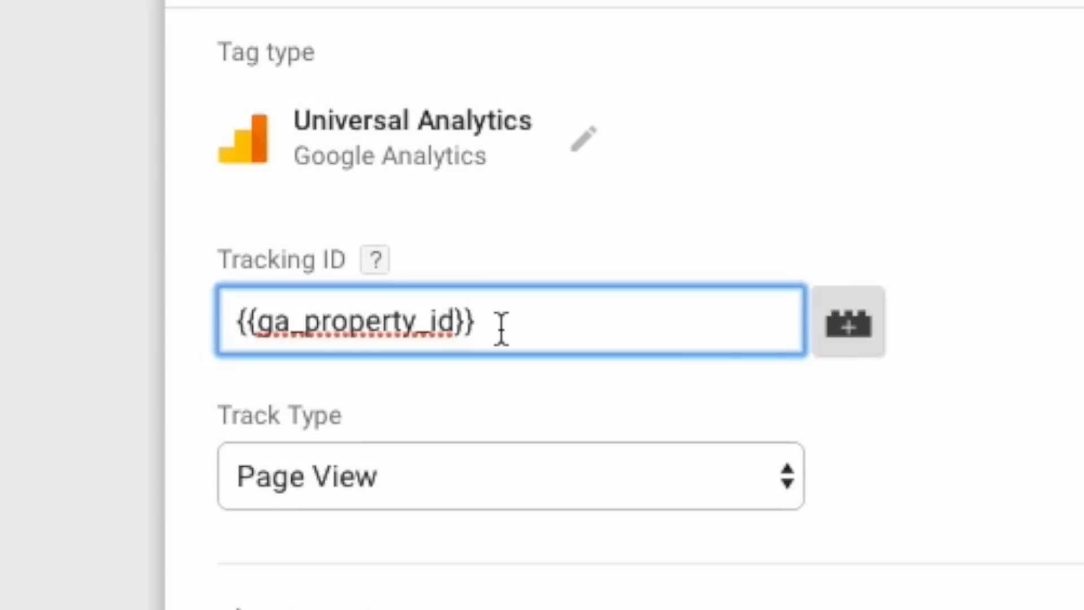
key(Left)
key(Left)
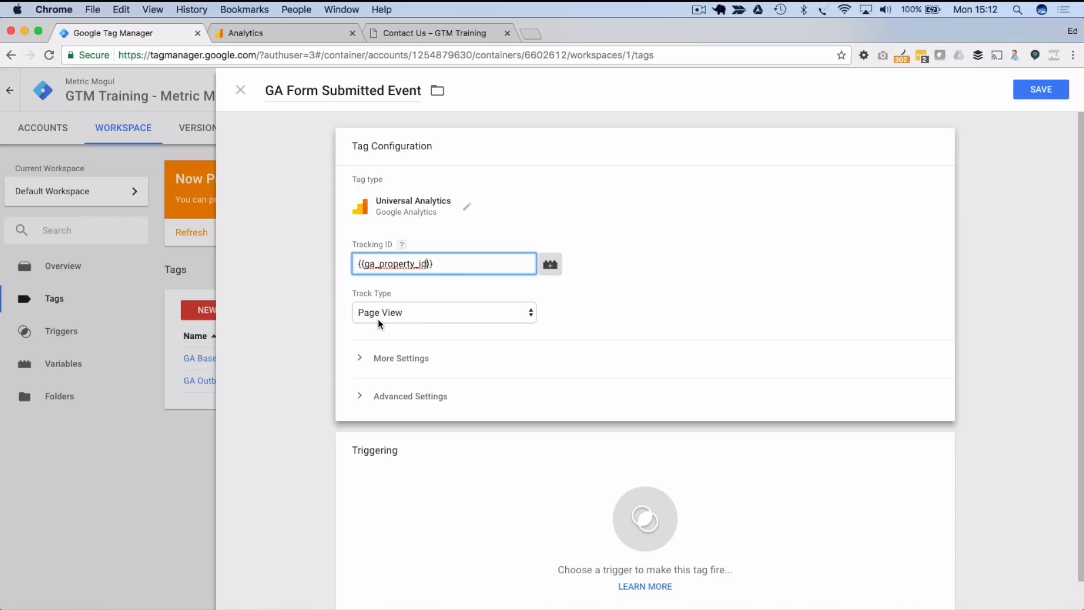
- Set Track Type to Event with Category 'Leads' and Action 'Form Submitted'
click(300, 497)
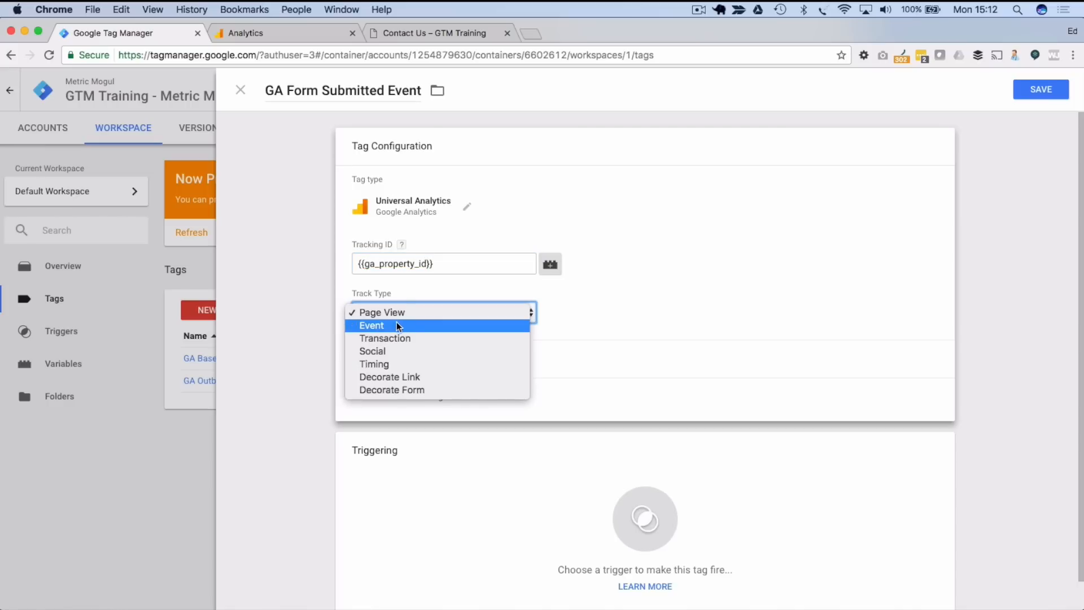
click(397, 325)
click(399, 375)
text(Leads)
key(Tab)
key(Tab)
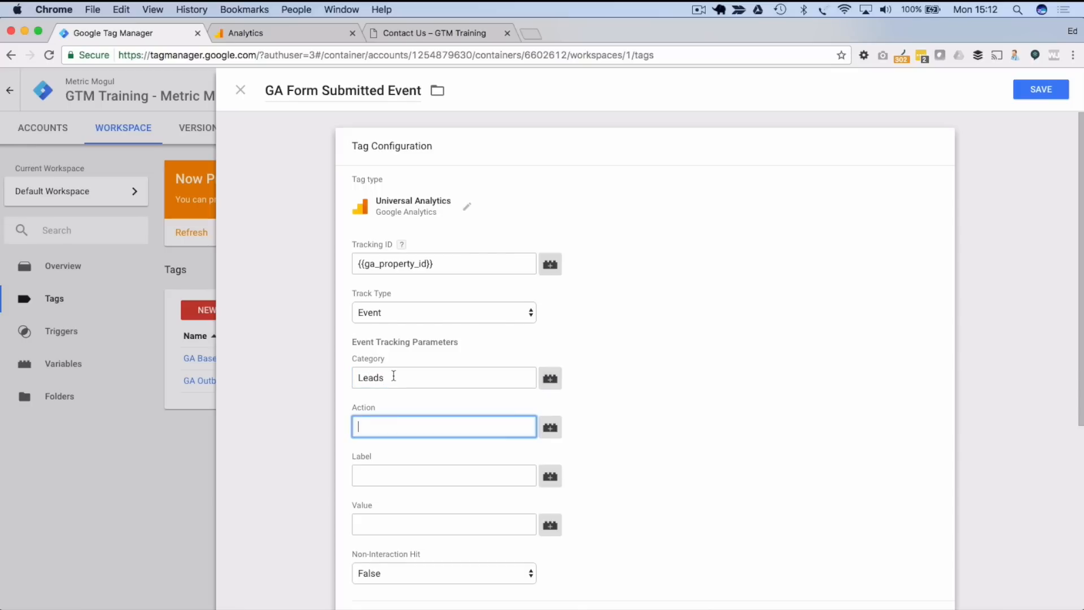
scroll(395, 375, down, 1)
scroll(316, 378, down, 5)
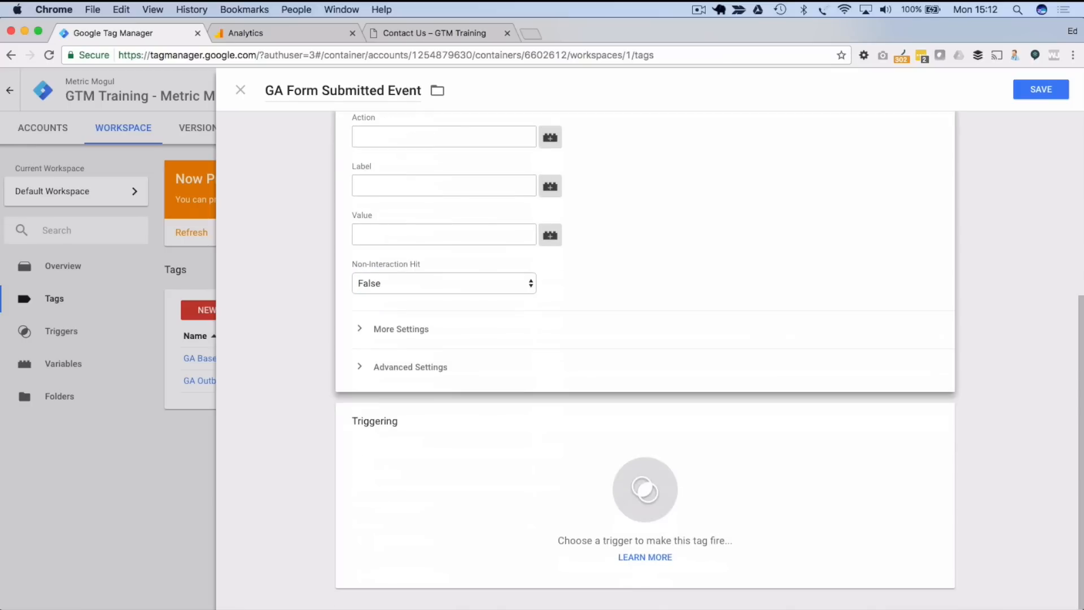
scroll(418, 259, up, 3)
click(417, 258)
text(Fo)
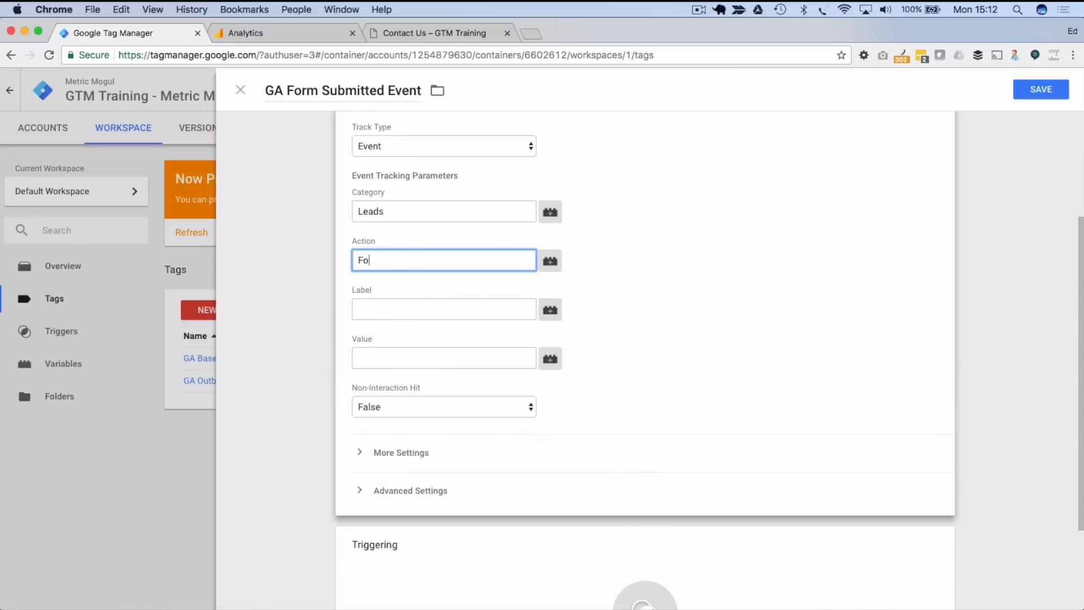
text(rm Submittedd)
key(Tab)
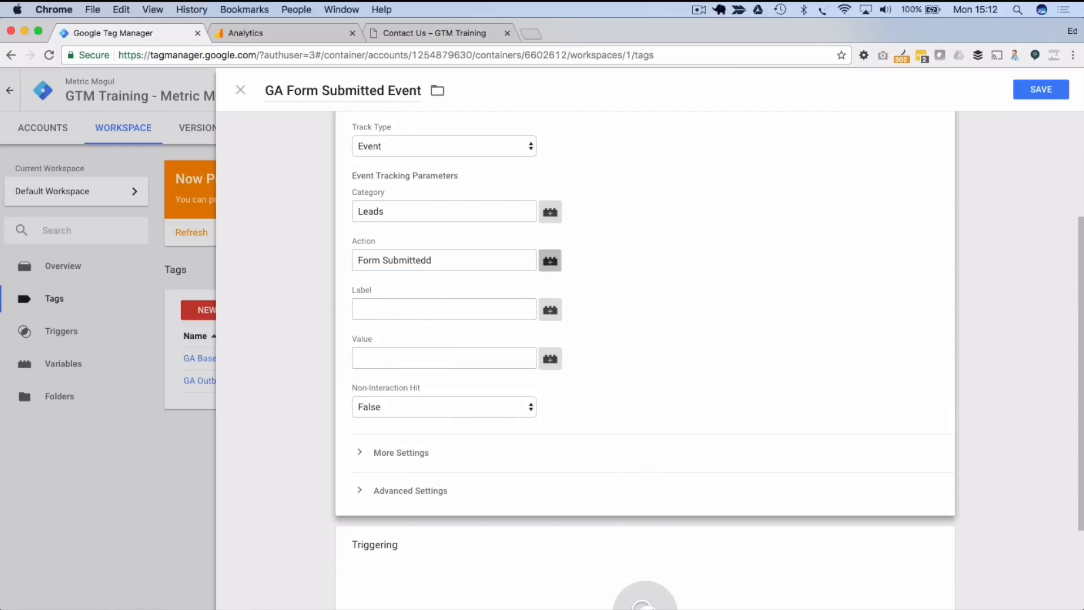
click(449, 263)
key(BackSpace)
key(Tab)
key(Tab)
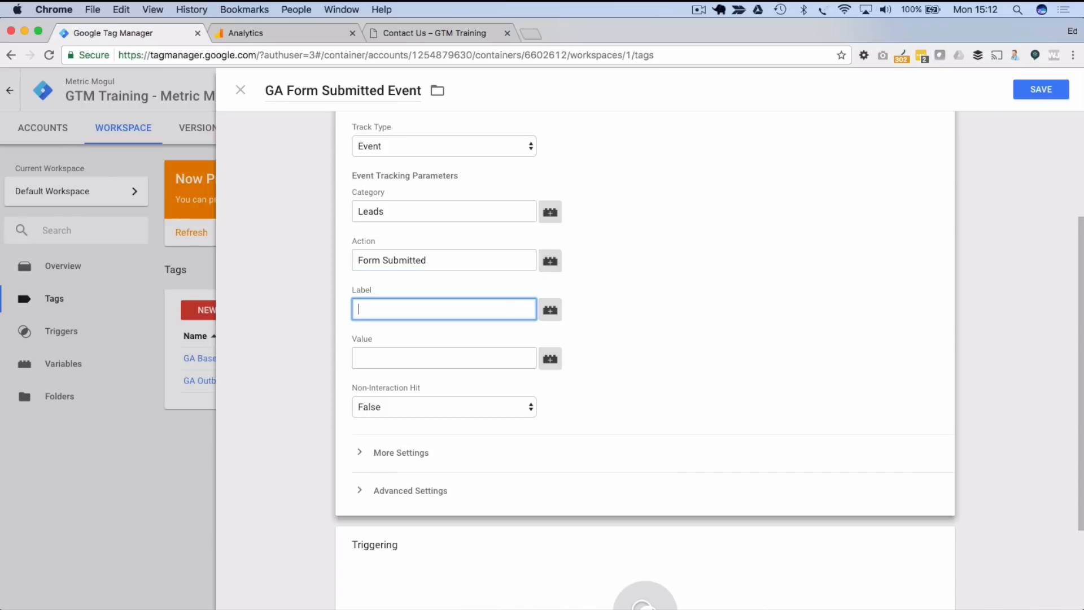
- Set the event Label to {{Form ID}}, leaving Value empty
key(Tab)
key(Return)
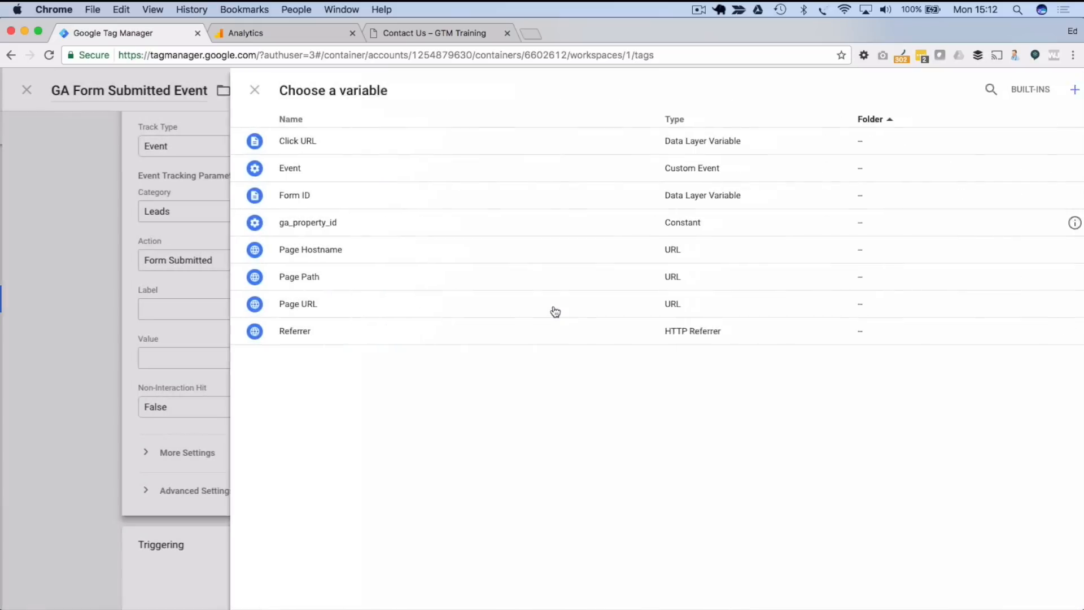
click(293, 197)
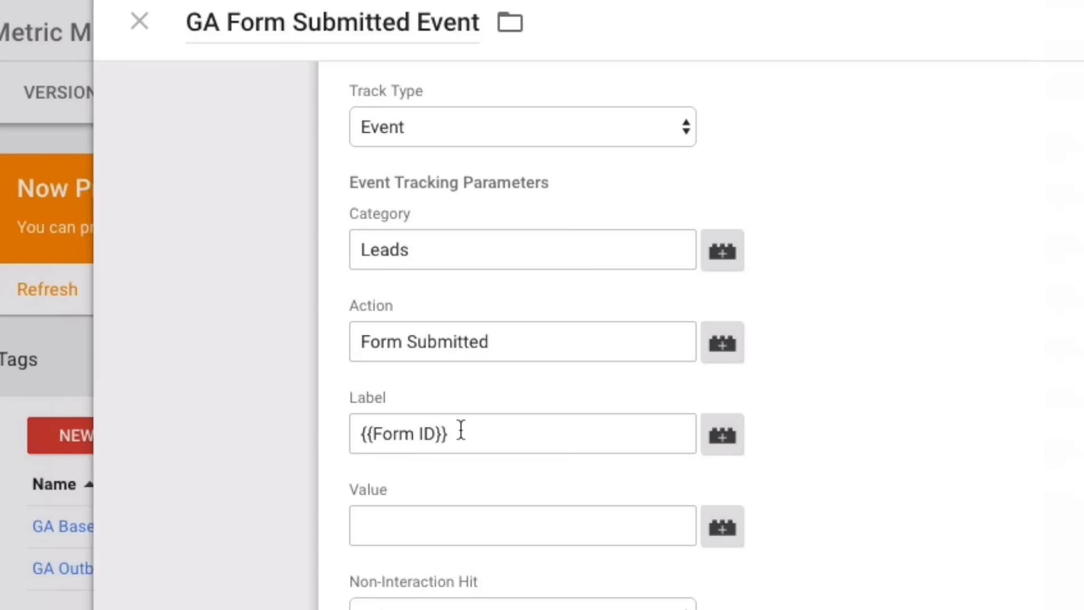
click(411, 308)
key(Left)
key(Left)
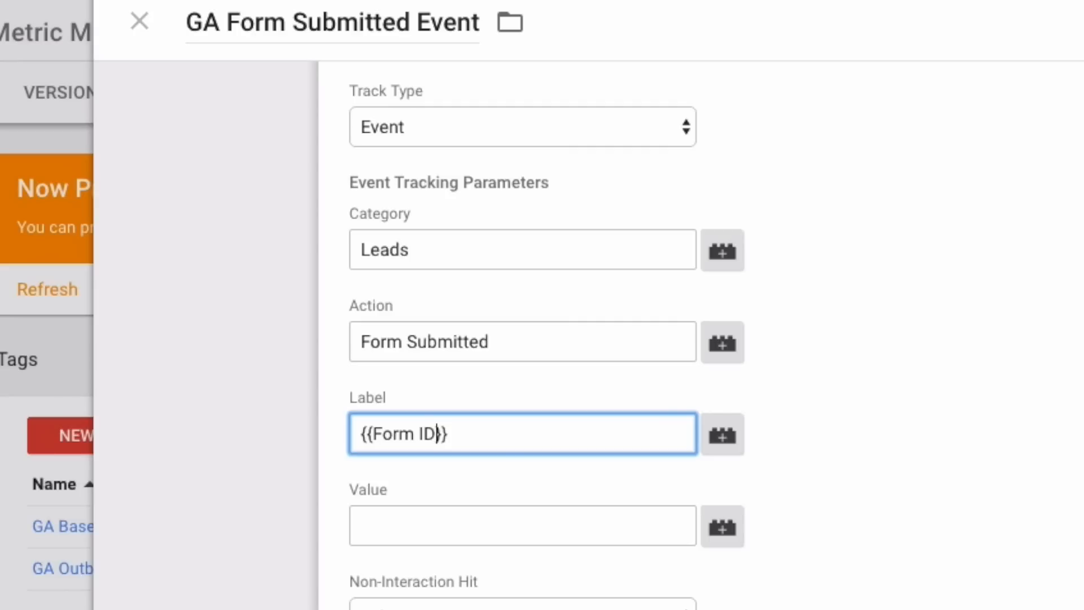
click(534, 530)
click(997, 533)
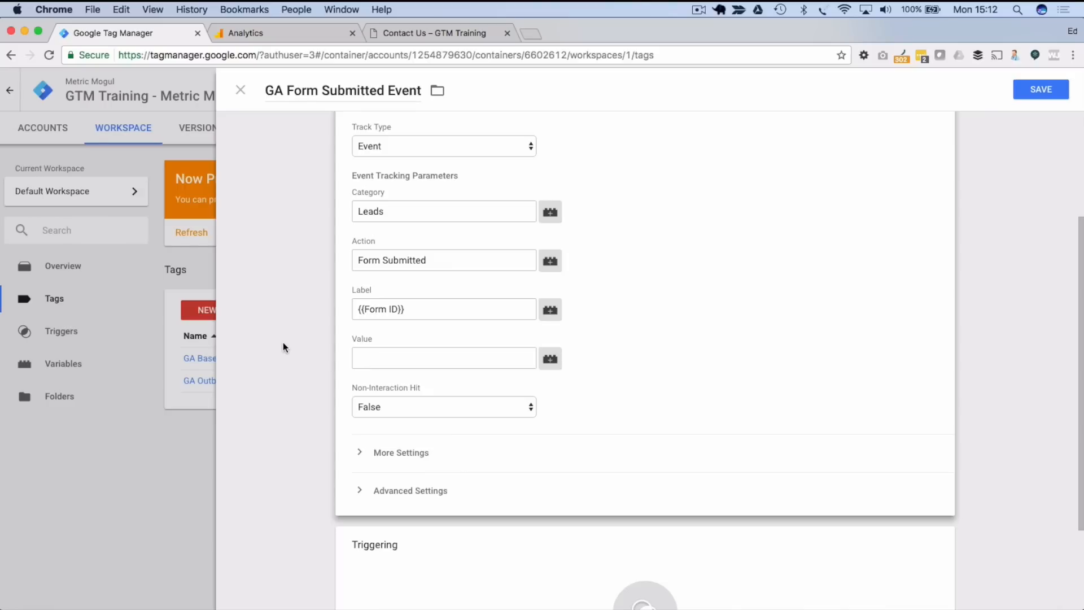
scroll(304, 276, down, 3)
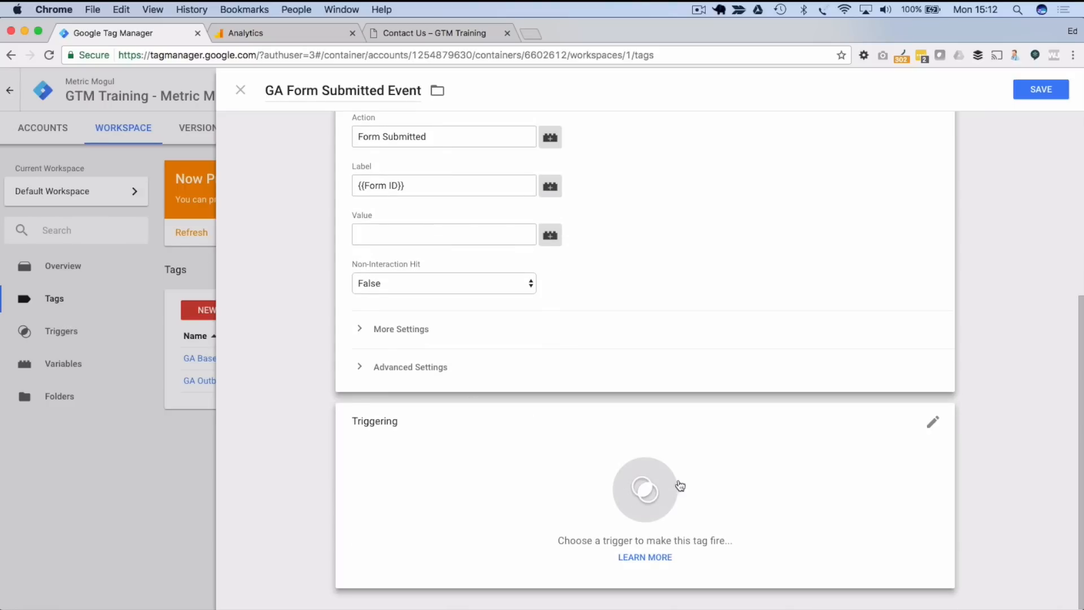
- Fire the tag on the Form Submitted trigger, save it, and refresh Preview mode
click(656, 482)
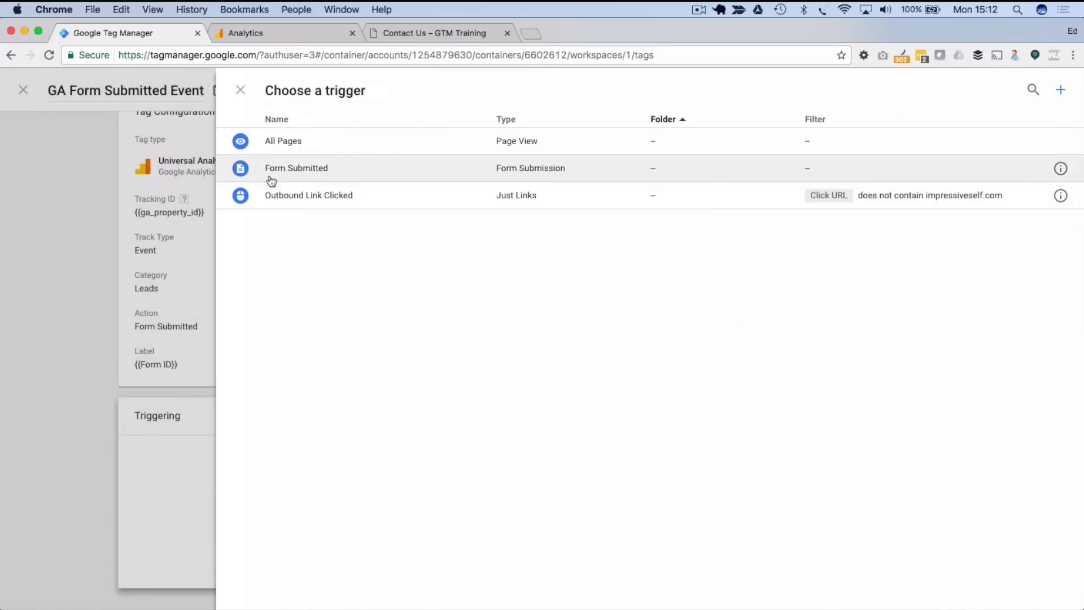
click(317, 170)
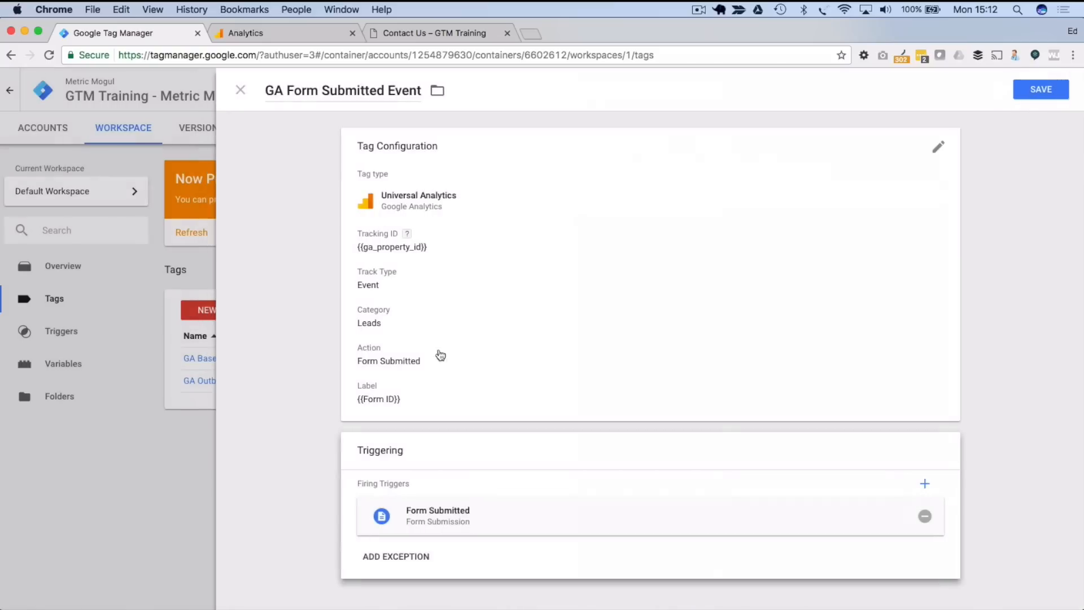
click(1041, 89)
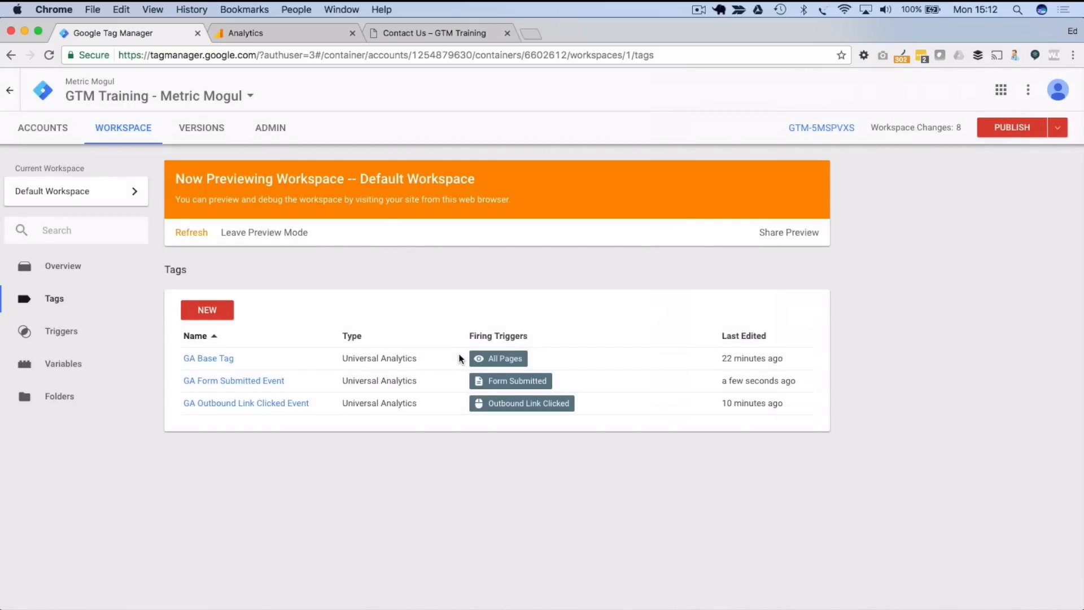
click(1066, 133)
click(1007, 243)
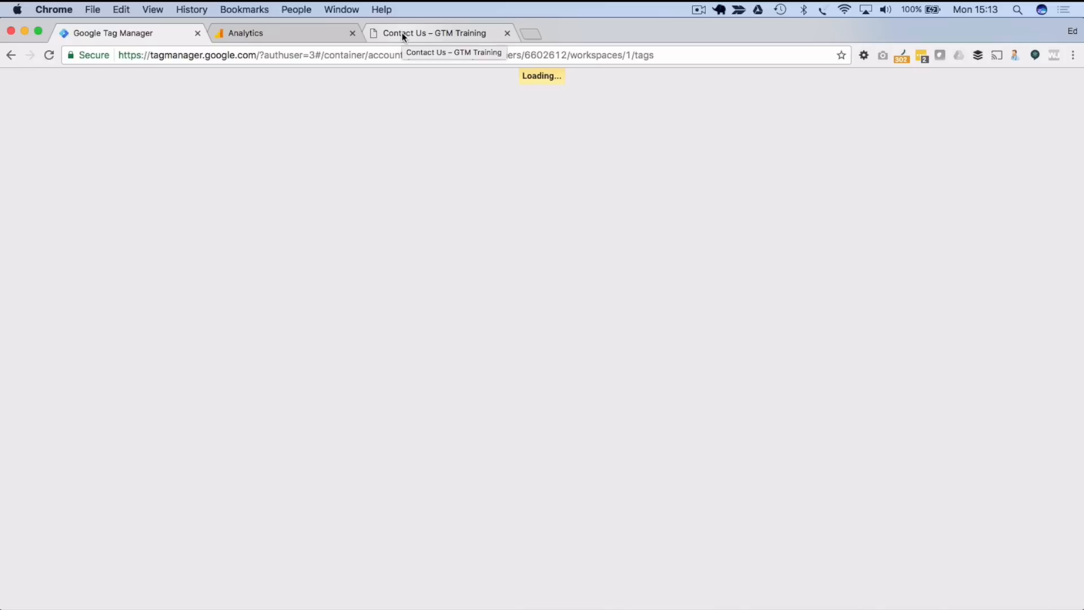
- Reload the Contact Us page and fill in the sender's name and autofilled e-mail address
click(401, 32)
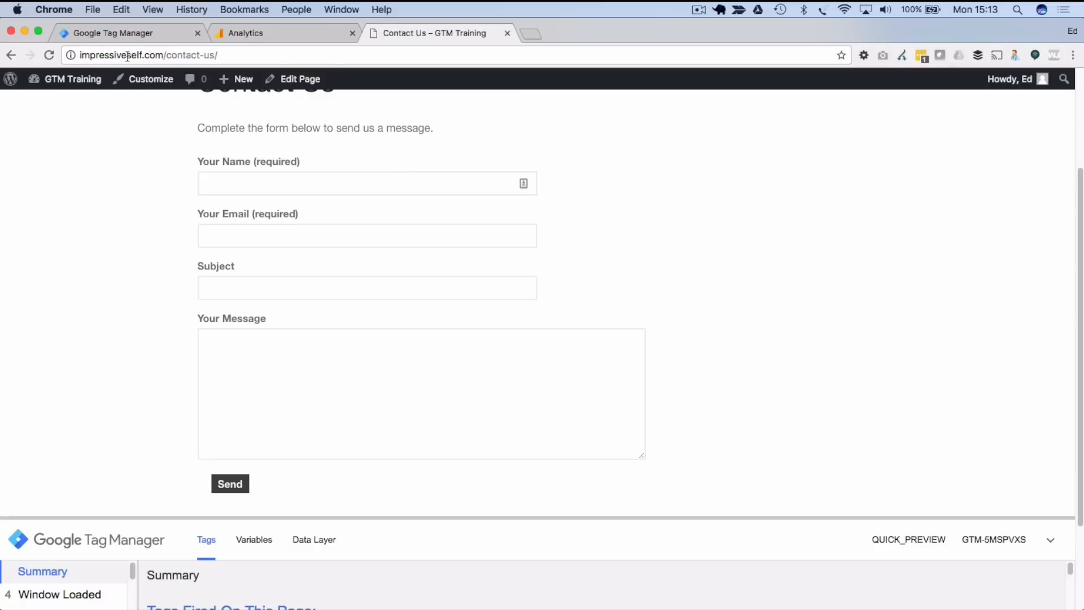
click(49, 57)
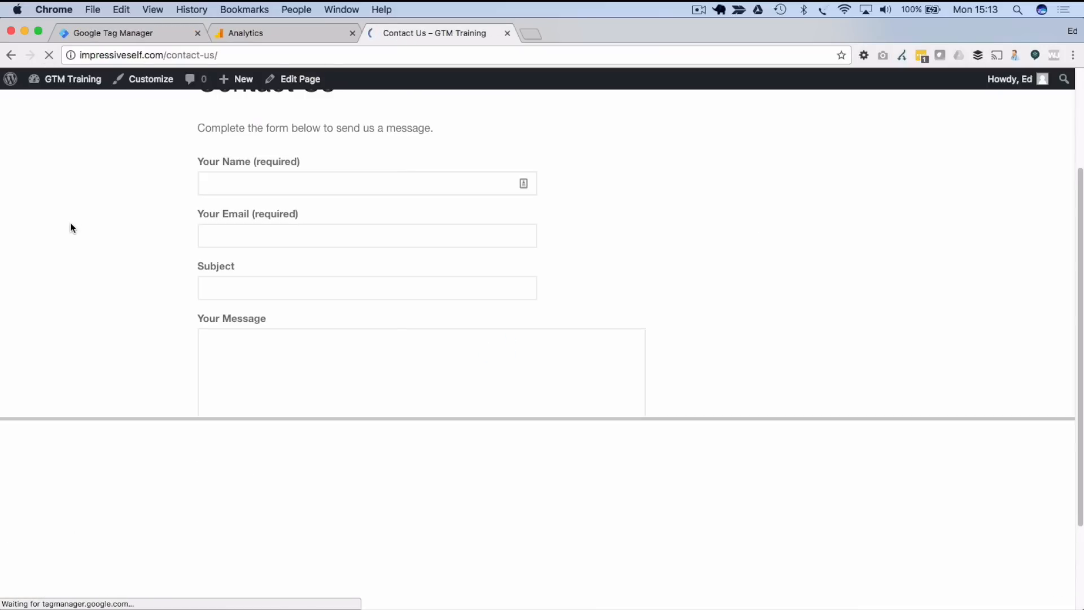
click(235, 187)
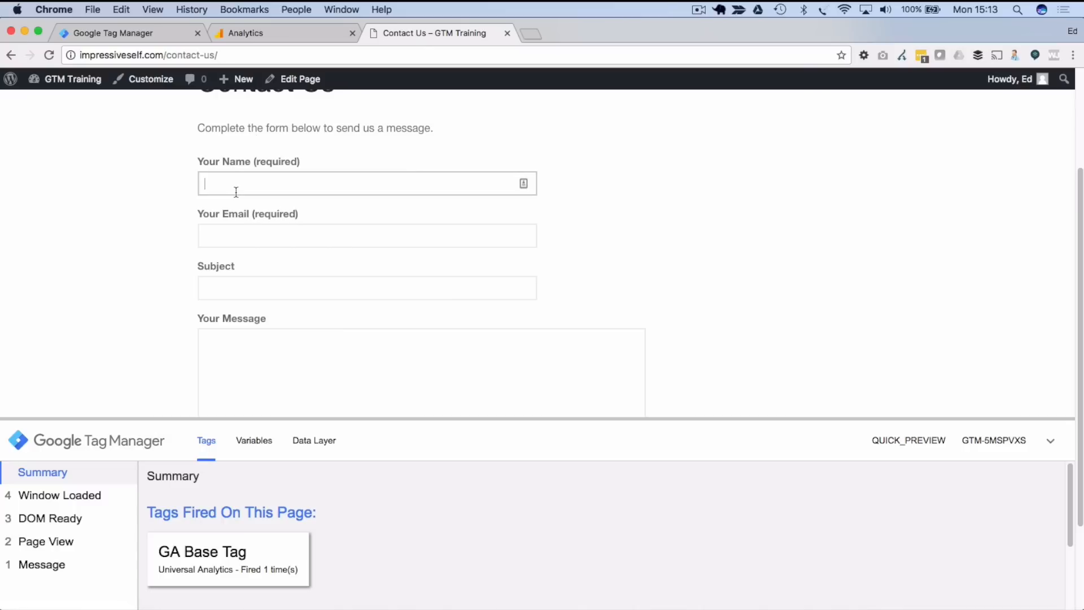
text(Ed)
key(Tab)
text(ed@)
key(Down)
key(Return)
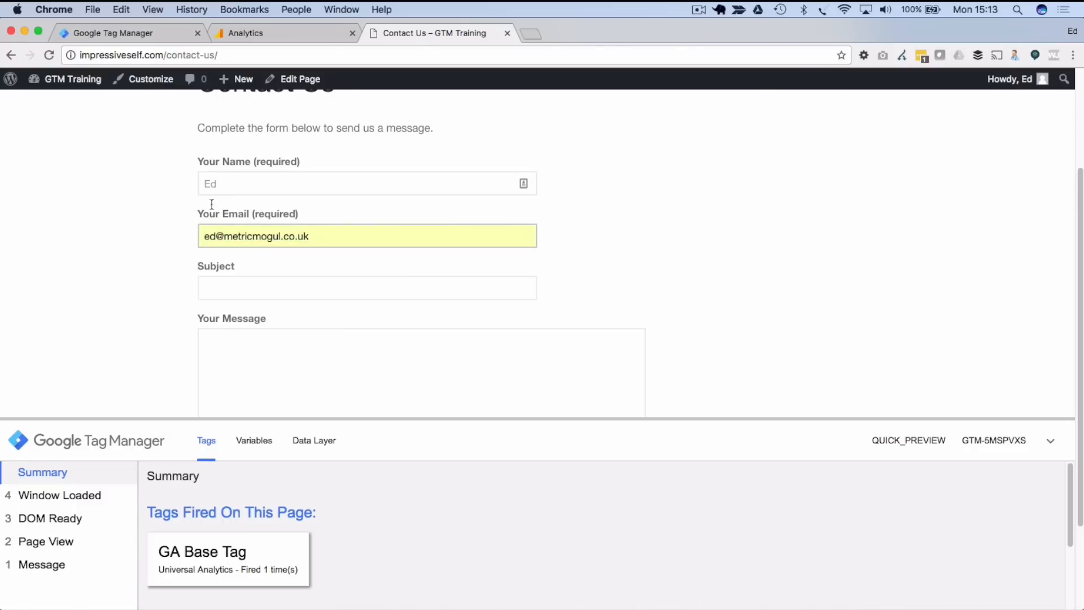
- Enter subject 'Test from GTM' and message 'blah bla h bla', then send the form
scroll(201, 213, down, 1)
click(239, 295)
text(Test from GTM)
key(Tab)
text(blah bla )
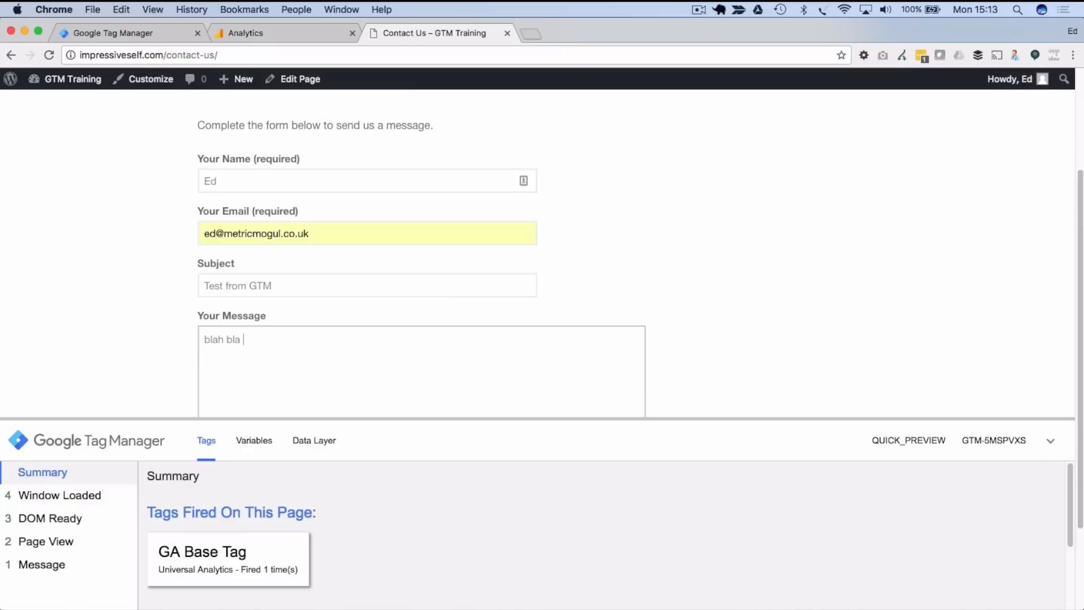
text(h blah)
scroll(170, 290, down, 3)
click(230, 366)
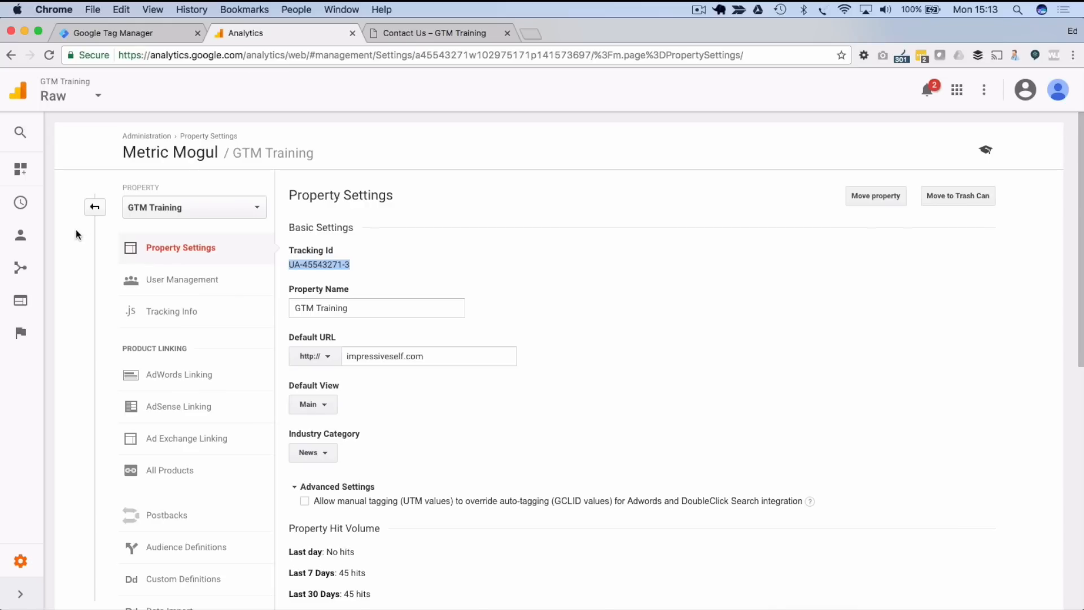
- Check real-time Events filtered to Leads / Form Submitted, showing one event with label (not set)
click(20, 202)
click(66, 350)
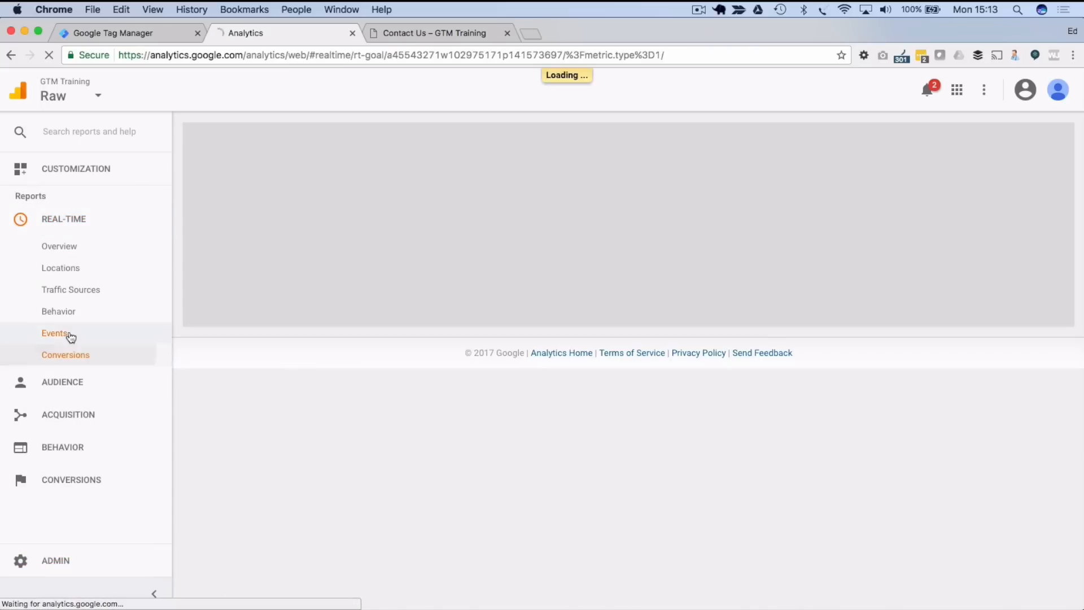
click(67, 334)
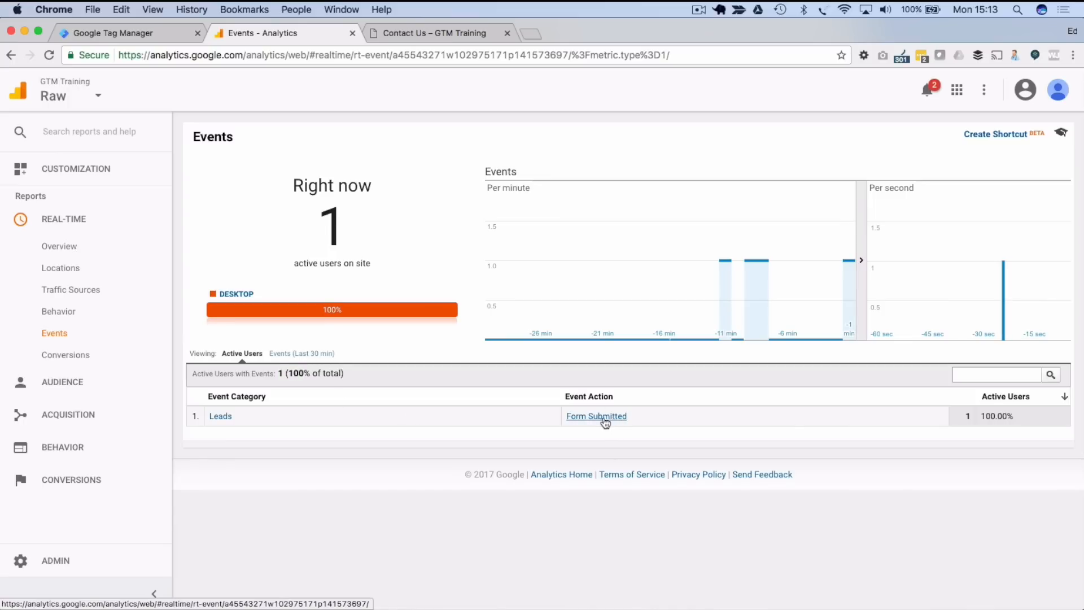
click(570, 420)
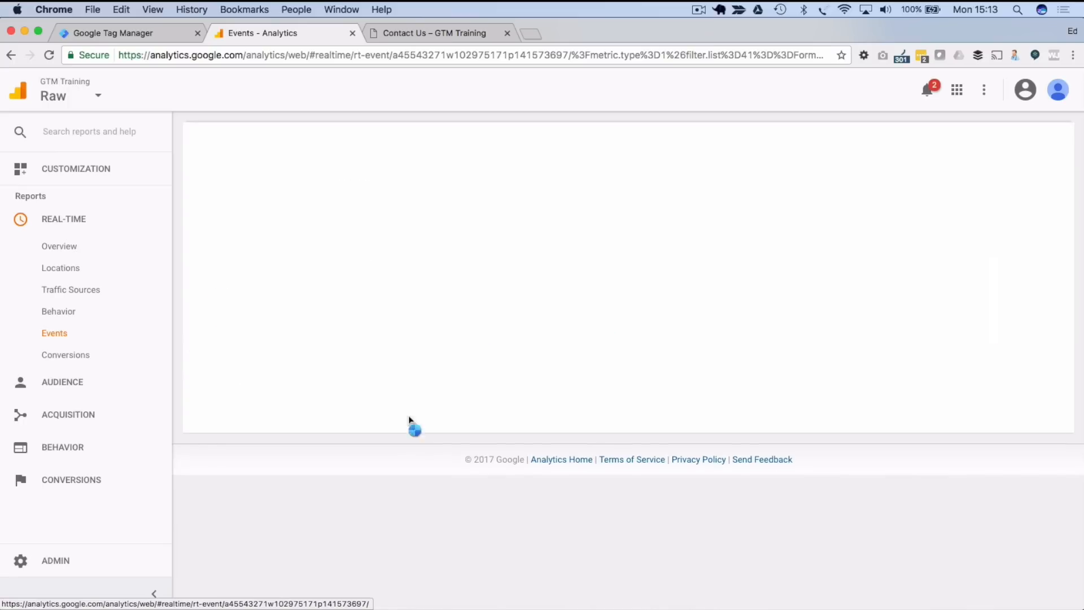
click(222, 440)
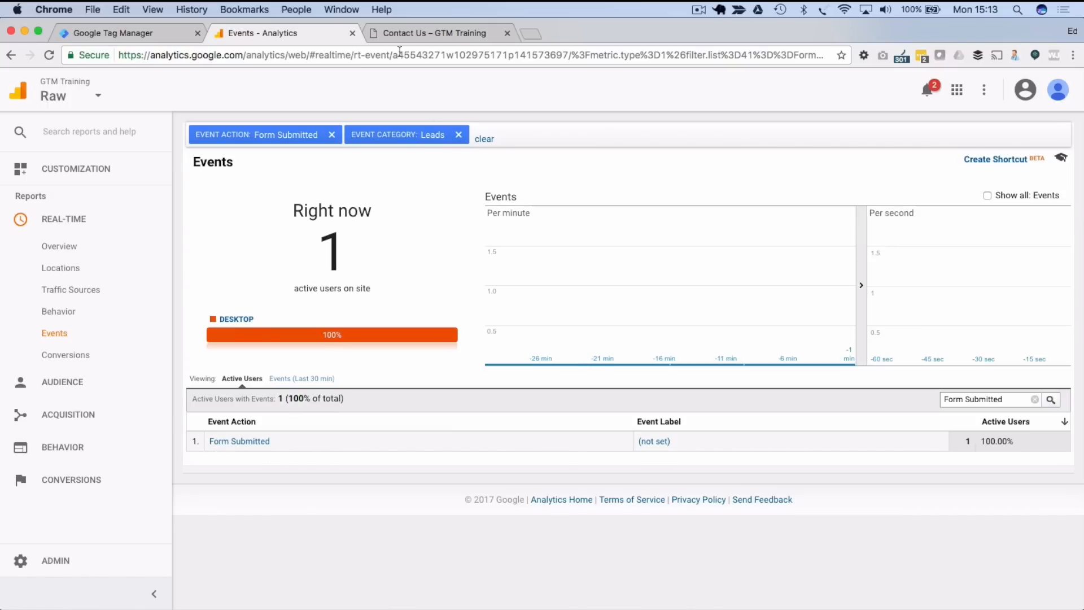
click(395, 34)
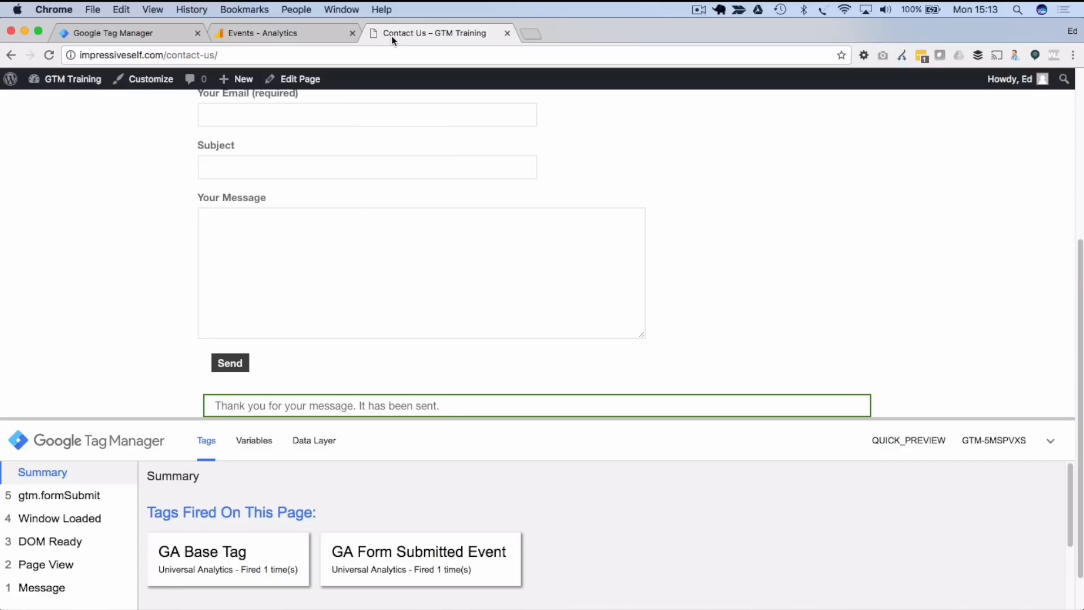
- Inspect gtm.formSubmit variables in the debug panel: Form ID is empty, Click URL holds the form address
click(255, 441)
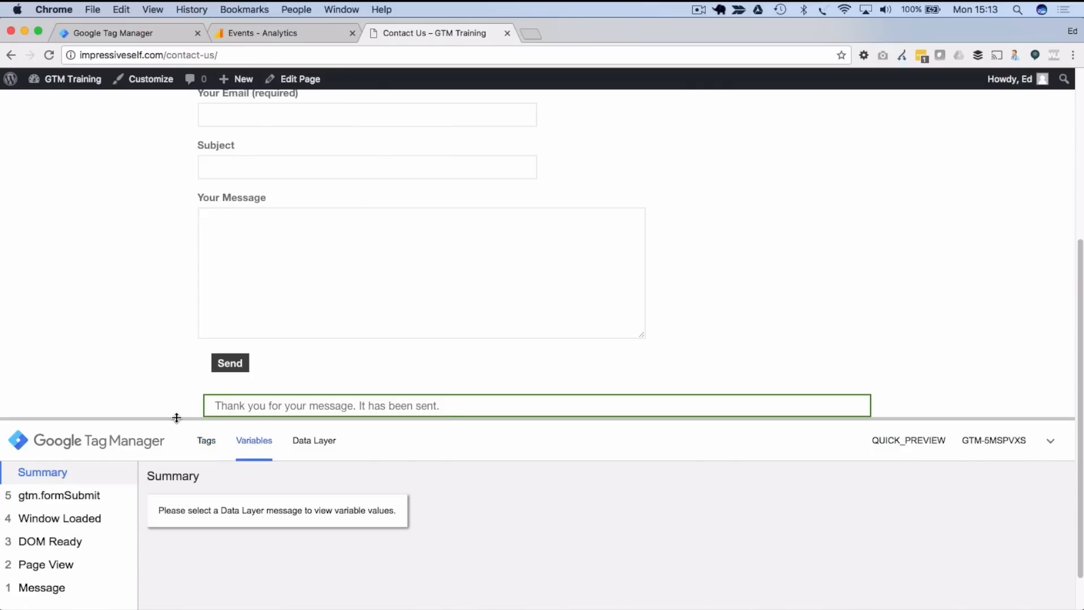
drag(177, 418, 191, 315)
click(65, 391)
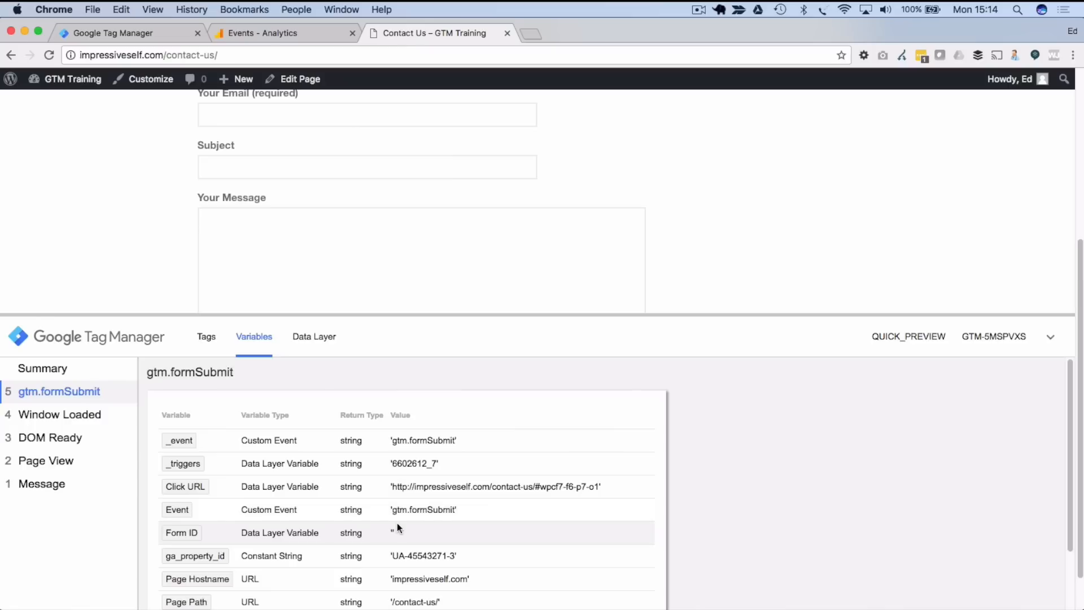
scroll(397, 523, down, 1)
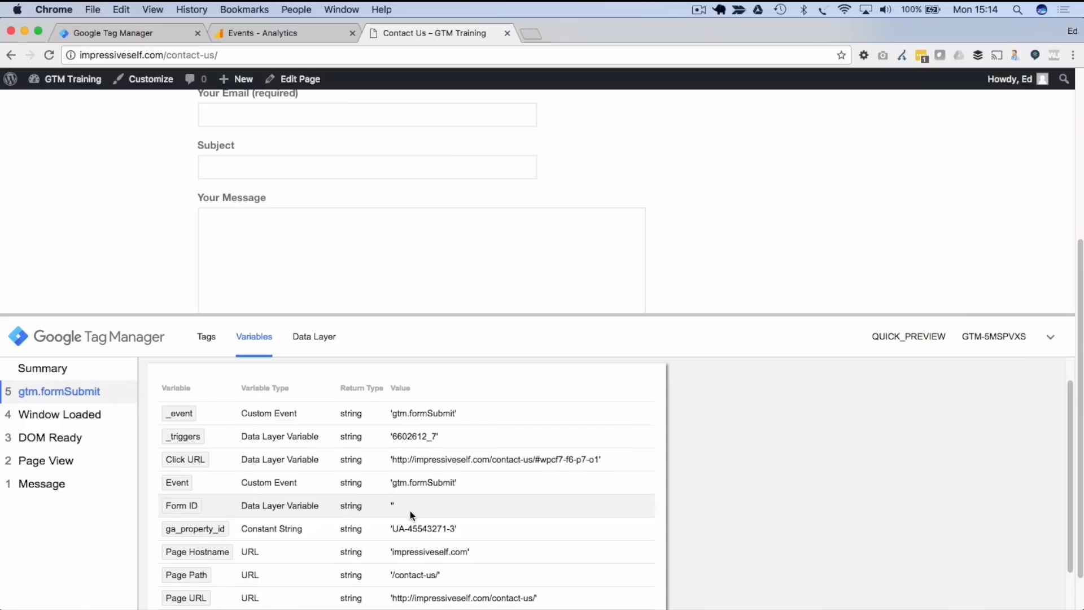
scroll(748, 420, down, 1)
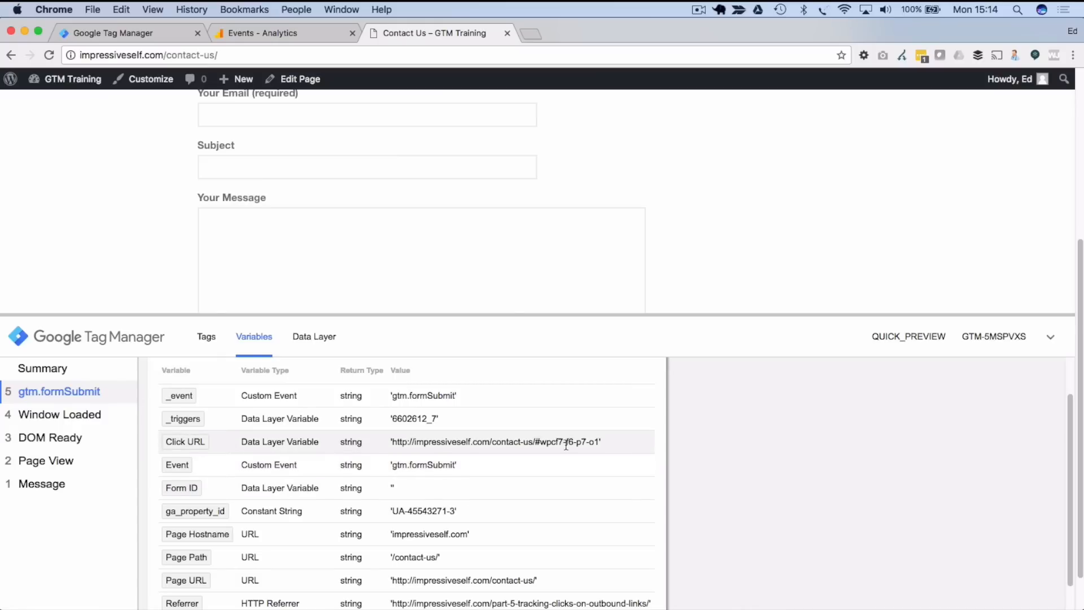
click(89, 31)
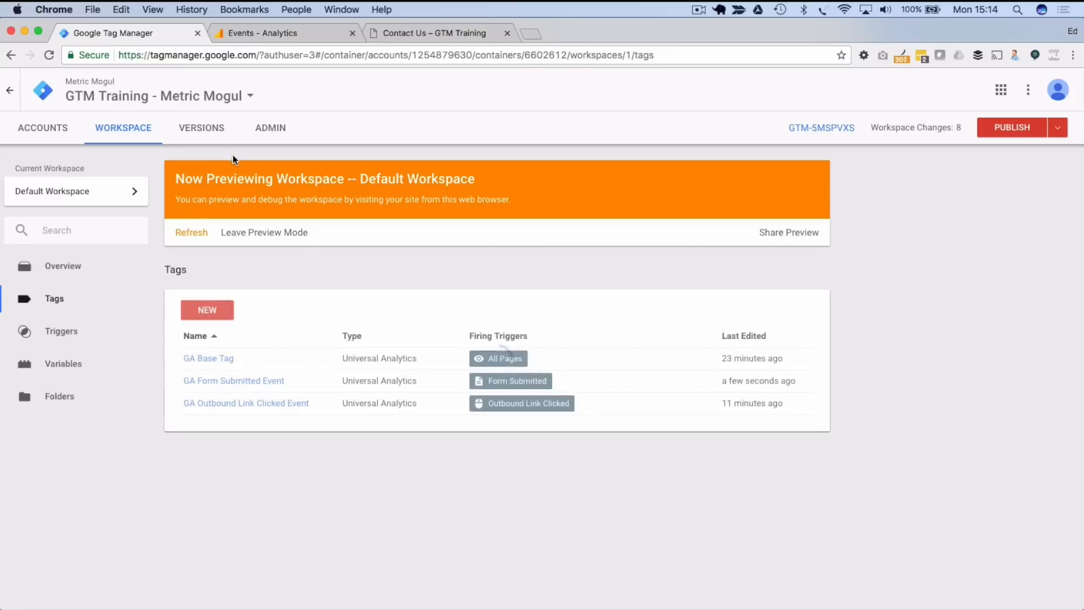
- Replace the GA Form Submitted Event tag's Label {{Form ID}} with {{Click URL}} and save it
click(232, 382)
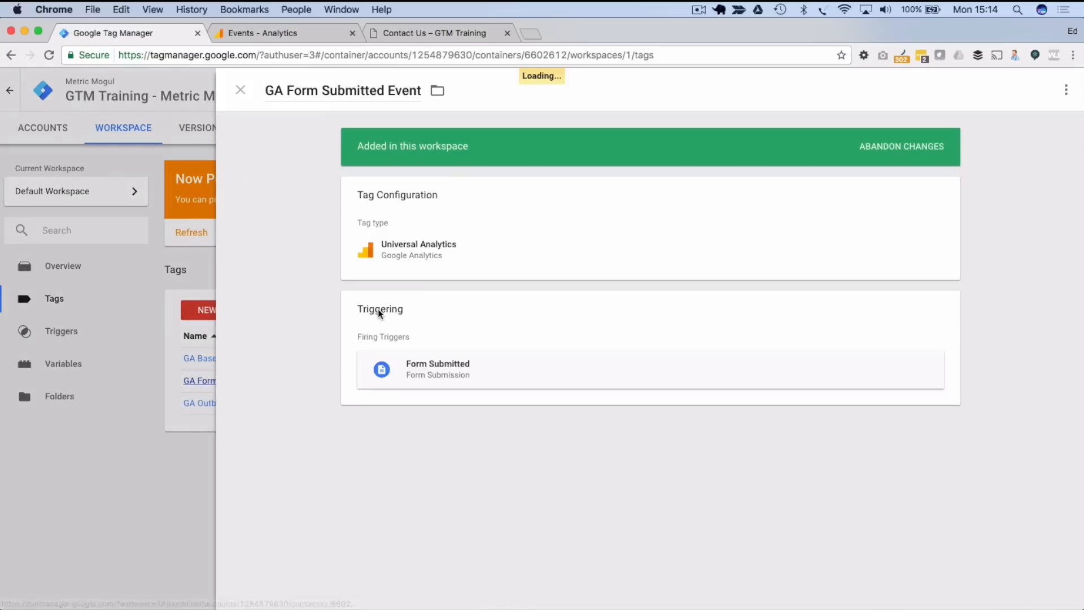
click(409, 339)
scroll(408, 338, down, 2)
triple_click(416, 399)
key(BackSpace)
click(550, 399)
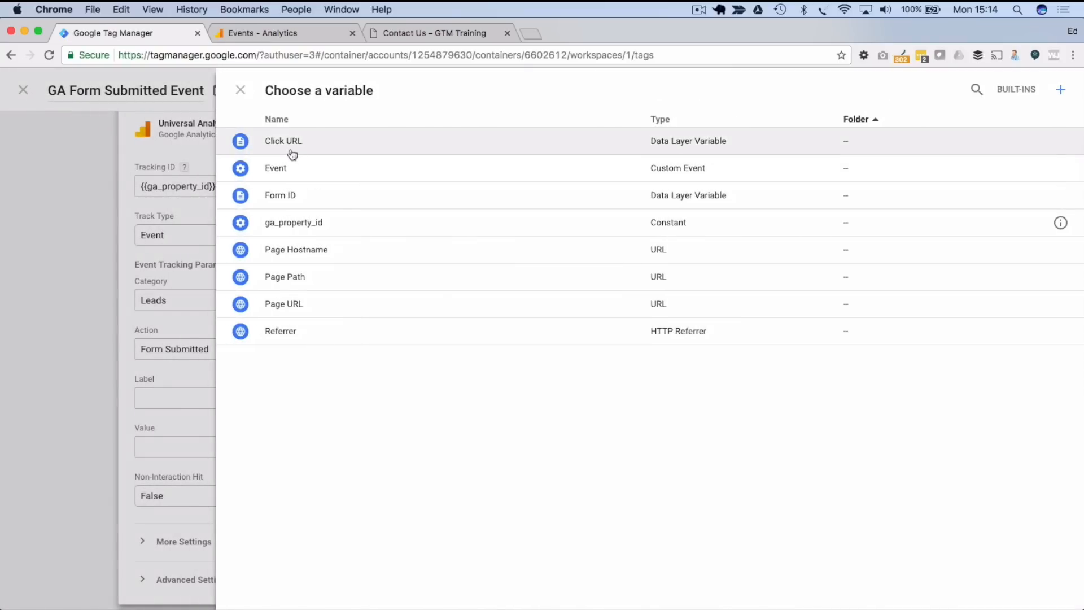
click(289, 143)
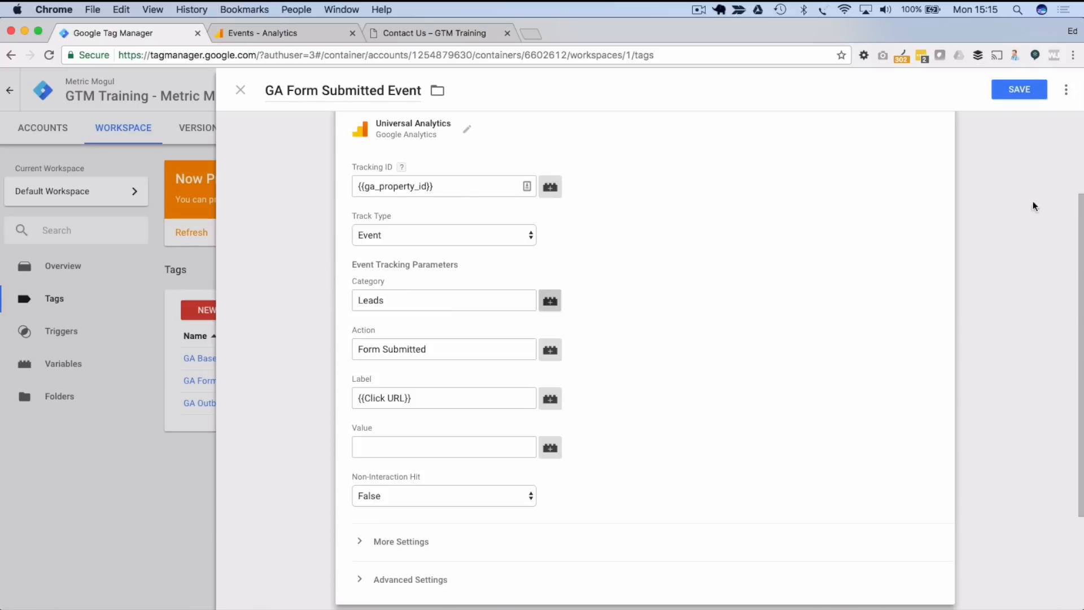
click(1018, 90)
click(1018, 90)
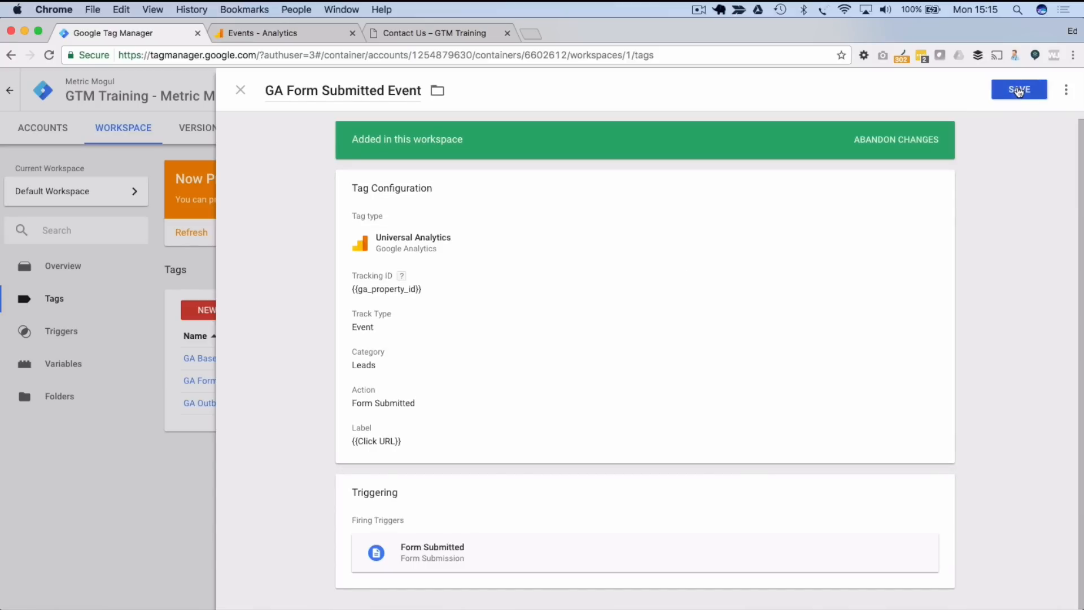
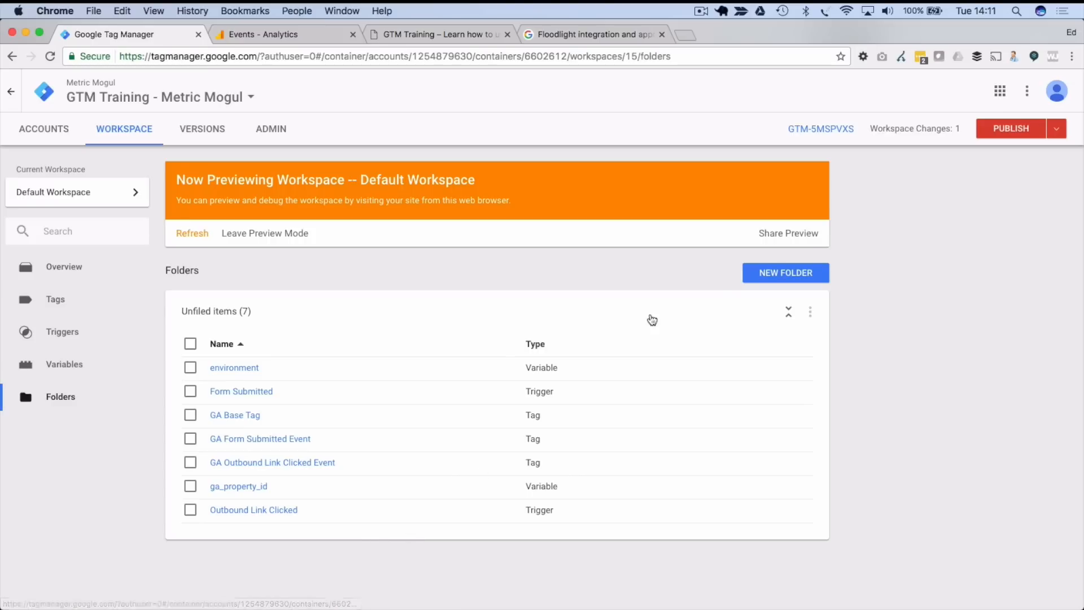
- Create a Google Analytics folder and move the three GA tags and ga_property_id into it
click(771, 275)
text(Google Analytics)
click(424, 217)
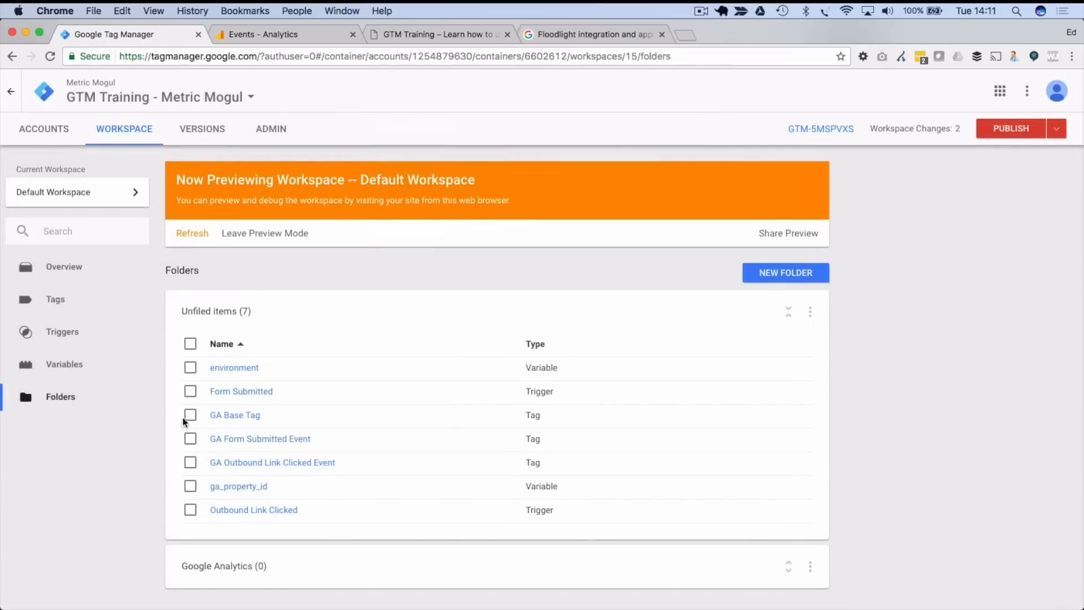
click(190, 415)
click(190, 439)
click(190, 462)
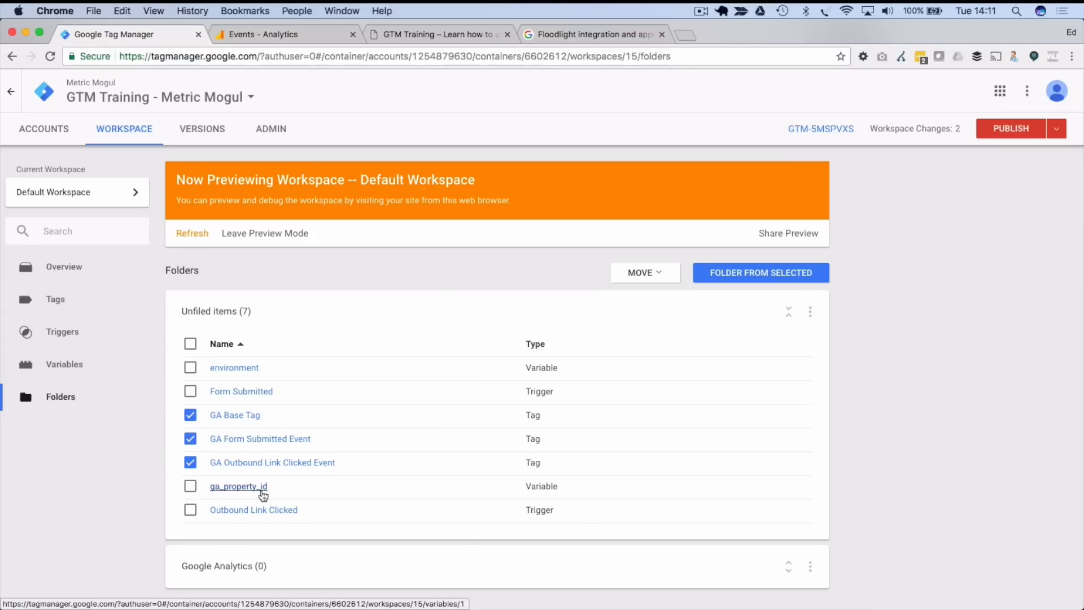
click(191, 486)
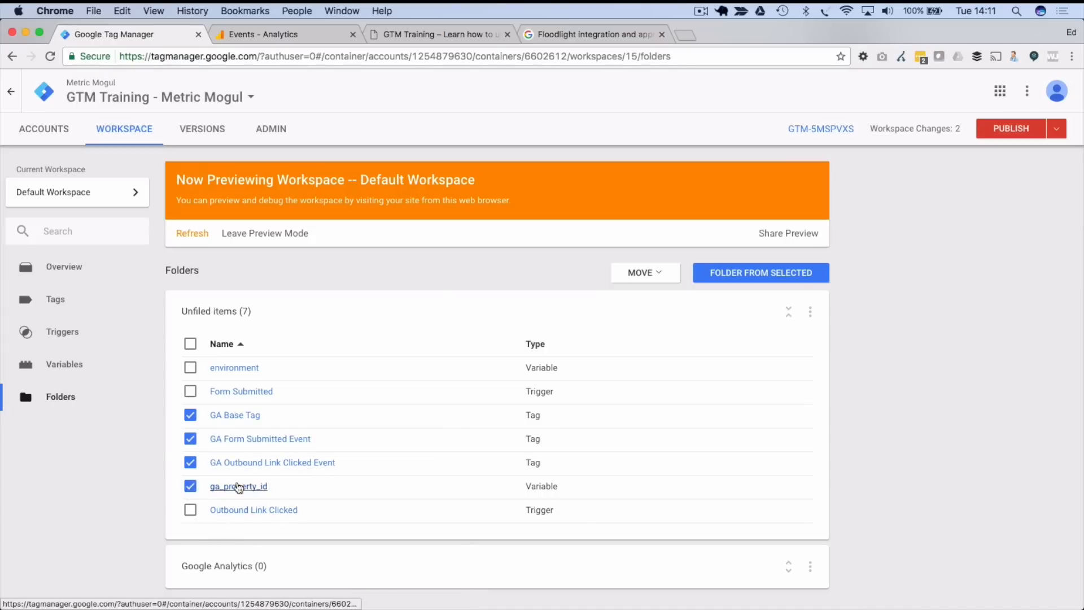
click(653, 276)
click(652, 312)
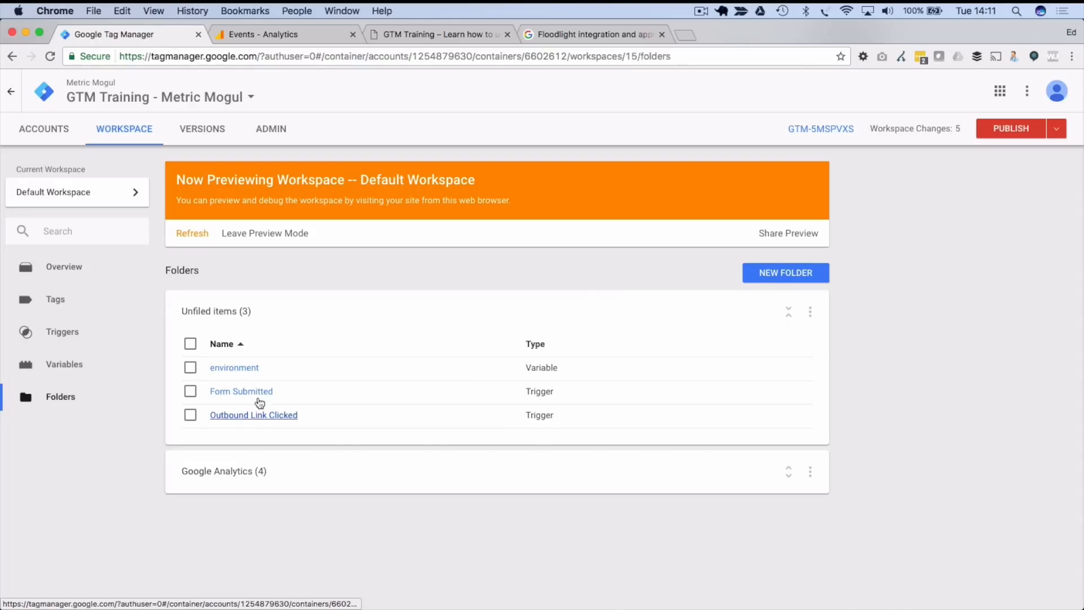
- Create a Custom Triggers folder holding the Form Submitted and Outbound Link Clicked triggers
click(796, 273)
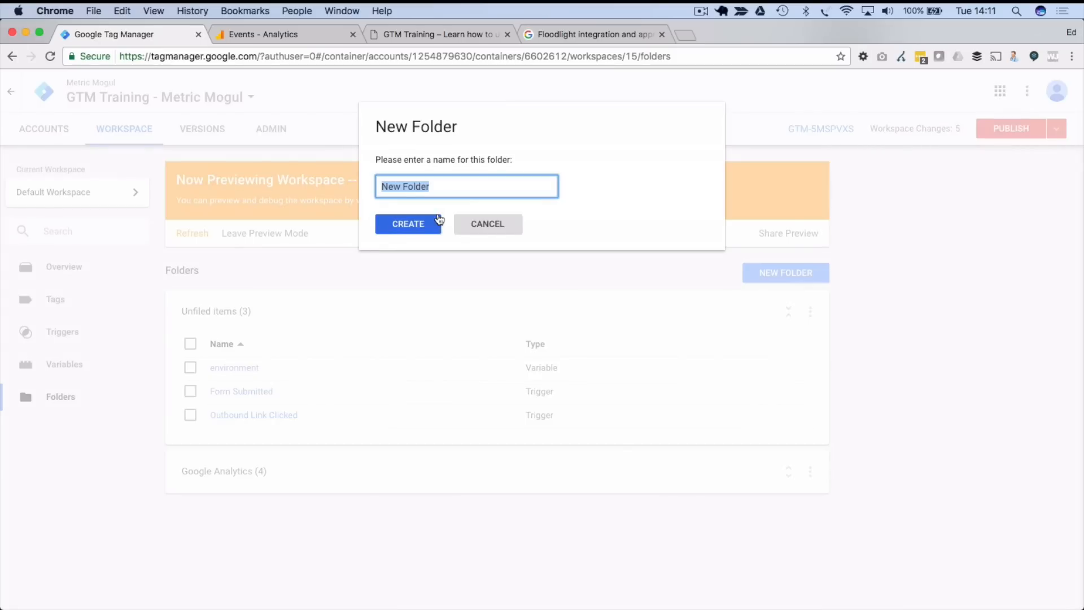
text(Custom Trig)
key(BackSpace)
text(ggers)
click(433, 234)
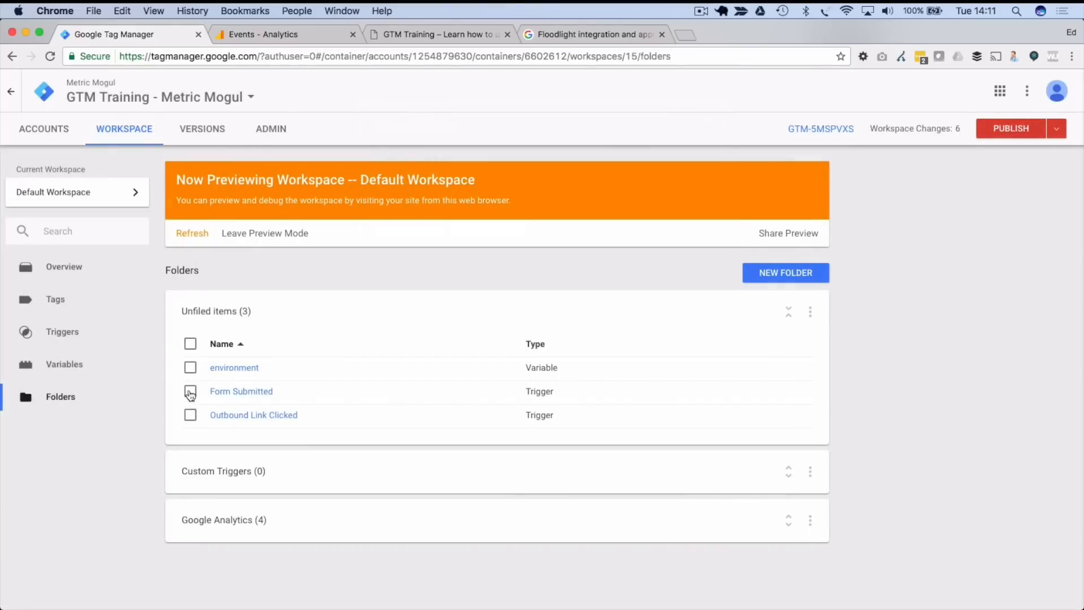
click(191, 390)
click(191, 415)
click(656, 274)
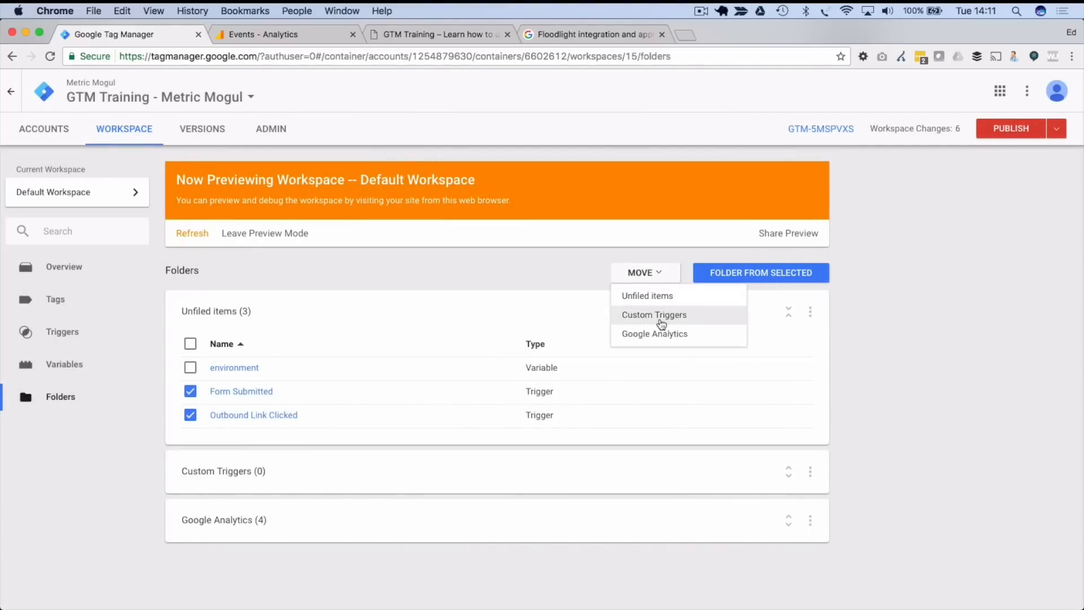
click(659, 316)
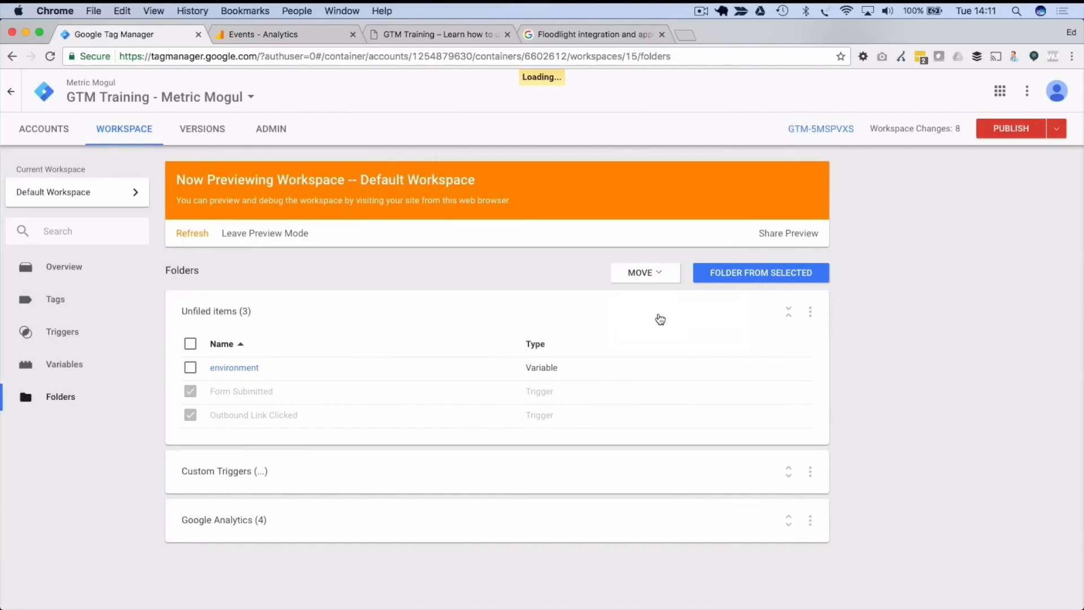
- Create a Custom Variables folder and move the environment variable into it
click(769, 272)
text(Custom Variables)
click(421, 223)
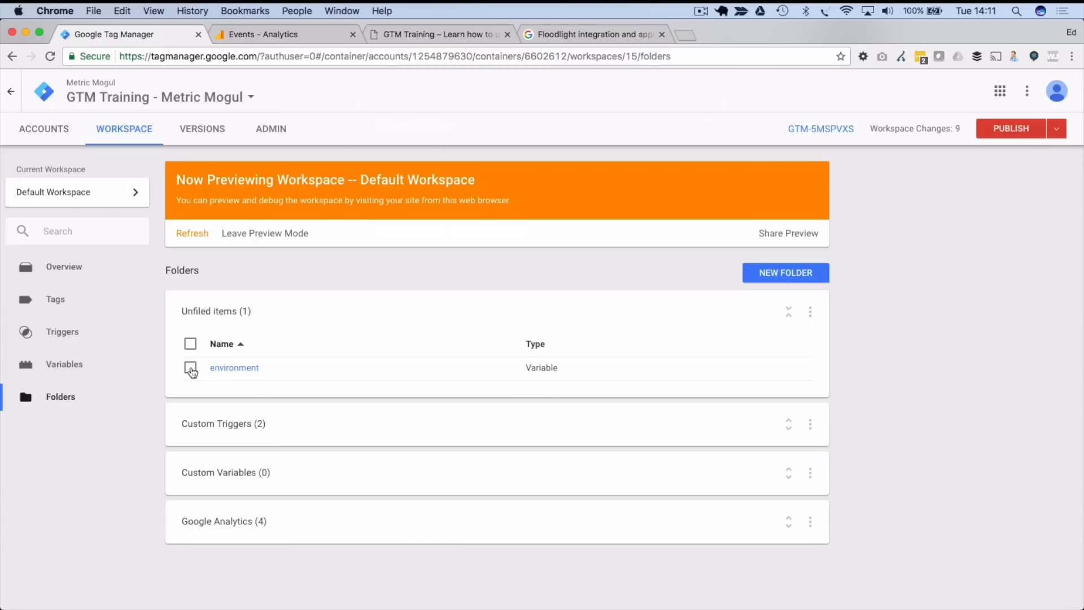
click(190, 367)
click(658, 273)
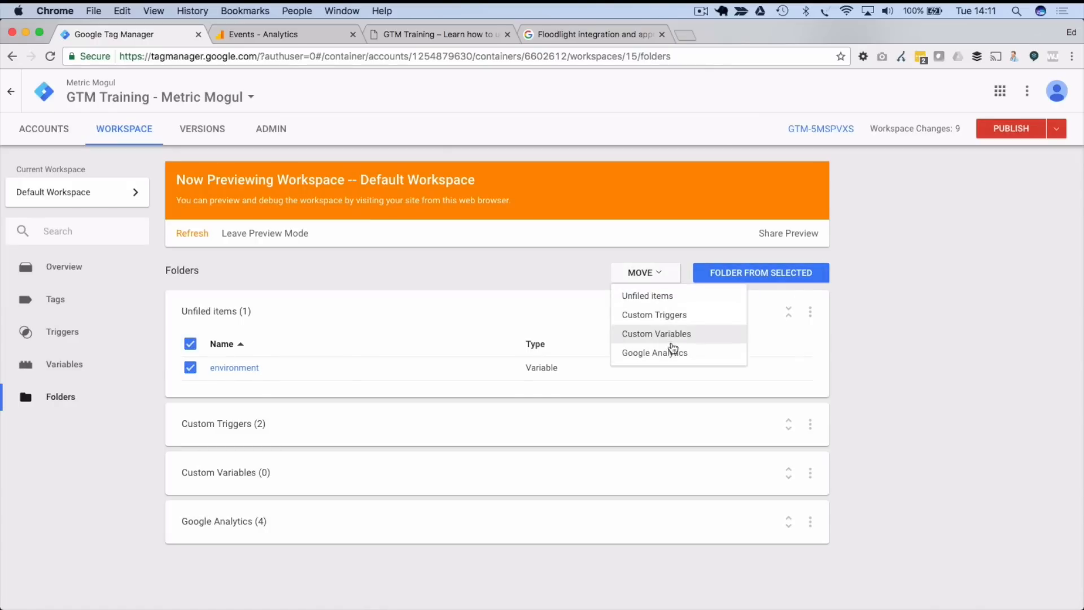
click(672, 334)
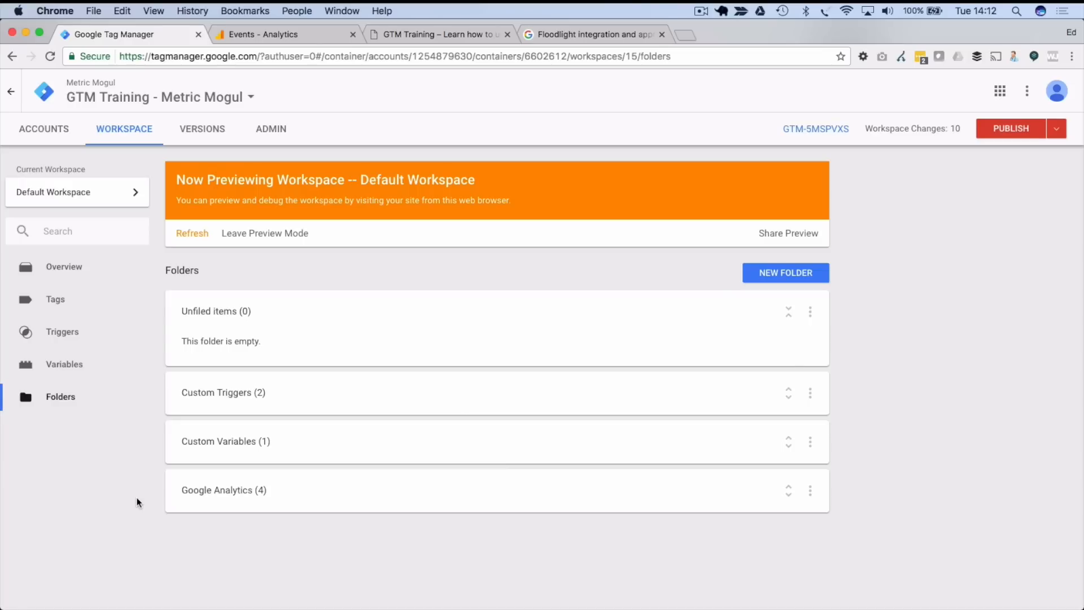
- Expand the Google Analytics folder and scroll through its four items
click(303, 495)
scroll(303, 504, down, 2)
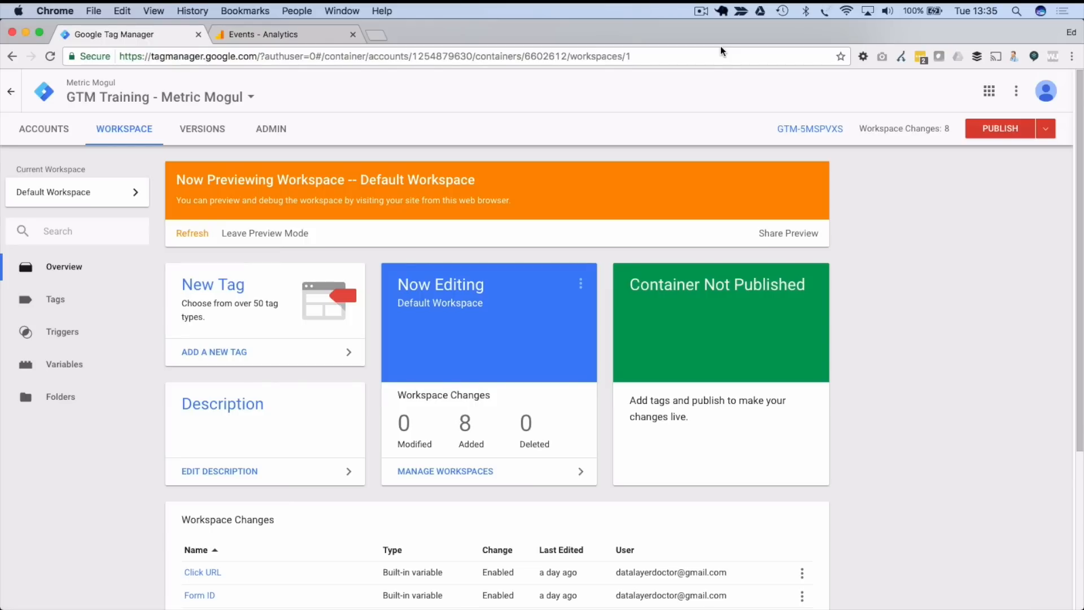
- Start publishing, then review the 8 workspace changes and the workspace's activity history
click(985, 132)
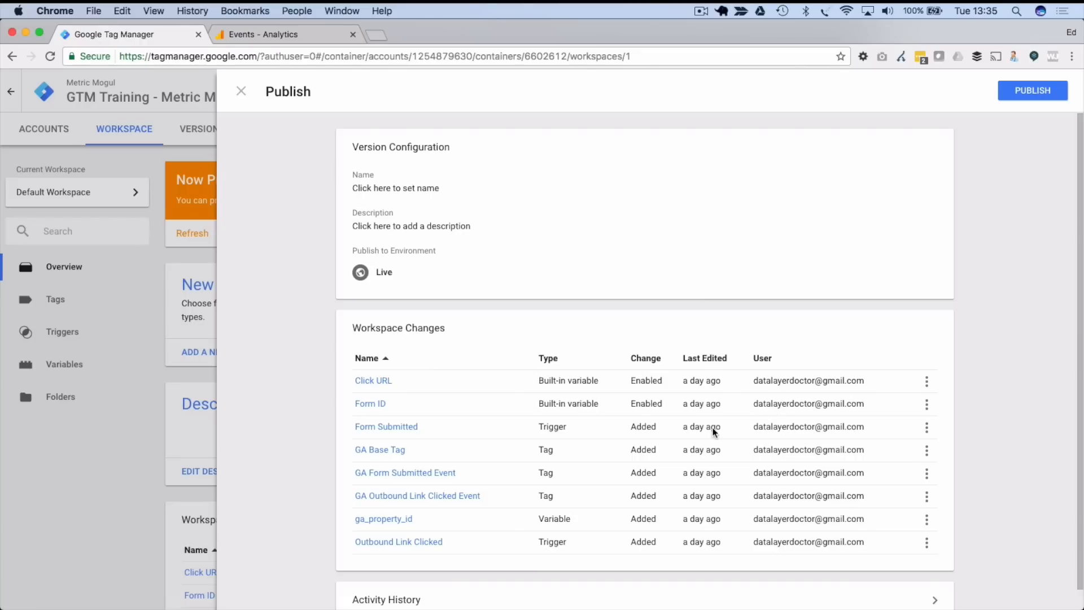
mouse_move(712, 427)
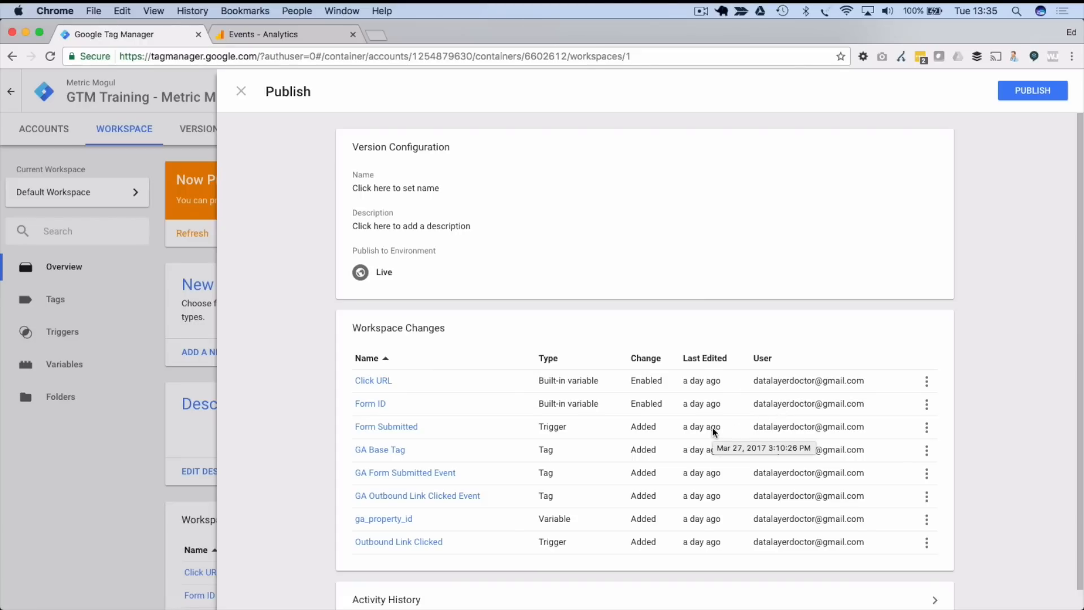
scroll(739, 497, down, 1)
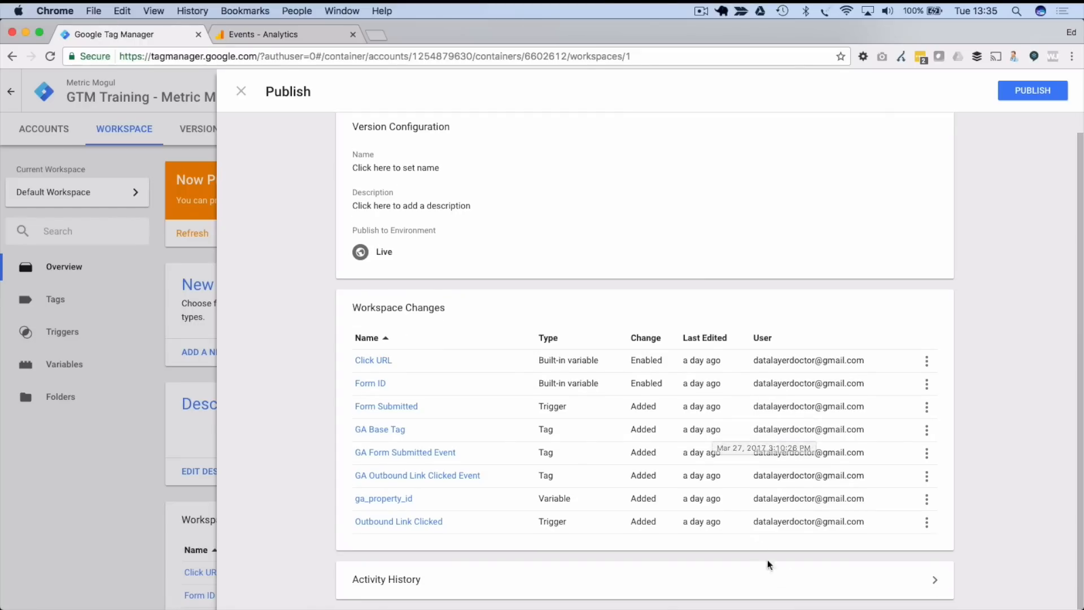
click(872, 581)
scroll(358, 224, down, 3)
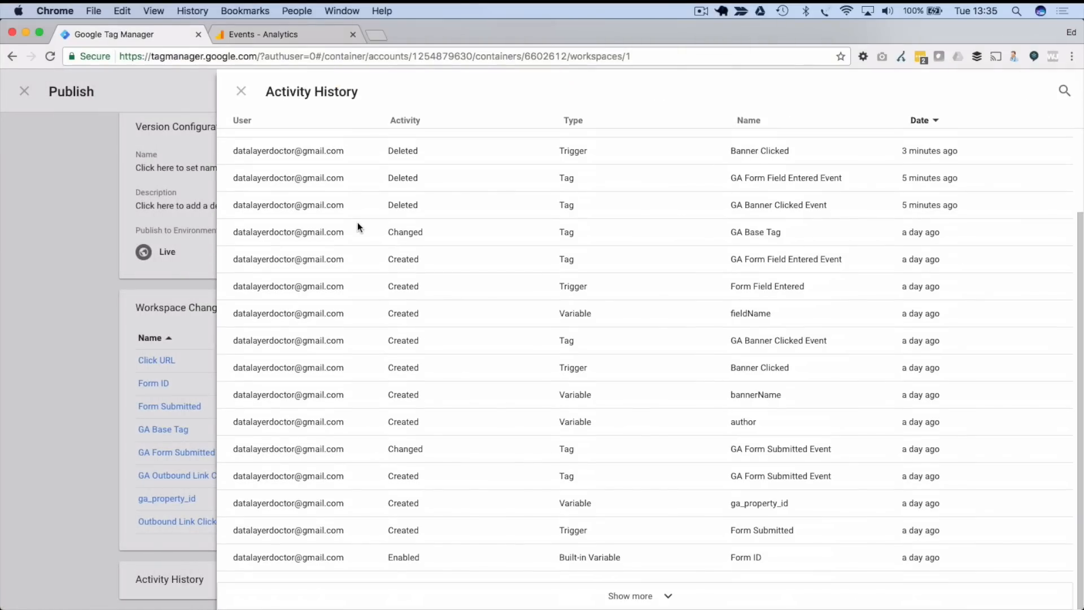
scroll(358, 224, up, 3)
scroll(358, 224, down, 3)
click(241, 91)
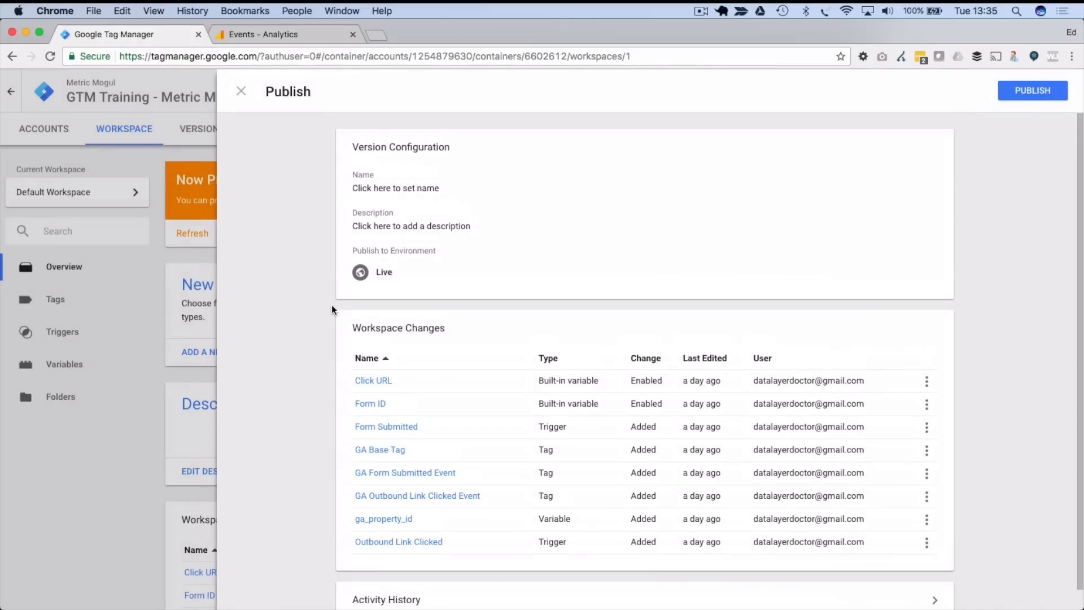
- Name the version 'Version 1' with description 'Added Google Analytics plus a few events.'
click(385, 188)
click(392, 196)
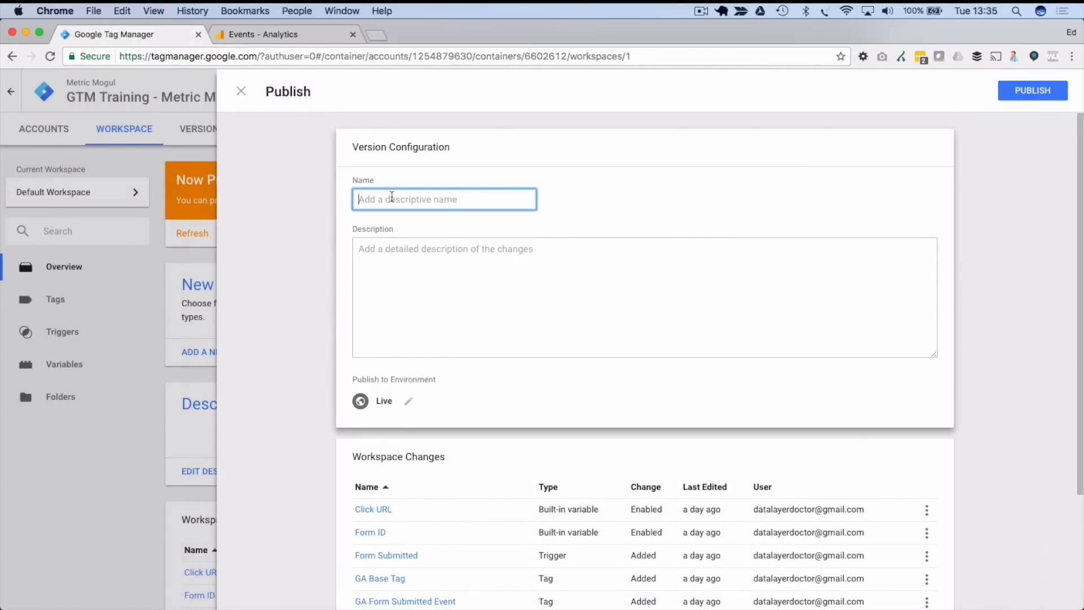
text(Version 1)
key(Tab)
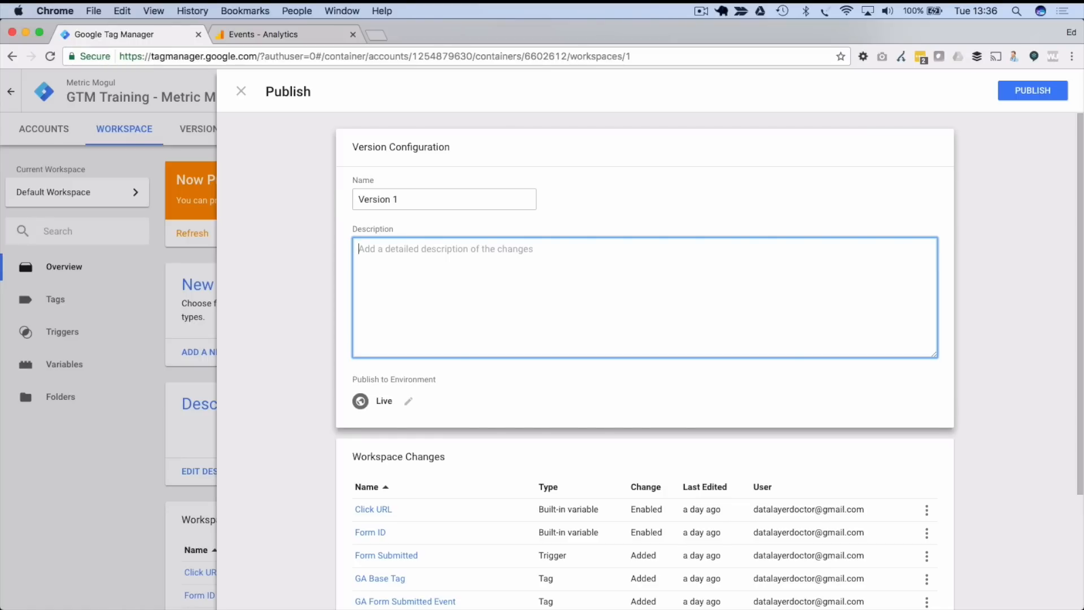
text(A)
key(BackSpace)
text(Adeed)
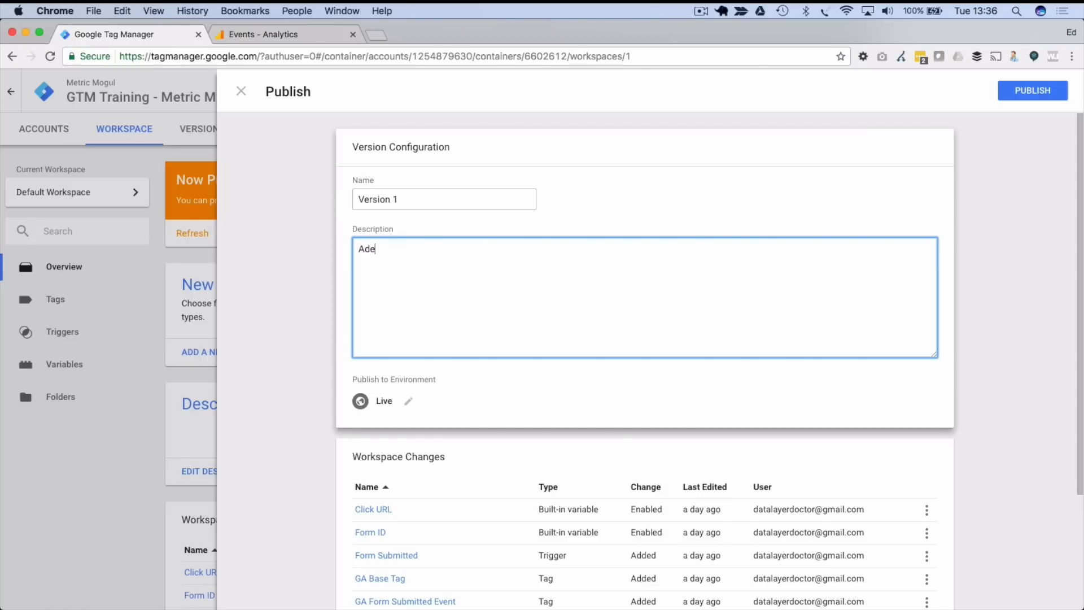
key(BackSpace)
key(BackSpace)
key(BackSpace)
text(ded Google Analytics plus a few events.)
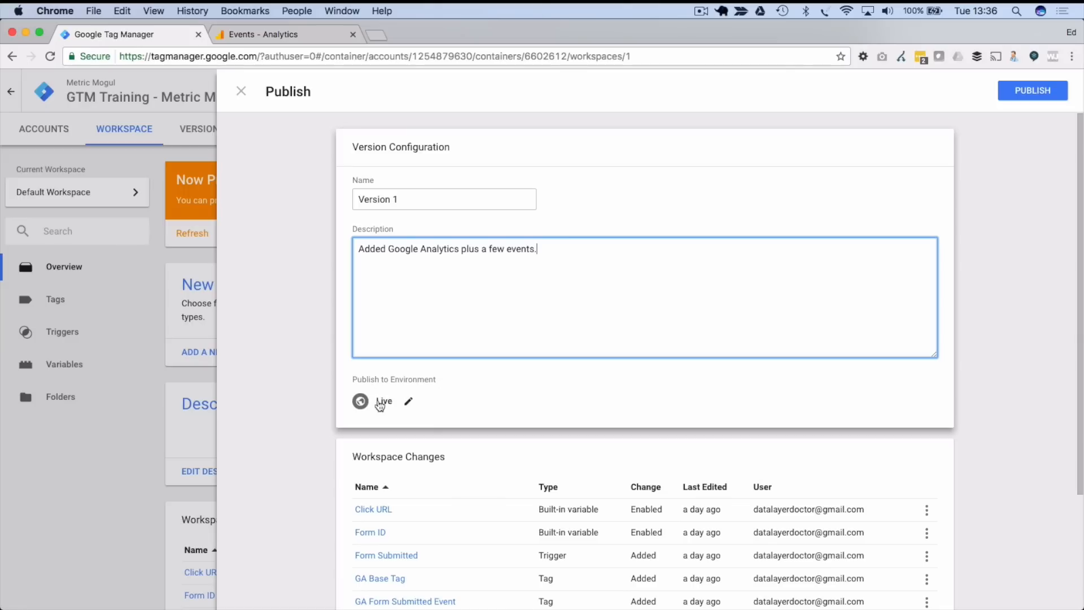
- Keep Live as the target environment and publish Version 1
click(409, 403)
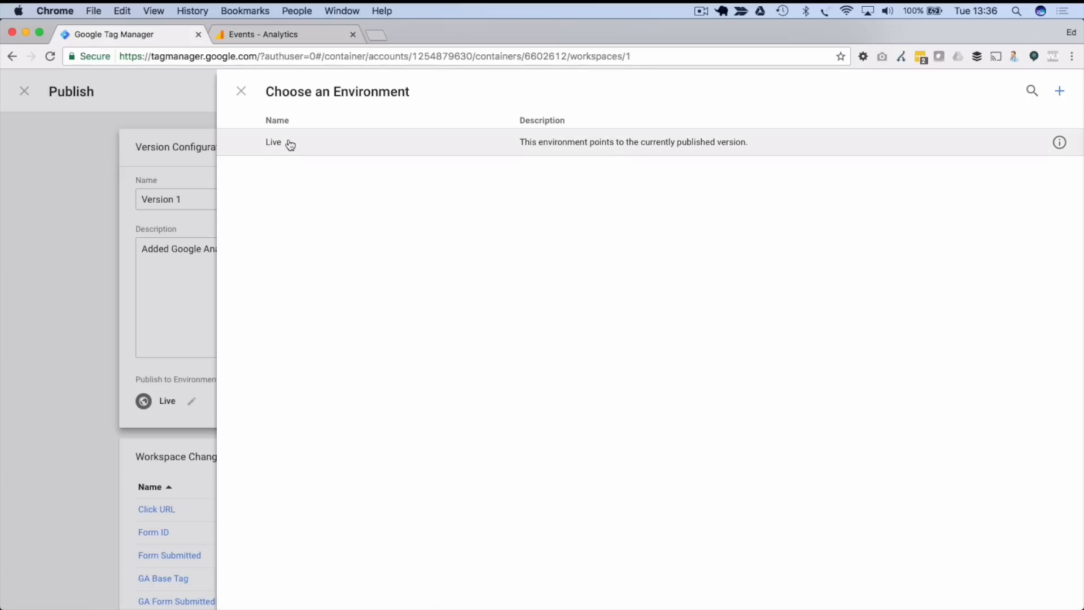
click(241, 92)
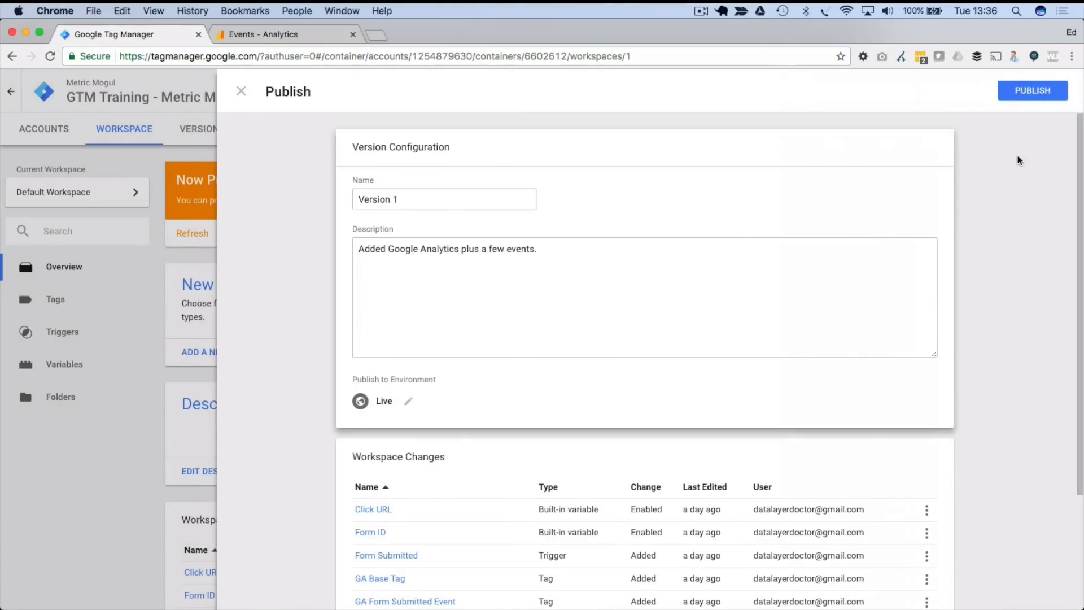
click(1031, 93)
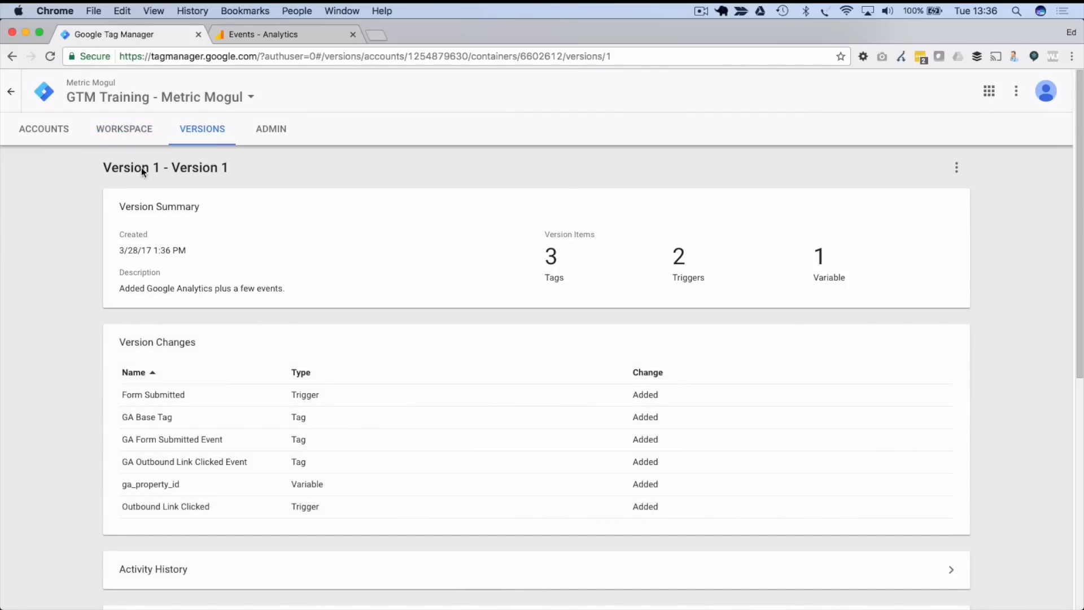
- Review the Version 1 summary and its actions menu, then return to the workspace overview
scroll(209, 227, down, 7)
scroll(208, 227, up, 7)
click(956, 169)
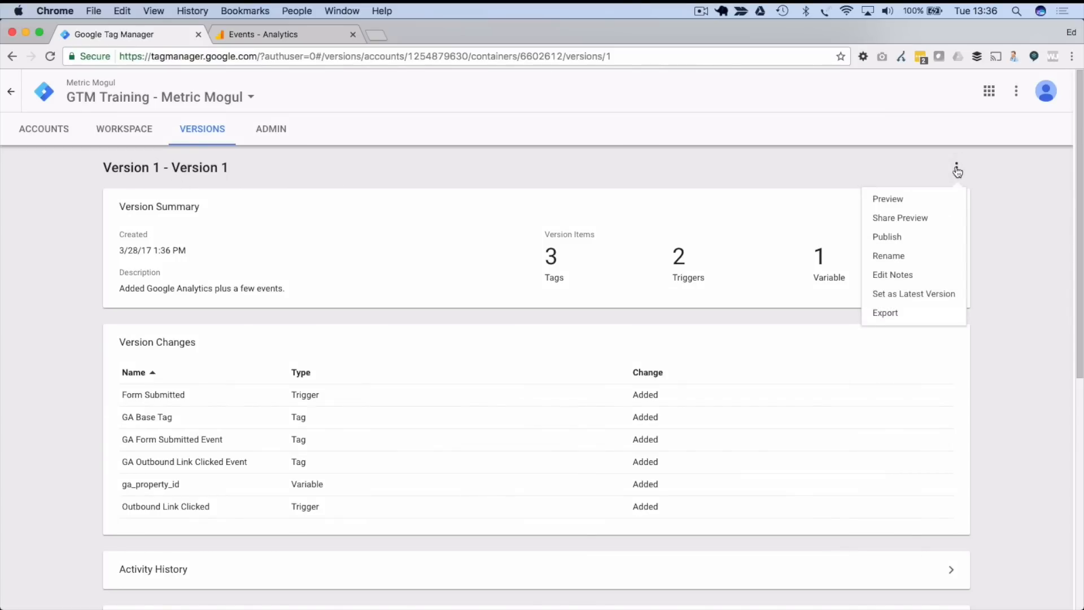
click(1005, 167)
scroll(1006, 178, down, 10)
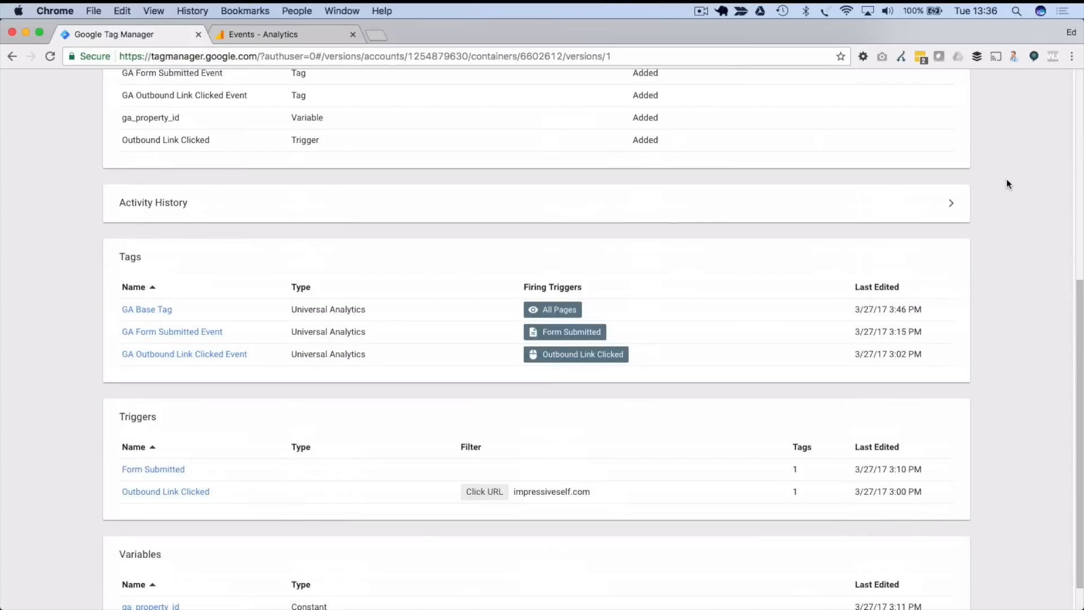
scroll(1005, 178, up, 10)
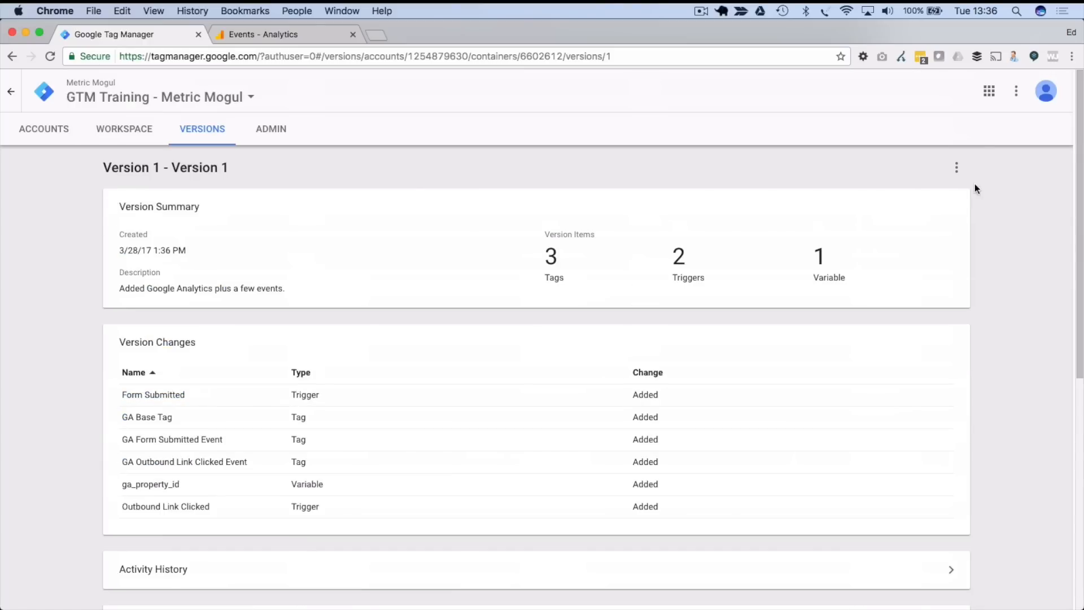
click(138, 132)
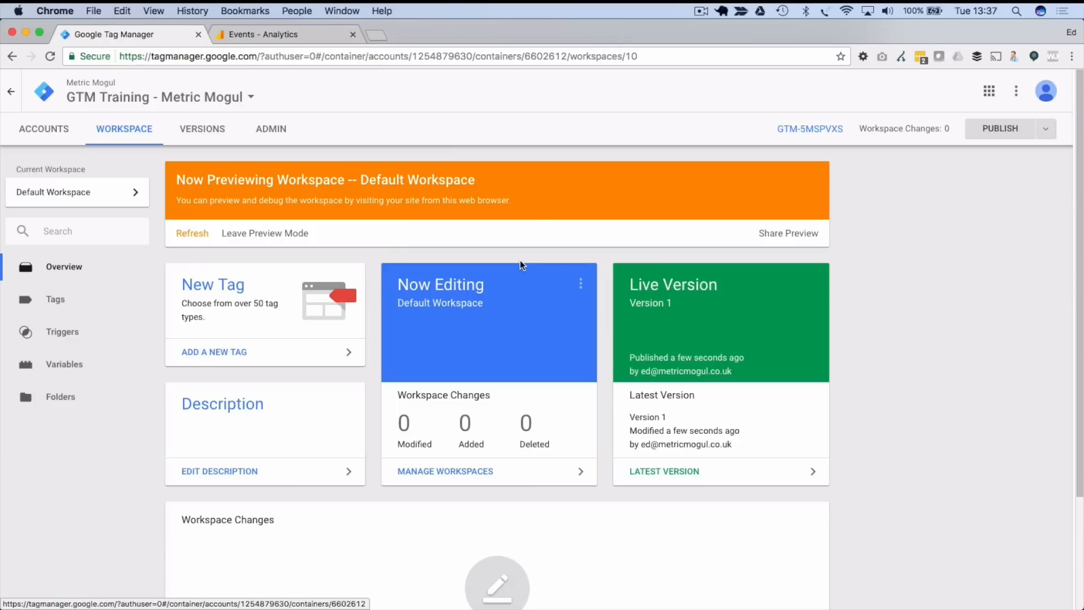
- Open the Tags list from the sidebar
click(67, 310)
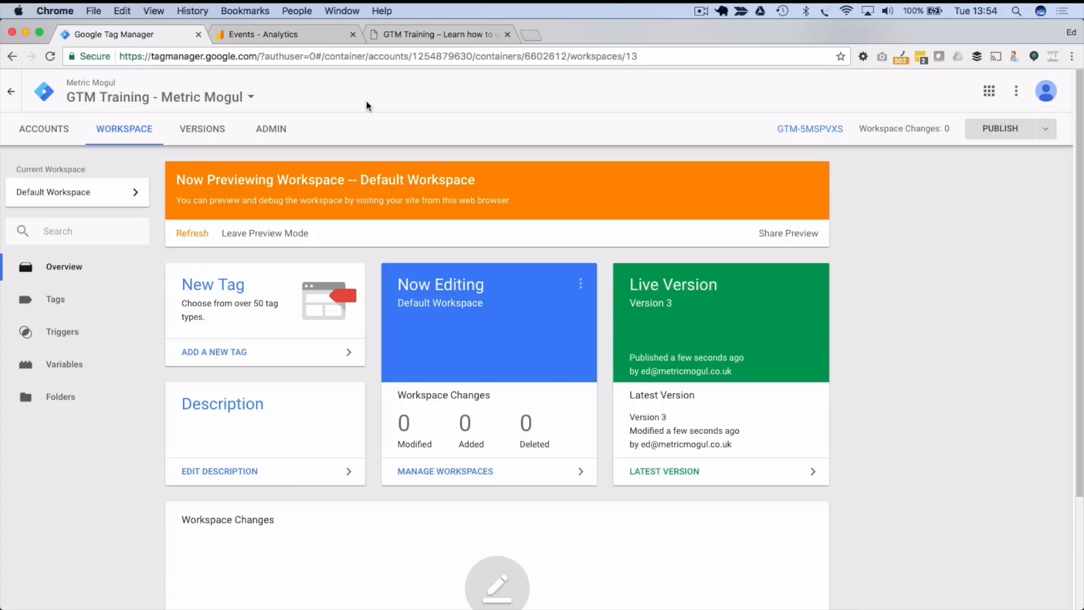
- Create a new workspace named 'Facebook Agency'
click(85, 196)
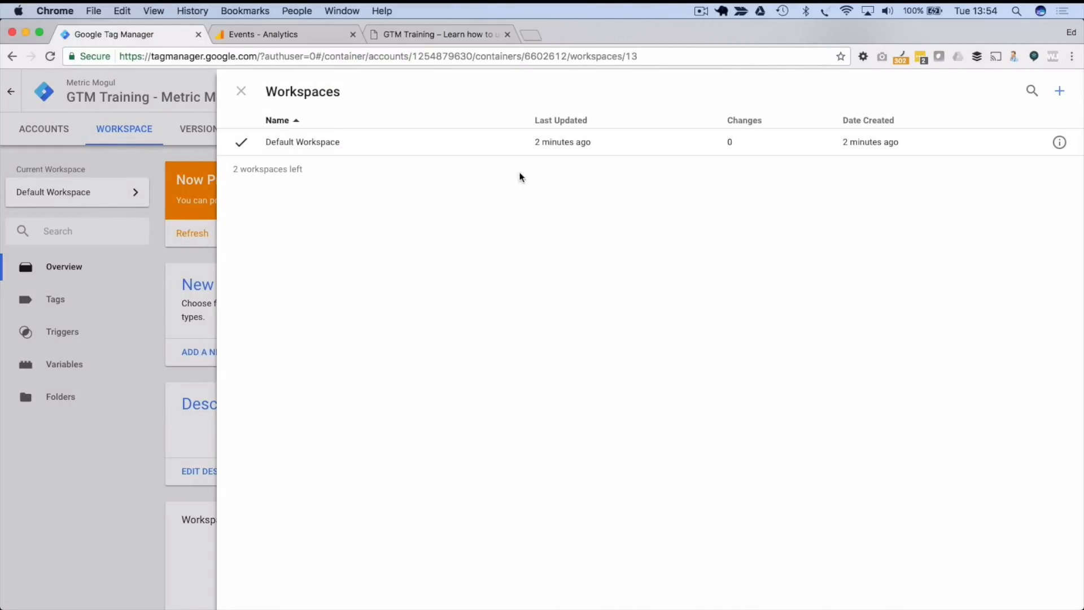
click(1062, 95)
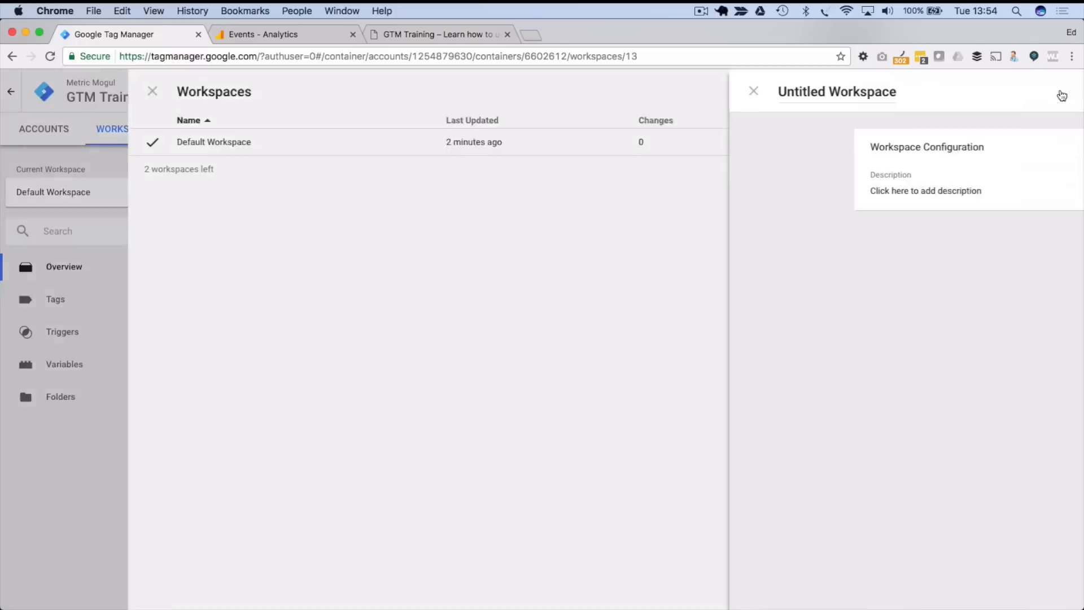
click(333, 93)
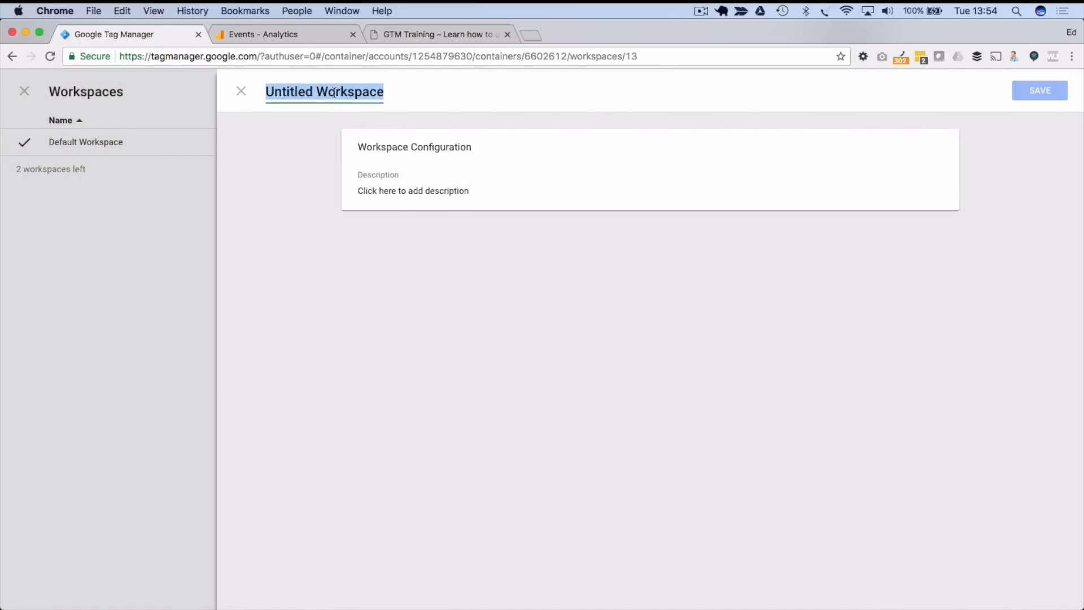
text(Facebook Agency)
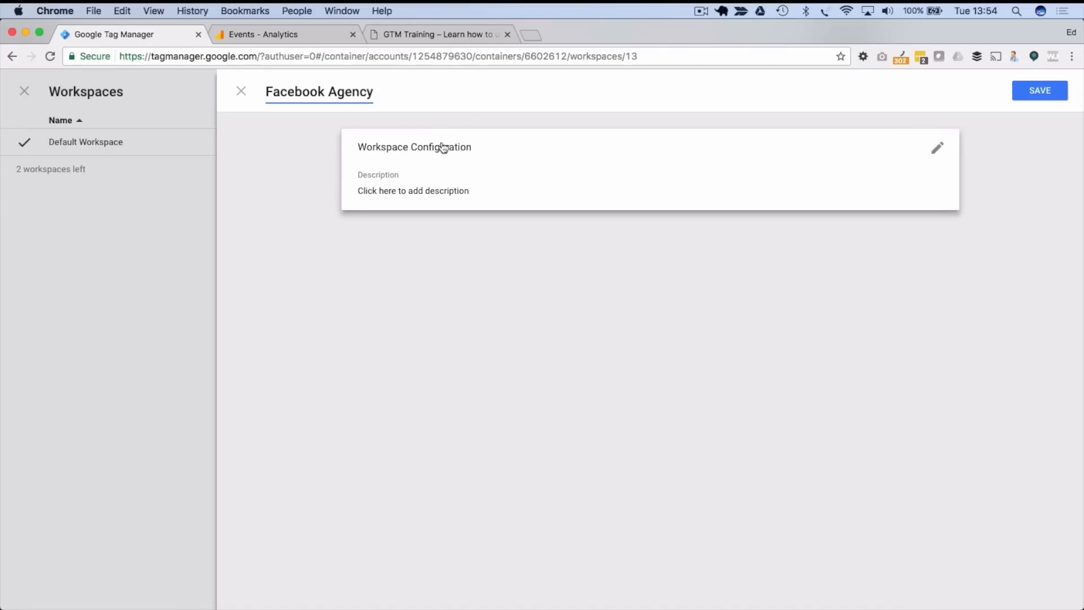
- Enter the workspace description 'For the agency to add marekting tags'
click(450, 191)
click(442, 204)
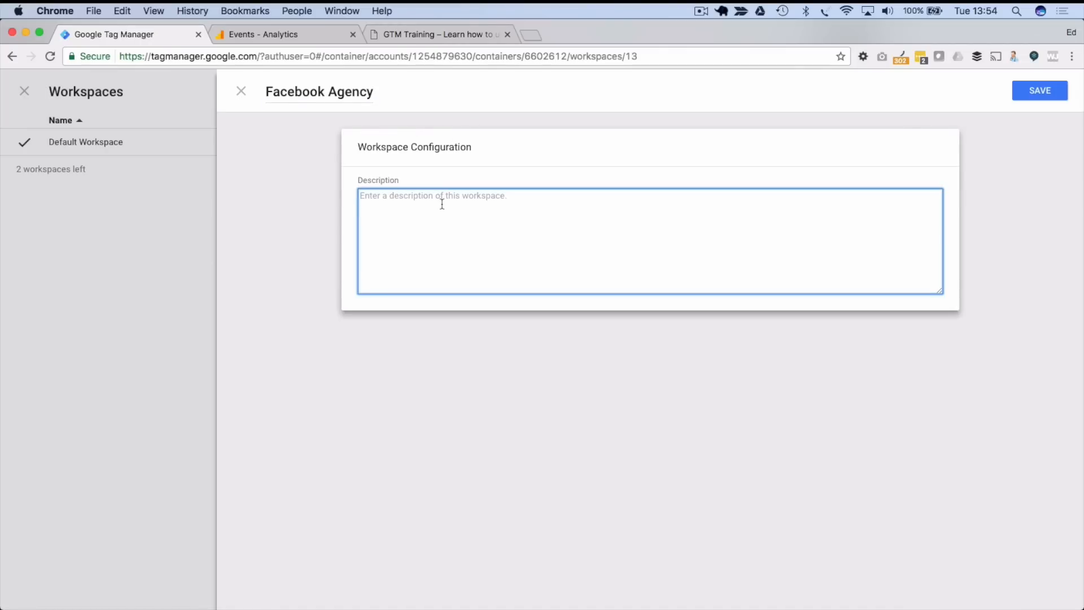
text(For the agency to add marekting tags)
- Correct 'marekting' to 'marketing' and save the Facebook Agency workspace
right_click(463, 195)
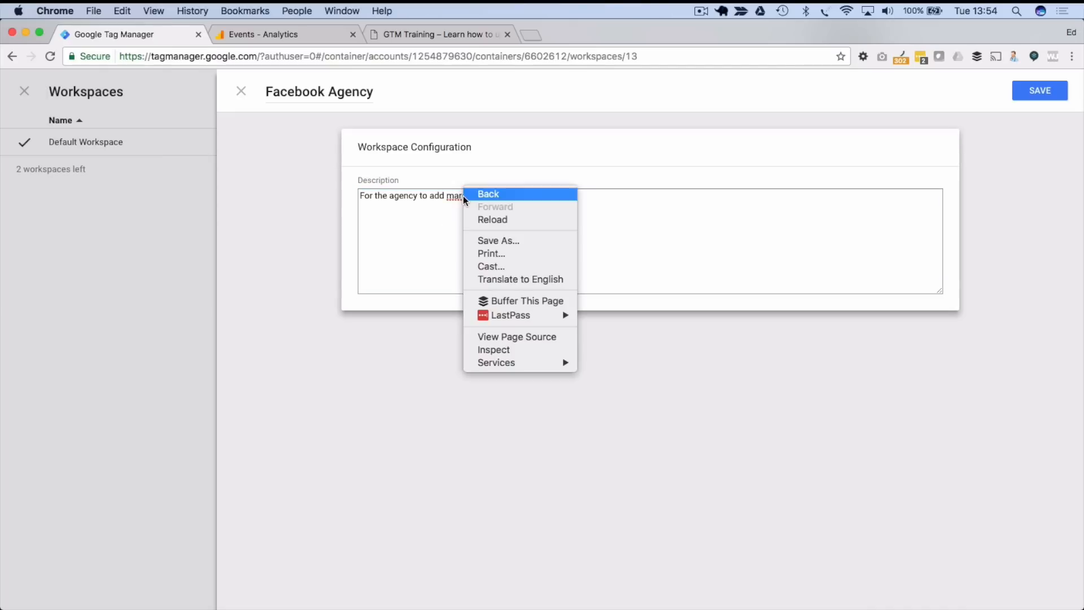
right_click(458, 196)
click(463, 193)
right_click(464, 194)
click(463, 207)
click(465, 195)
right_click(467, 195)
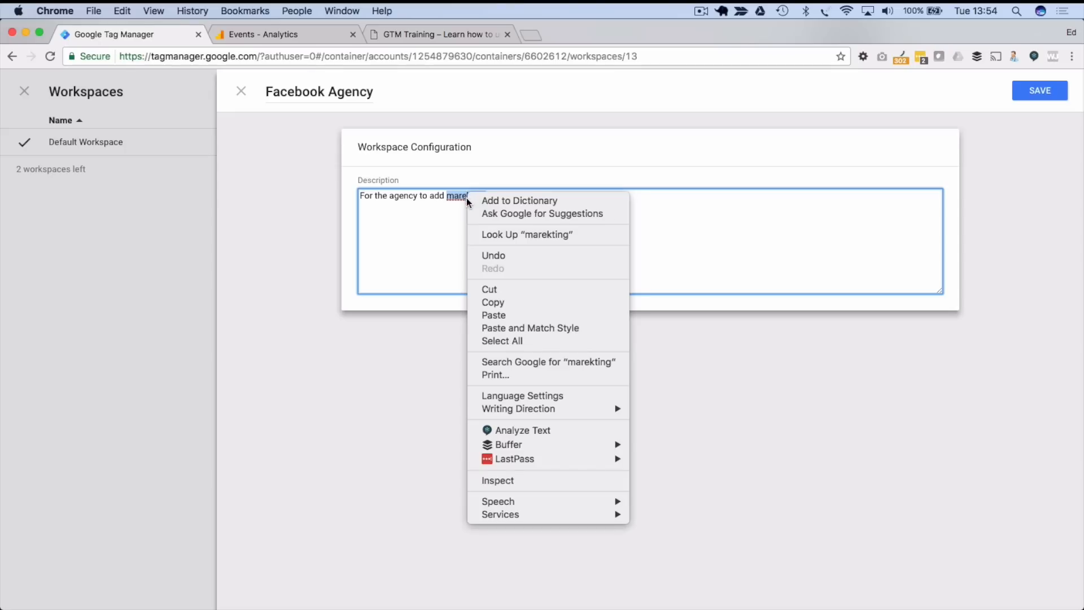
click(458, 208)
text(marketing)
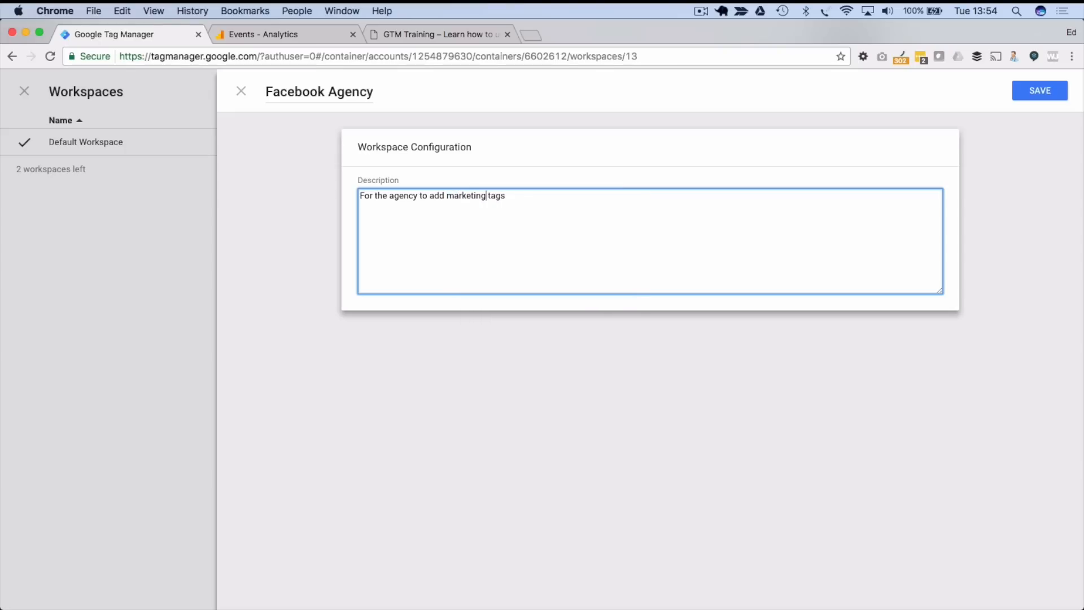
click(1039, 91)
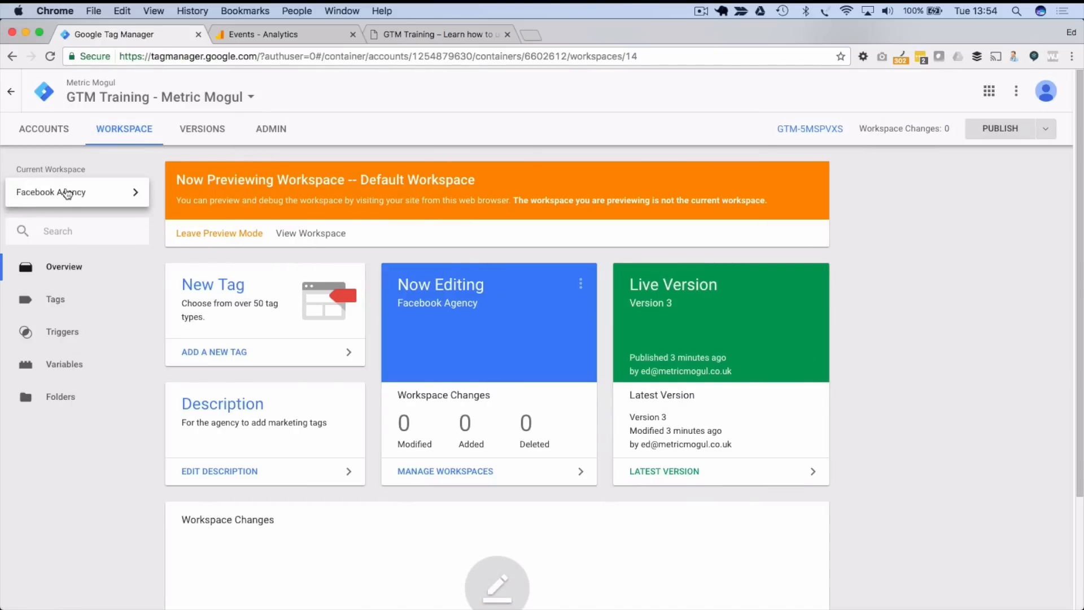
- Switch to the Default Workspace and then back to Facebook Agency
click(54, 194)
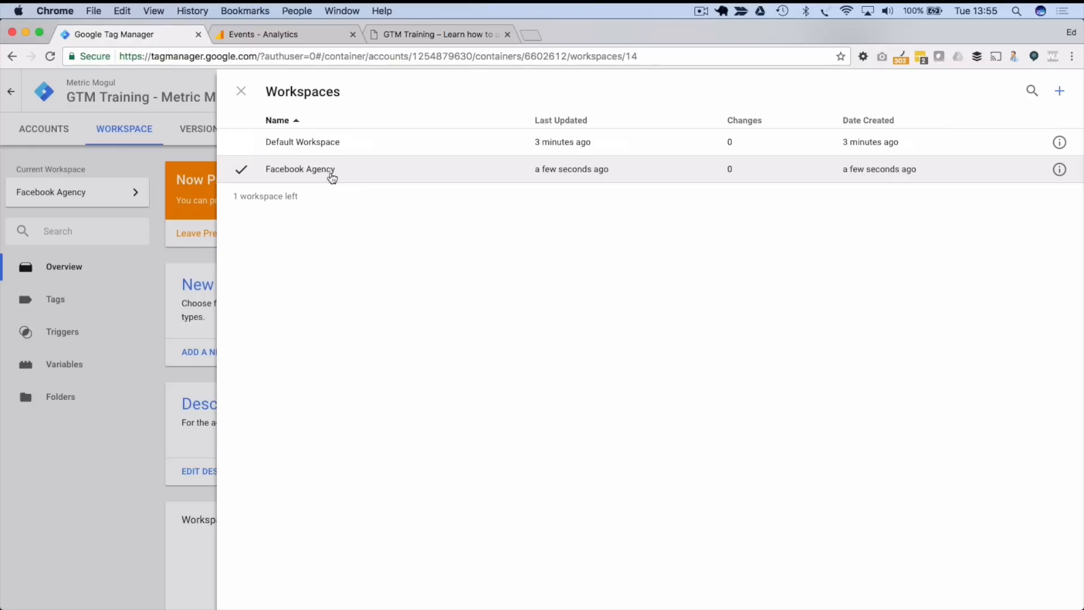
click(363, 169)
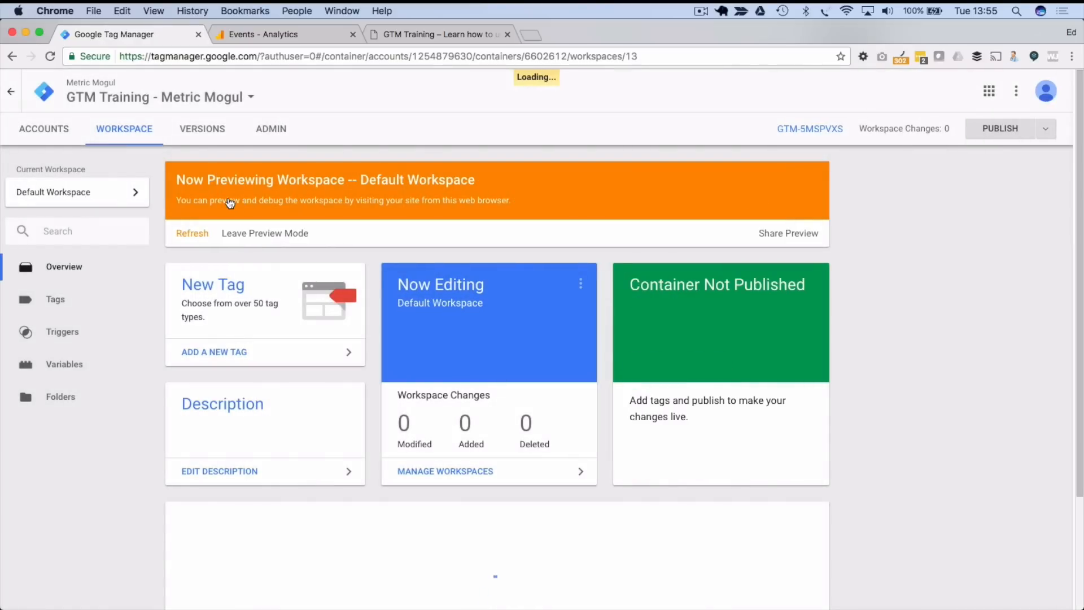
click(107, 193)
click(279, 172)
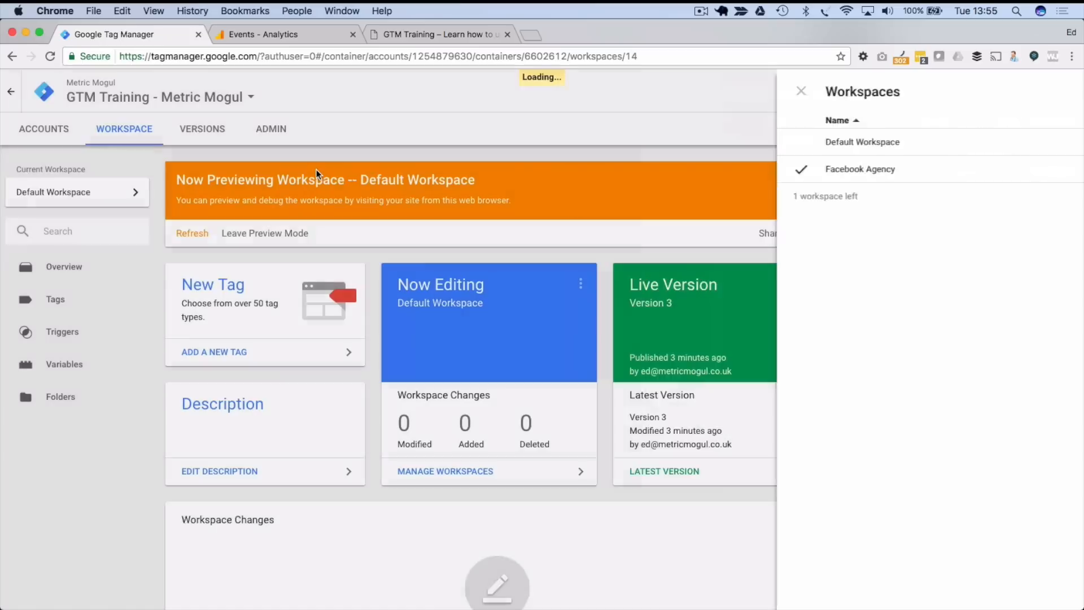
- Start a new tag named 'Facebook Conversion Pixel'
click(69, 296)
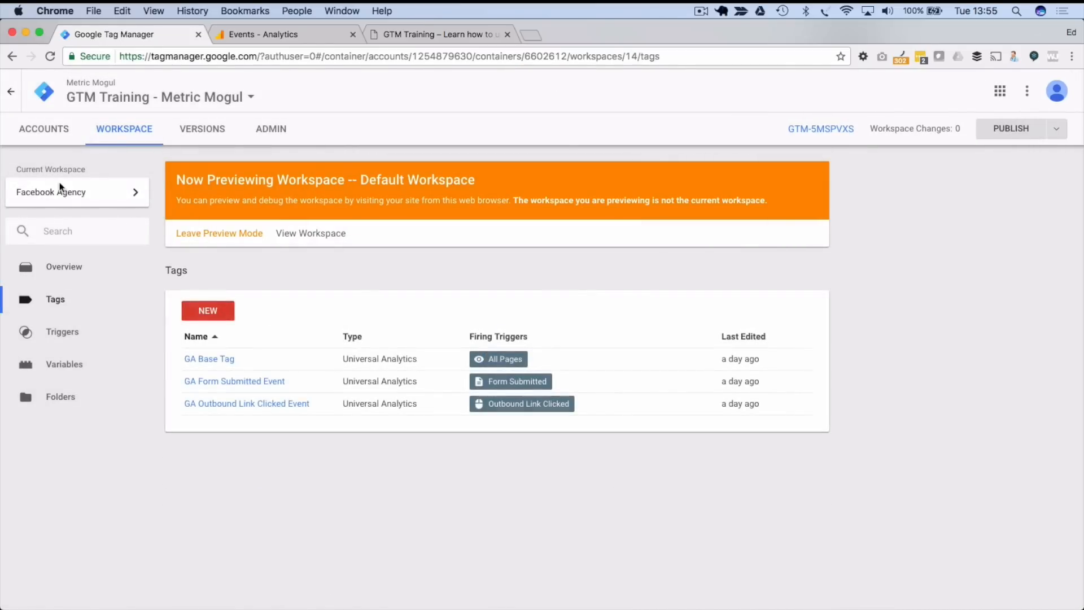
click(205, 310)
click(302, 92)
text(Facebo)
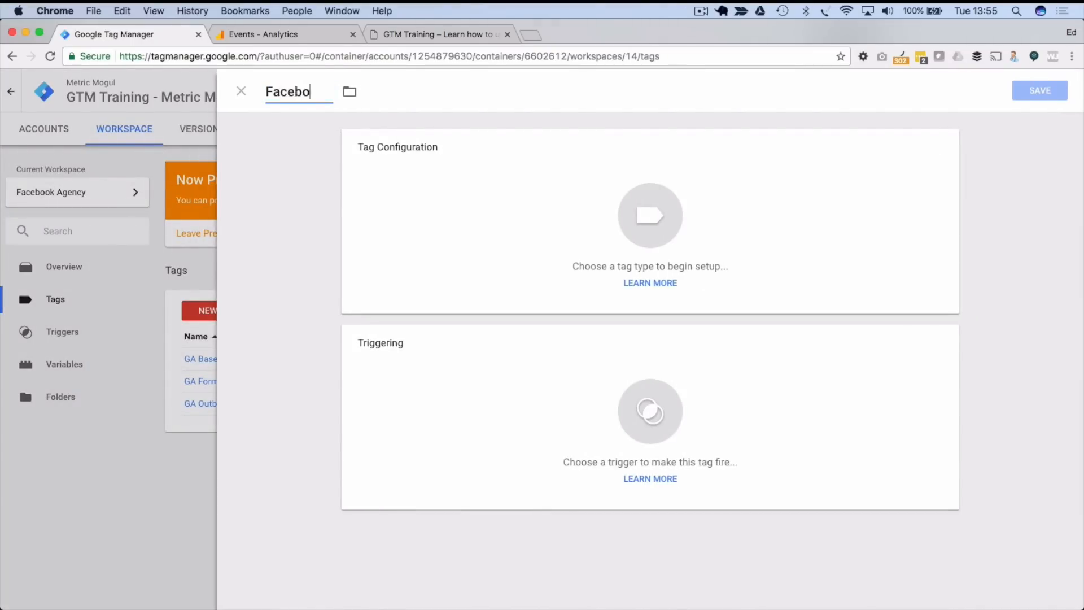
text(ok Conversio)
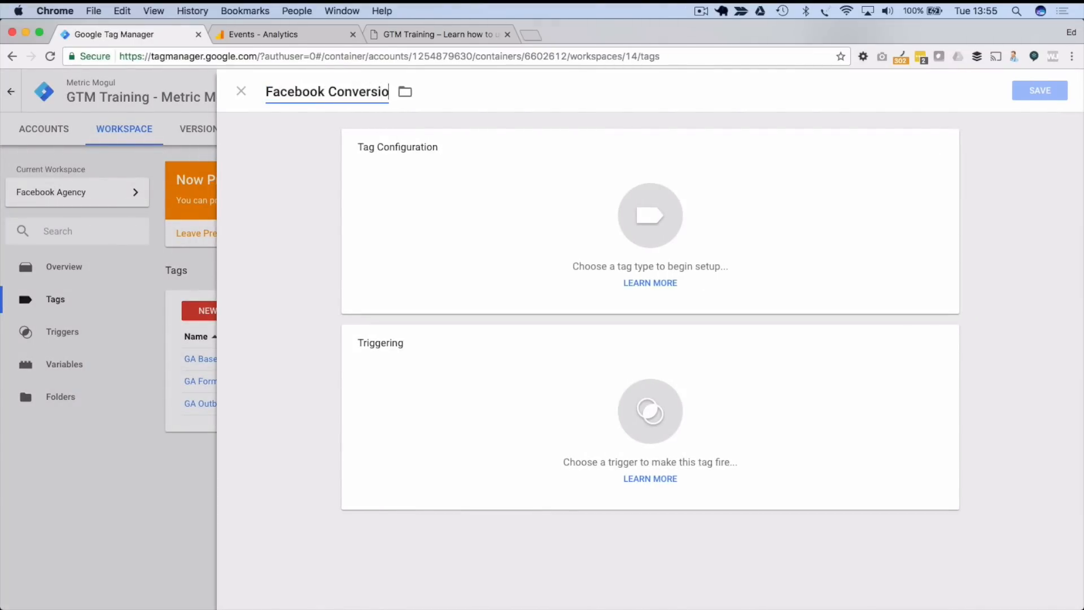
text(n Pixex)
key(BackSpace)
text(l)
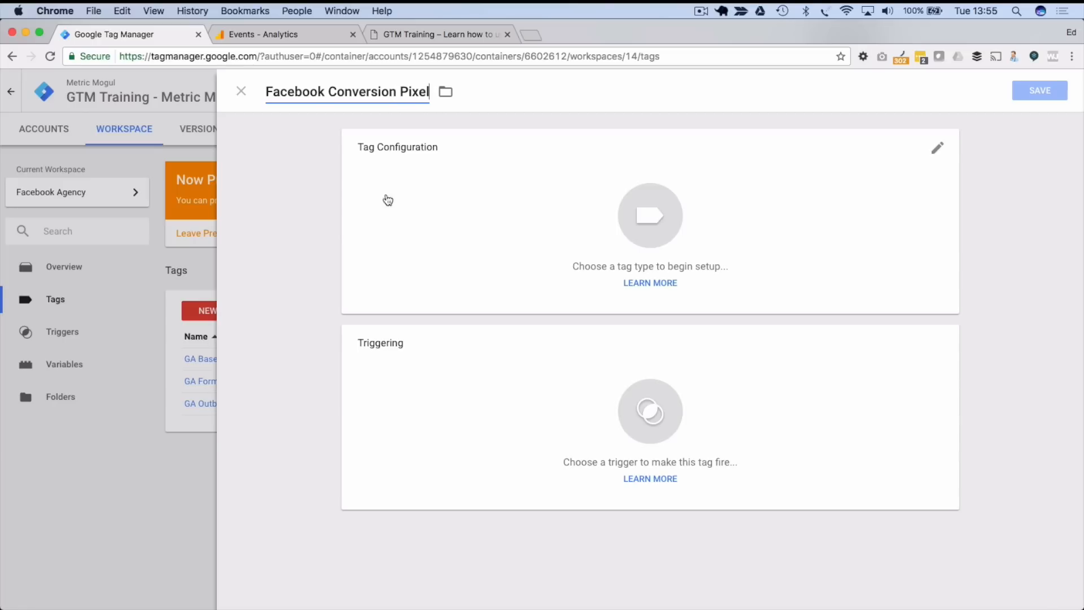
- Make it a Custom HTML tag with <script>console.log('Facebook code');</script>
click(641, 285)
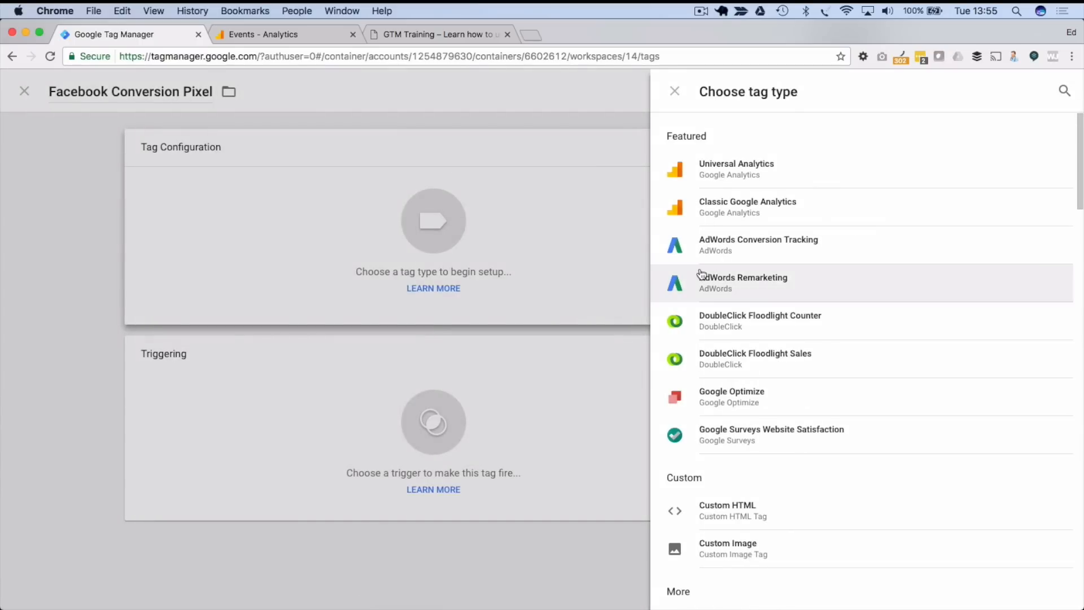
scroll(706, 273, down, 3)
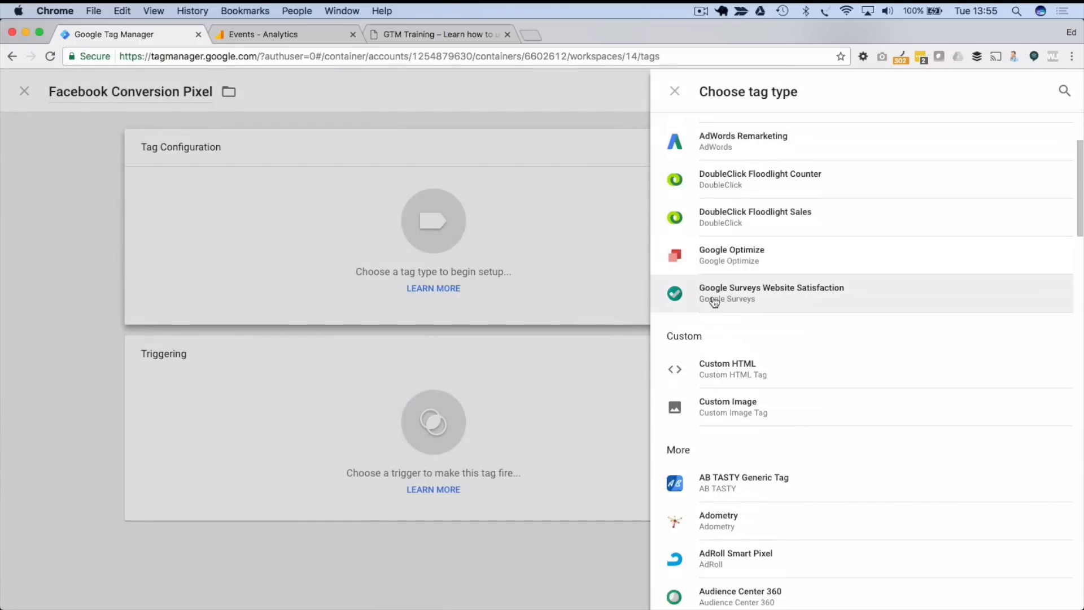
click(733, 376)
click(452, 295)
text(<script><)
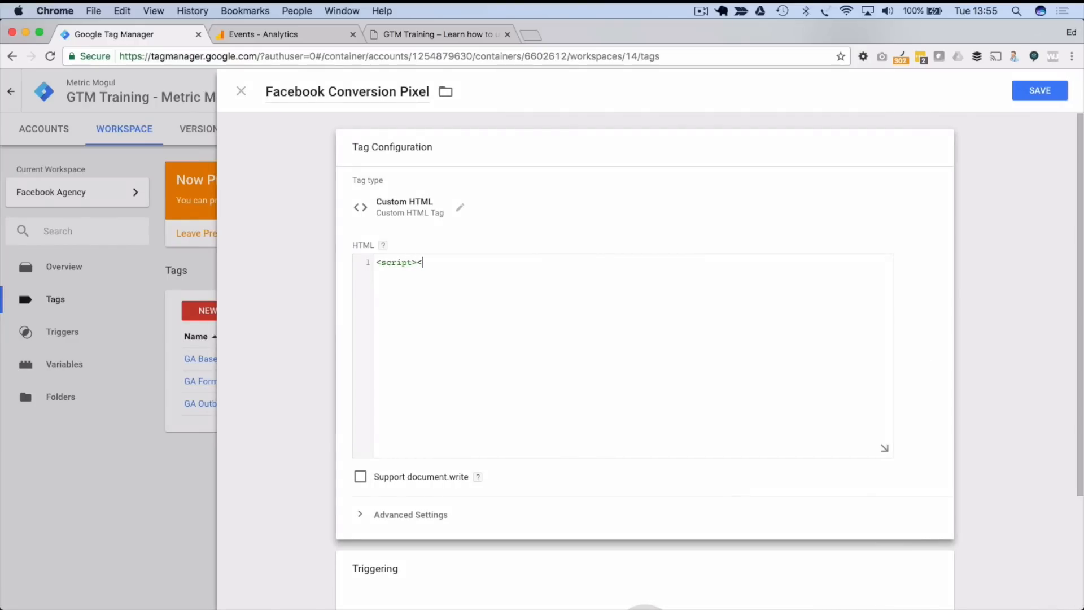
text(/script>)
key(Right)
text(console.log('Facebook code)
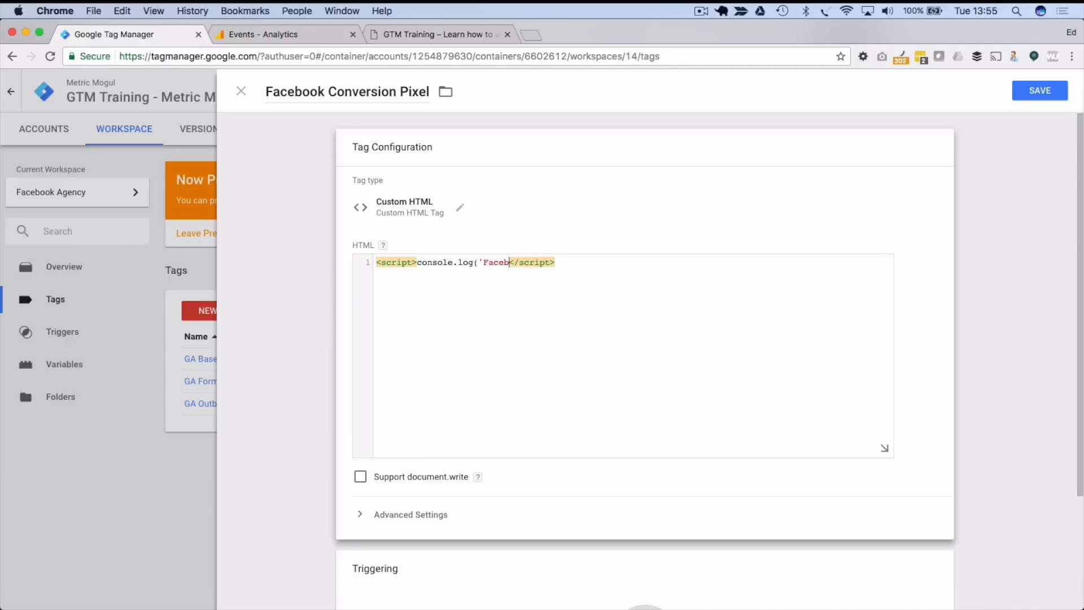
text(;)
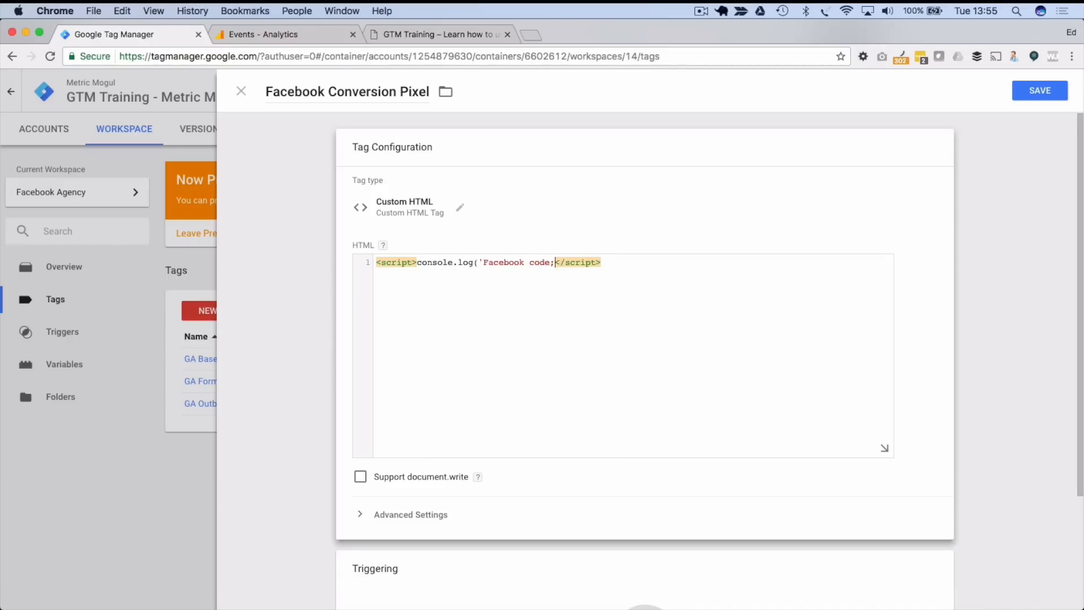
key(BackSpace)
text(');)
- Set the tag to fire on All Pages and save it
scroll(405, 340, down, 5)
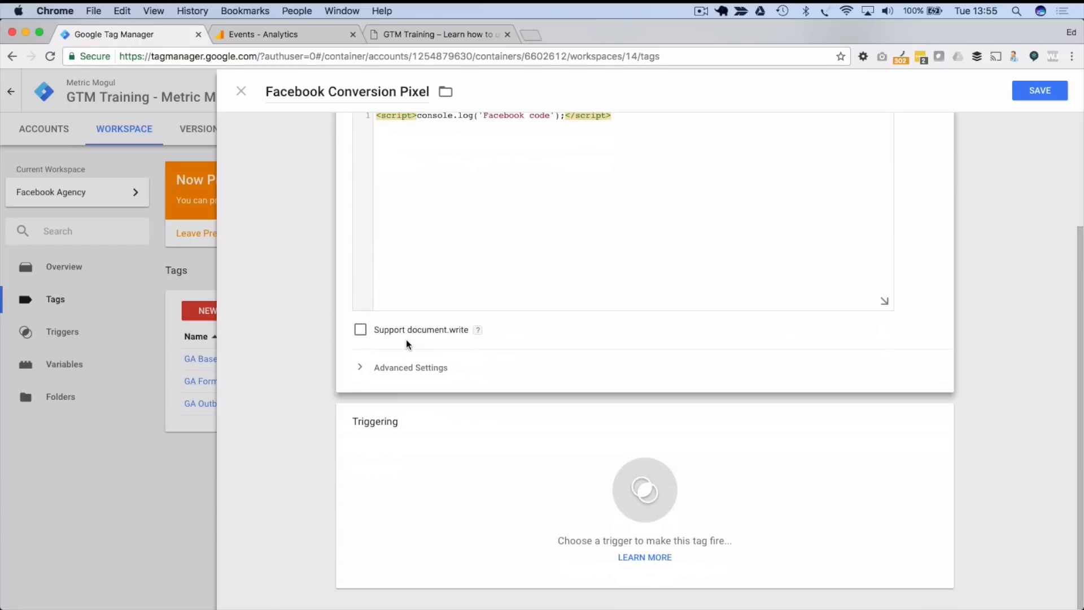
click(606, 486)
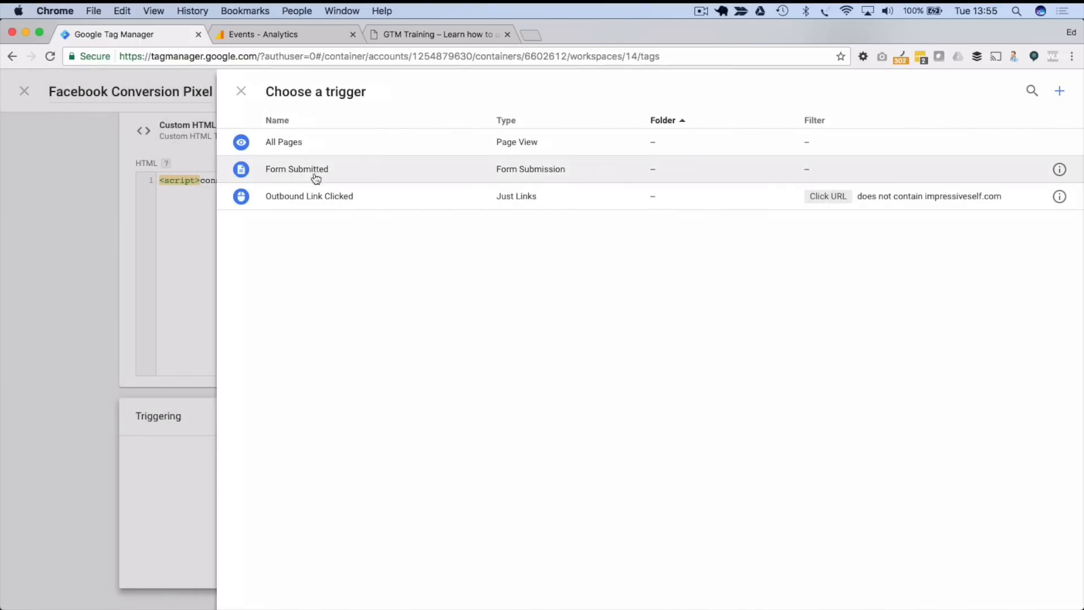
click(285, 142)
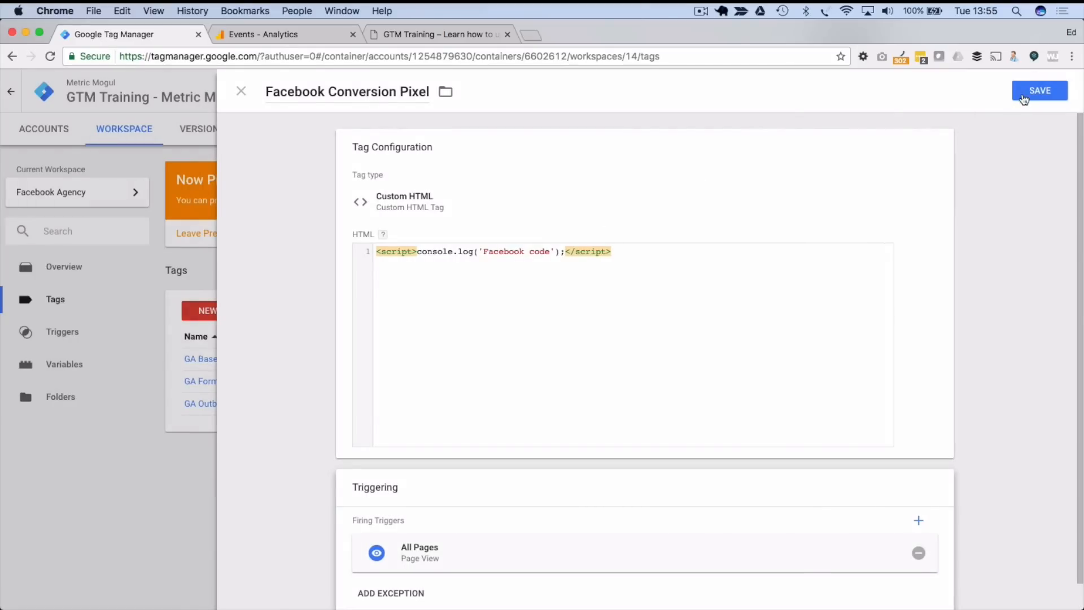
click(1039, 90)
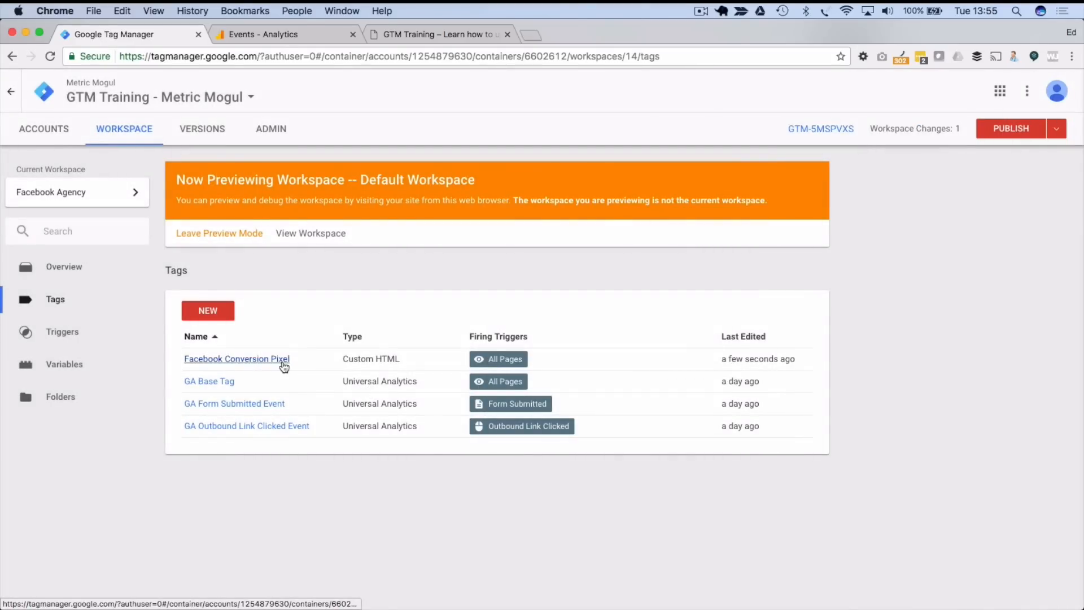
- In the Default Workspace, start a new tag named 'GA Test Event'
click(90, 202)
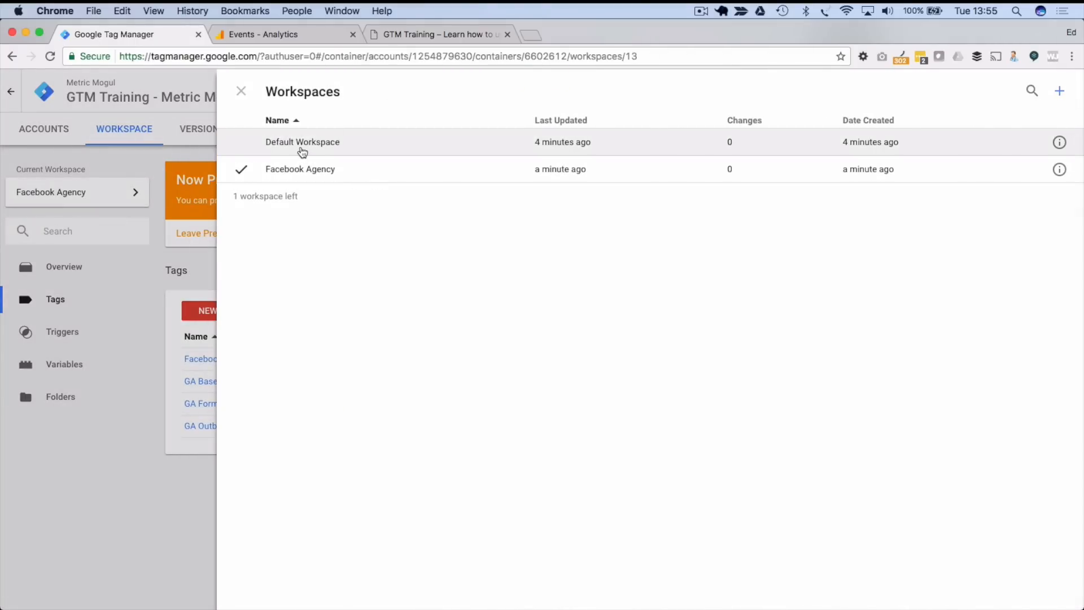
click(300, 147)
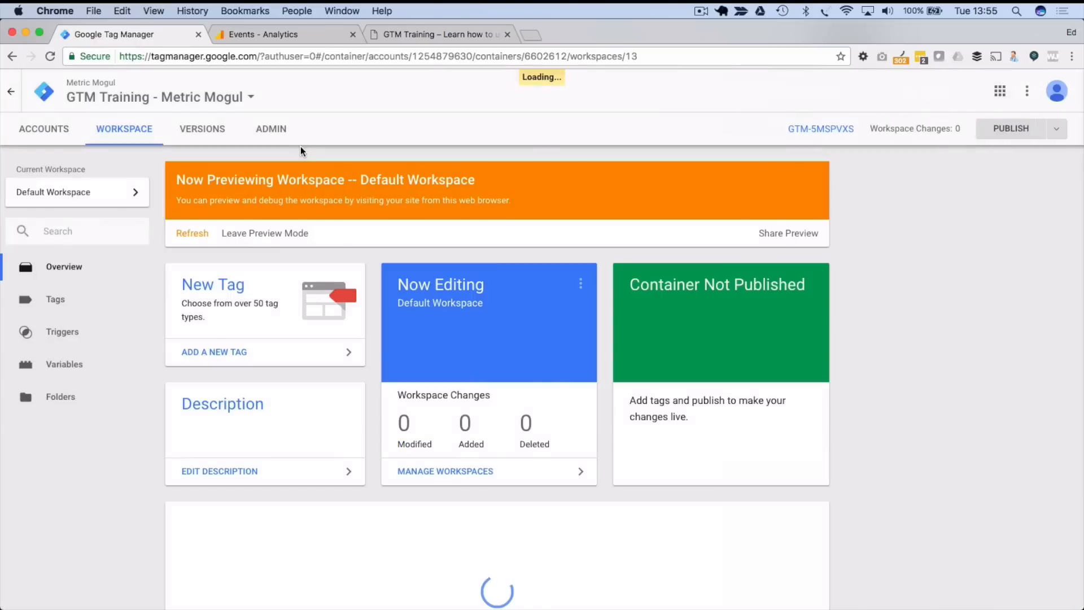
click(93, 299)
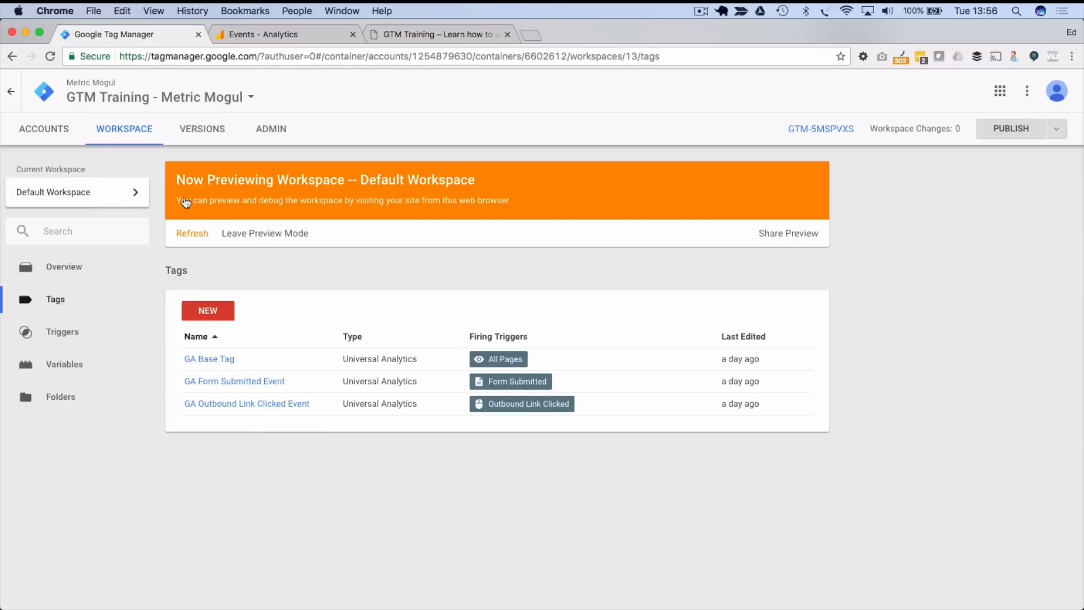
click(220, 316)
click(292, 91)
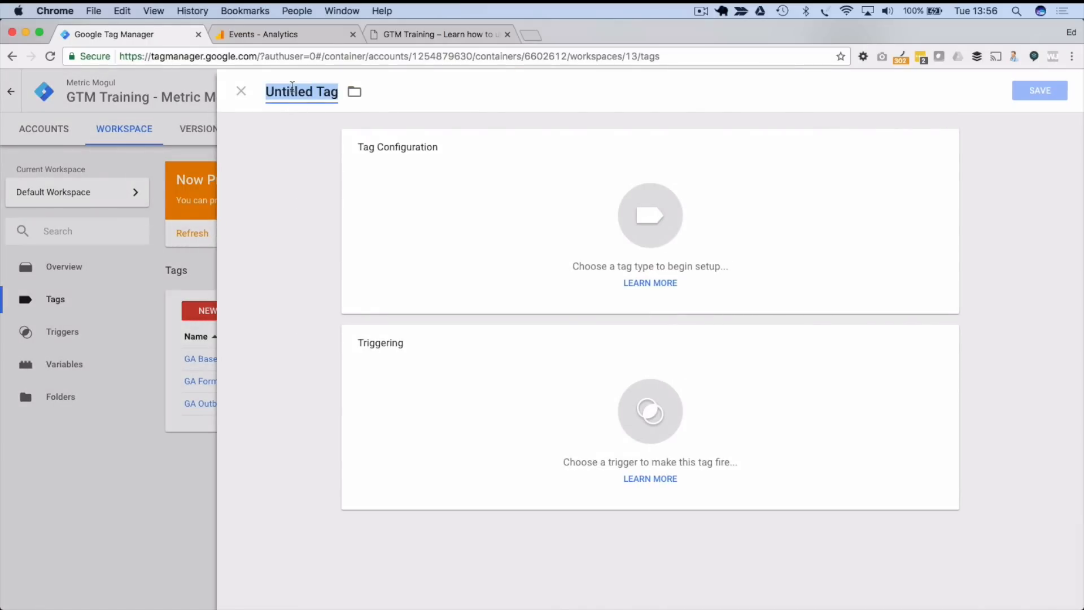
text(GA )
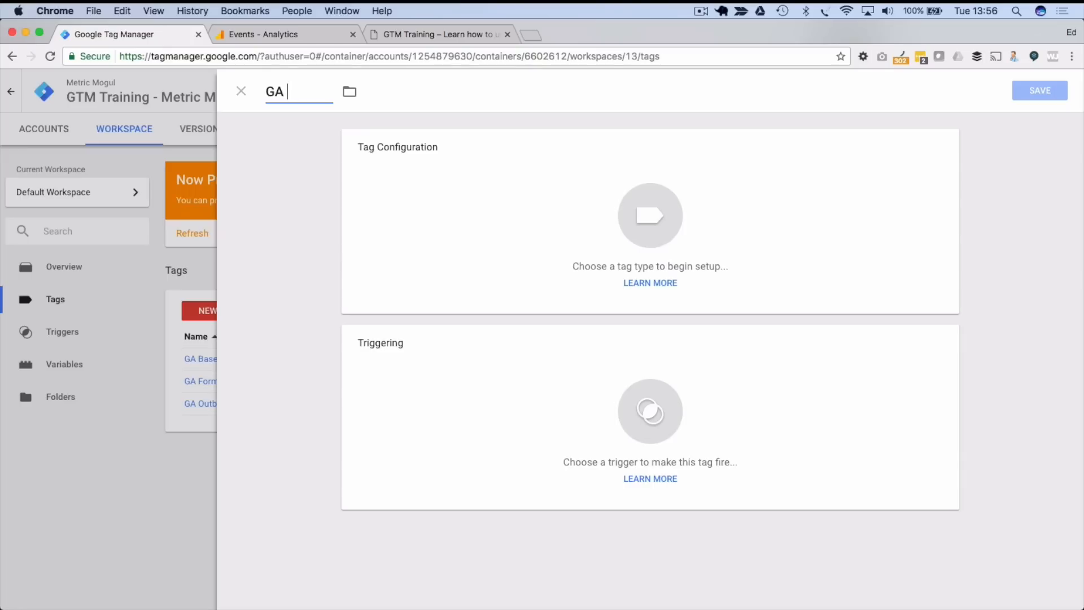
text(Test Event)
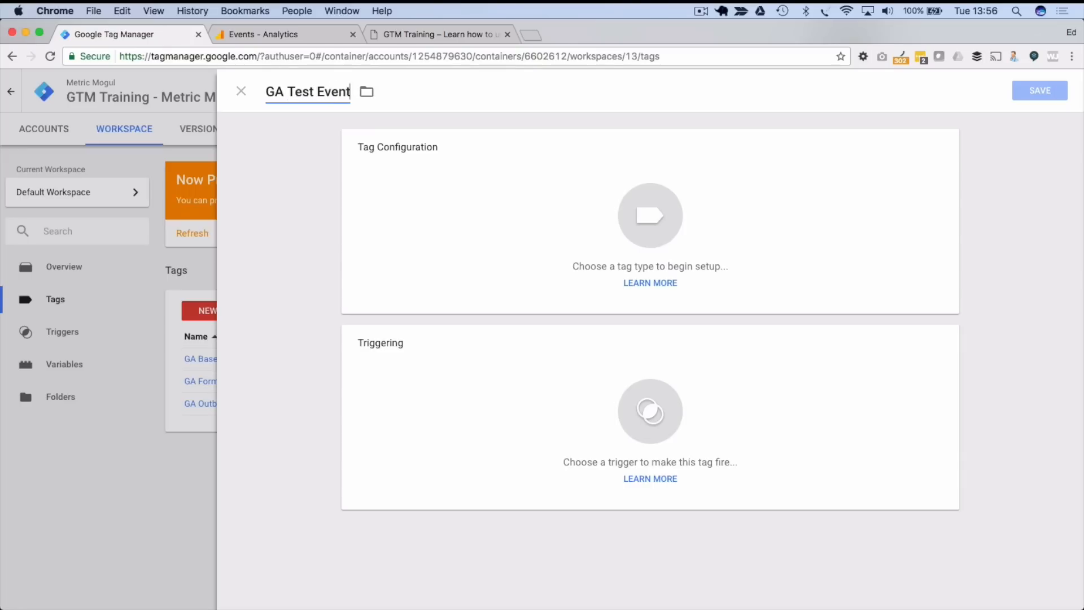
- Make it a Universal Analytics Event tag using {{ga_property_id}}, with Category and Action 'Test'
click(636, 217)
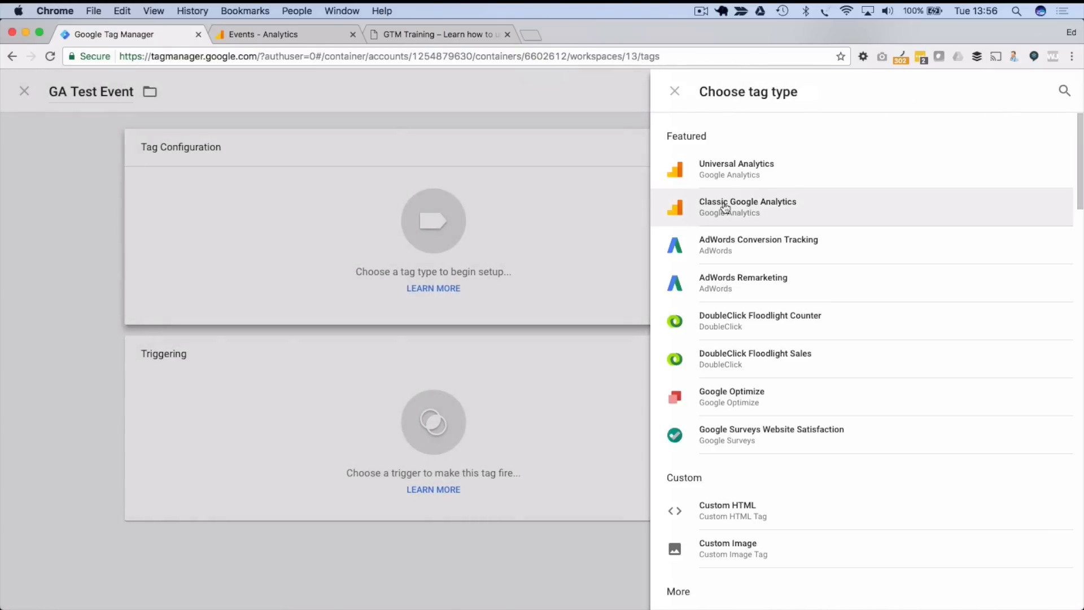
click(750, 174)
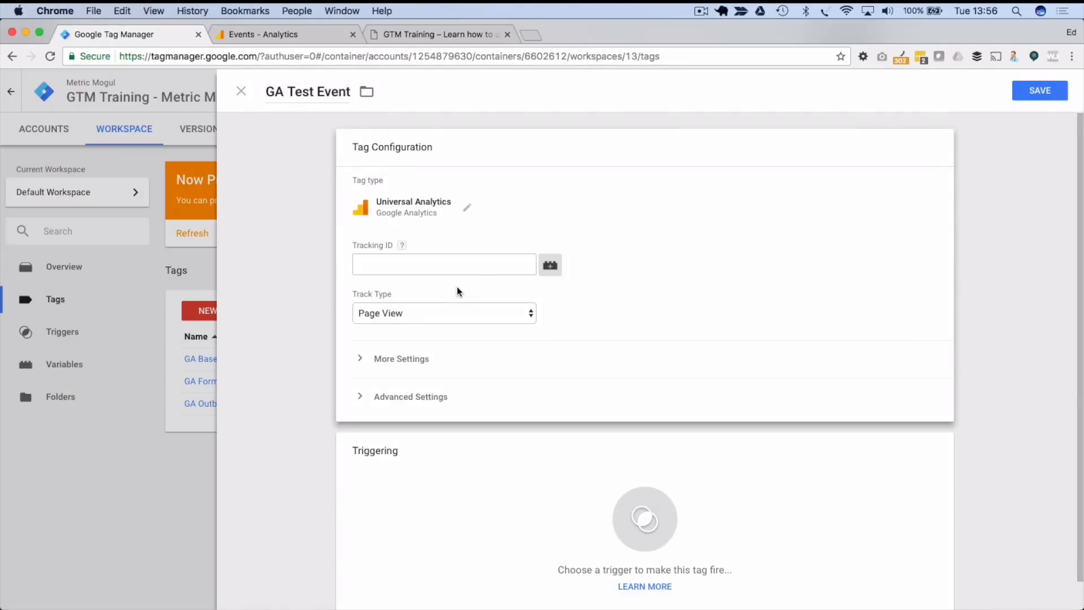
click(549, 262)
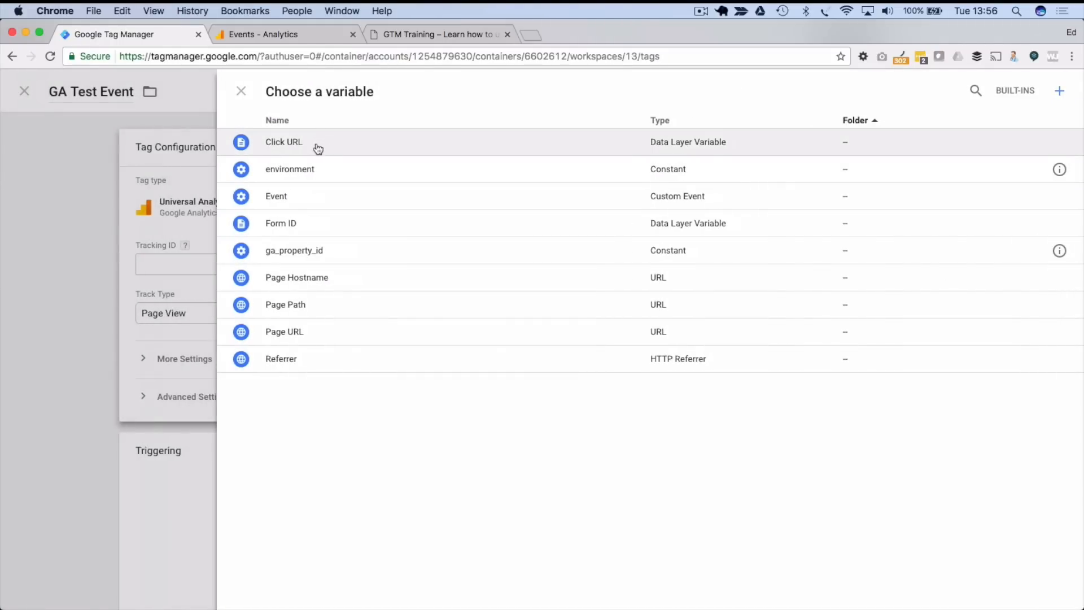
click(273, 256)
click(400, 314)
click(390, 327)
click(382, 373)
text(Test)
key(Tab)
key(Tab)
text(Test)
key(Tab)
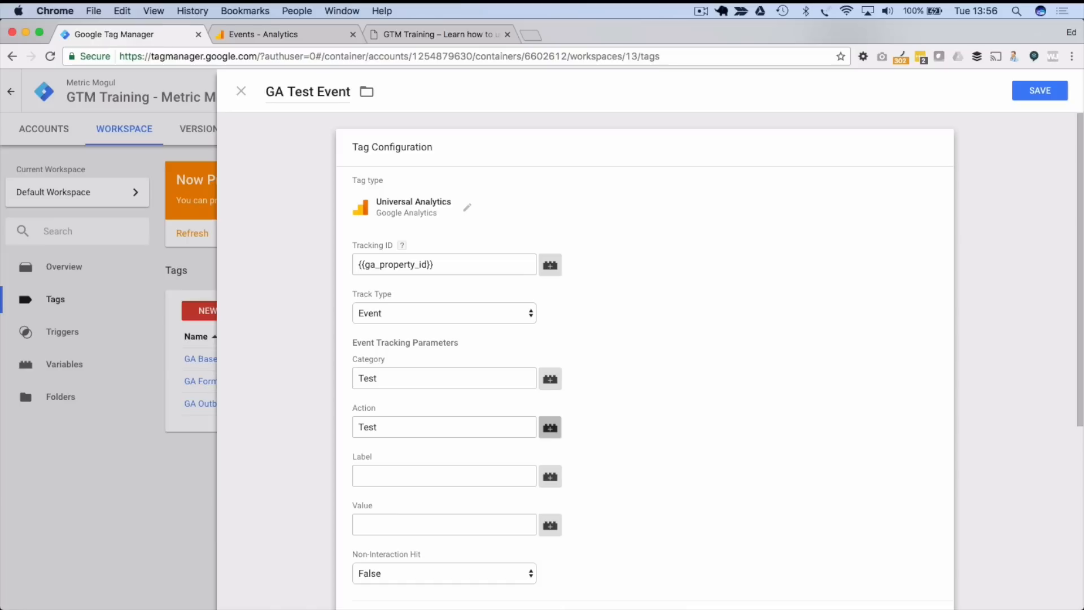
- Fire the tag on Form Submitted instead of All Pages and save it
scroll(382, 371, down, 5)
click(610, 476)
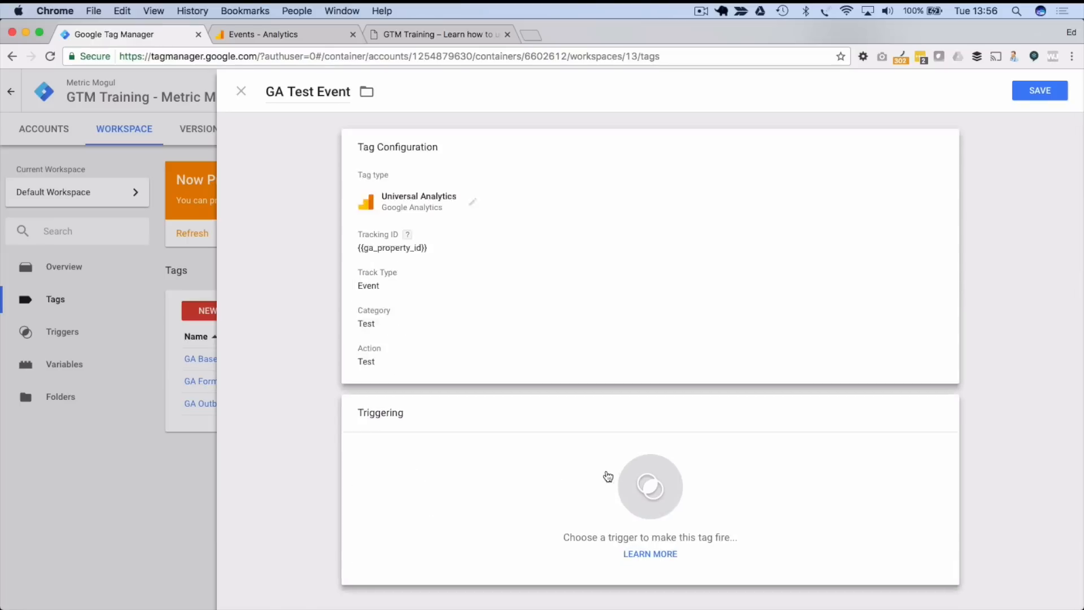
click(325, 144)
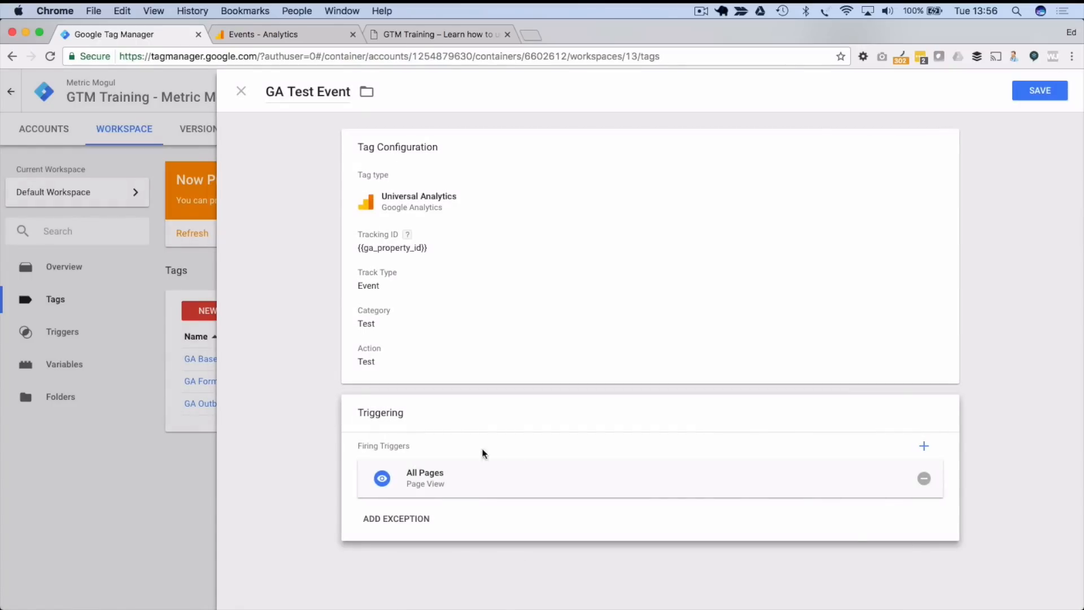
click(923, 478)
click(566, 499)
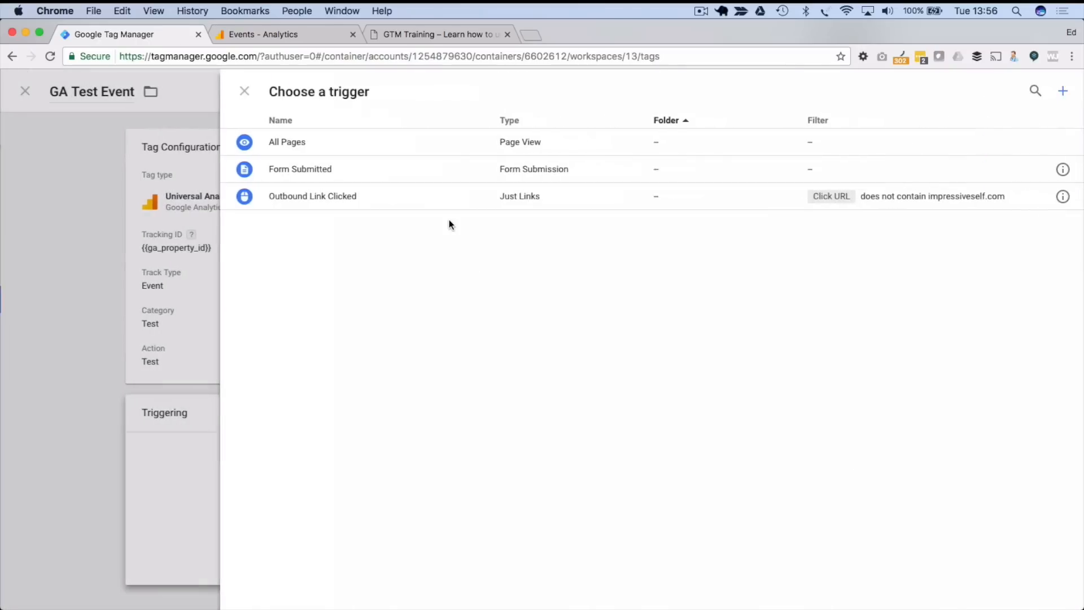
click(346, 169)
click(1039, 91)
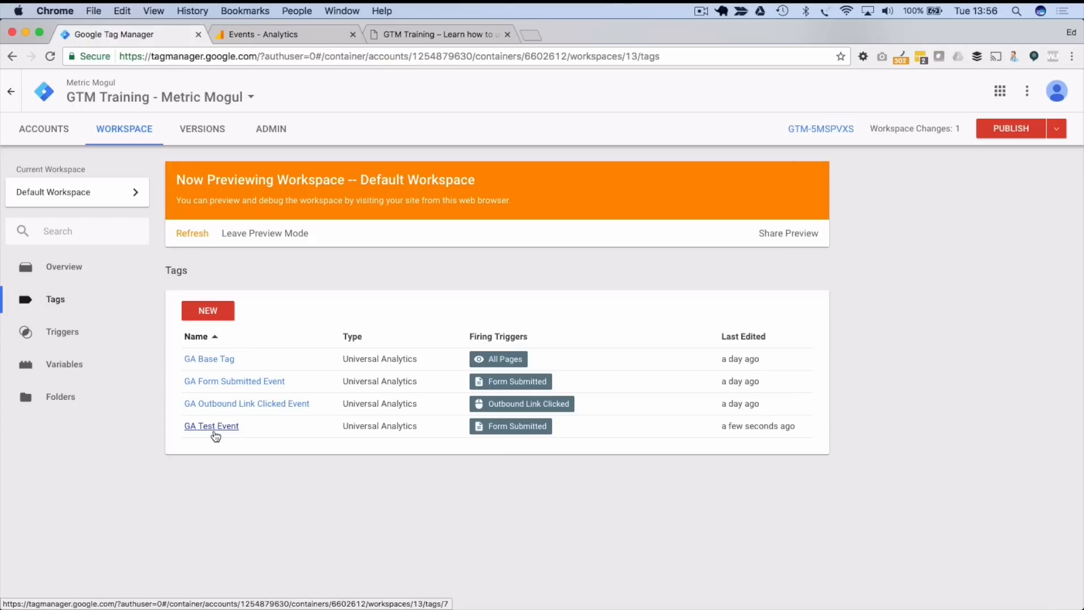
click(74, 198)
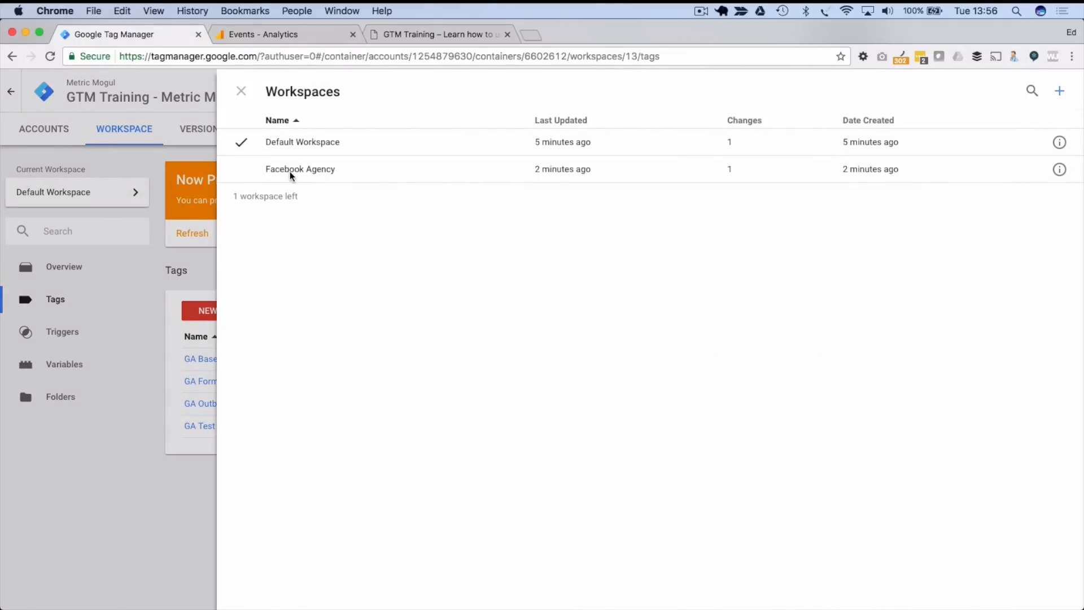
- Check the Facebook Agency workspace's tags and overview, then switch to the Default Workspace
click(290, 171)
scroll(230, 442, down, 2)
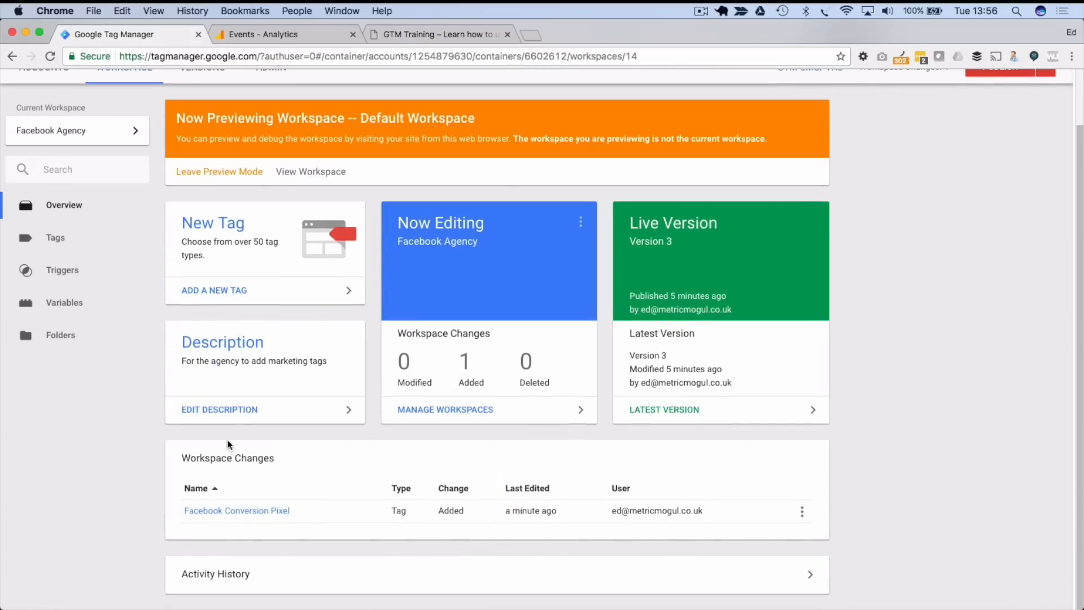
click(81, 236)
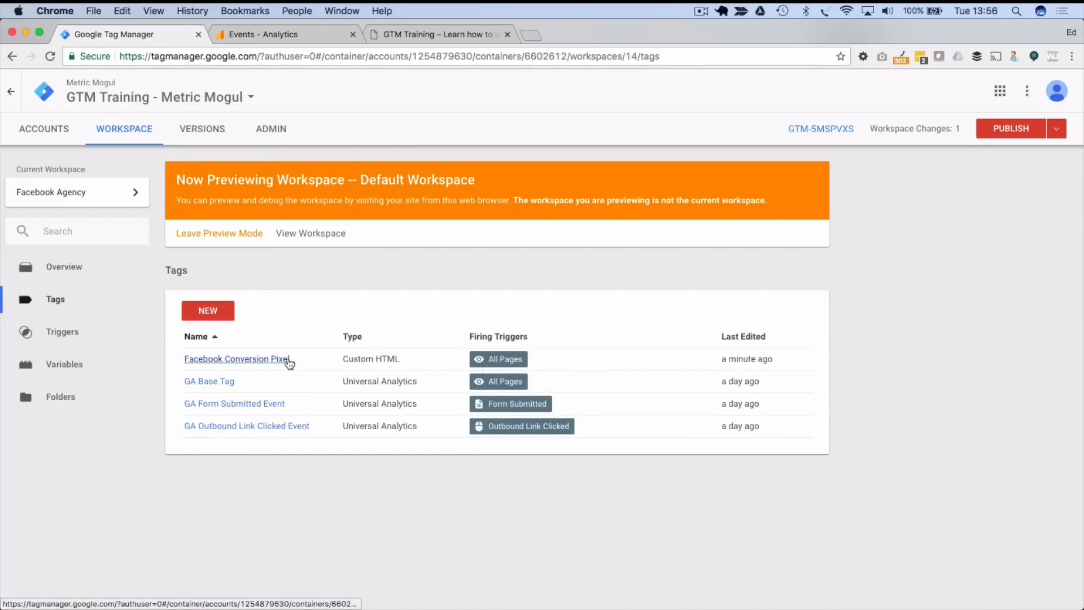
click(83, 280)
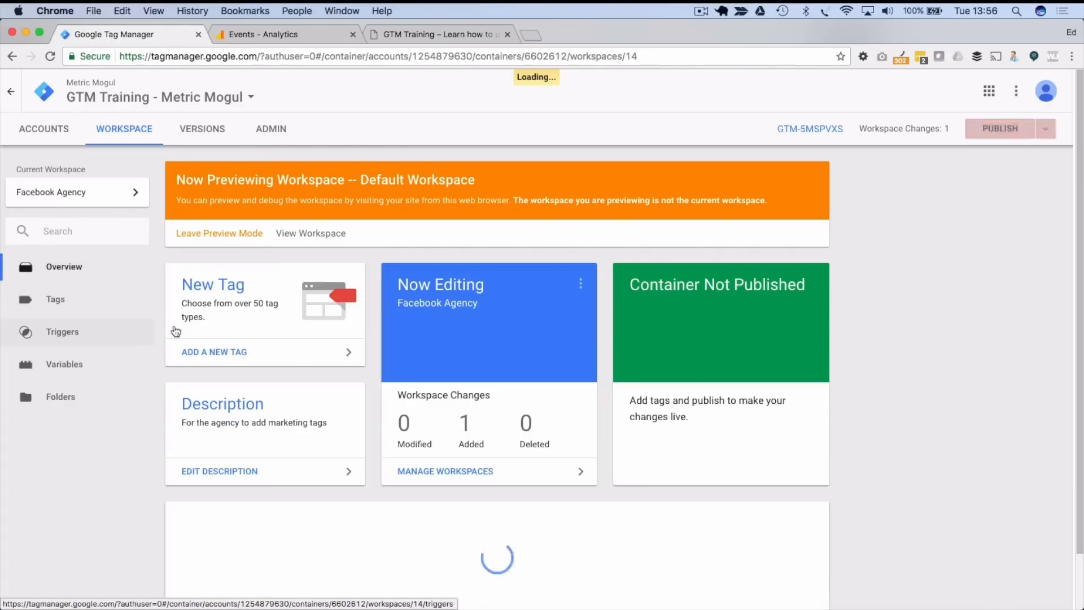
scroll(189, 490, down, 2)
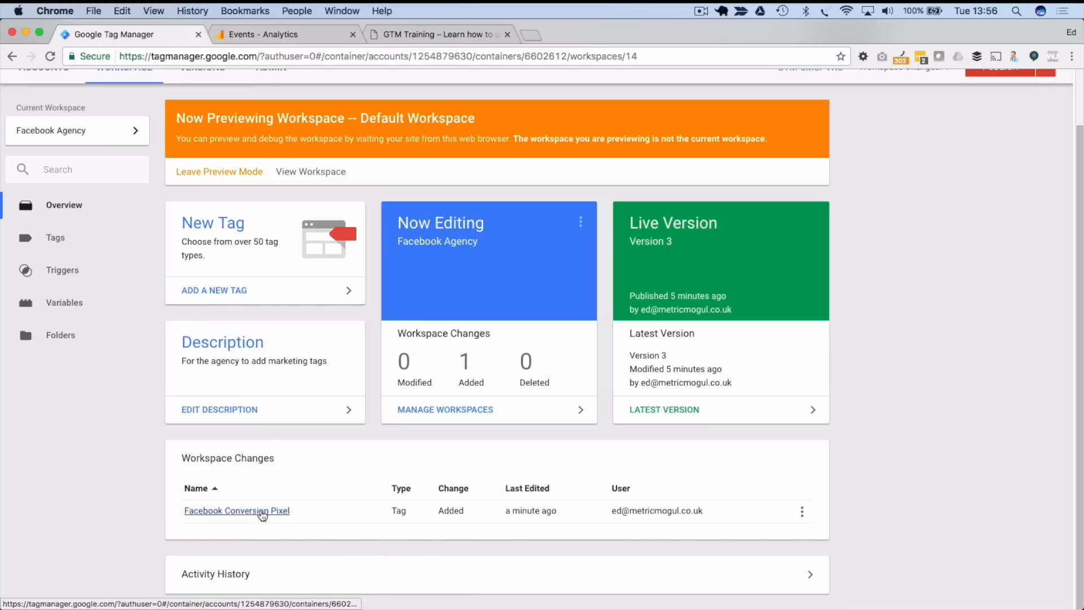
click(53, 131)
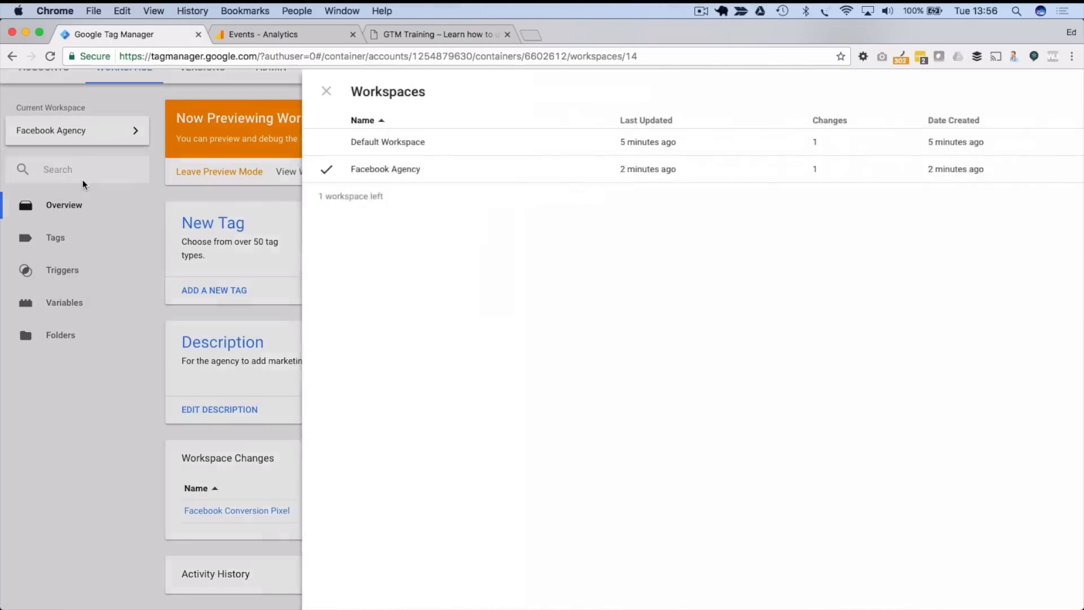
click(291, 143)
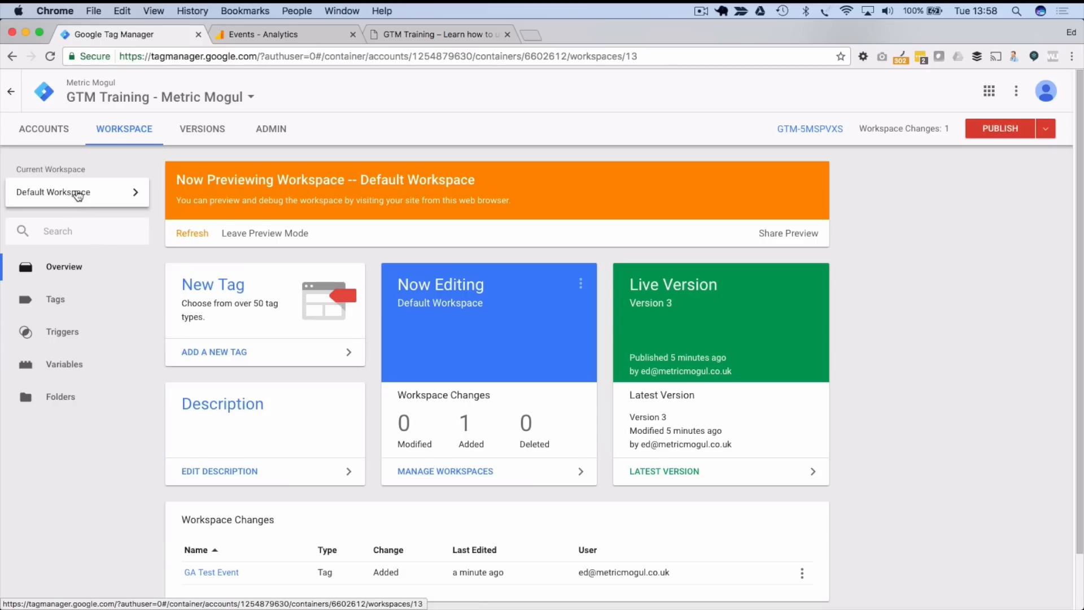
- Switch to Facebook Agency and publish it to Live as Version 4
click(76, 193)
click(283, 175)
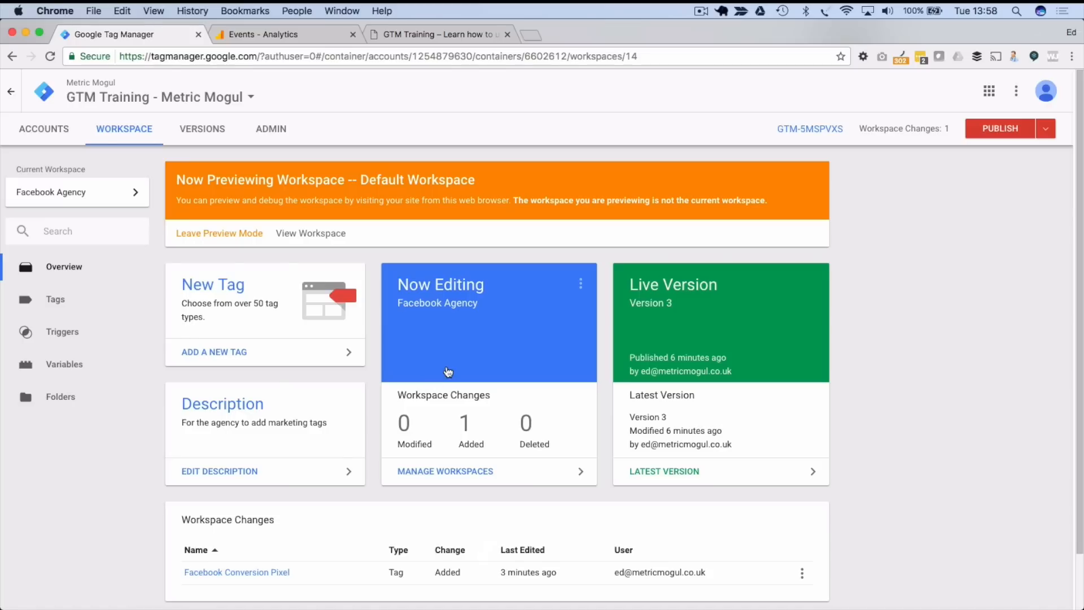
click(1002, 132)
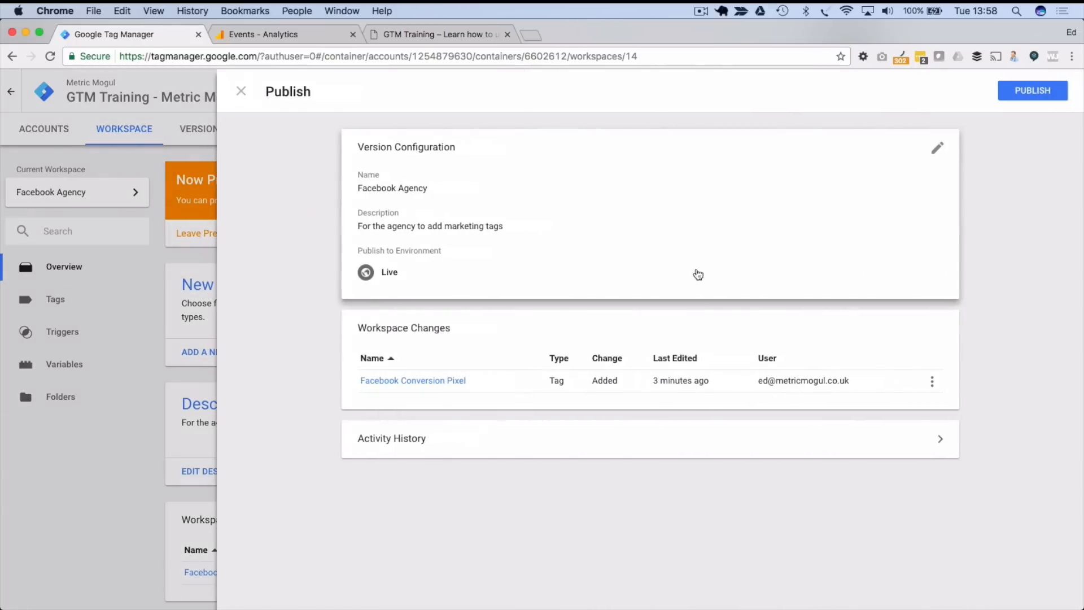
click(1003, 98)
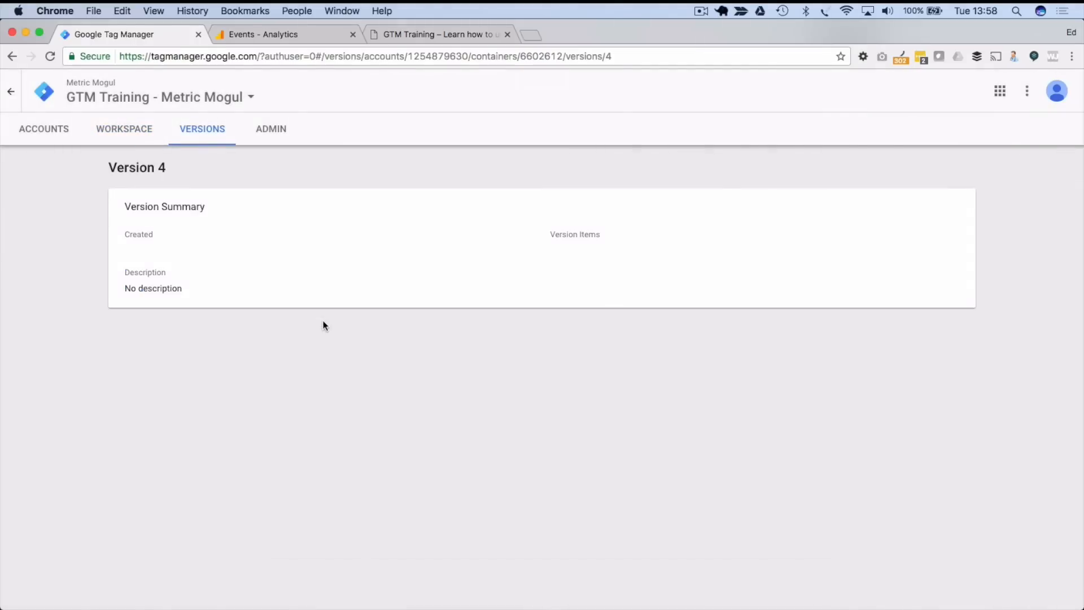
- Merge the published Version 4 into the Default Workspace, then view its tags list
click(124, 128)
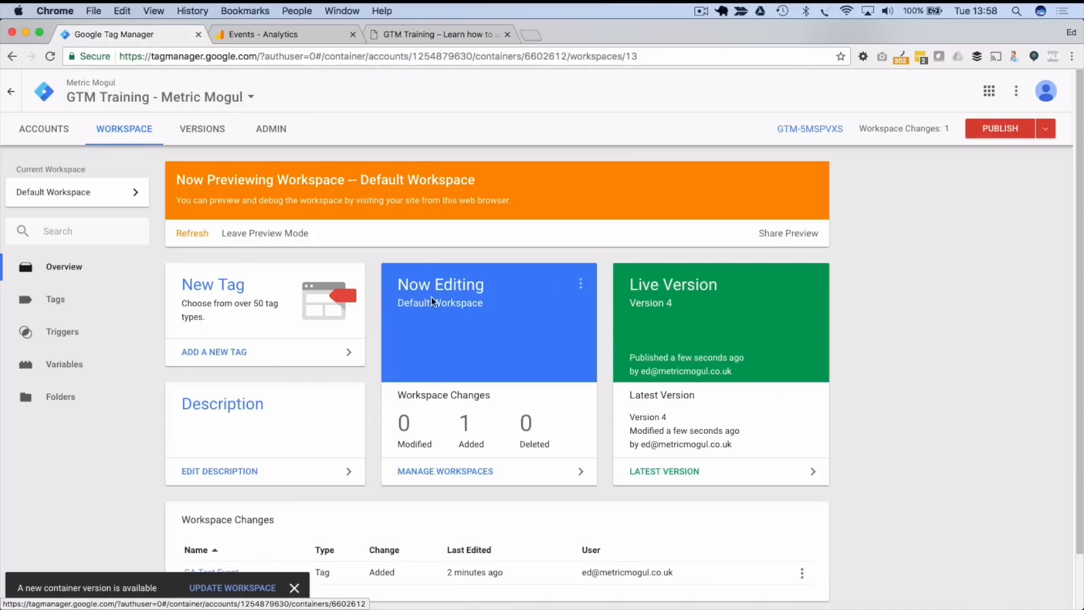
scroll(273, 344, down, 1)
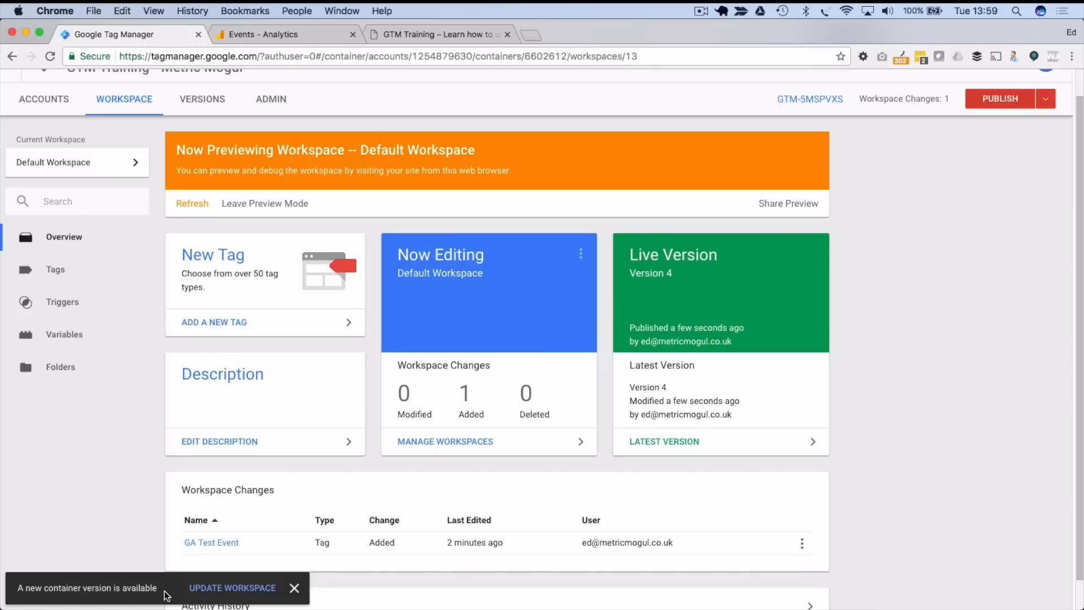
scroll(164, 596, up, 1)
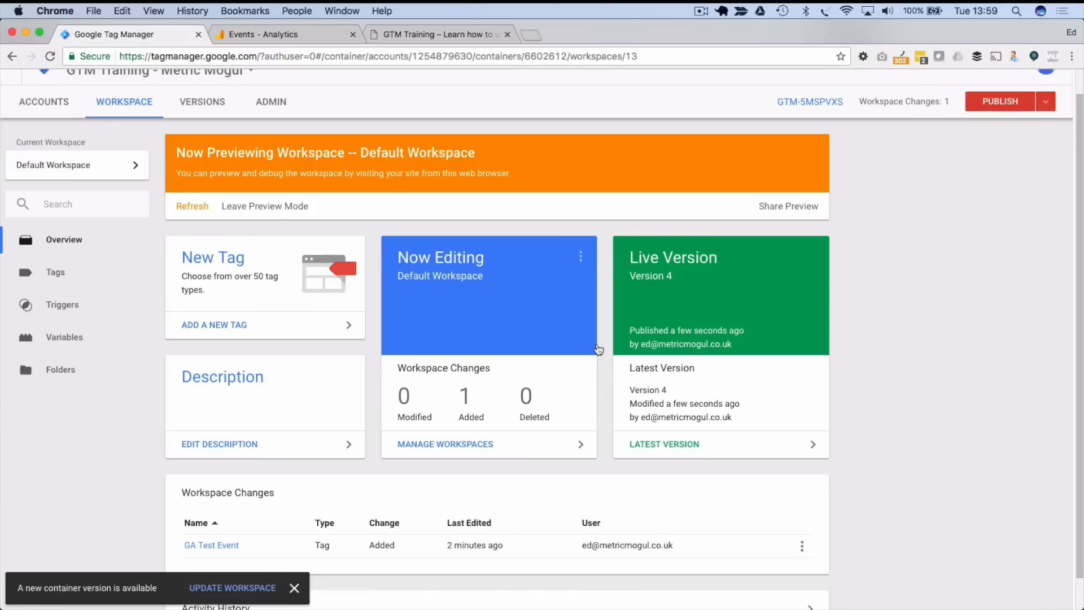
scroll(468, 418, down, 1)
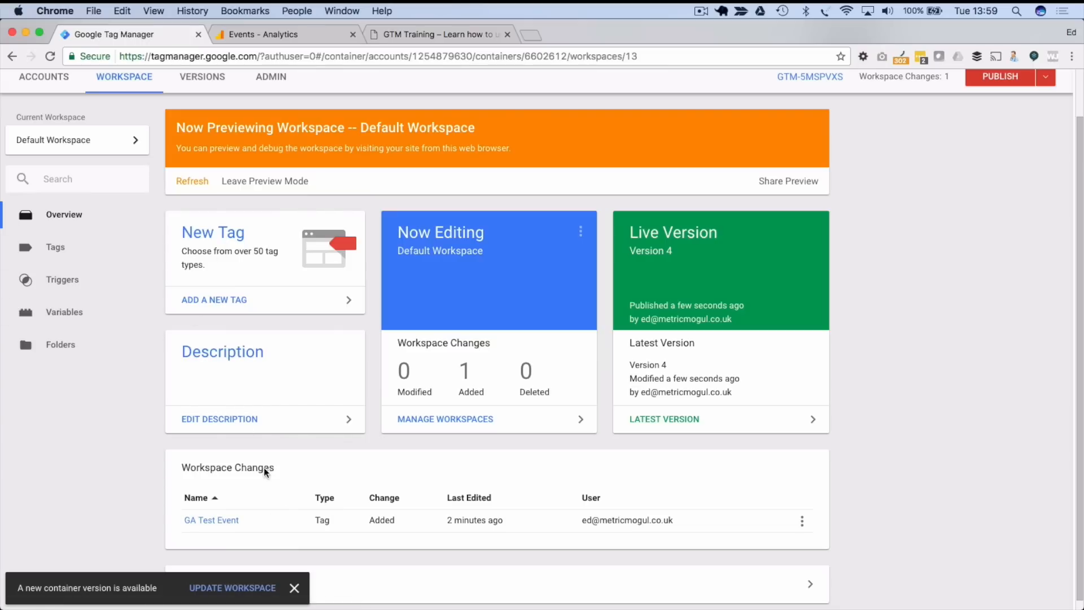
scroll(309, 506, up, 1)
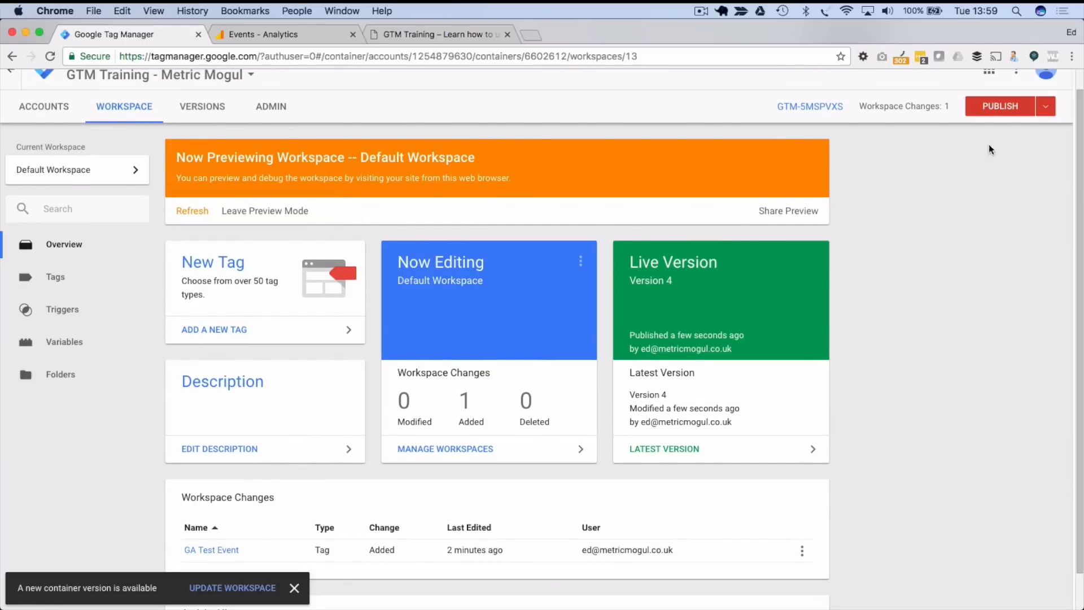
scroll(857, 316, down, 1)
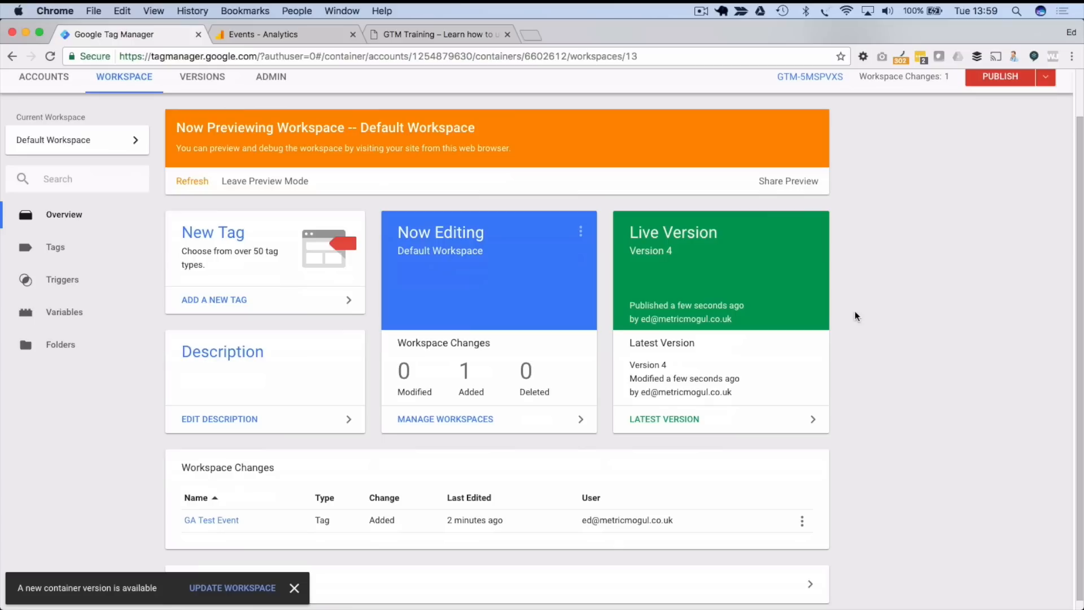
click(260, 588)
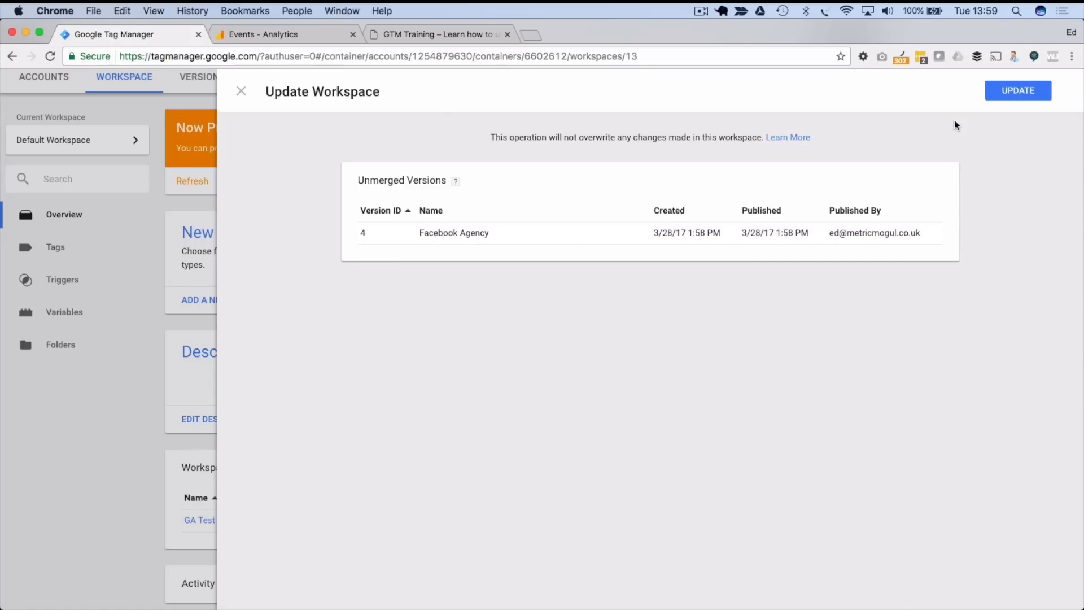
click(1020, 99)
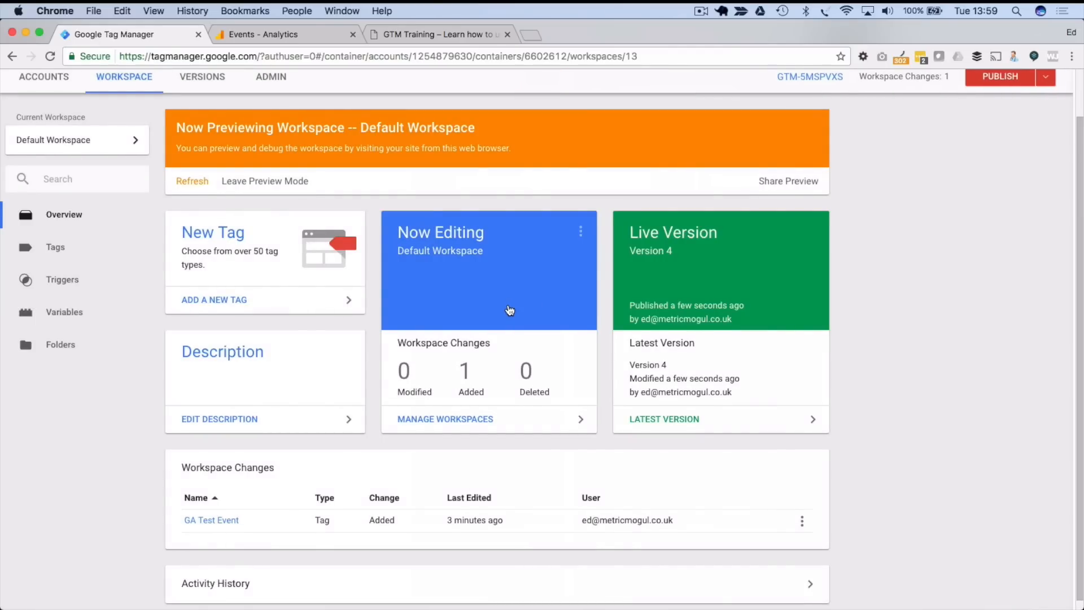
scroll(510, 310, up, 2)
click(56, 299)
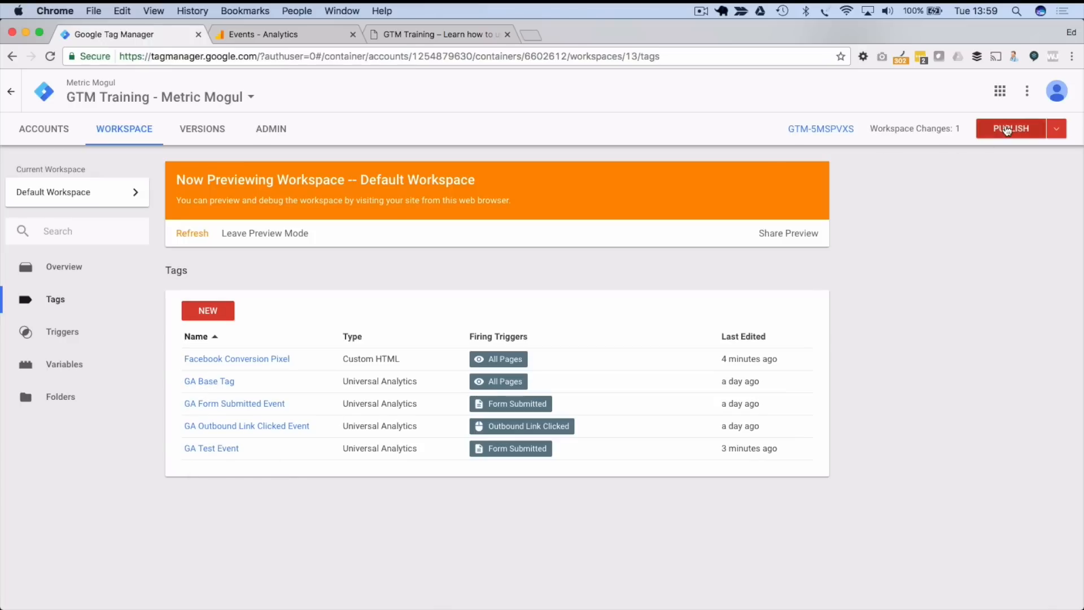
- Check that Facebook Conversion Pixel is in the tags, cancel publishing, and open the workspaces list
click(1007, 130)
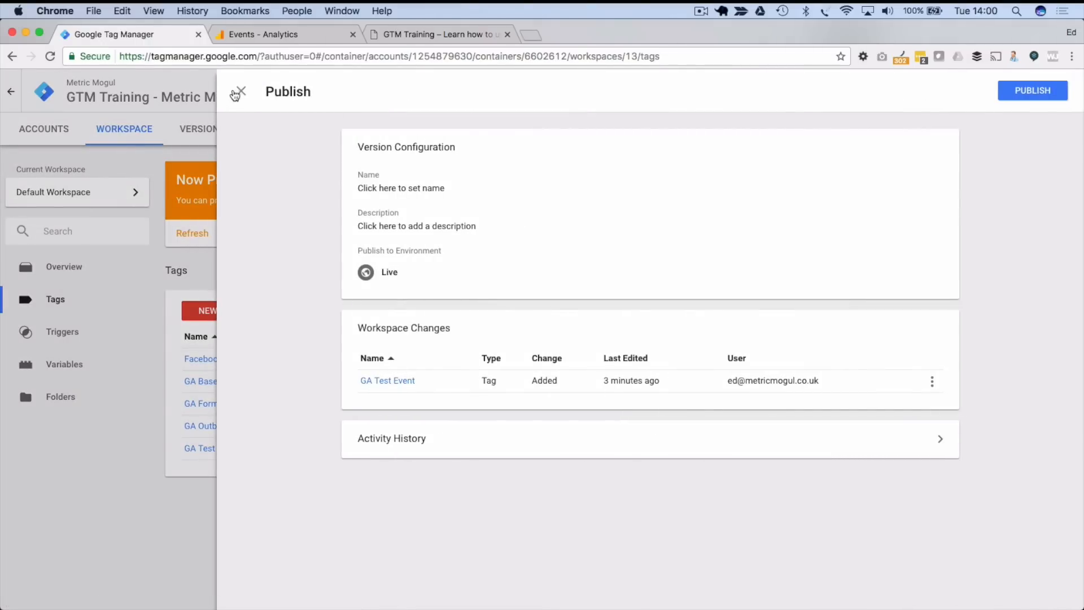
click(235, 94)
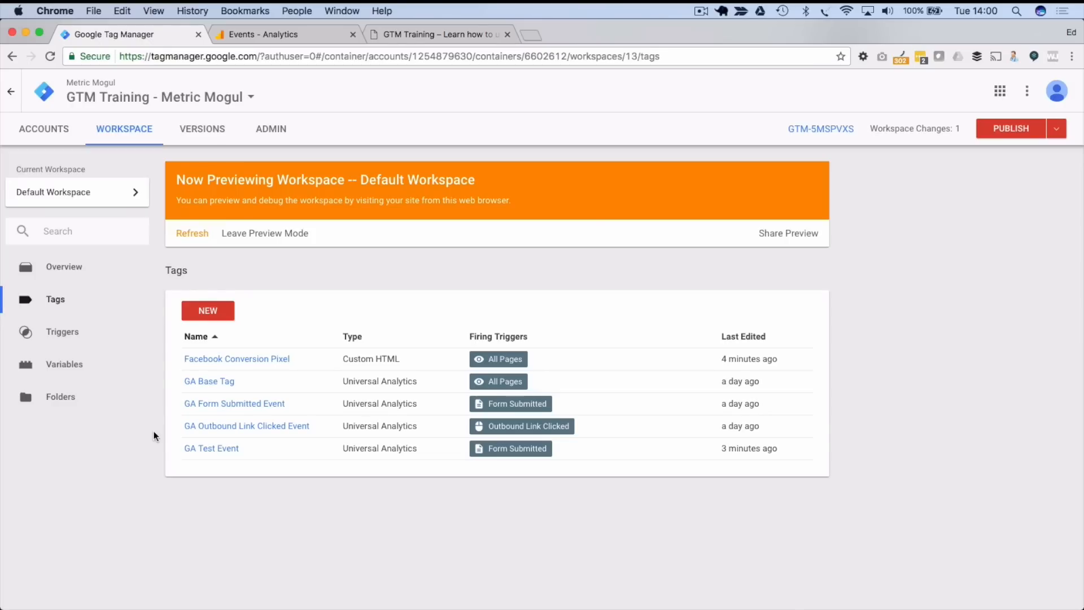
click(127, 196)
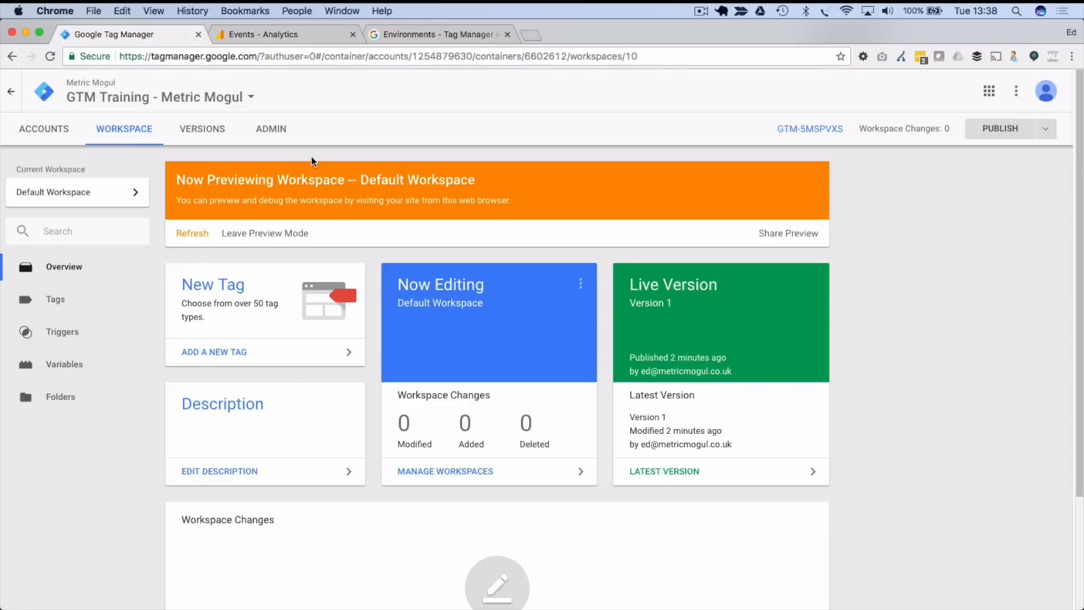
- Open the container's Environments page from the Admin settings
click(271, 131)
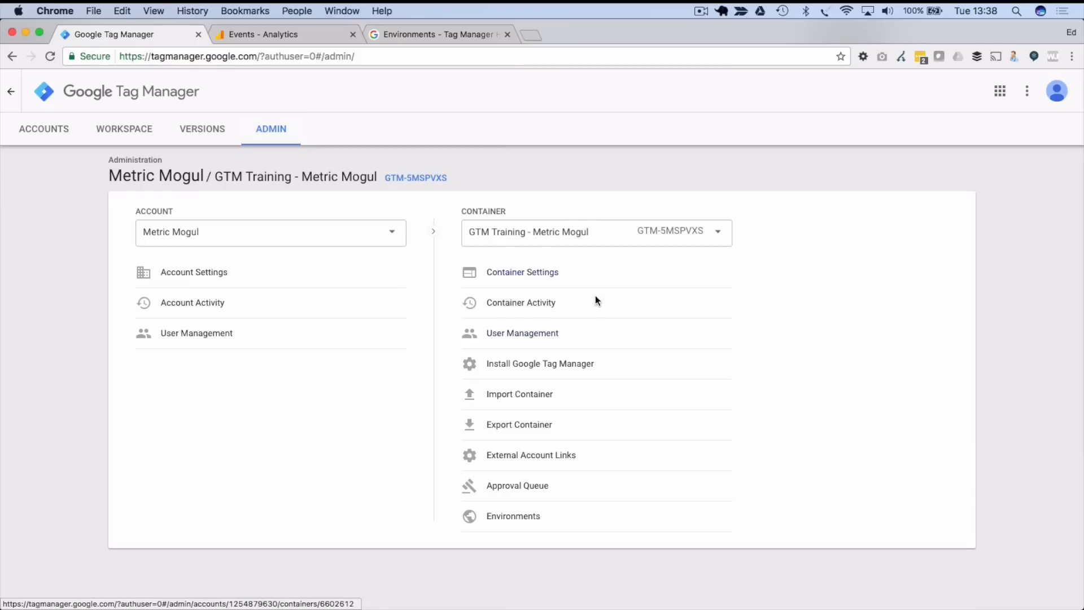
click(517, 516)
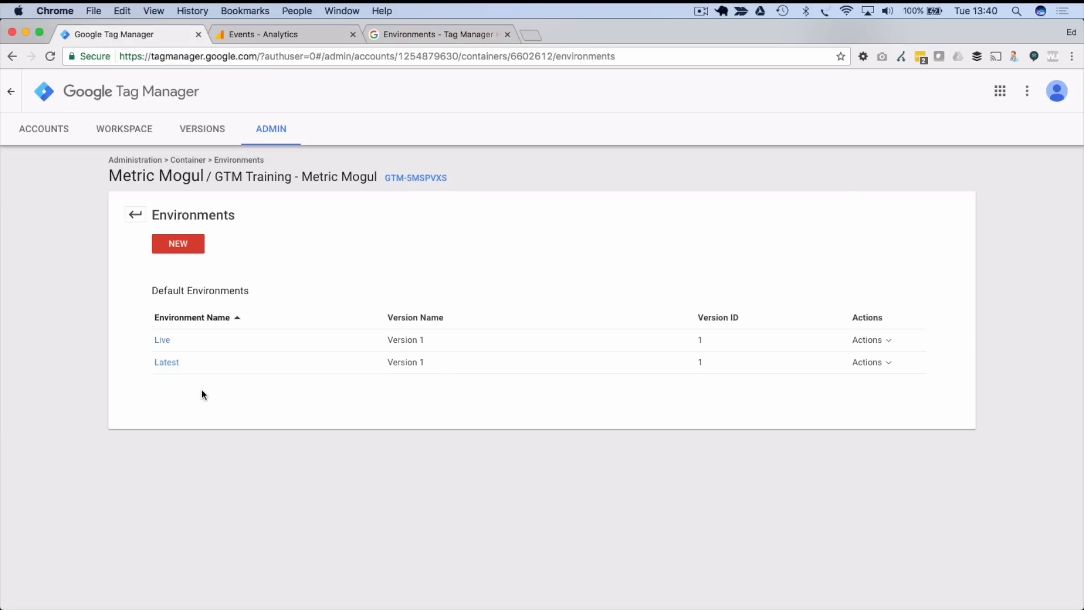
- Start a new environment named Dev, described as Developers environment, with debugging enabled by default
click(187, 251)
click(502, 190)
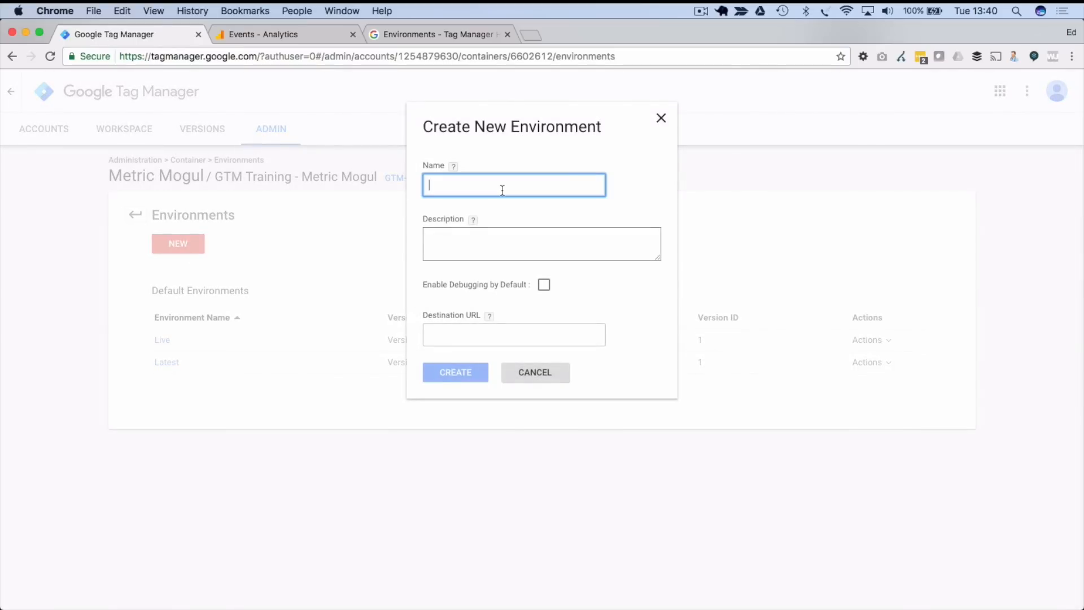
text(Dev)
key(Tab)
text(Developers en)
text(ti)
text(i)
key(BackSpace)
key(BackSpace)
text(ivonment)
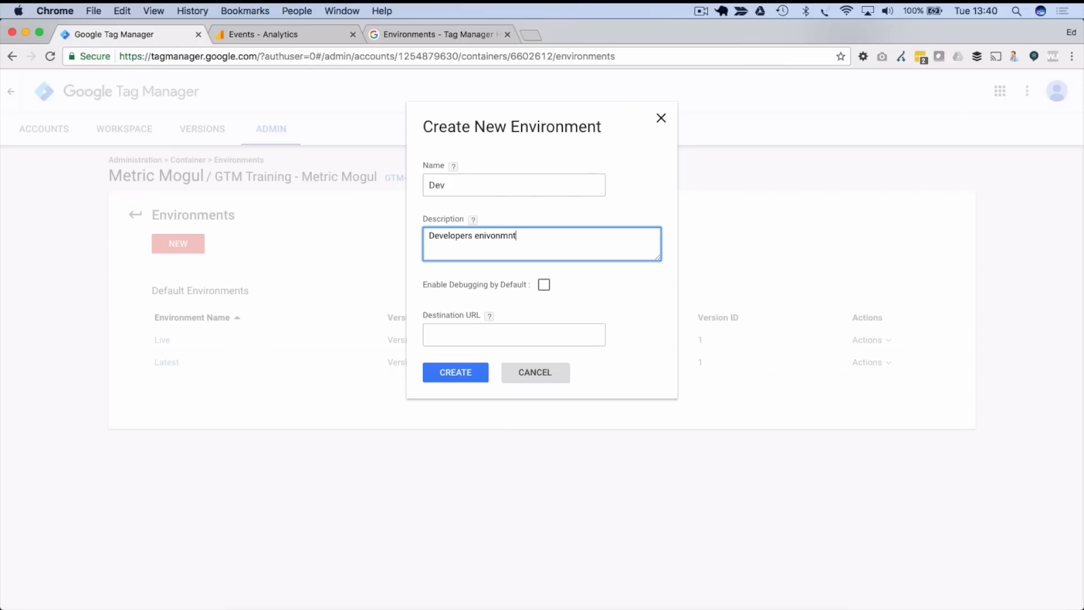
click(544, 285)
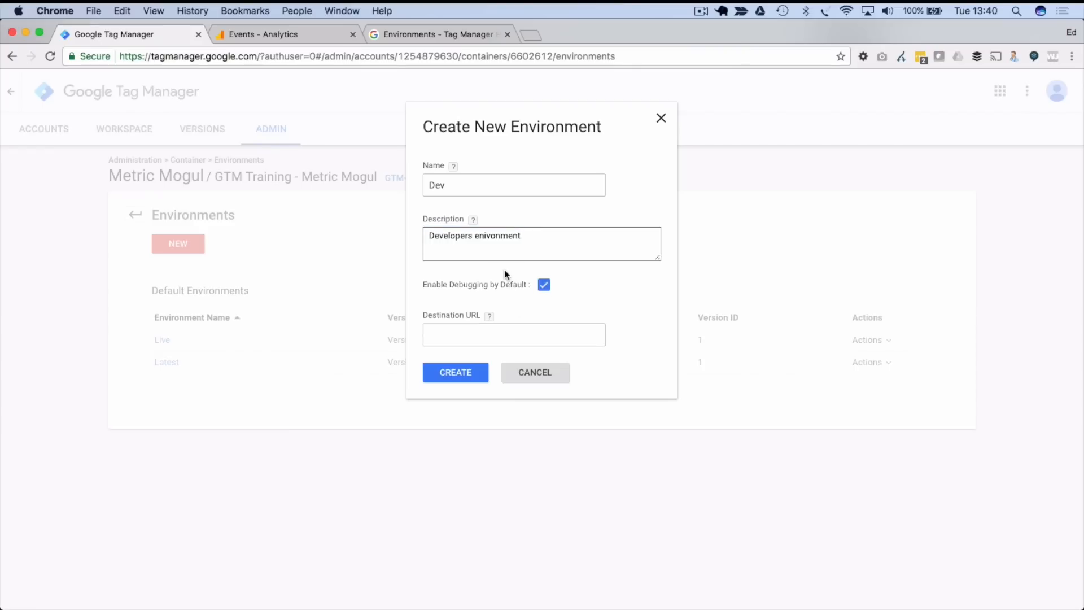
click(472, 336)
text(http)
key(Down)
key(Return)
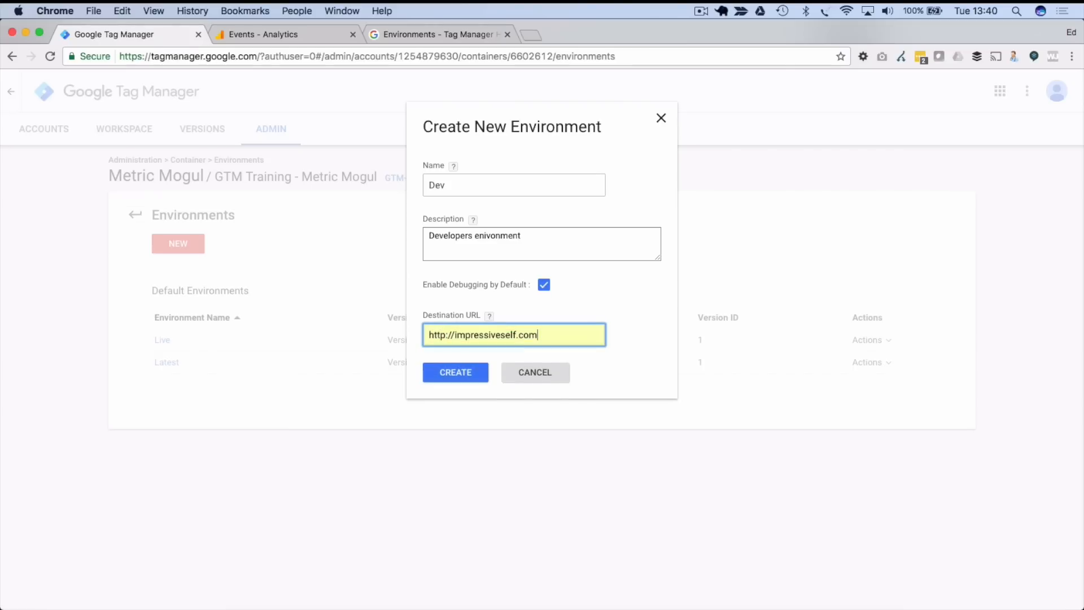
drag(455, 336, 542, 336)
click(450, 335)
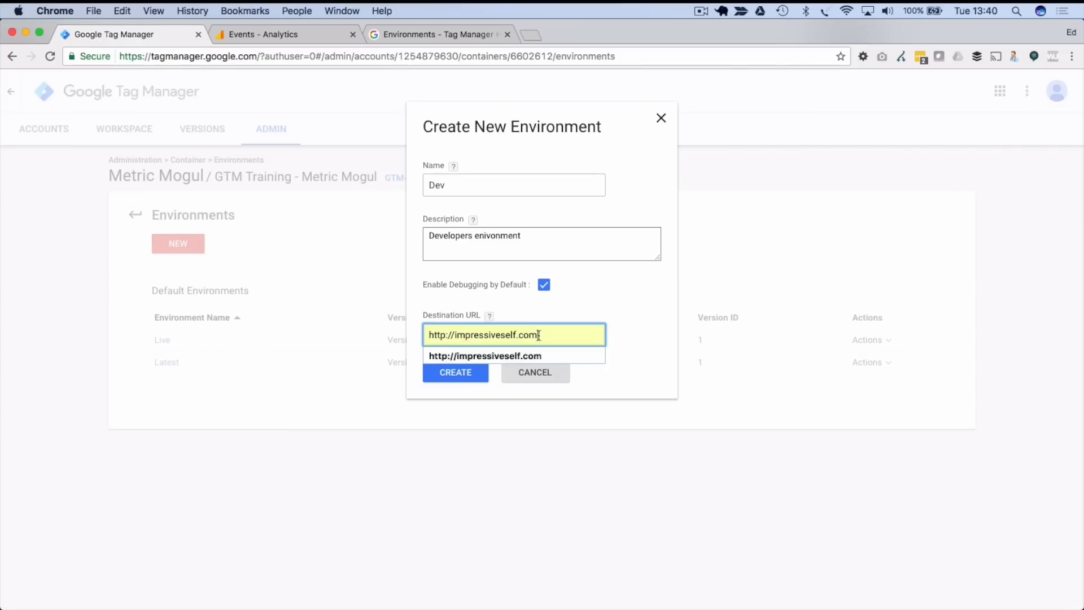
click(618, 306)
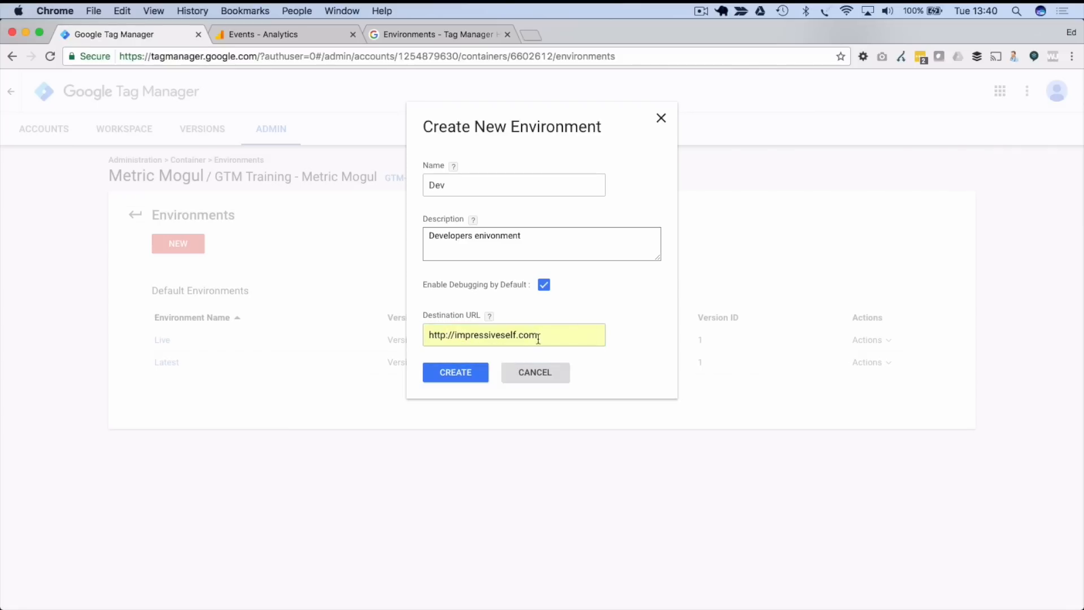
- Correct the description to Developers' environment and create the Dev environment
click(471, 235)
text(')
right_click(495, 236)
key(Escape)
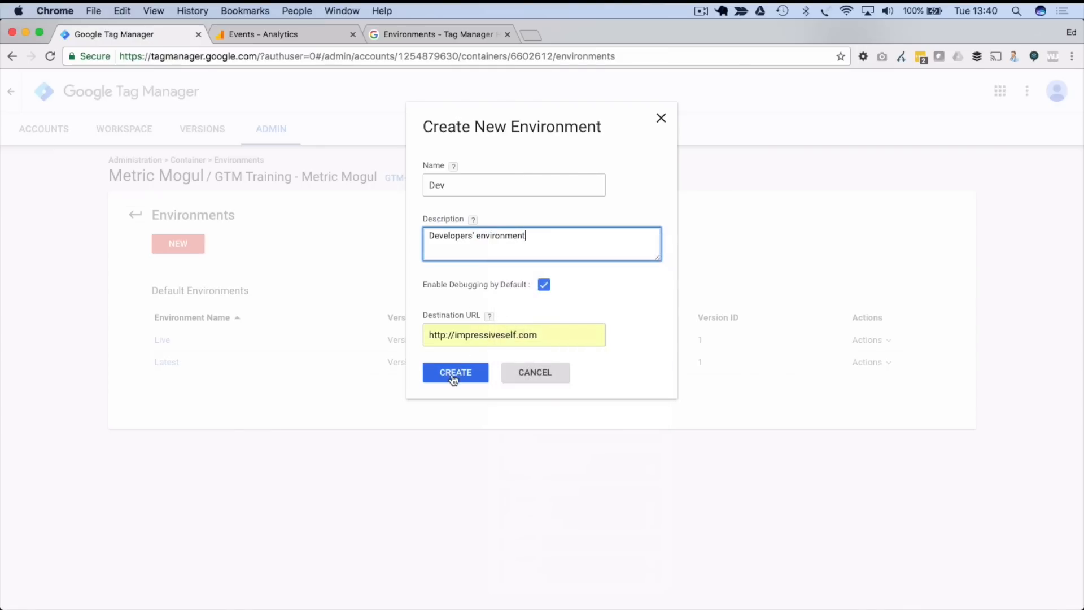
click(452, 375)
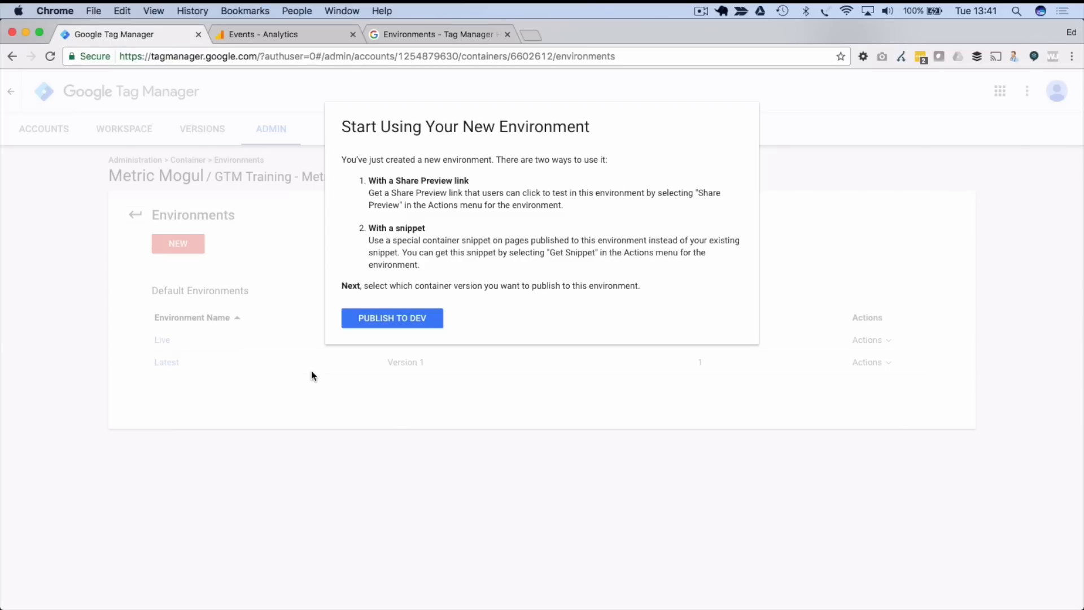
- Publish Version 1 to the Dev environment and acknowledge the success message
click(357, 320)
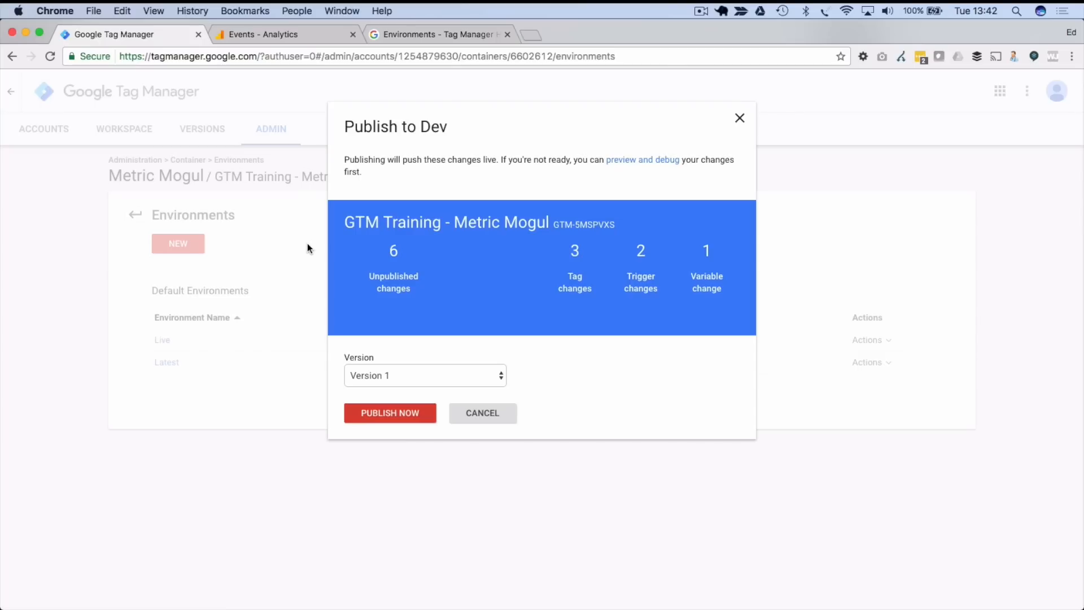
click(378, 375)
click(396, 374)
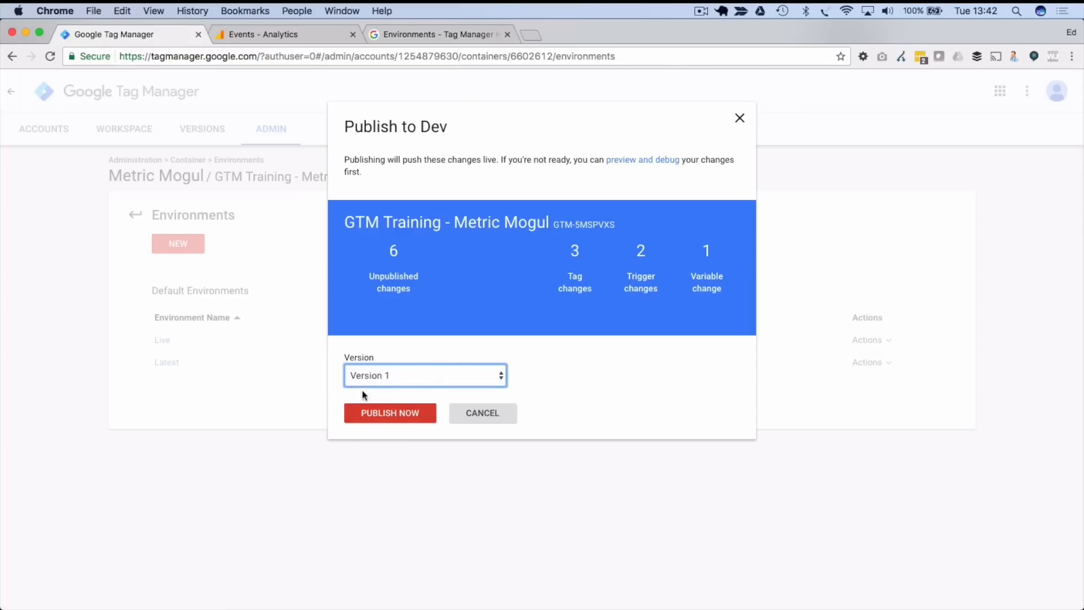
click(389, 412)
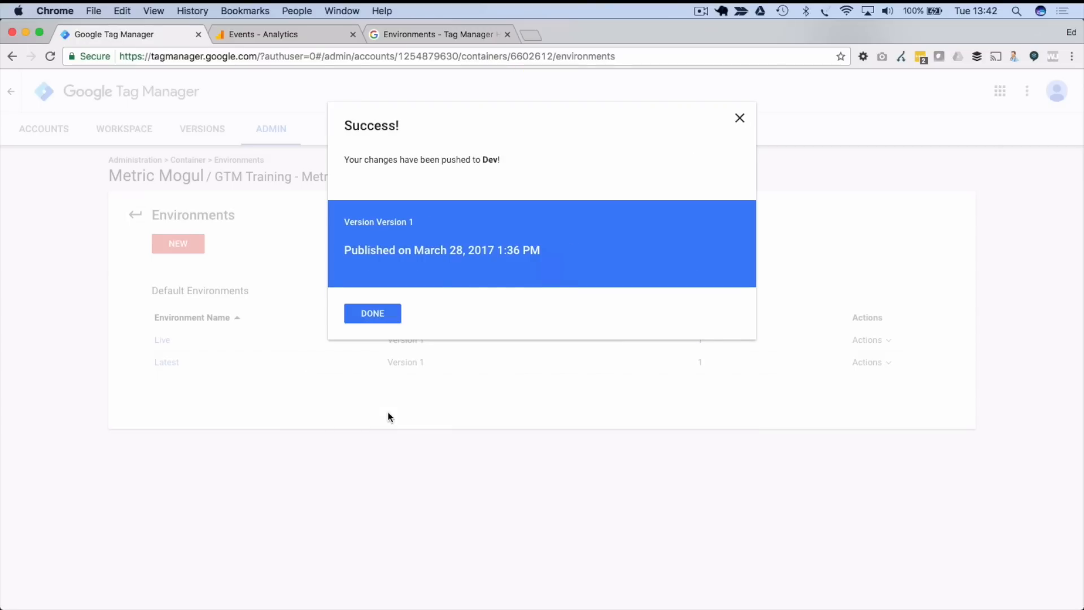
click(368, 315)
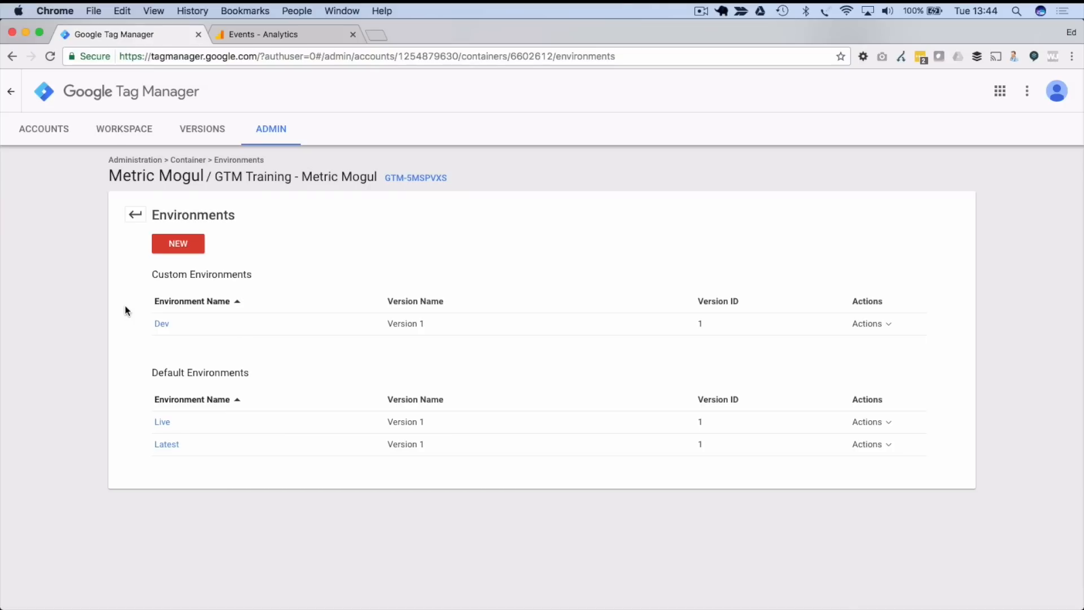
- Load Dev's share-preview link in a new tab, open impressiveself.com, then close the preview dialog
click(161, 324)
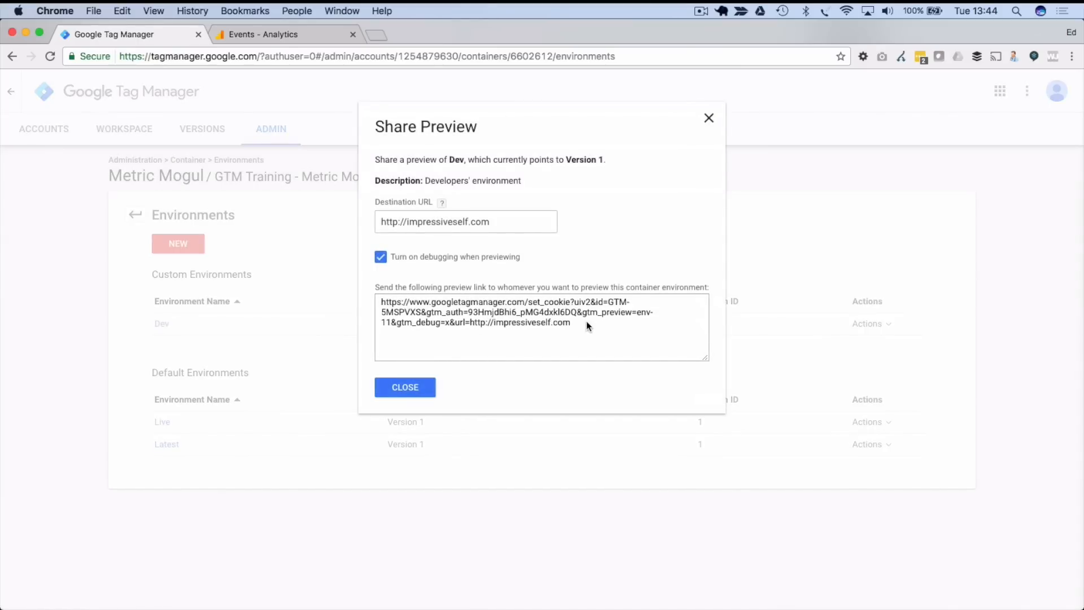
drag(587, 325, 377, 298)
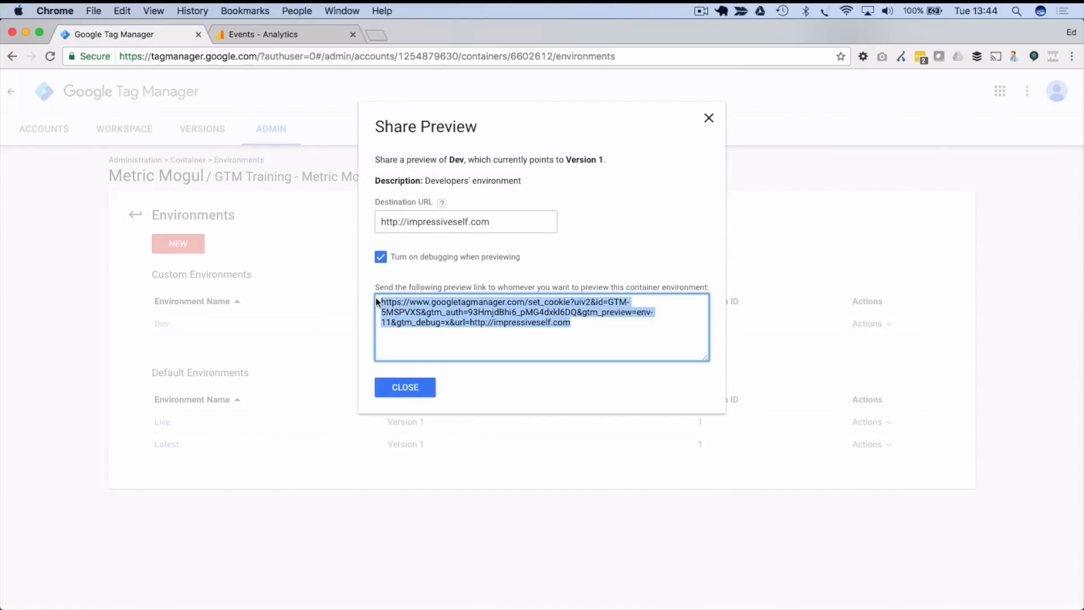
click(377, 35)
key(cmd+v)
key(Return)
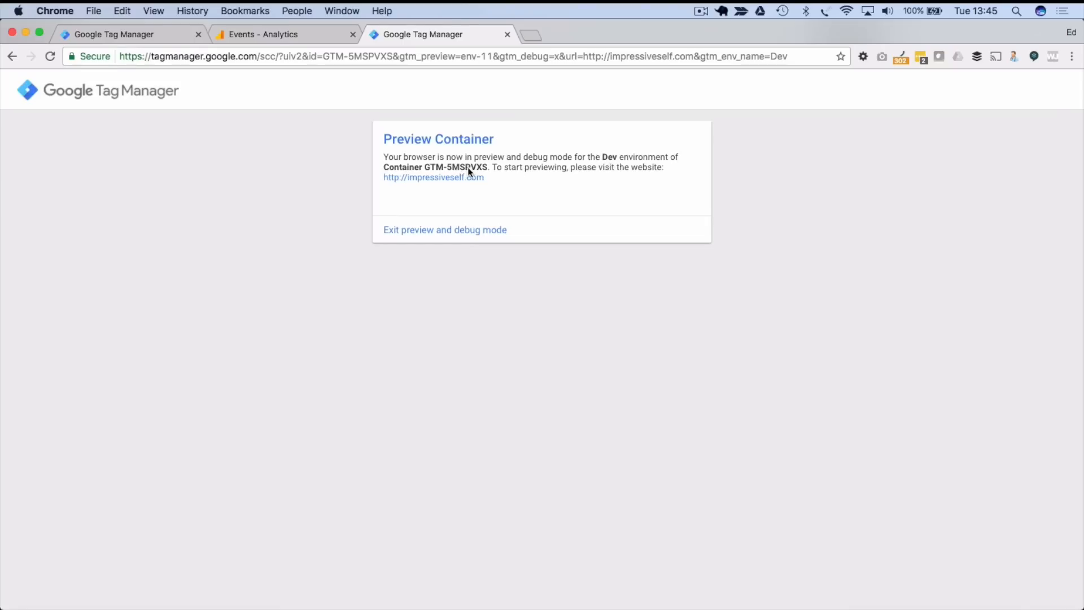
click(440, 177)
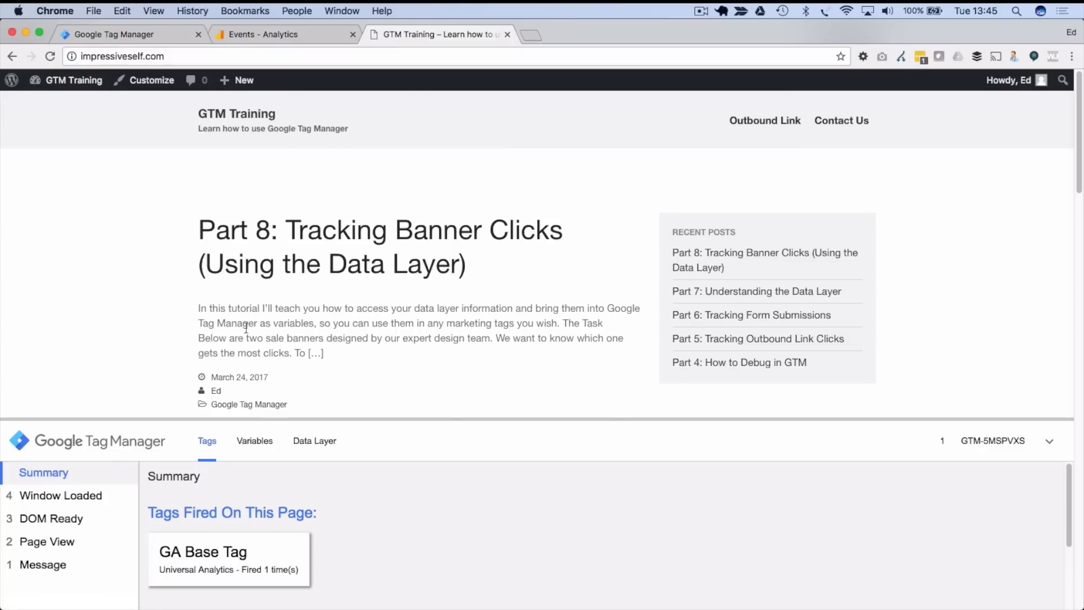
click(166, 36)
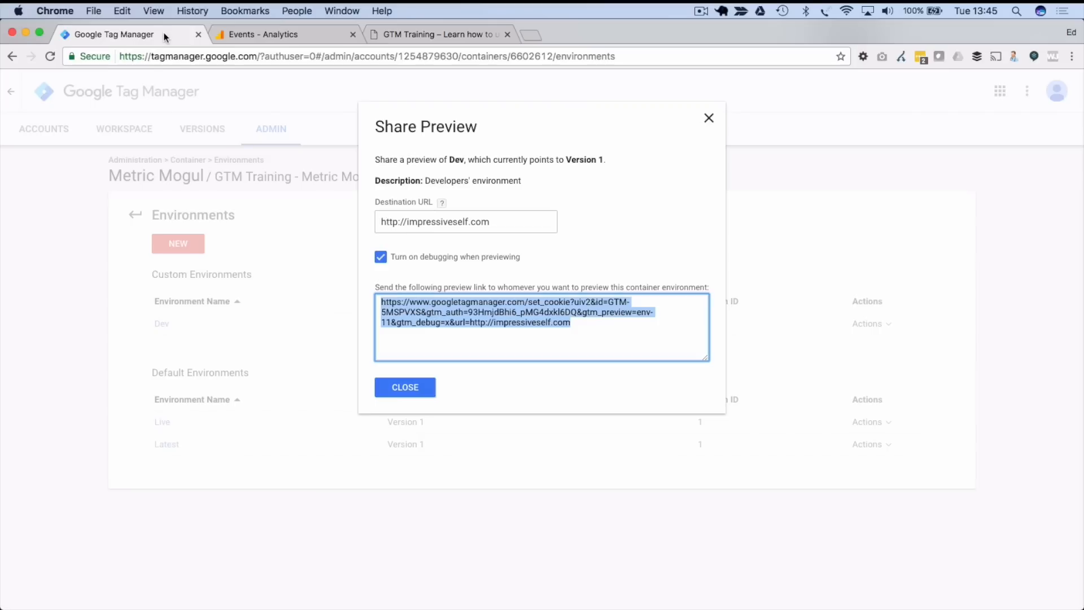
click(386, 387)
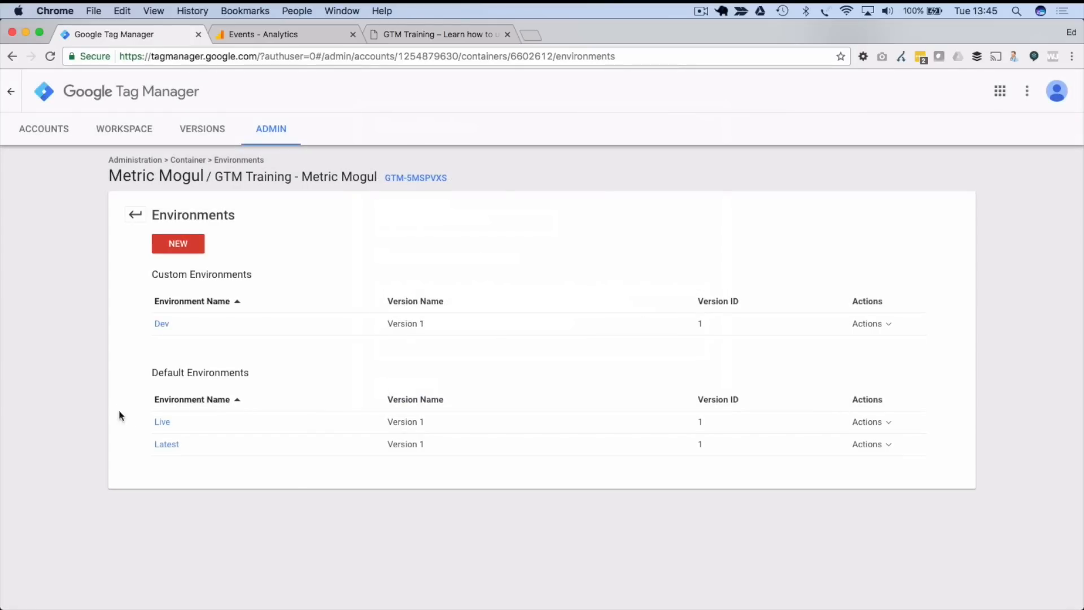
- Load Live's share-preview link in the GTM Training tab, then close the preview dialog
click(163, 423)
click(407, 307)
key(super+c)
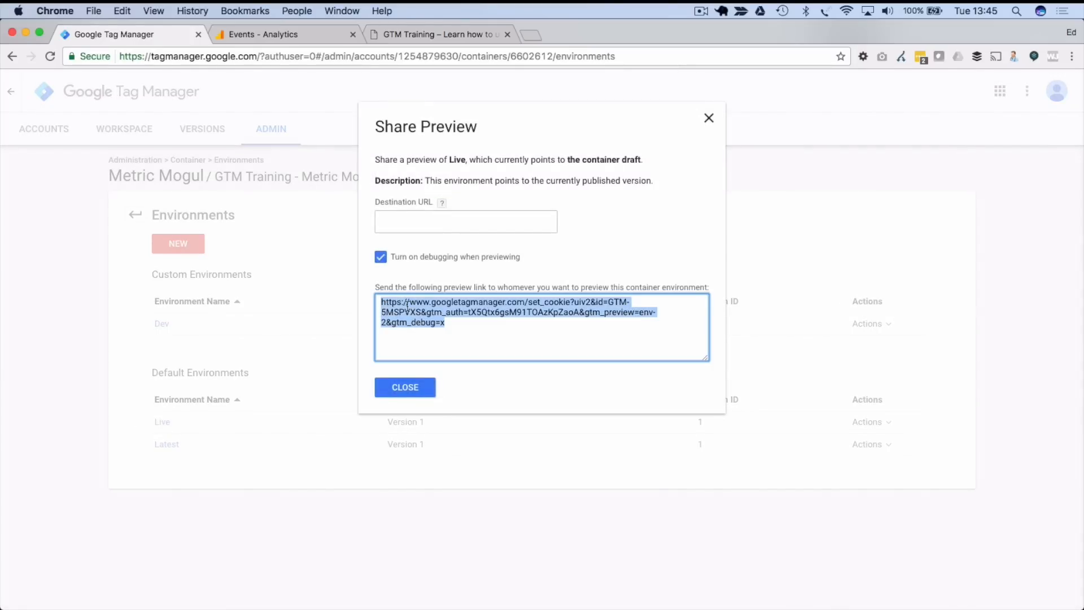
click(401, 37)
click(386, 57)
key(super+v)
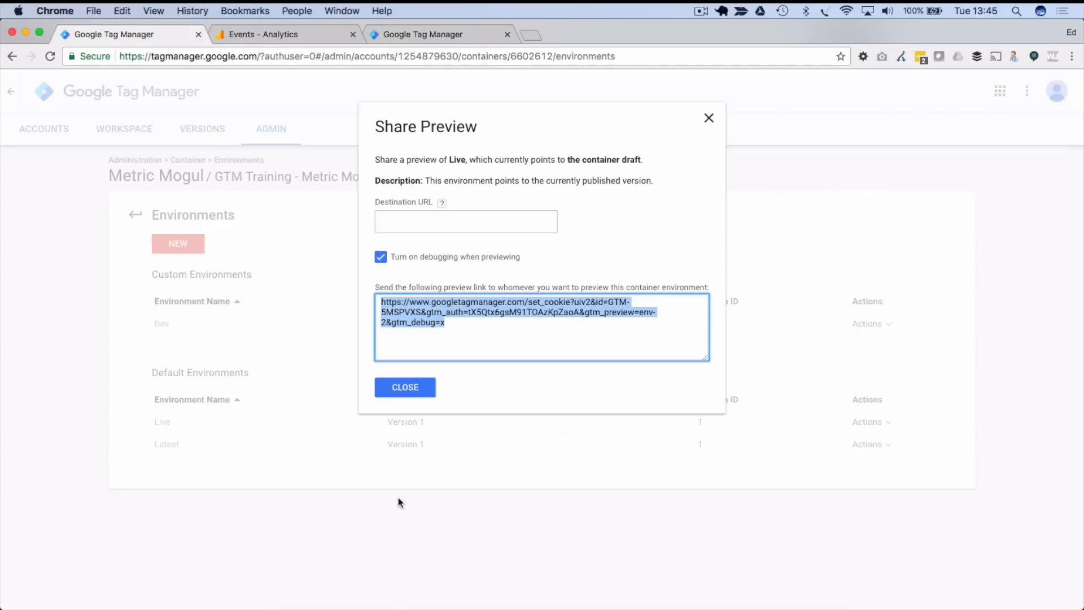
click(398, 389)
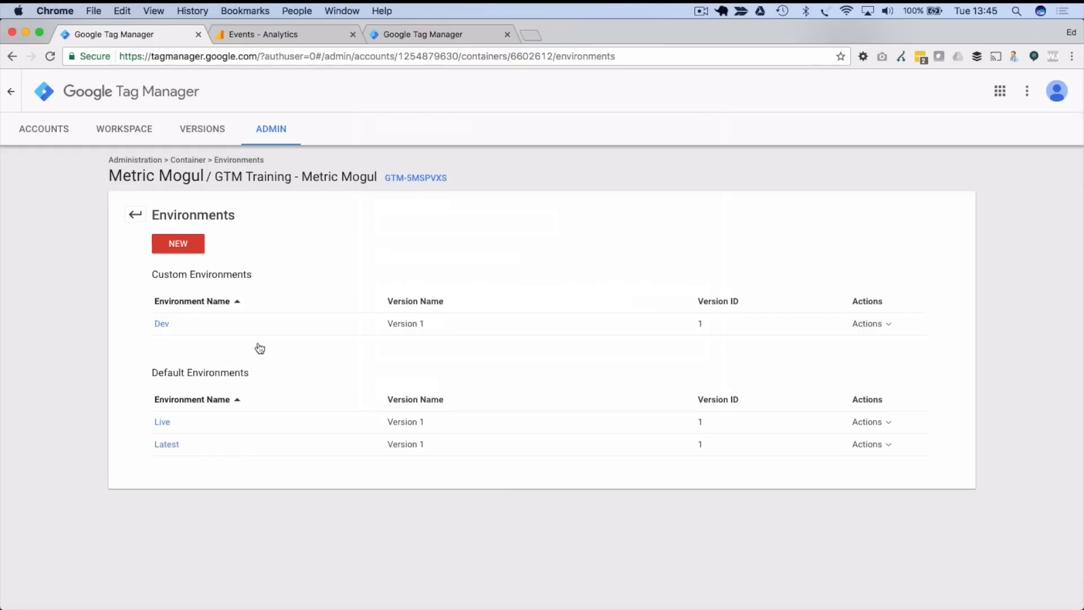
click(889, 327)
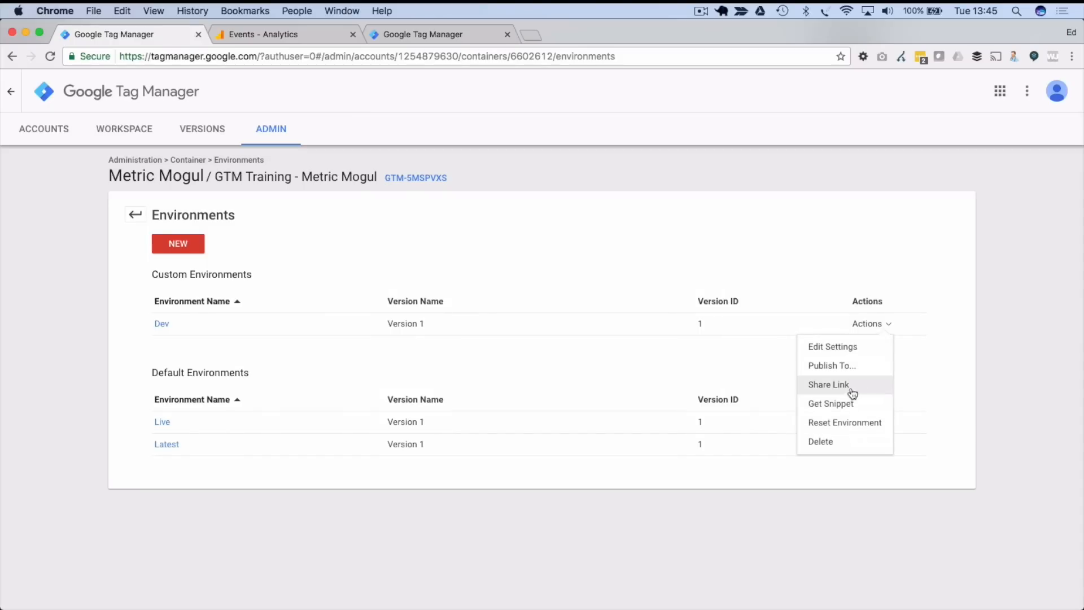
click(846, 408)
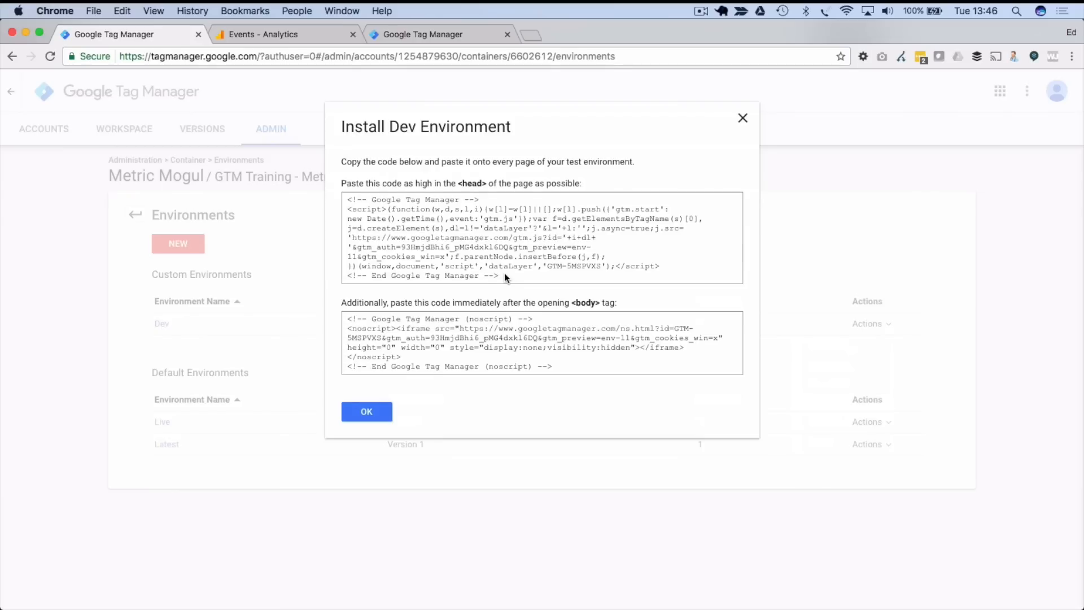
drag(507, 275, 342, 200)
click(482, 254)
drag(405, 247, 571, 247)
click(530, 248)
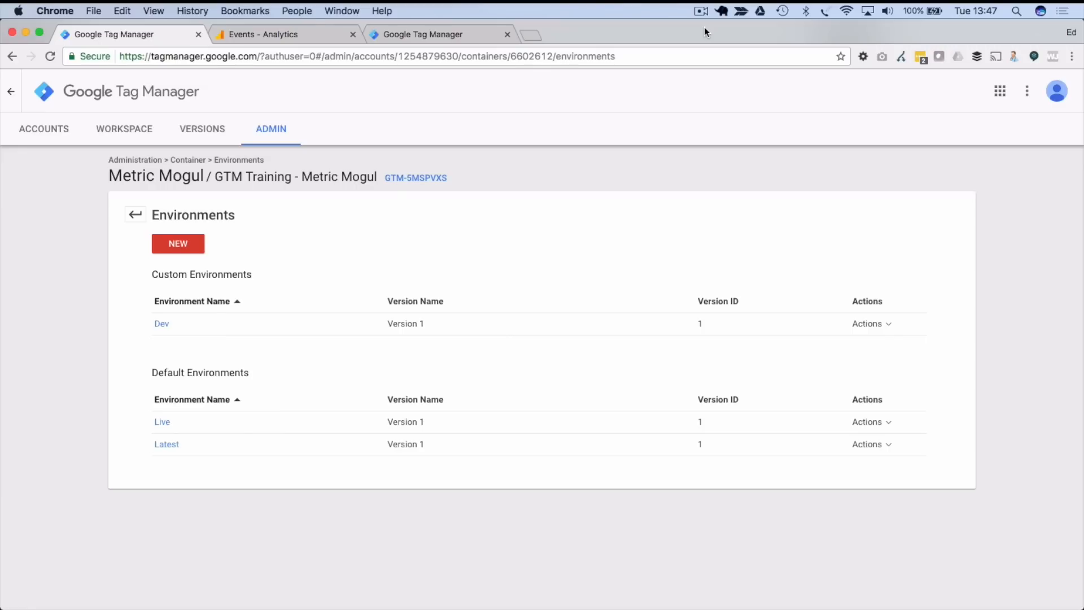
- Start a new user-defined variable titled environment_test with the Constant type
click(119, 131)
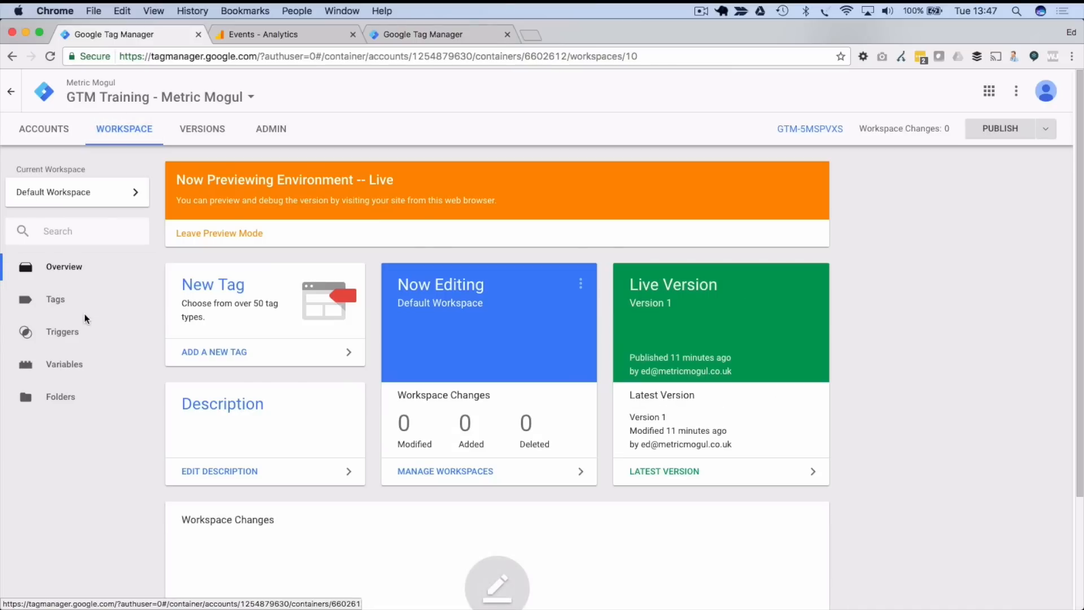
click(74, 370)
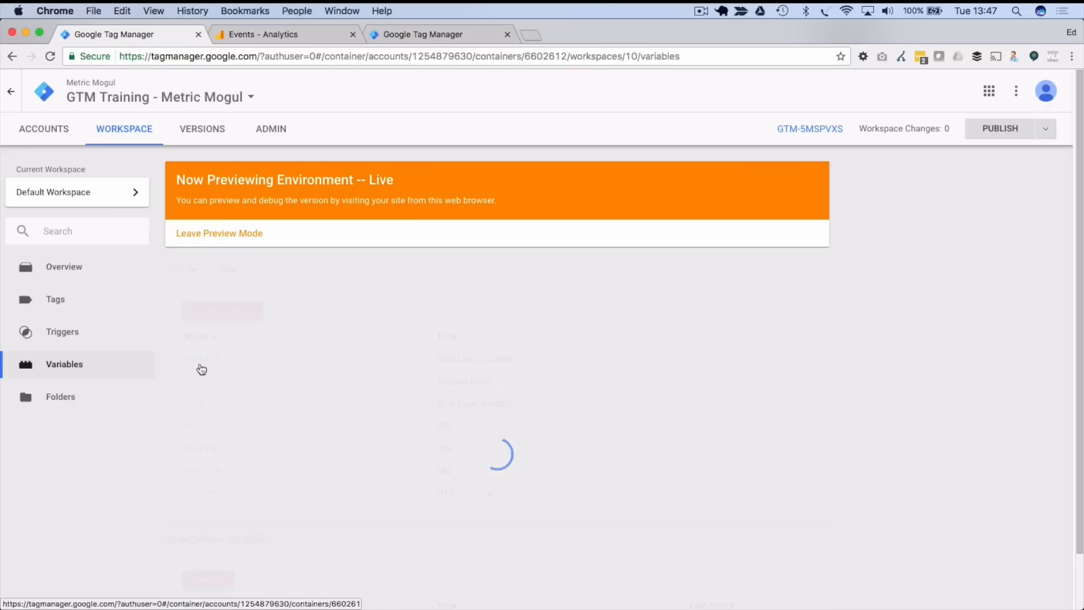
scroll(303, 352, down, 1)
scroll(291, 358, down, 2)
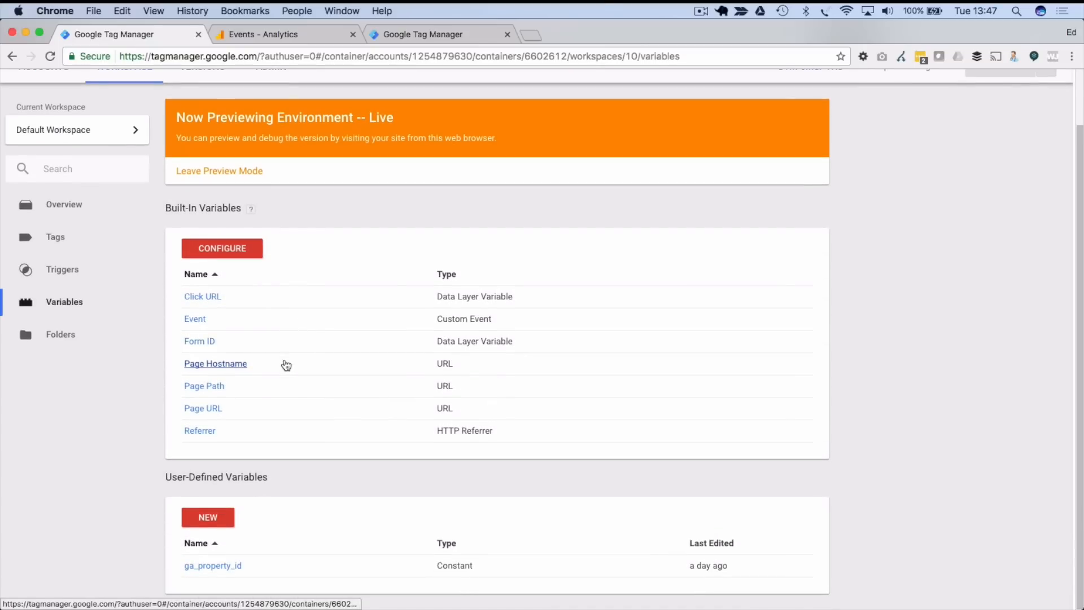
click(212, 521)
click(331, 100)
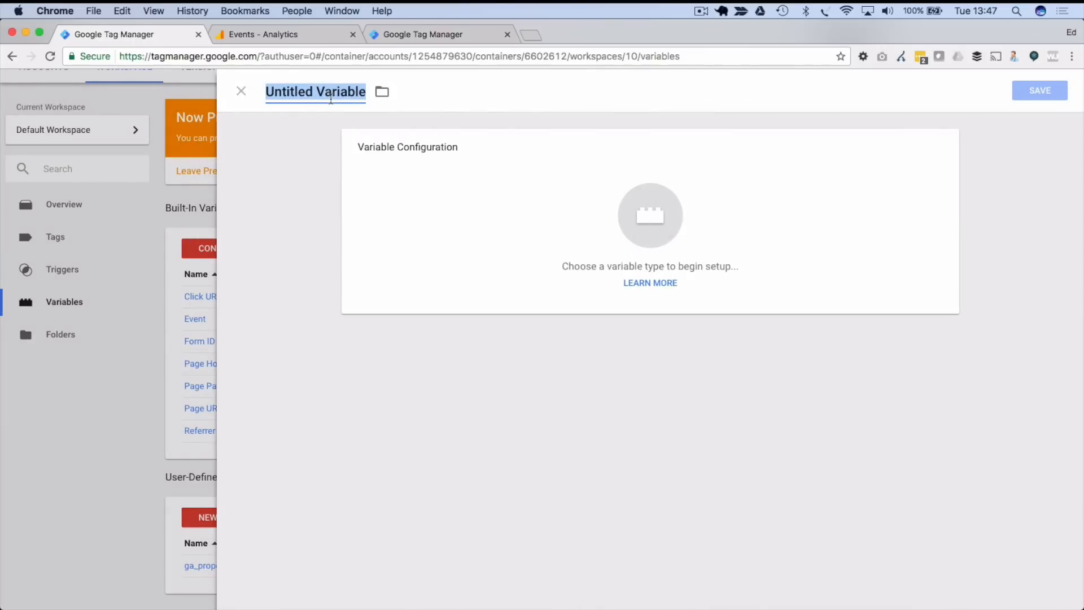
text(envi)
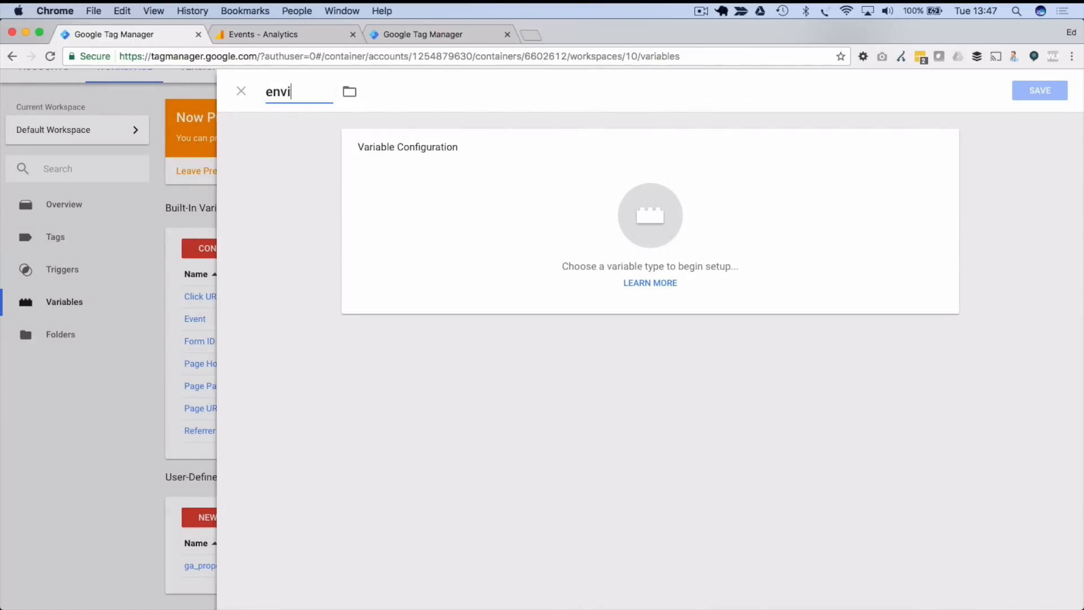
text(ronment_test)
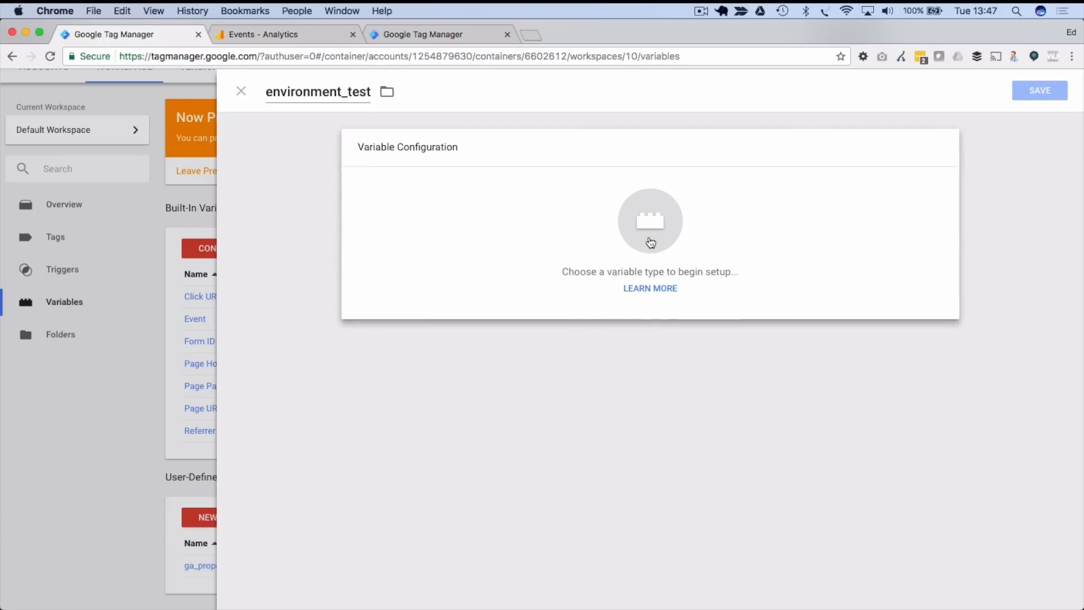
click(650, 242)
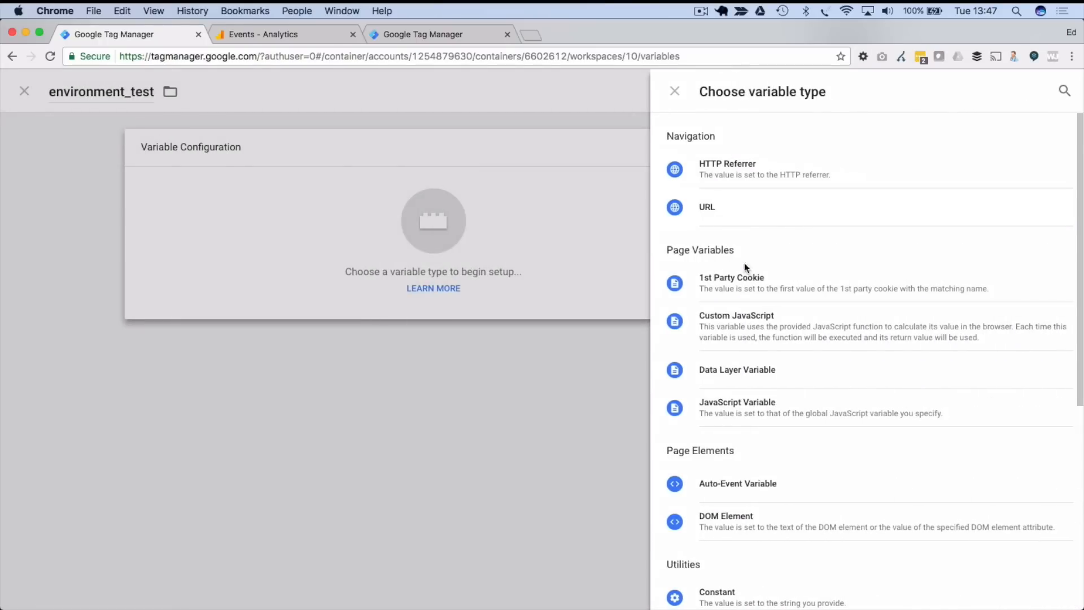
scroll(751, 469, down, 2)
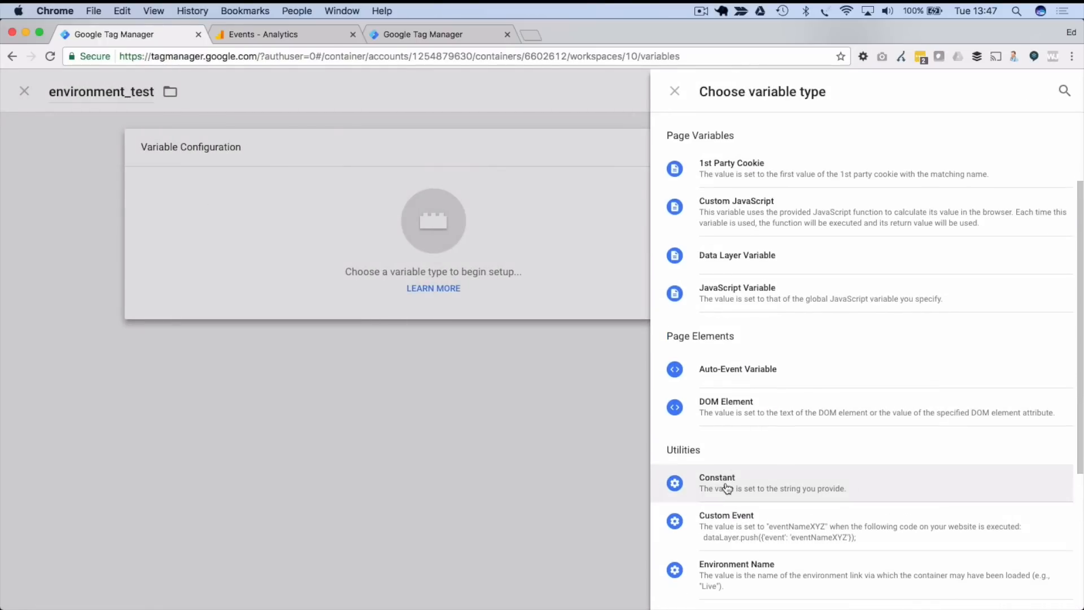
click(727, 487)
- Give the variable value dev, rename it to environment, and save it
click(429, 252)
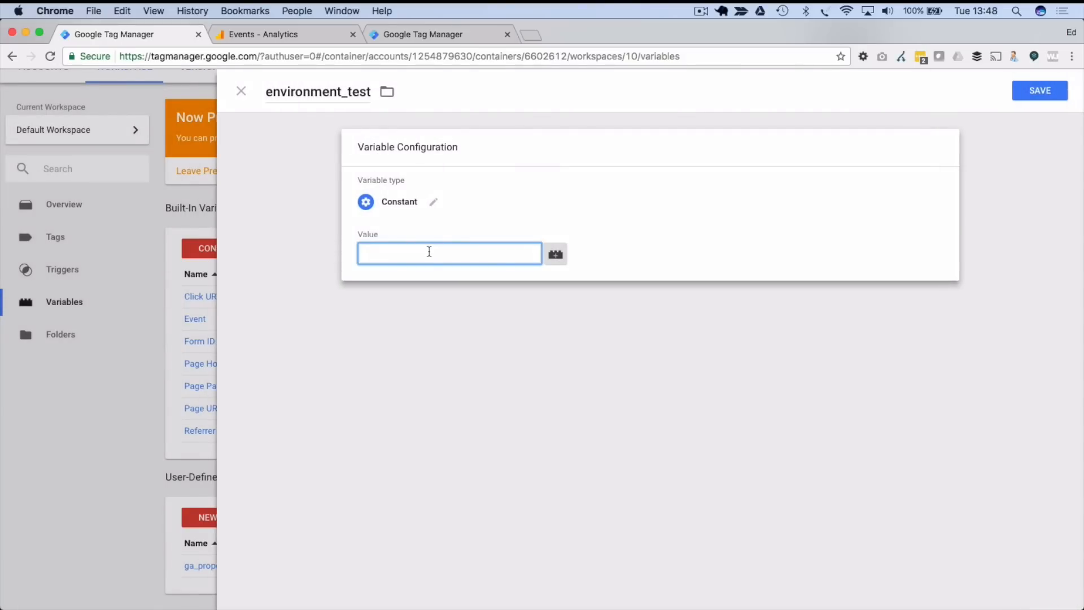
text(dev)
drag(341, 92, 370, 92)
key(BackSpace)
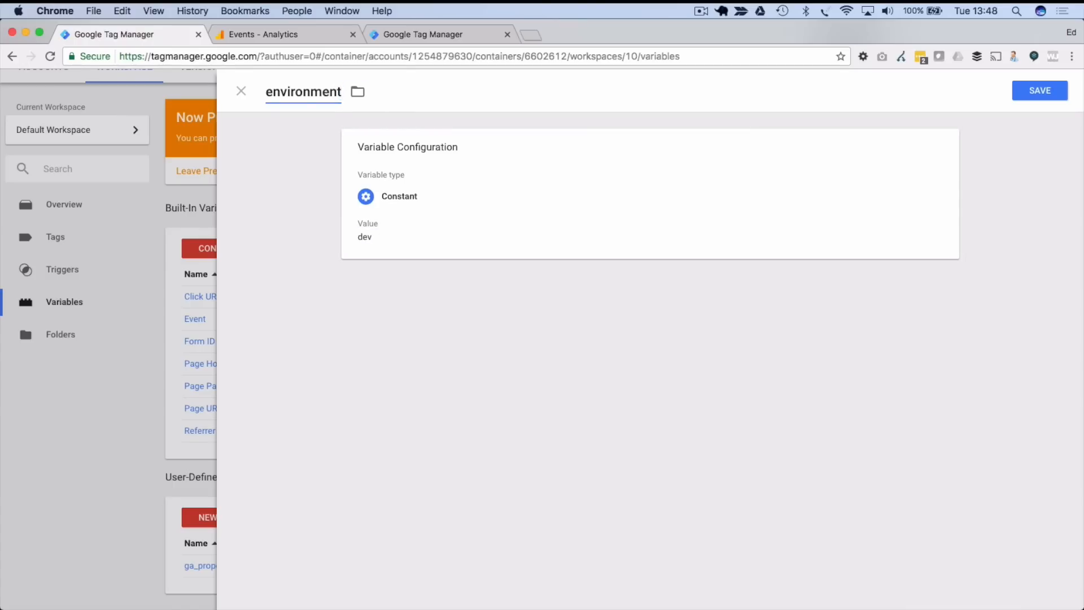
click(298, 173)
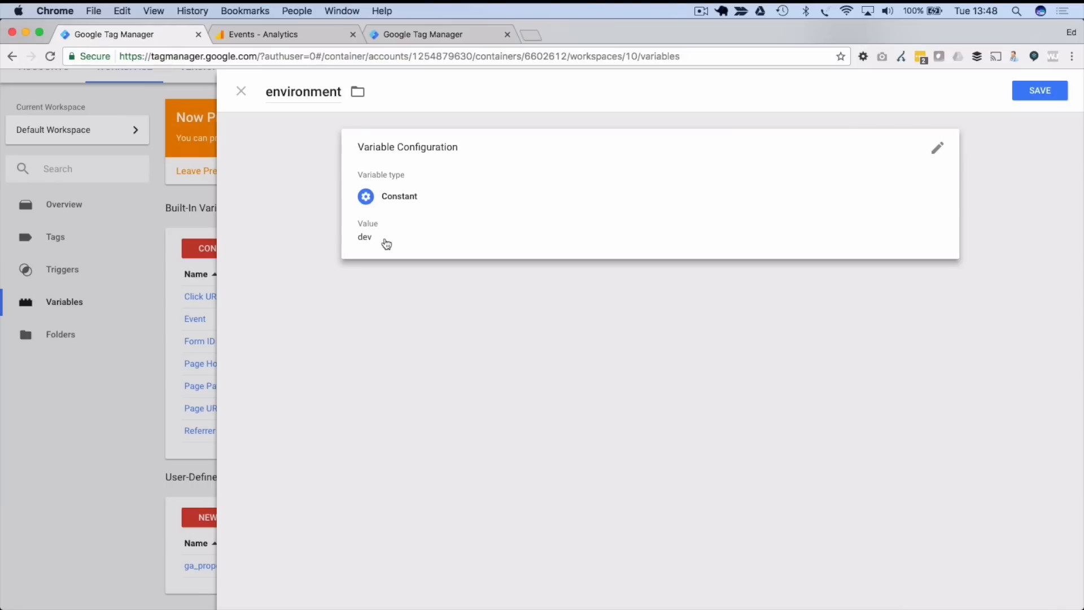
click(1039, 91)
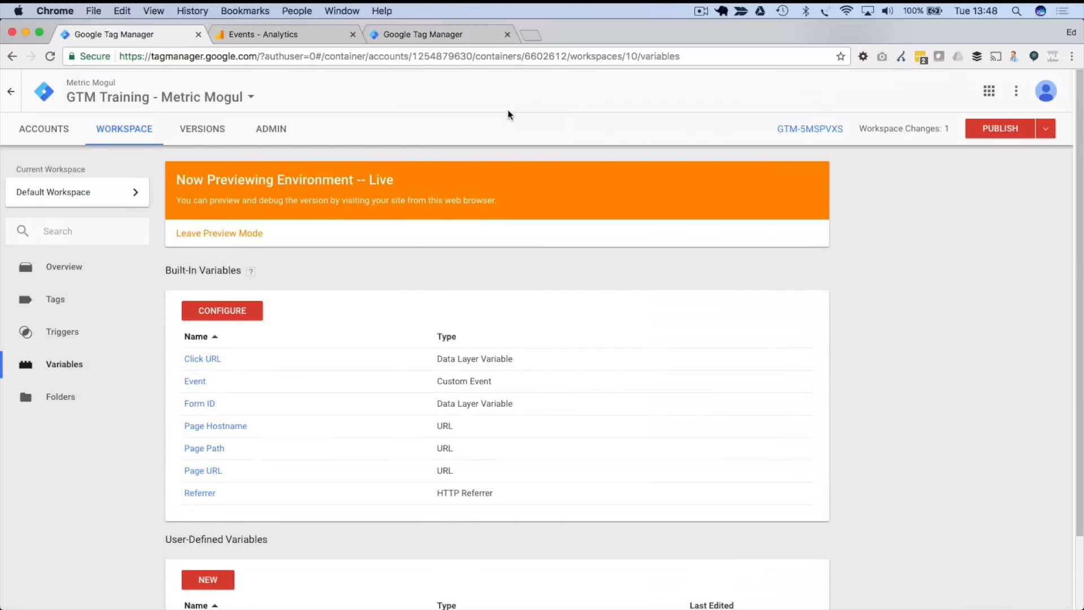
- Start preview mode for the workspace from the Publish dropdown
scroll(510, 272, down, 3)
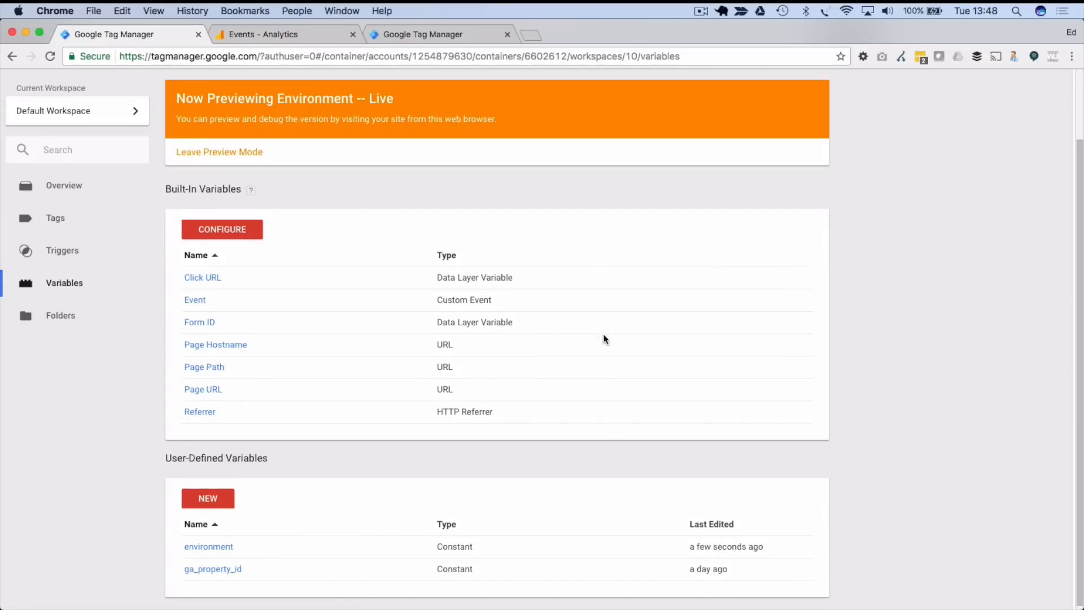
scroll(602, 334, up, 3)
click(1045, 130)
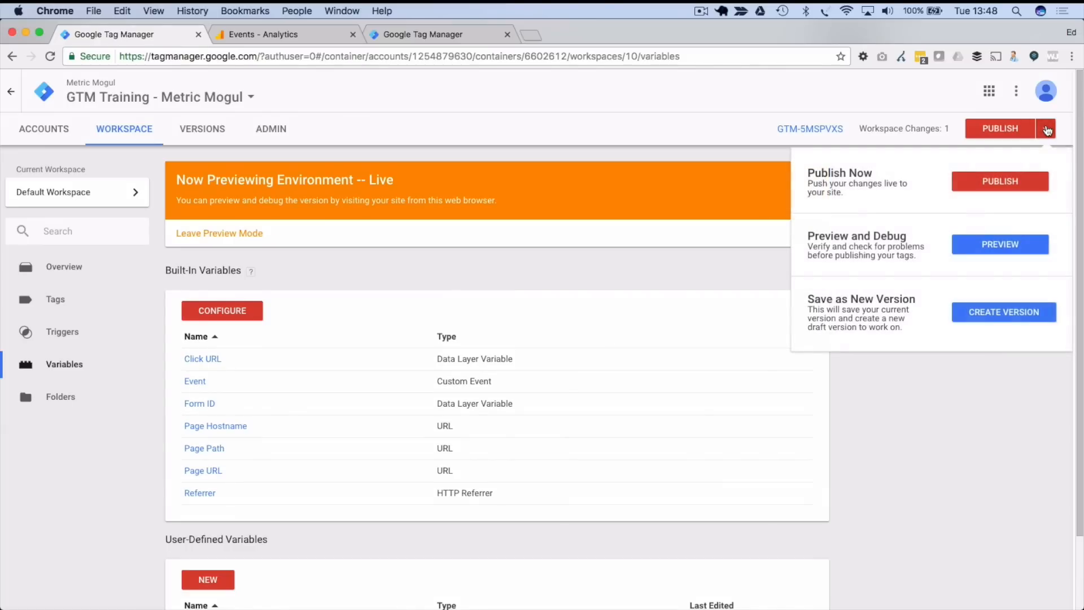
click(999, 244)
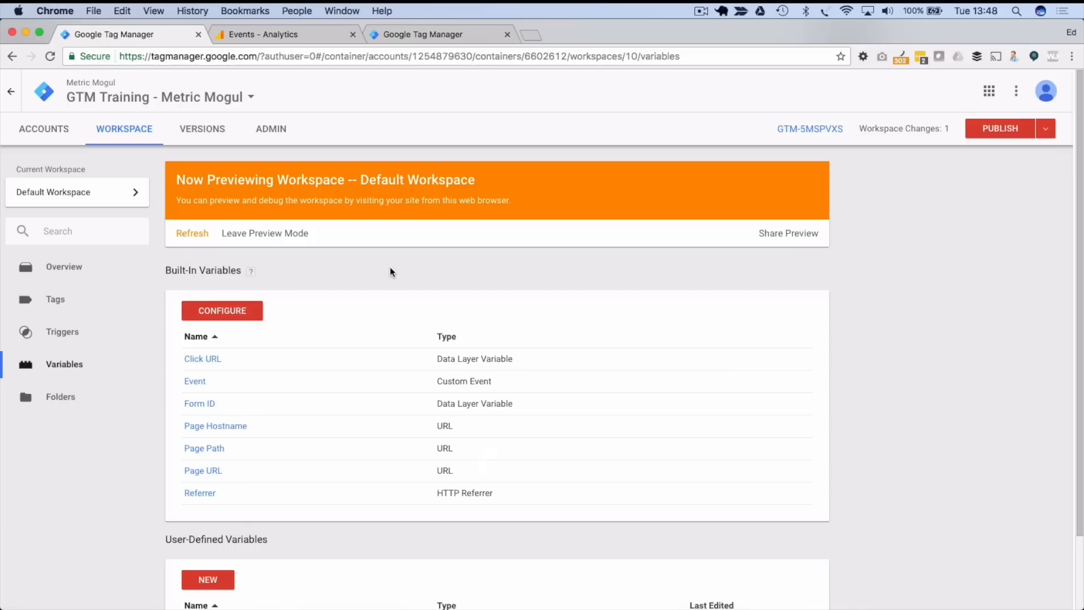
- Go to the workspace Overview and open the Publish panel for the environment variable change
click(59, 266)
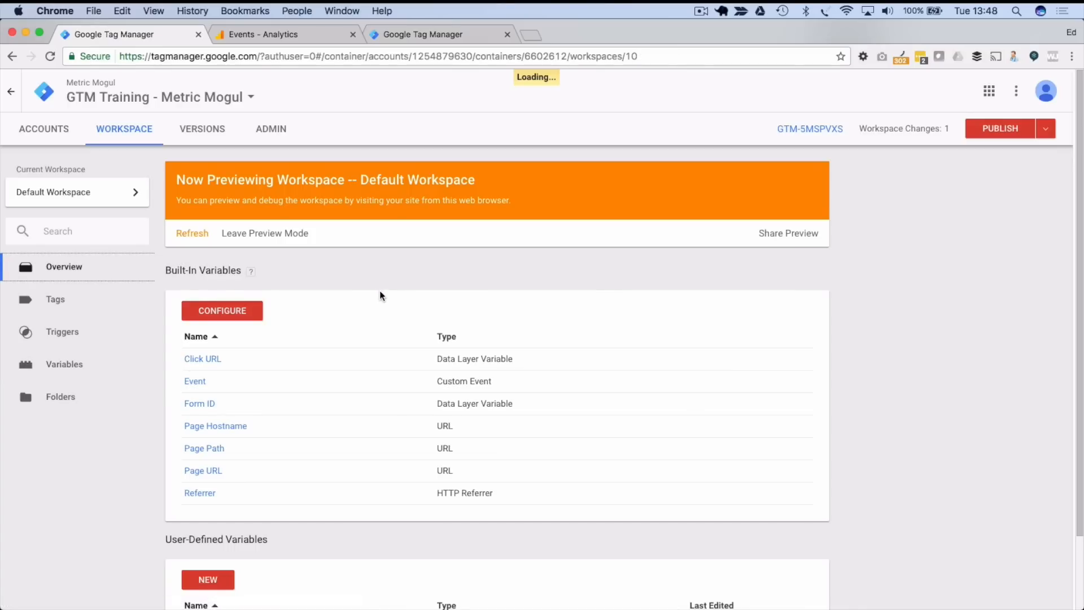
scroll(379, 294, down, 2)
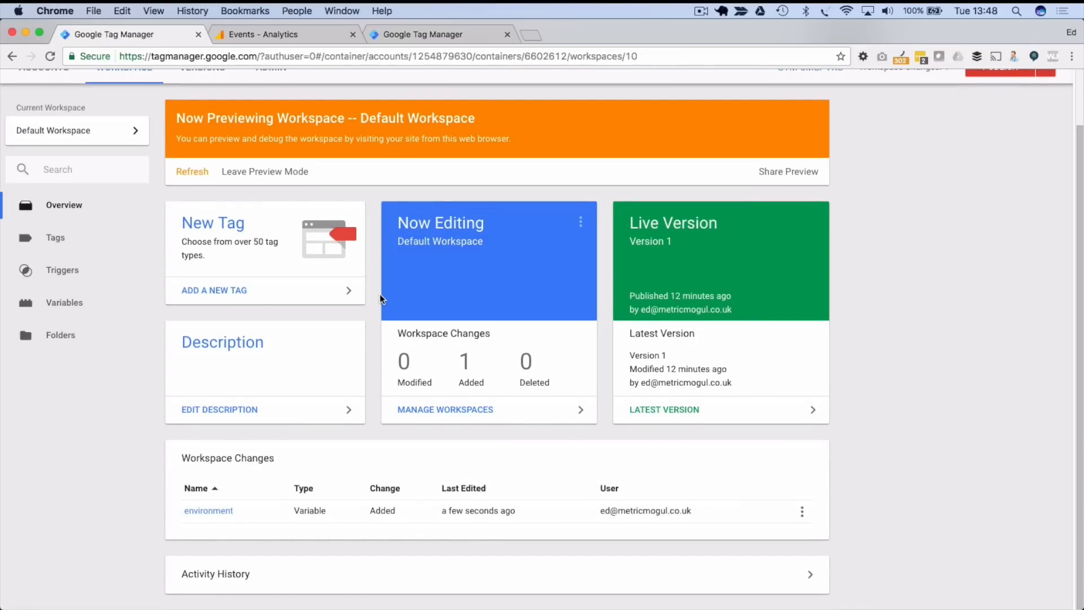
scroll(380, 298, up, 2)
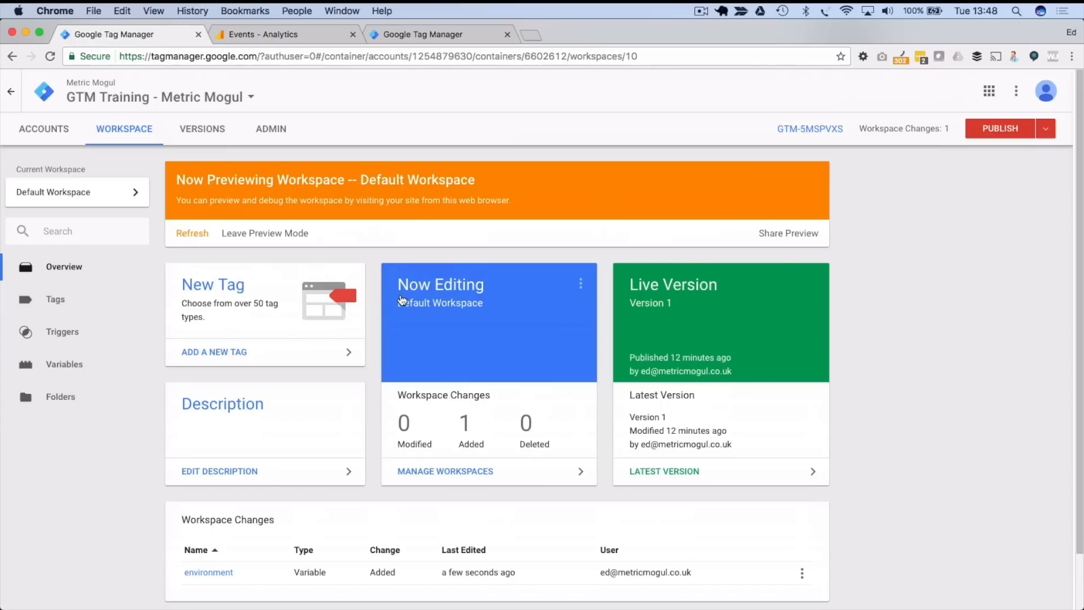
click(994, 131)
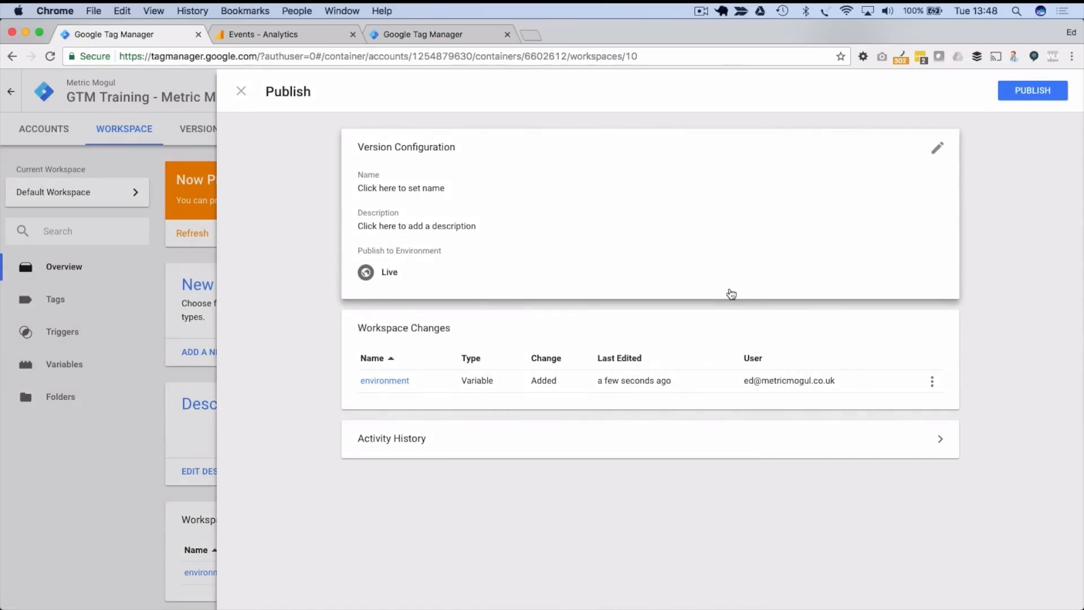
- Switch the version's publish target from Live to the Dev environment
click(394, 278)
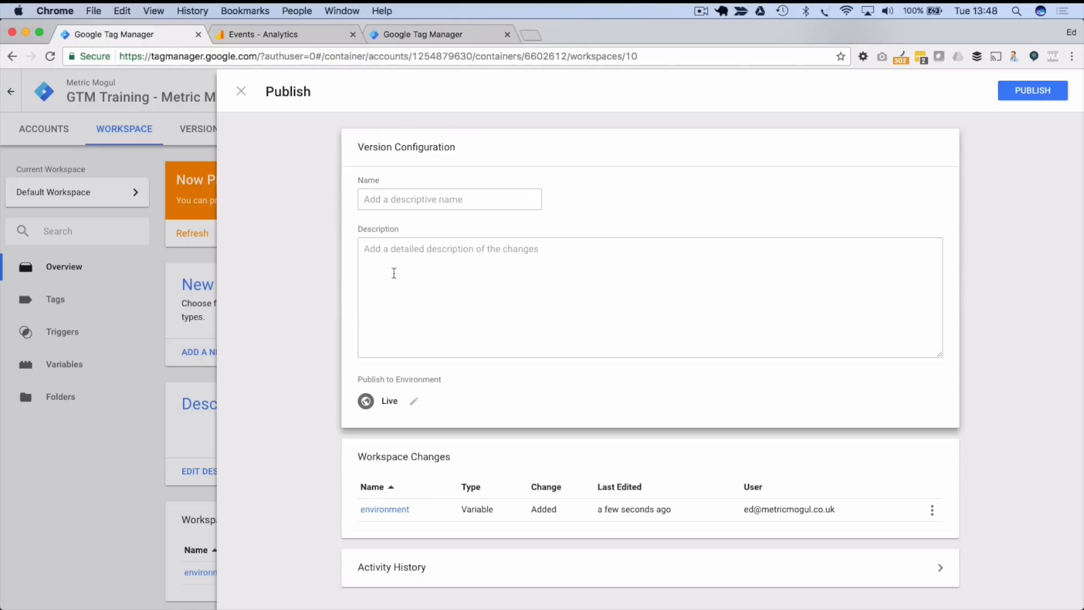
click(414, 403)
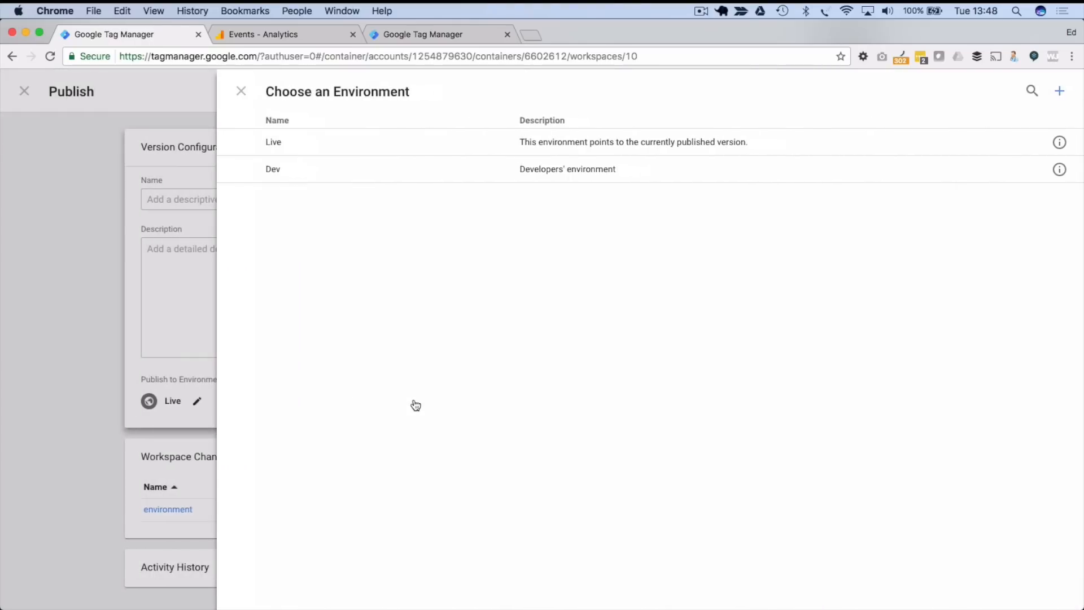
click(299, 173)
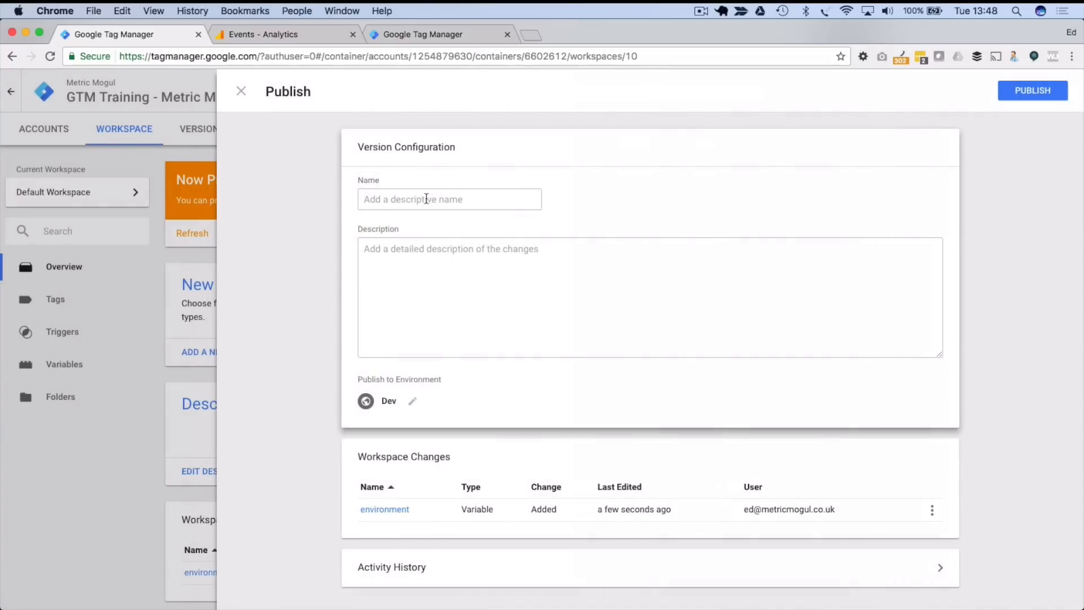
click(392, 268)
- Name the version 'Environment Variable' and publish it to Dev
click(396, 201)
text(Eviro)
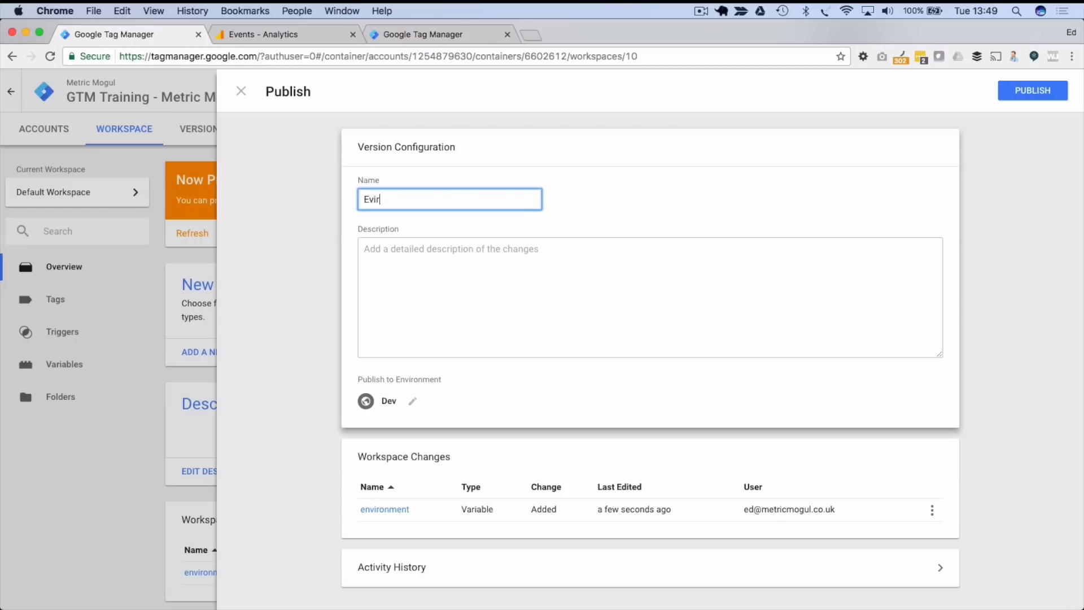
key(BackSpace)
key(BackSpace)
key(BackSpace)
key(BackSpace)
key(BackSpace)
text(ironment Variable)
right_click(390, 199)
click(395, 206)
click(407, 263)
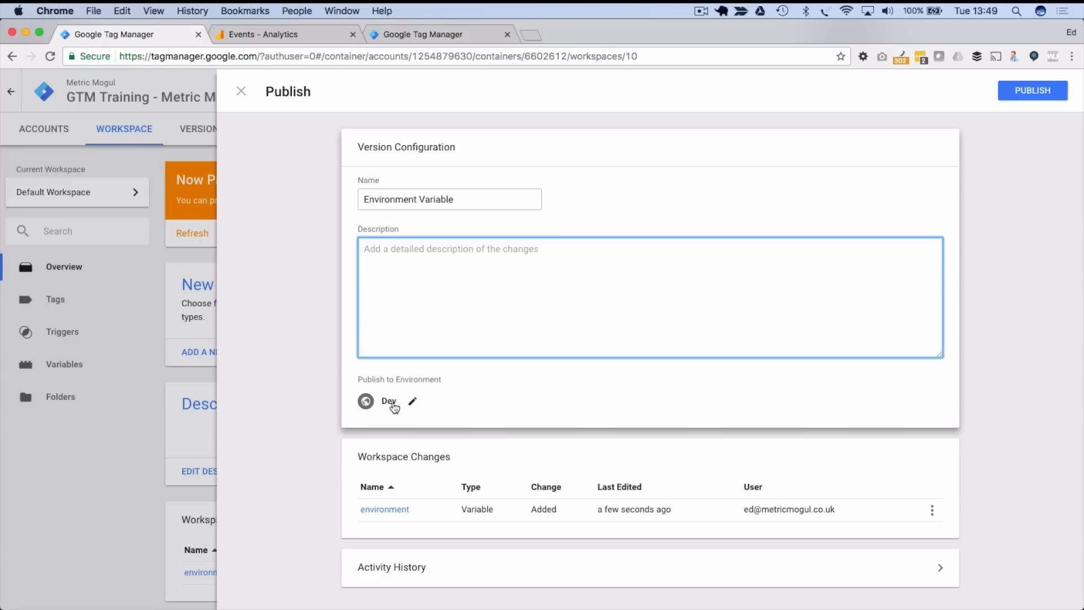
click(1034, 91)
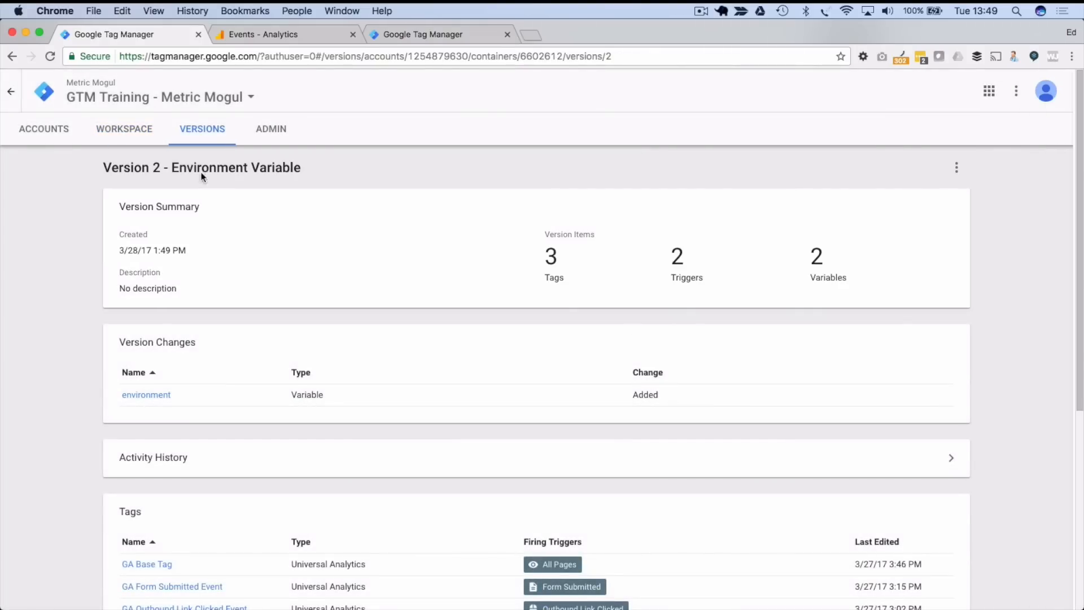
- From the workspace overview, restart Preview mode via the Publish dropdown
click(134, 129)
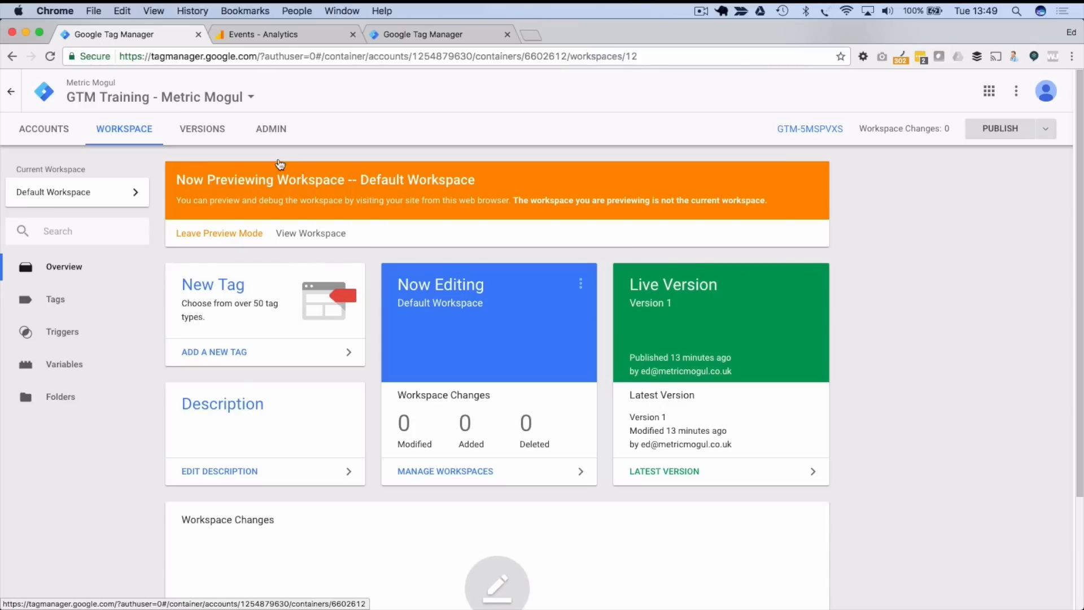
click(1045, 129)
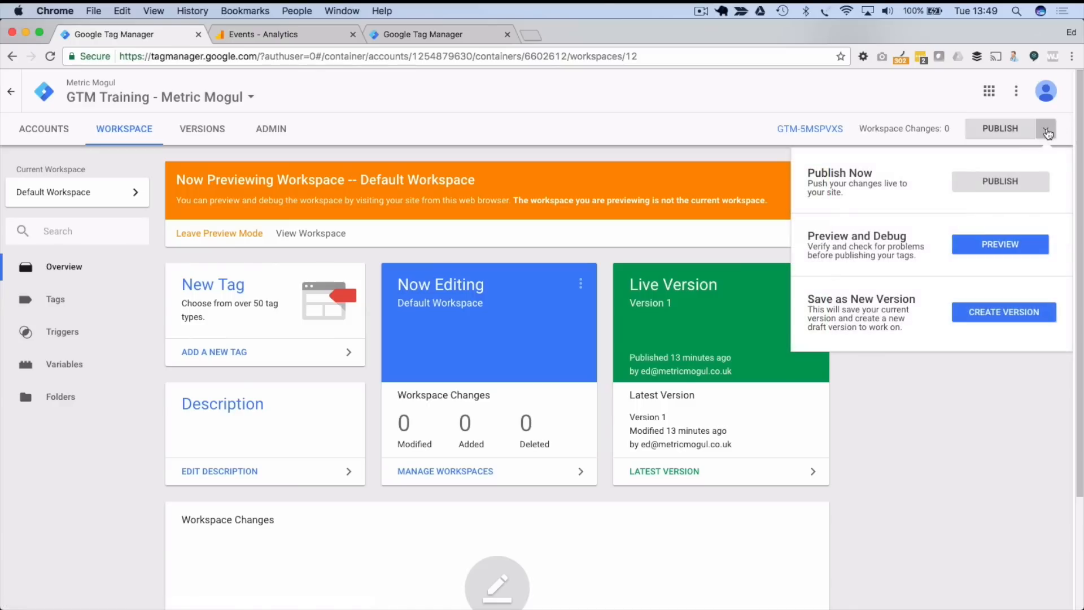
click(985, 243)
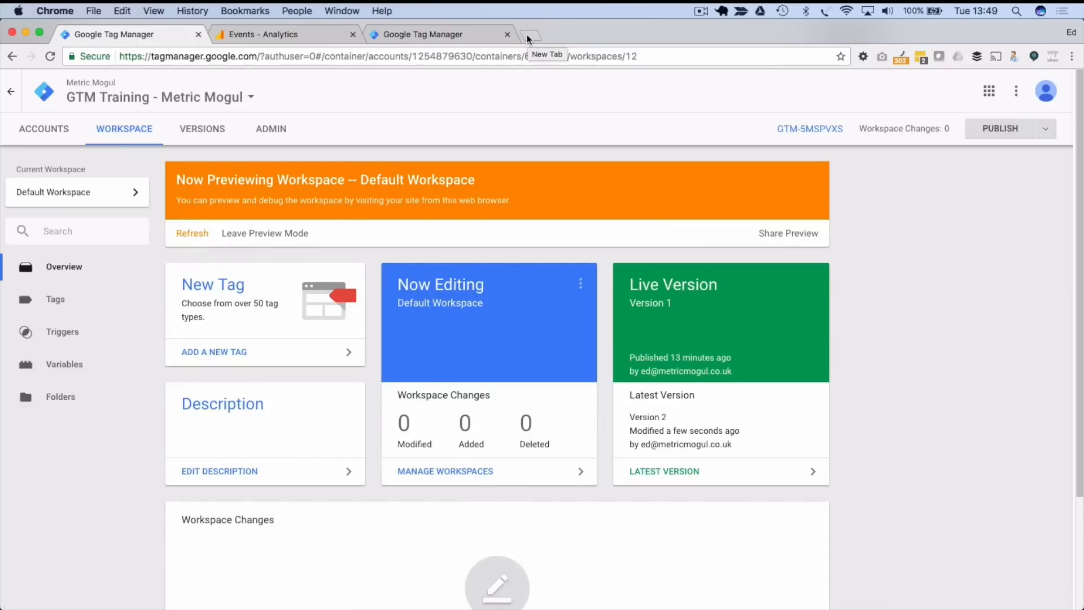
- Load impressiveself.com in a new tab and confirm Window Loaded lists environment as 'dev'
click(527, 35)
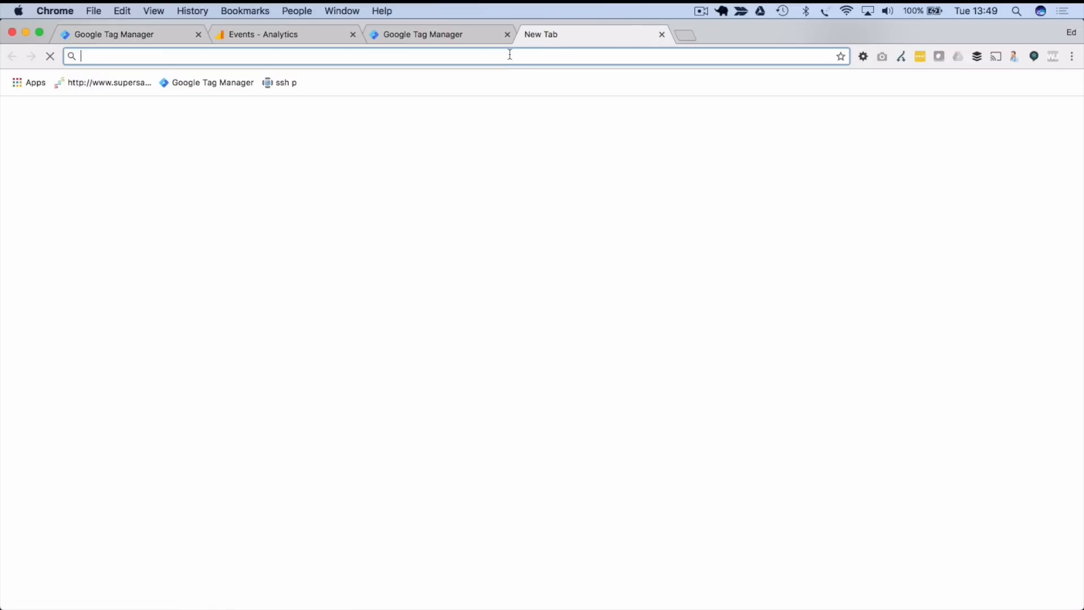
text(e)
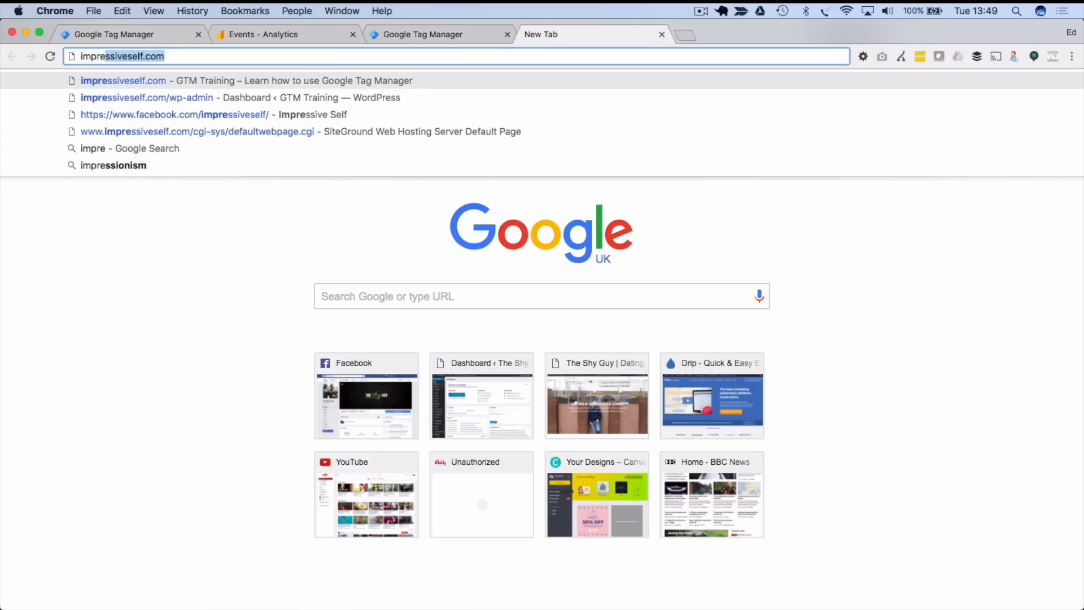
key(Return)
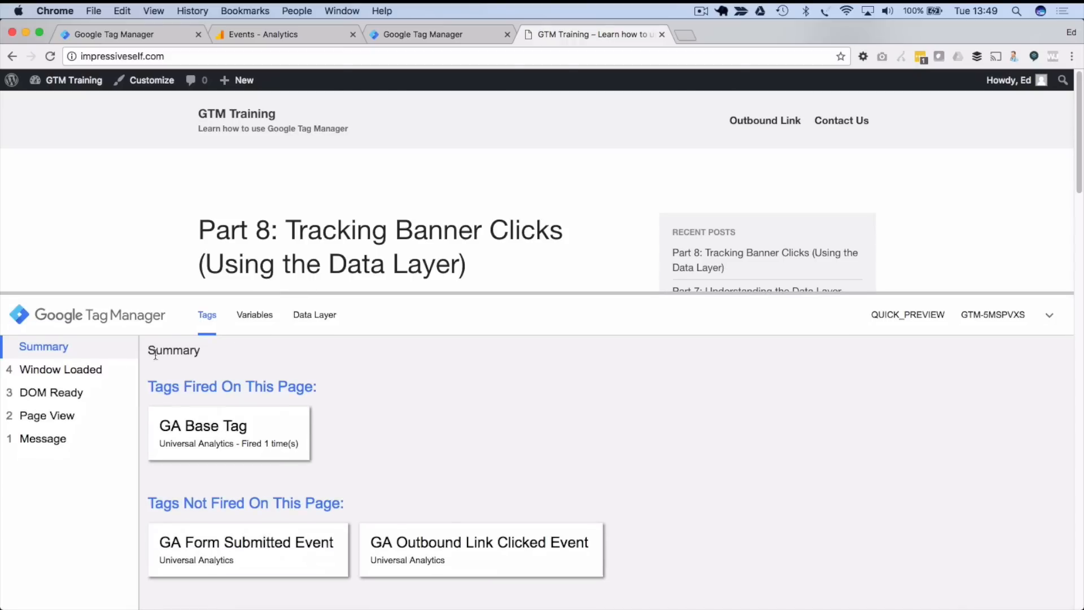
click(85, 369)
click(254, 314)
scroll(378, 439, down, 3)
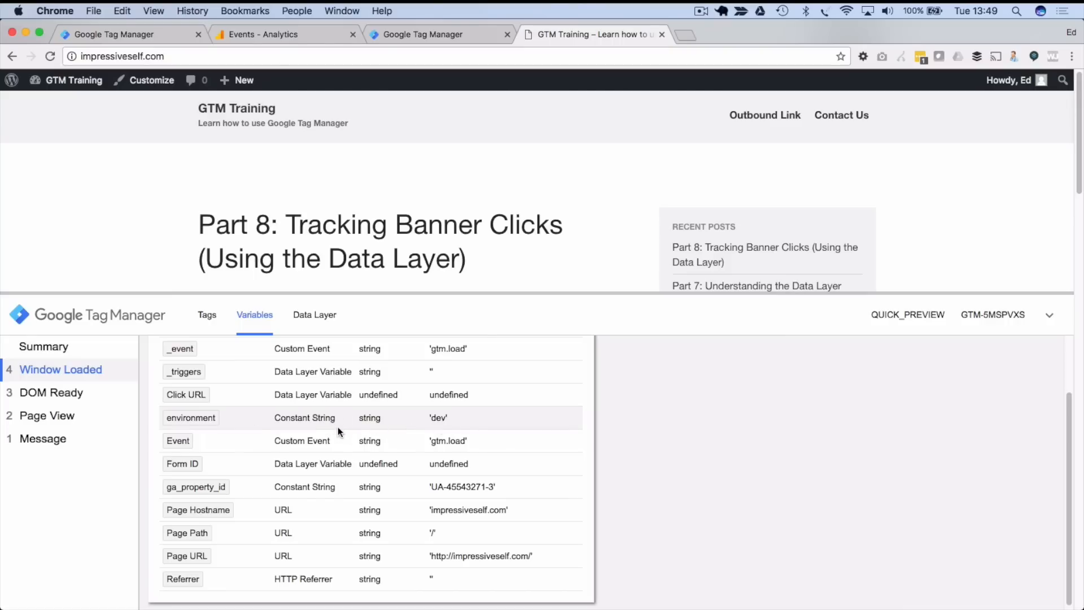
click(408, 35)
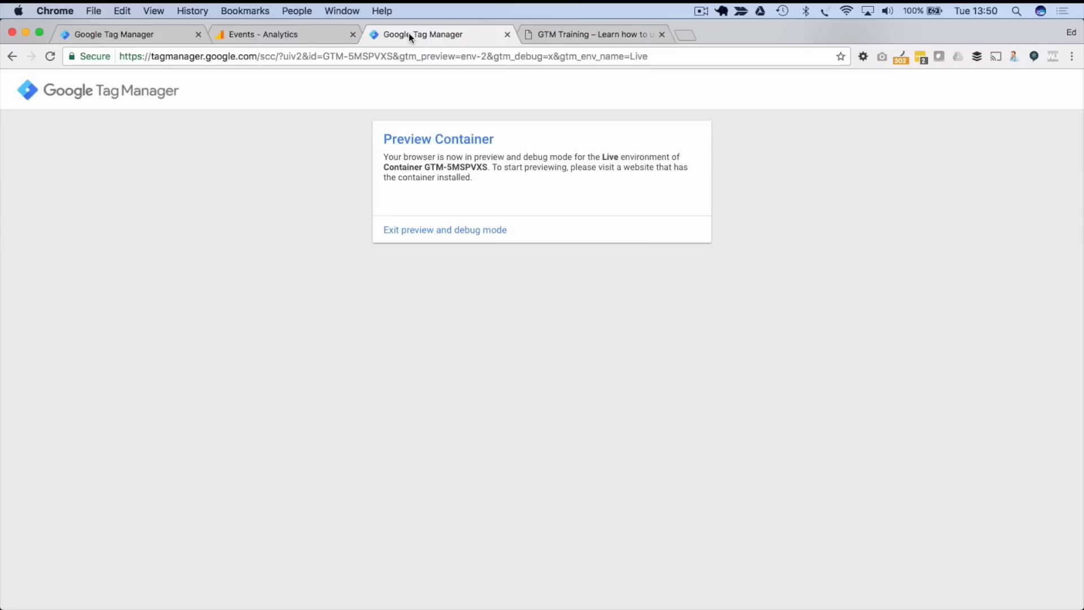
- Exit preview mode and open the container's Environments list in Admin
click(450, 231)
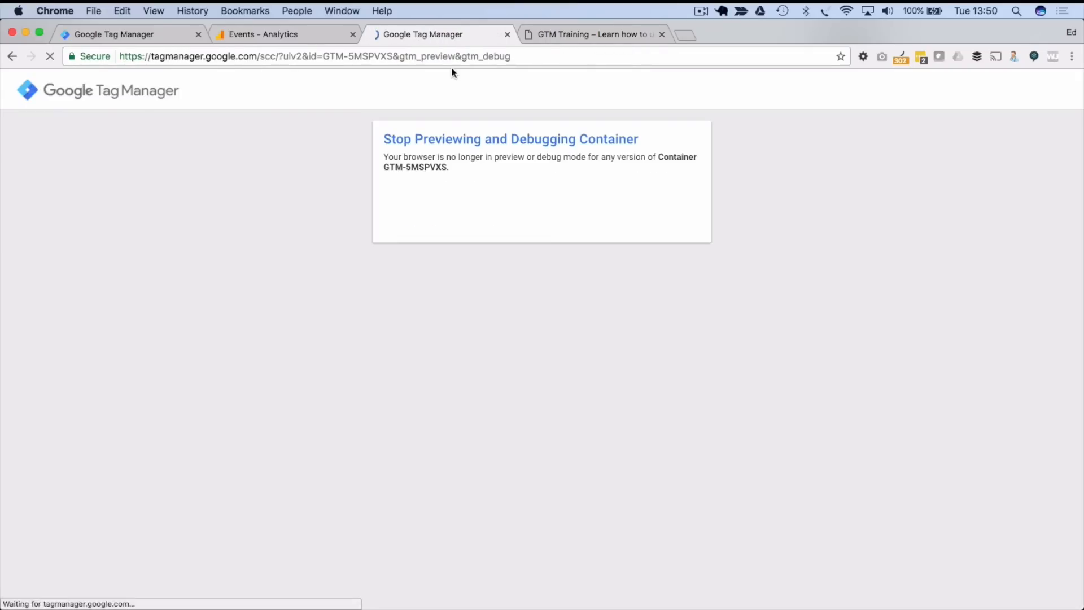
click(507, 35)
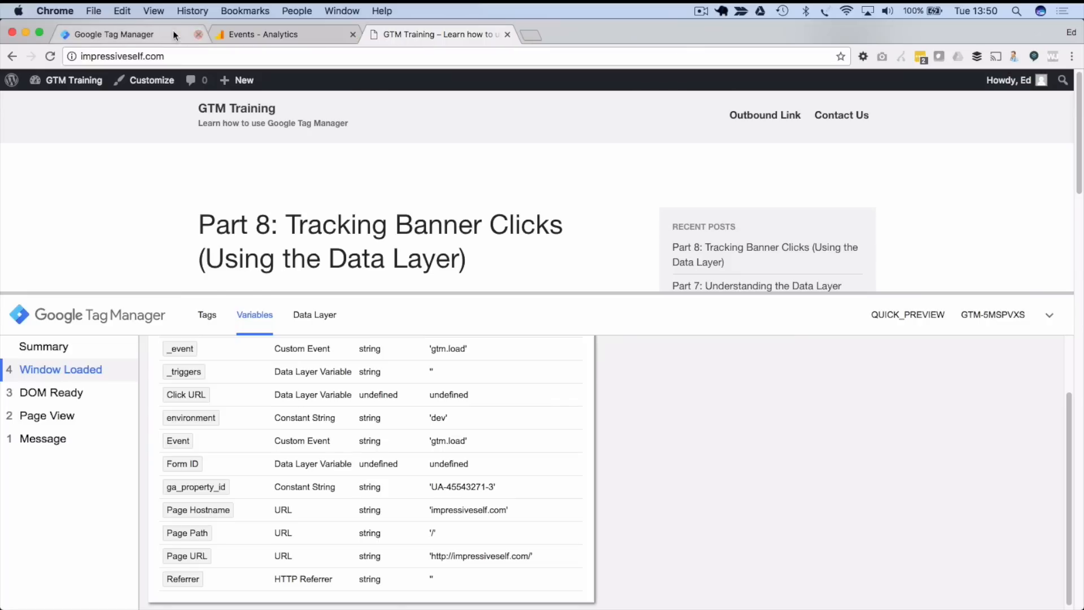
click(185, 32)
click(271, 142)
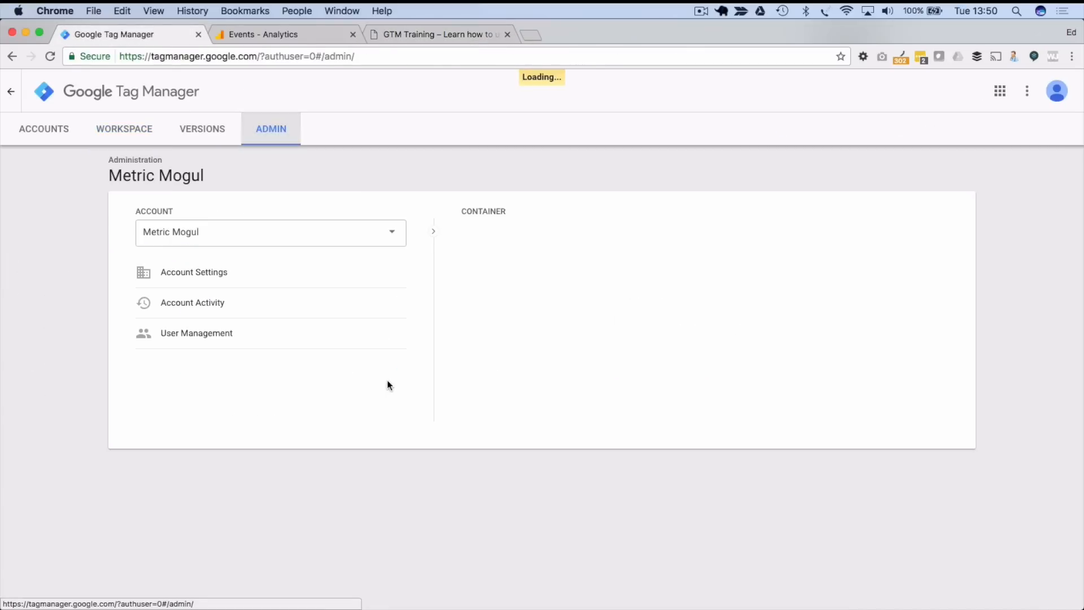
click(517, 515)
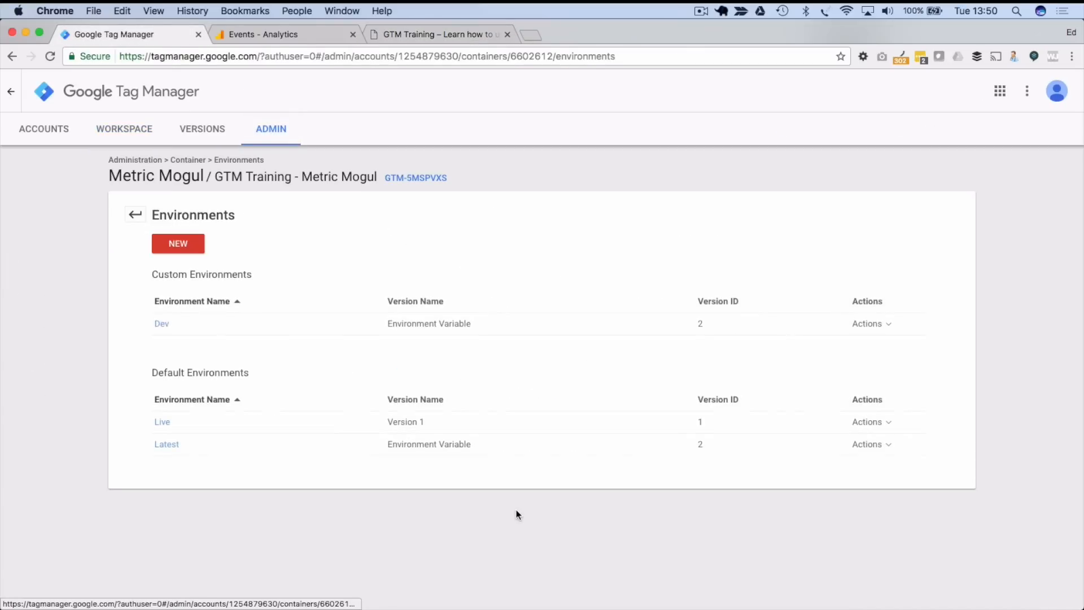
- Copy the Live environment's share-preview link and load it in the site tab
click(872, 421)
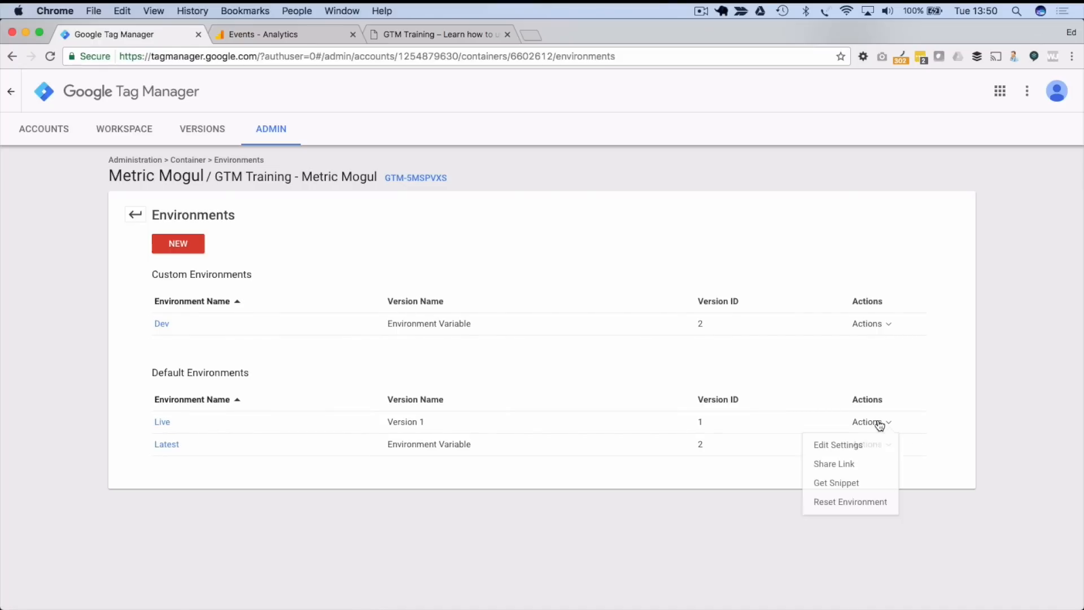
click(848, 465)
triple_click(403, 296)
key(ctrl+c)
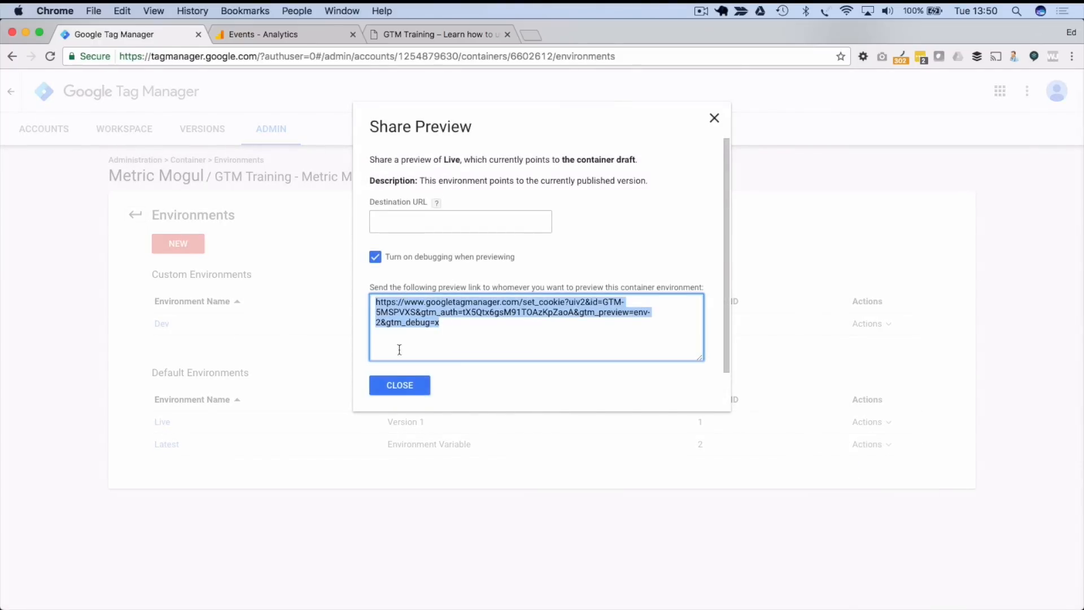
click(400, 385)
click(435, 34)
click(378, 56)
key(ctrl+v)
key(Return)
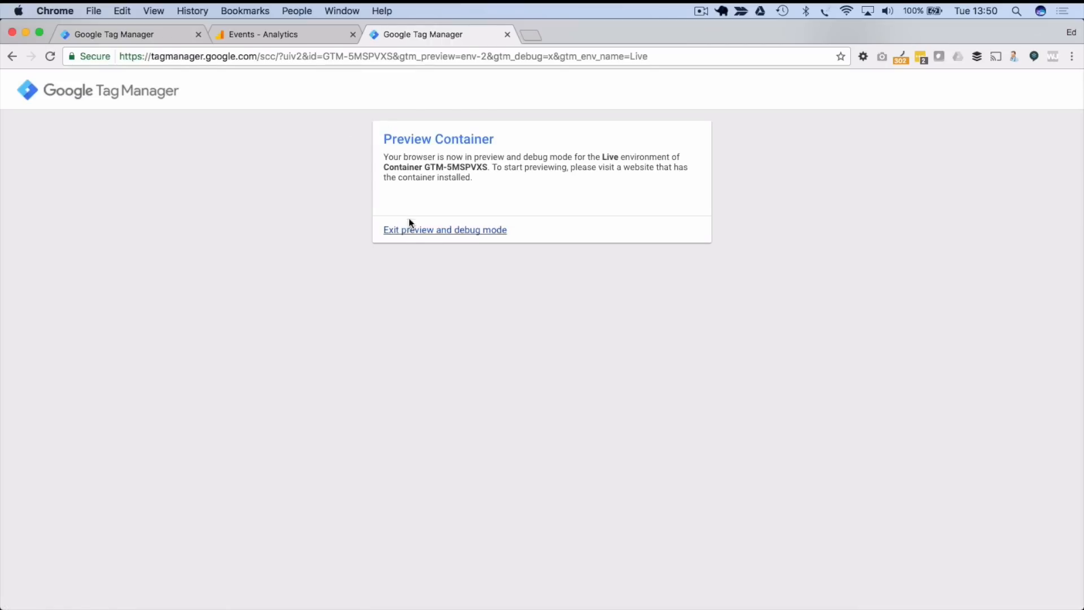
- Load impressiveself.com under Live preview; Window Loaded's variables show no environment variable
click(261, 56)
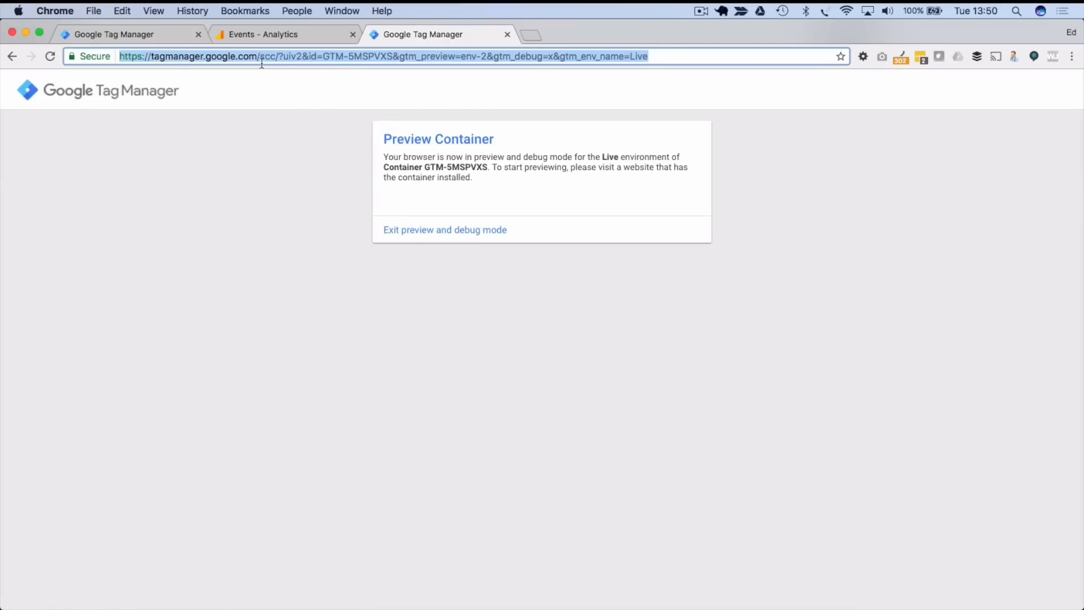
text(impr)
key(Return)
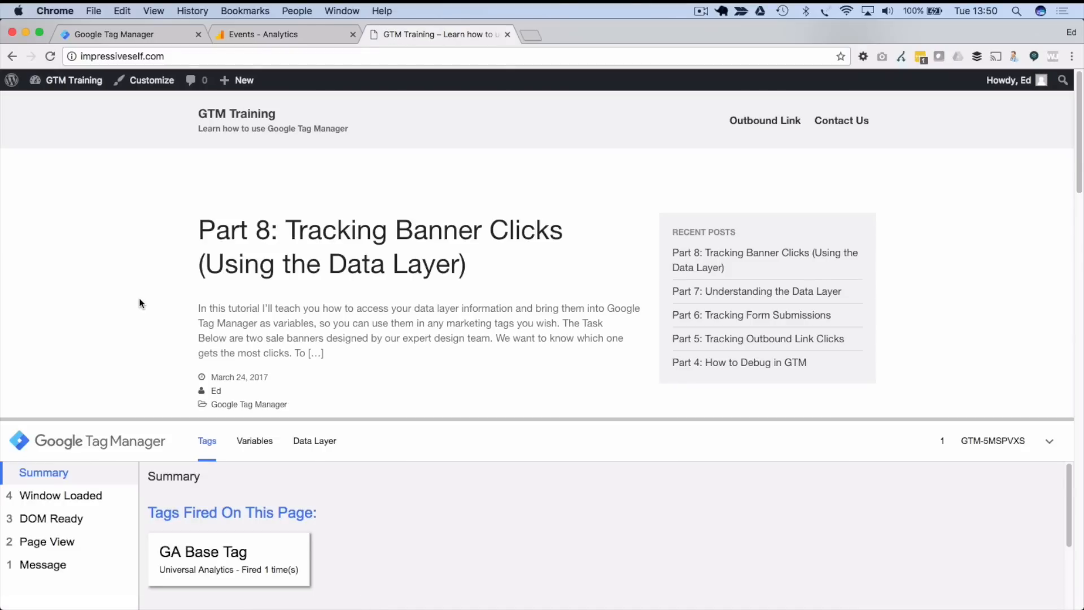
click(263, 432)
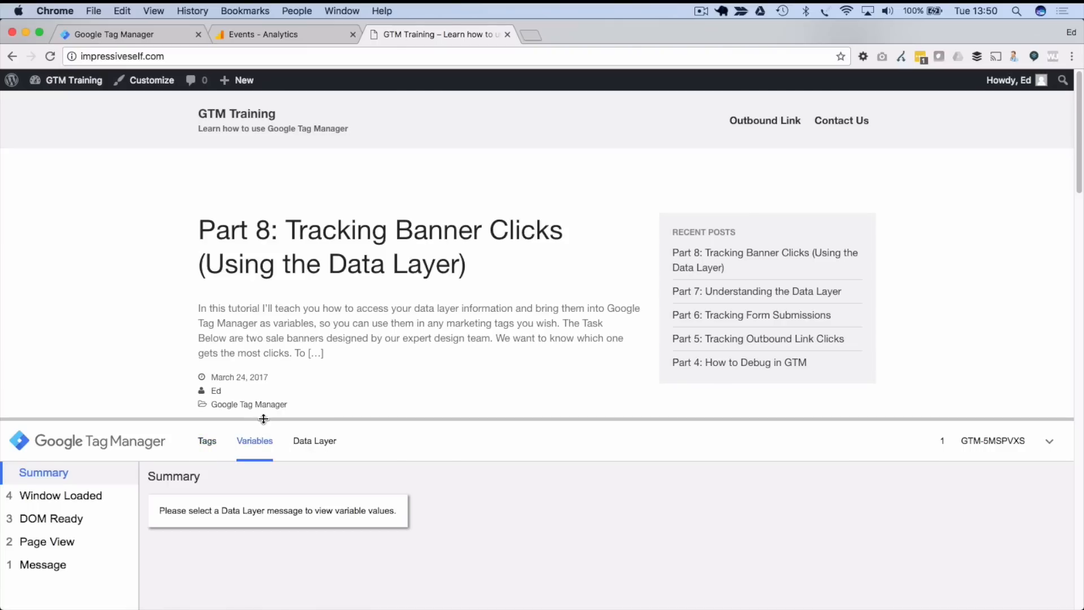
drag(264, 422, 246, 277)
click(96, 347)
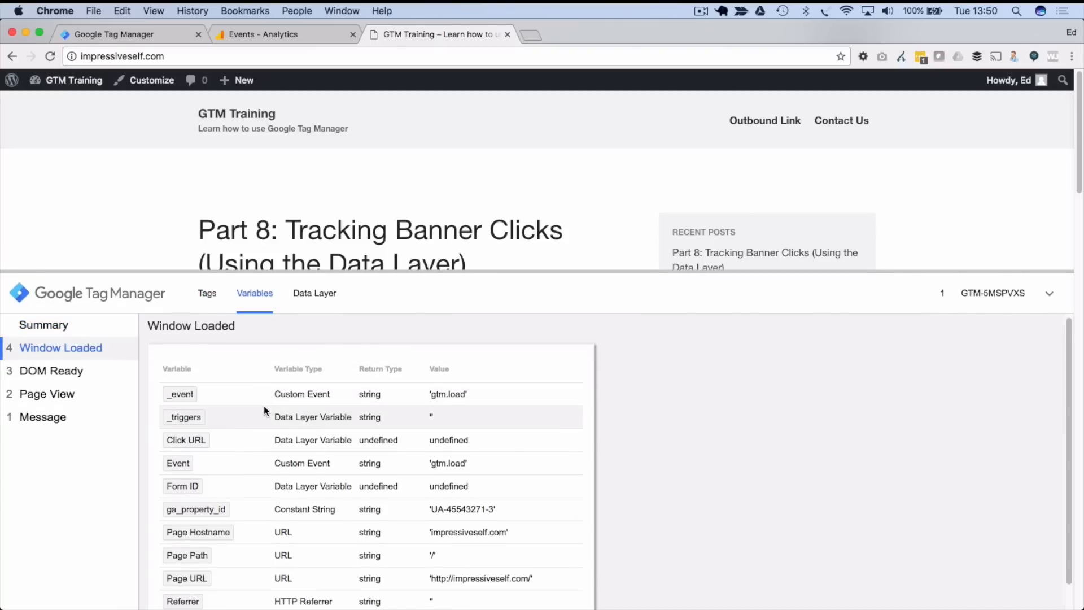
scroll(263, 405, down, 1)
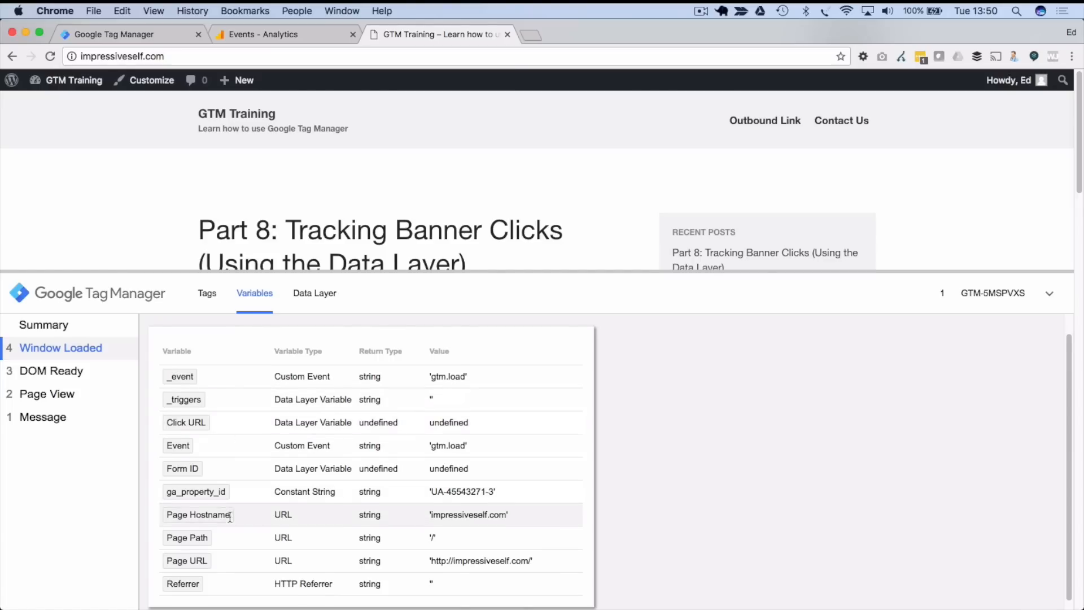
scroll(227, 500, down, 1)
scroll(229, 456, up, 1)
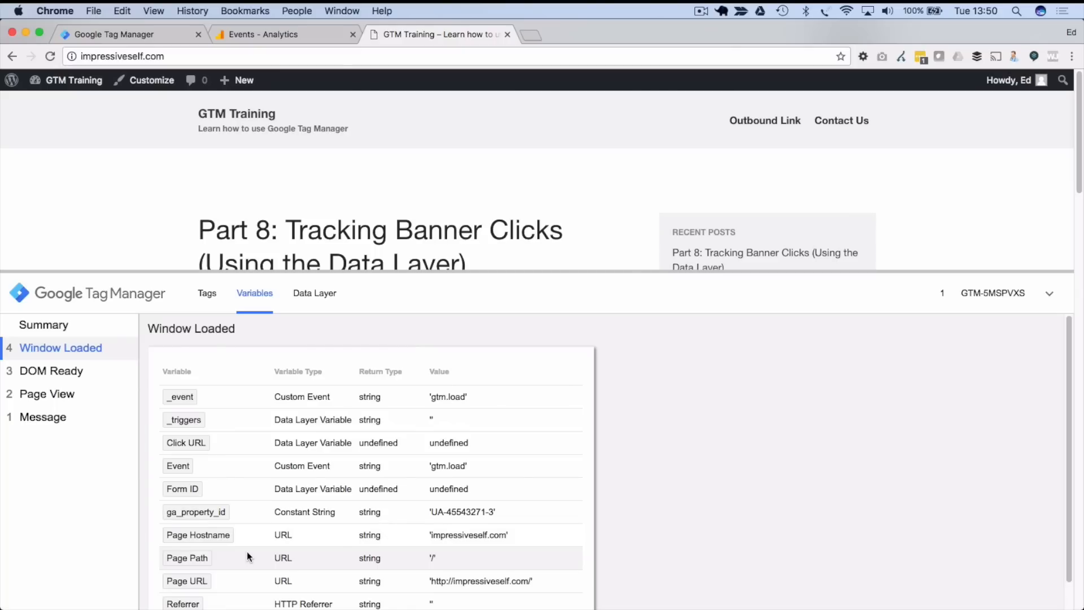
click(160, 34)
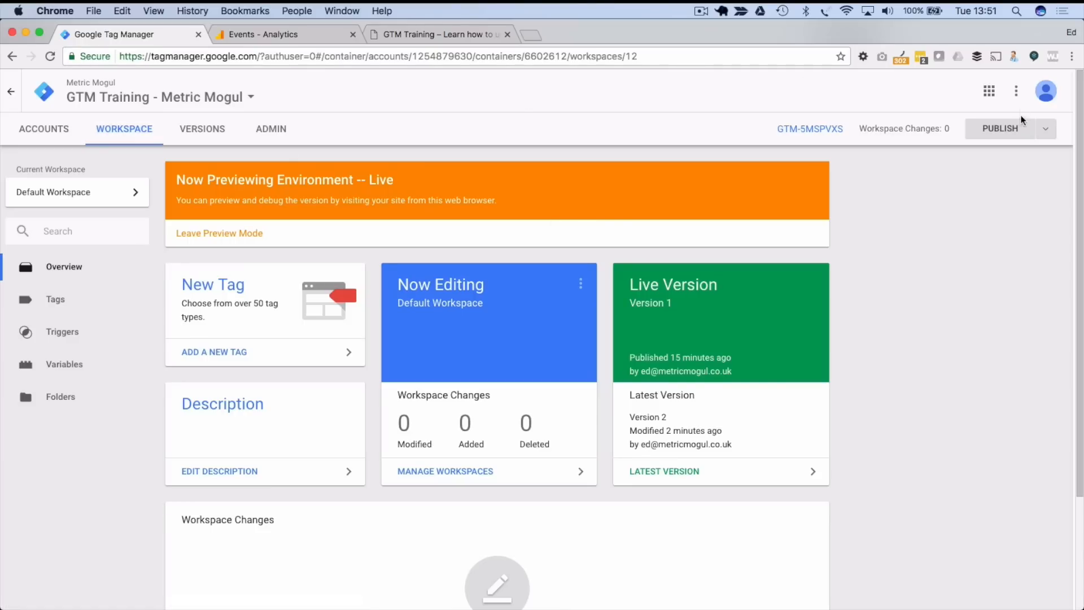
- Publish the workspace as version 'Added Environment Variable', keeping Live as the target environment
click(989, 135)
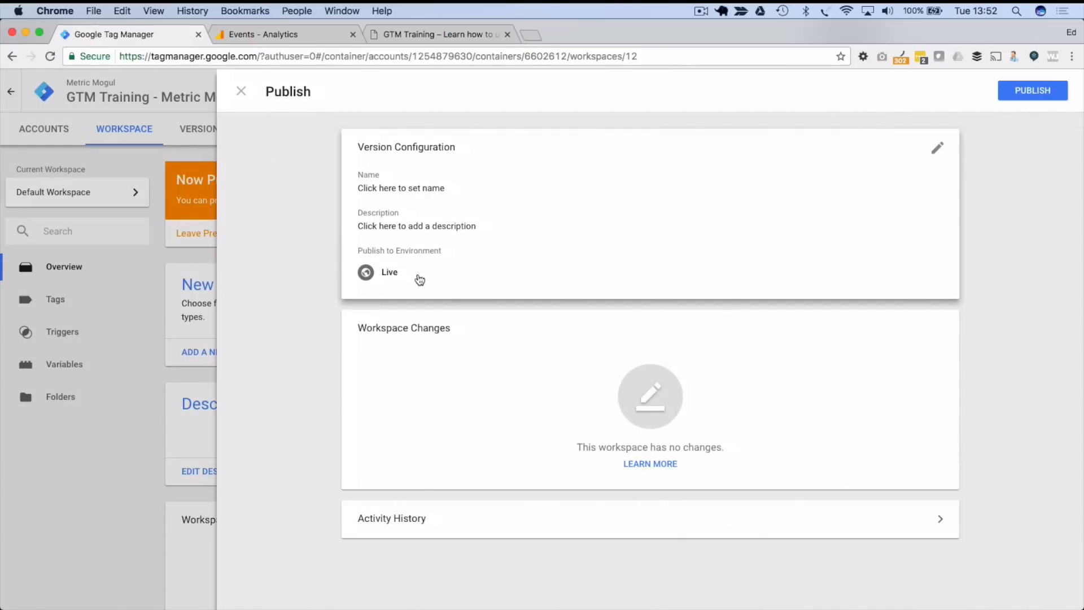
click(385, 186)
text(A)
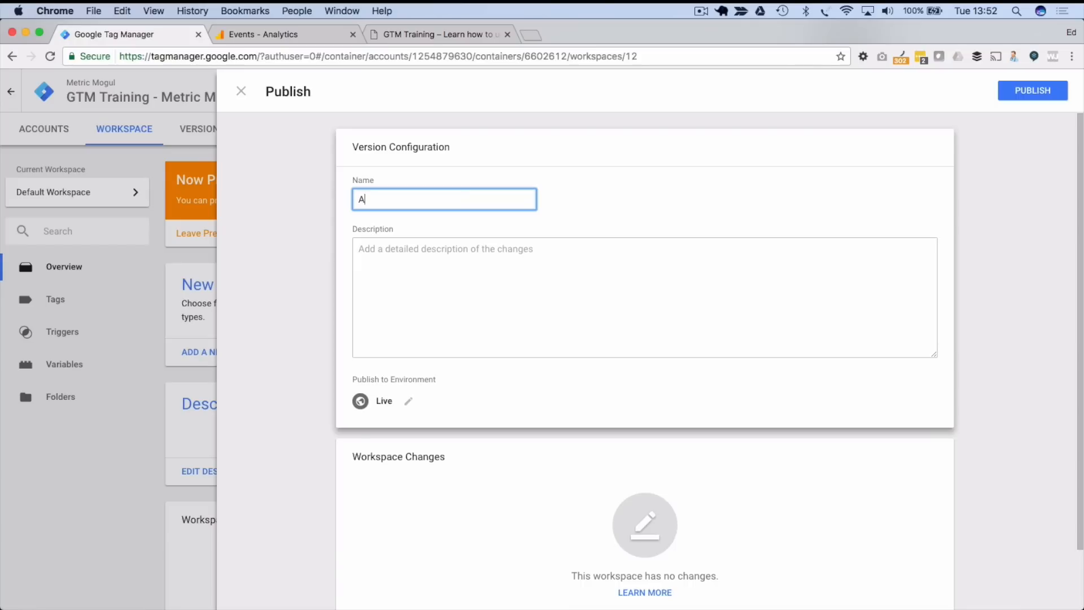
text(dded Environment Variable)
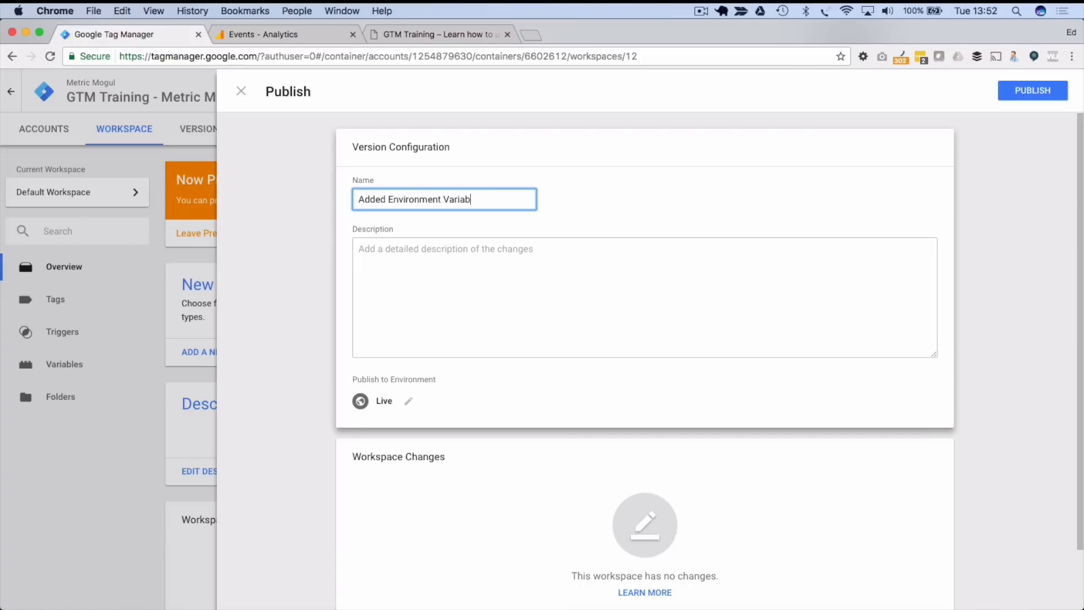
click(431, 429)
scroll(431, 427, down, 2)
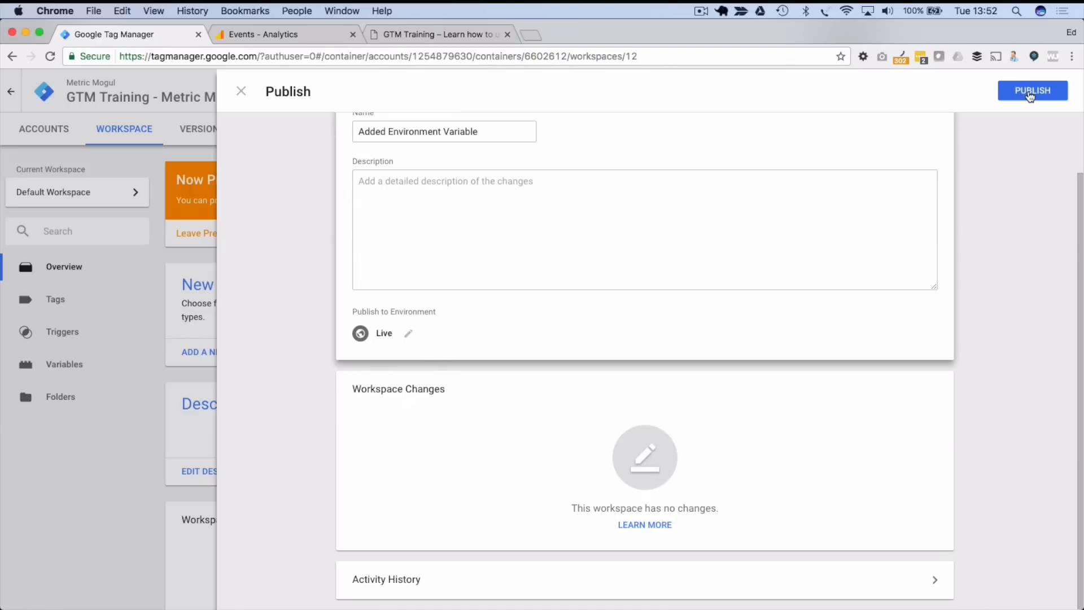
click(1031, 92)
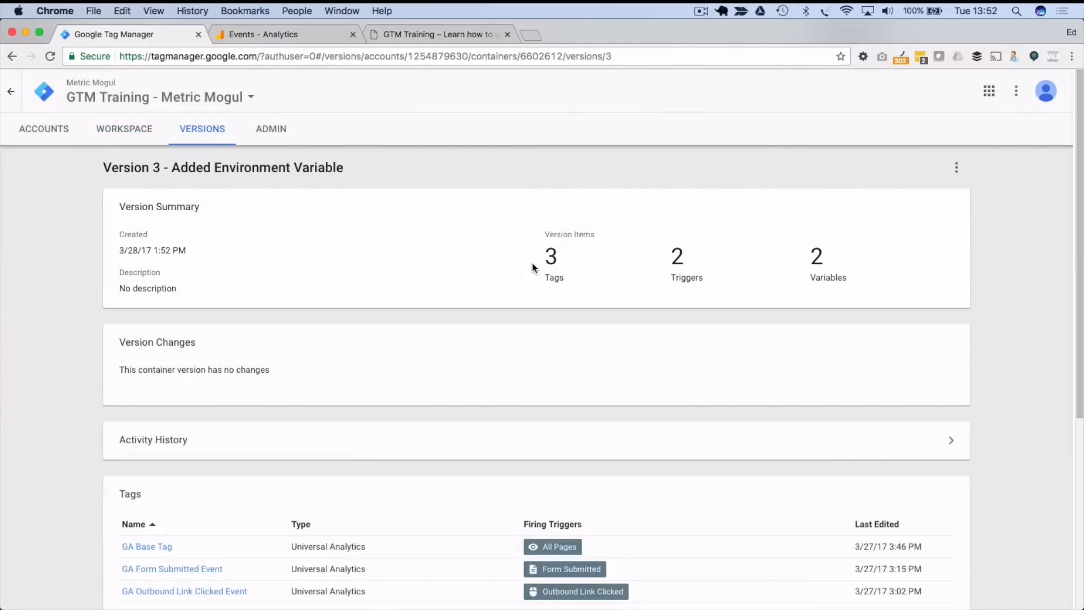
- Start Preview mode again for the current workspace from the Publish dropdown
click(434, 36)
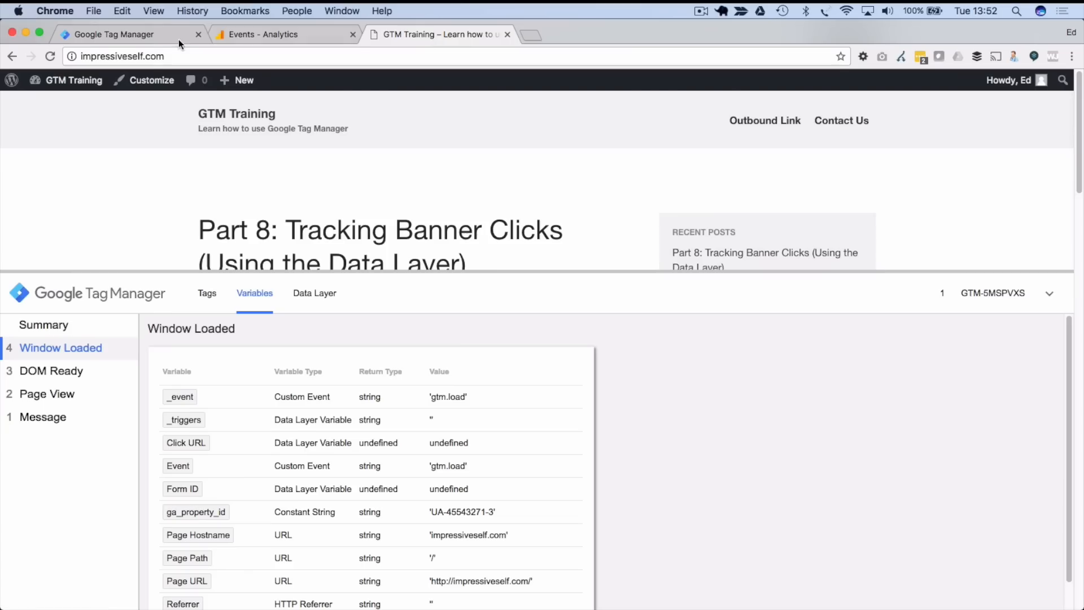
click(100, 33)
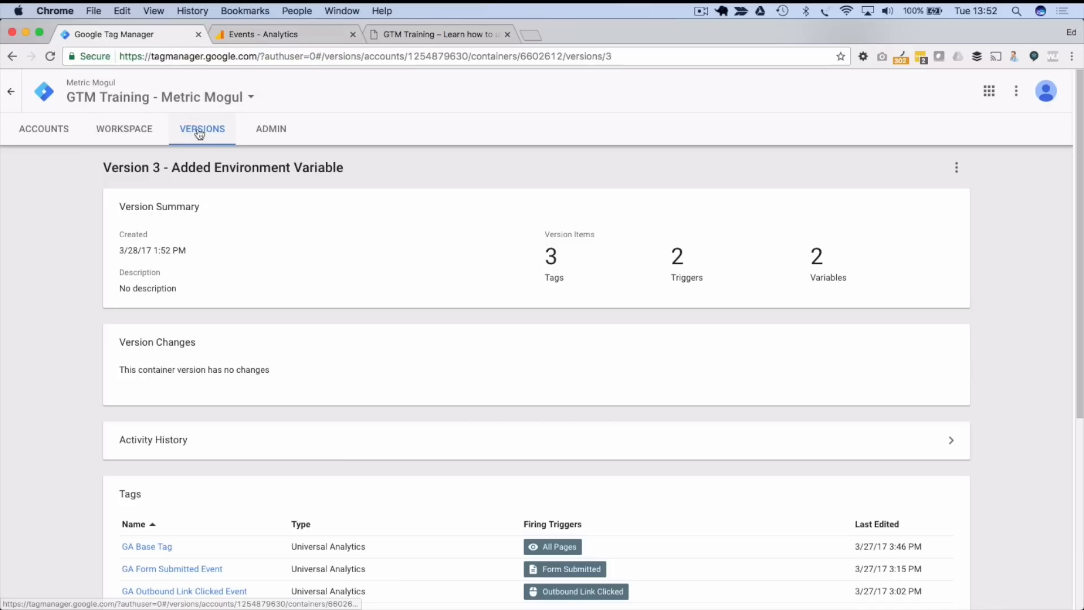
click(140, 135)
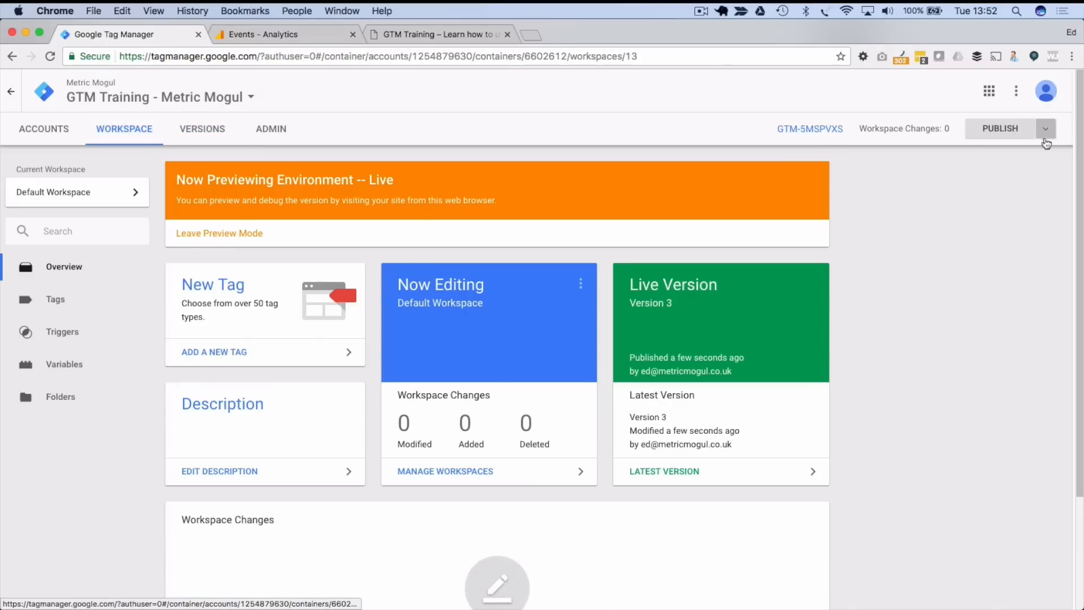
click(1046, 131)
click(999, 242)
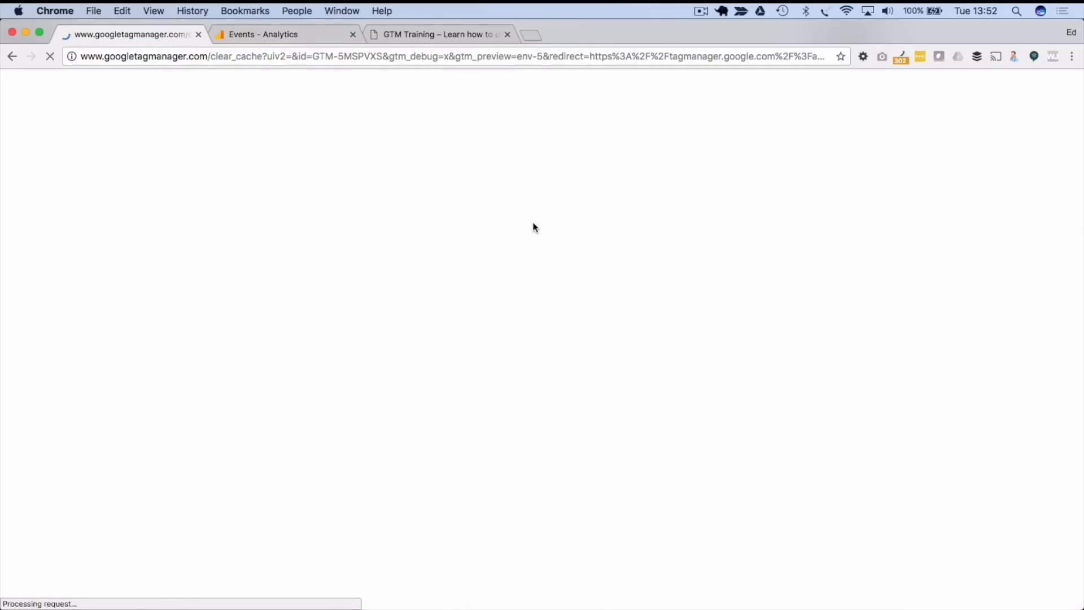
- Reload impressiveself.com and confirm Window Loaded's variables show environment as 'dev'
click(404, 34)
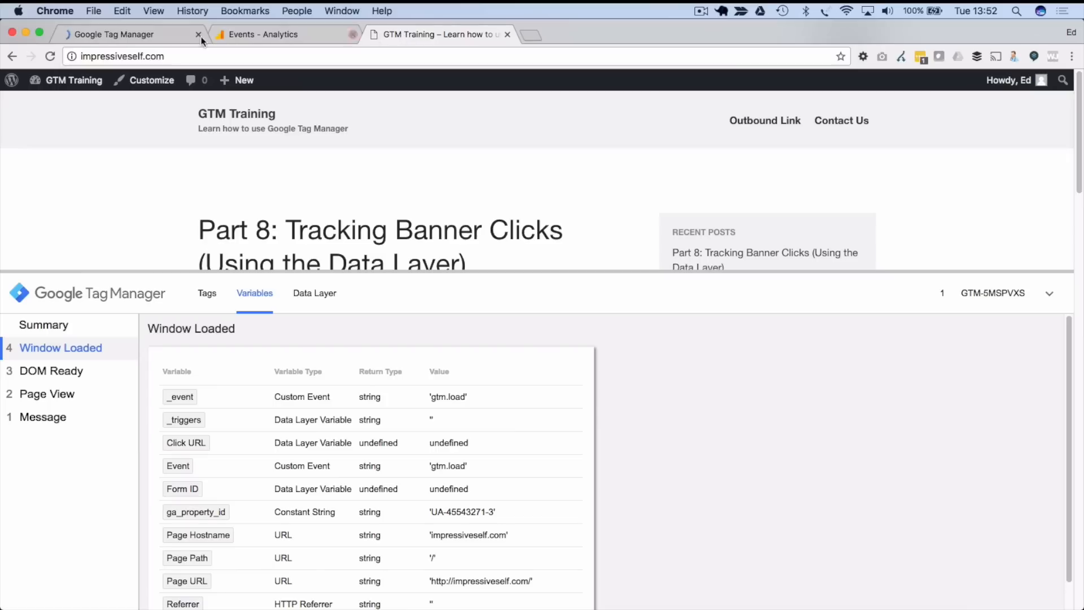
click(50, 56)
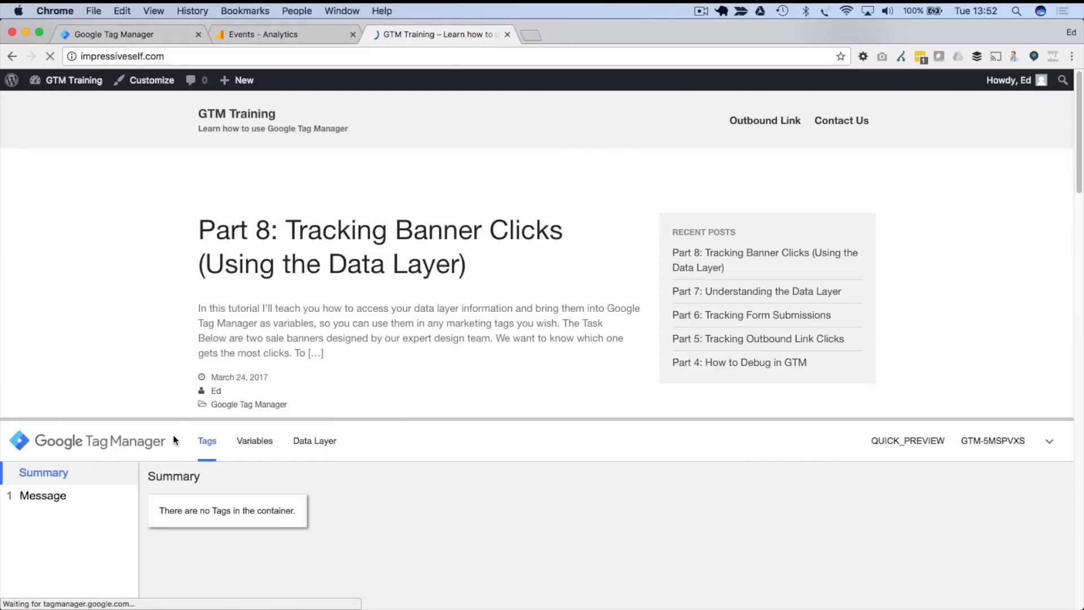
click(79, 496)
click(265, 442)
drag(272, 418, 273, 242)
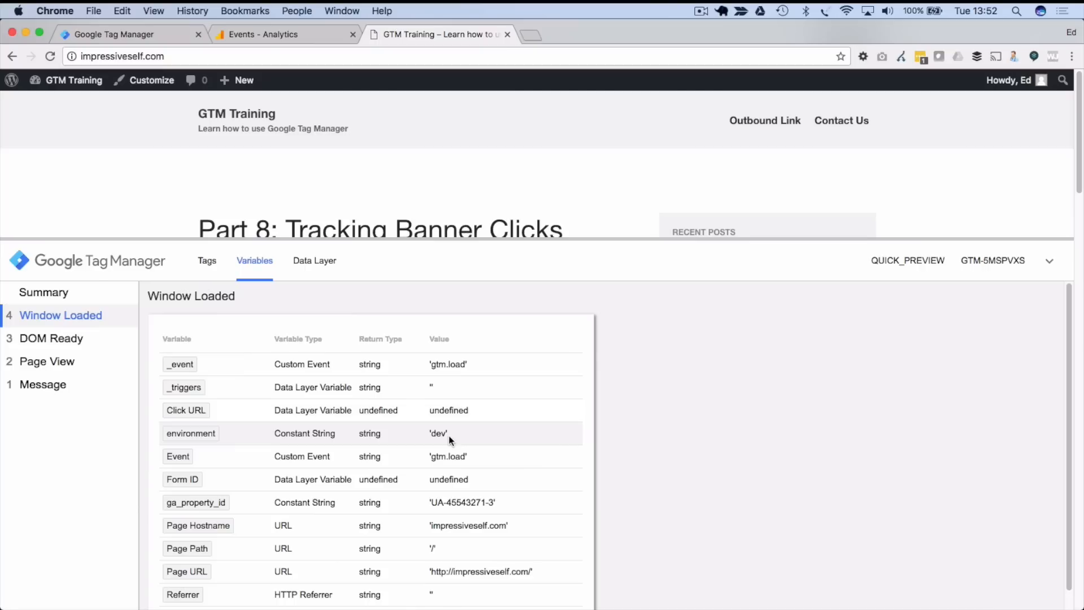
drag(432, 433, 443, 434)
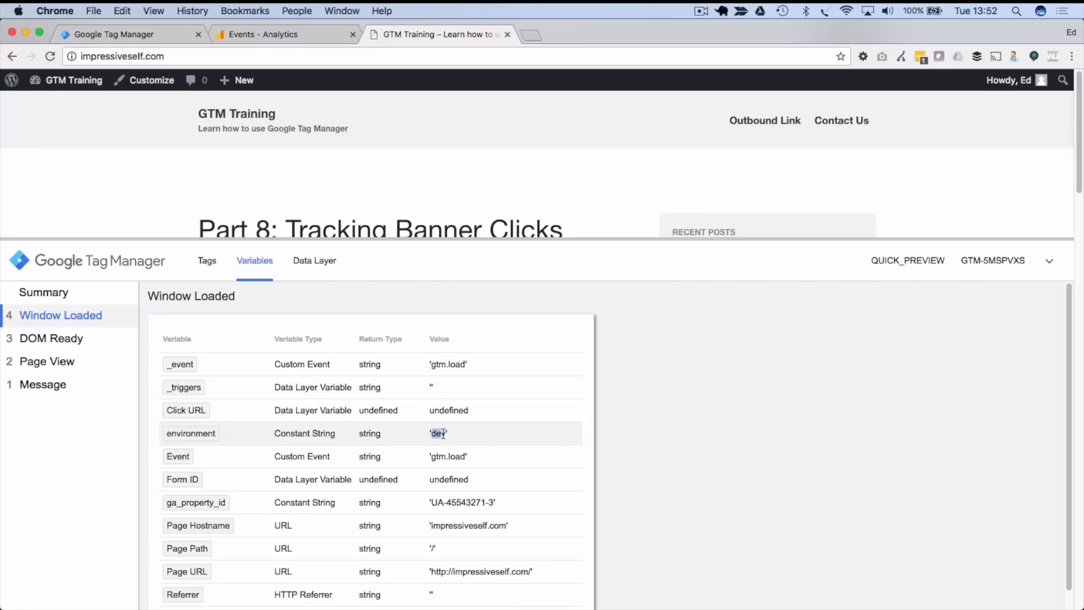